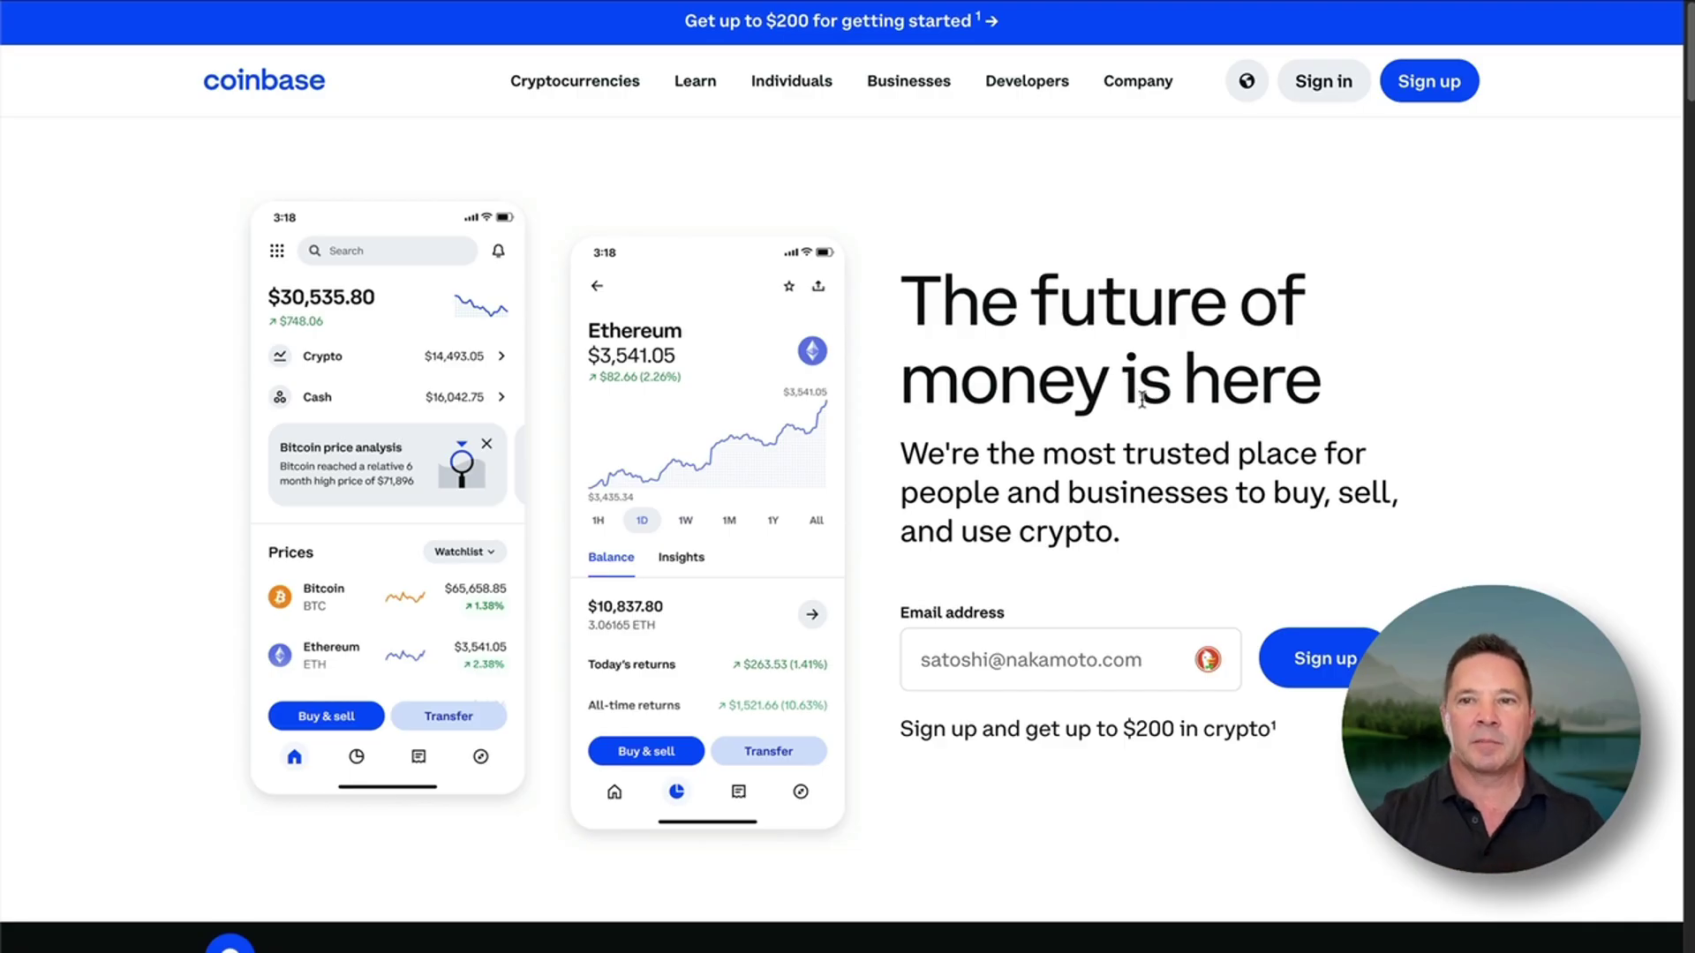
- Examine the Coinbase homepage's USDC offer, including the advertised APY, zero trading fees and priority support
scroll(1537, 461, "down", 1)
scroll(1537, 462, "down", 5)
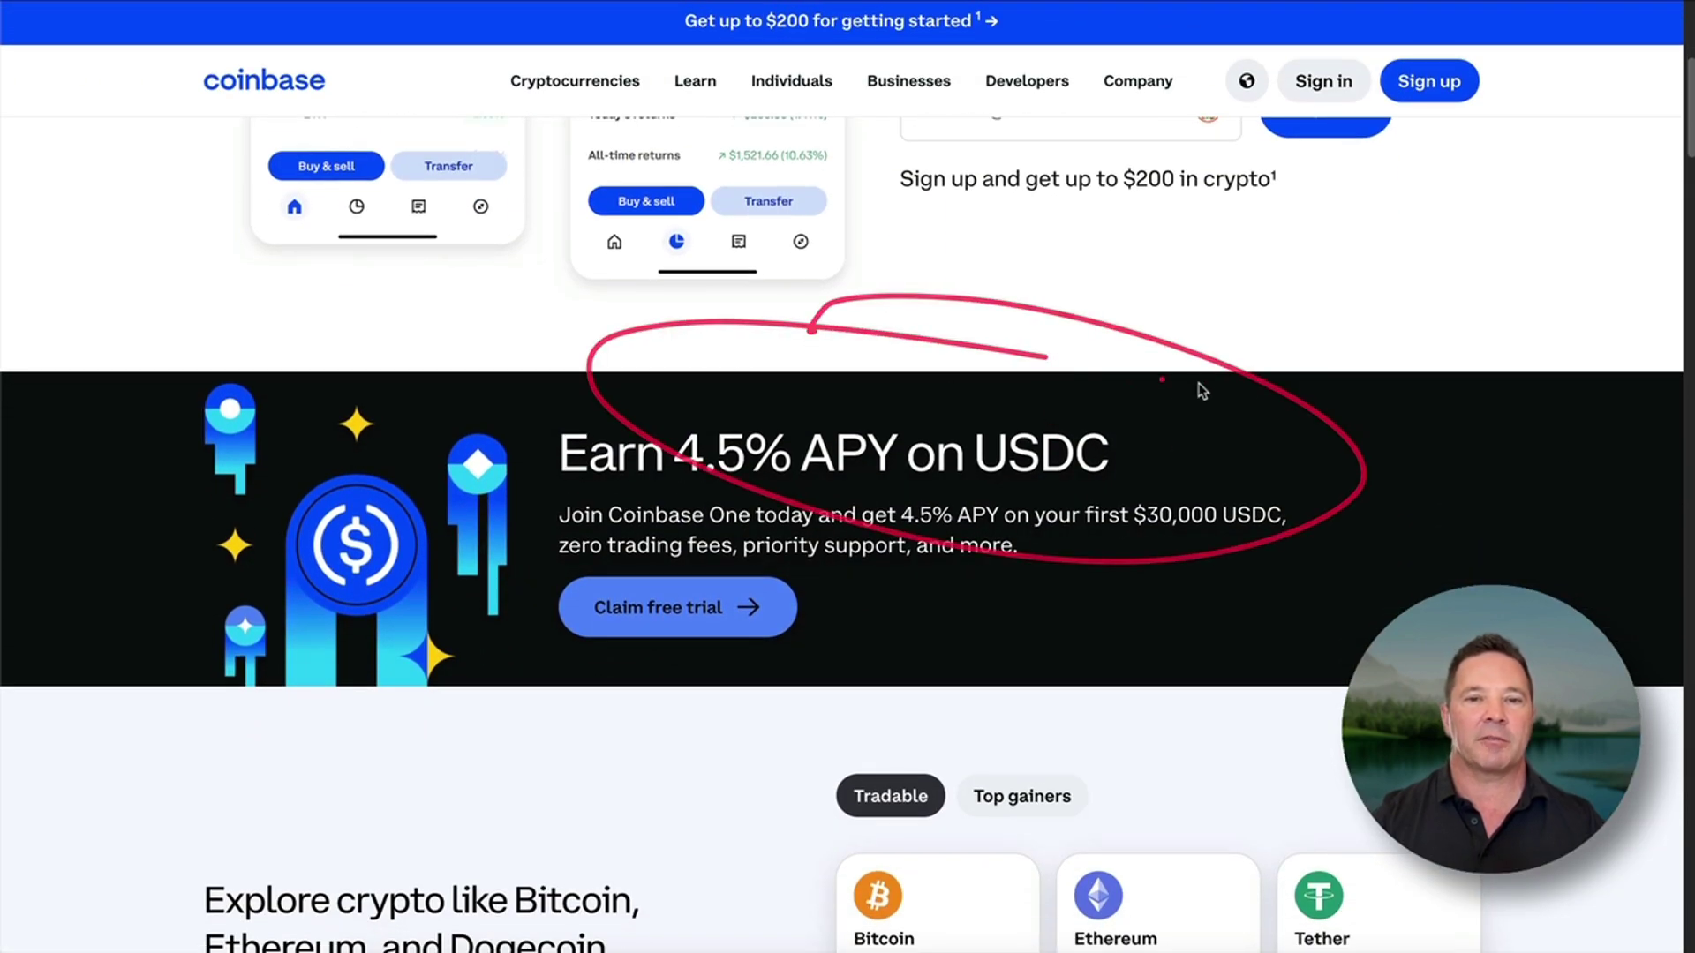
left_click_drag(964, 483, 1122, 484)
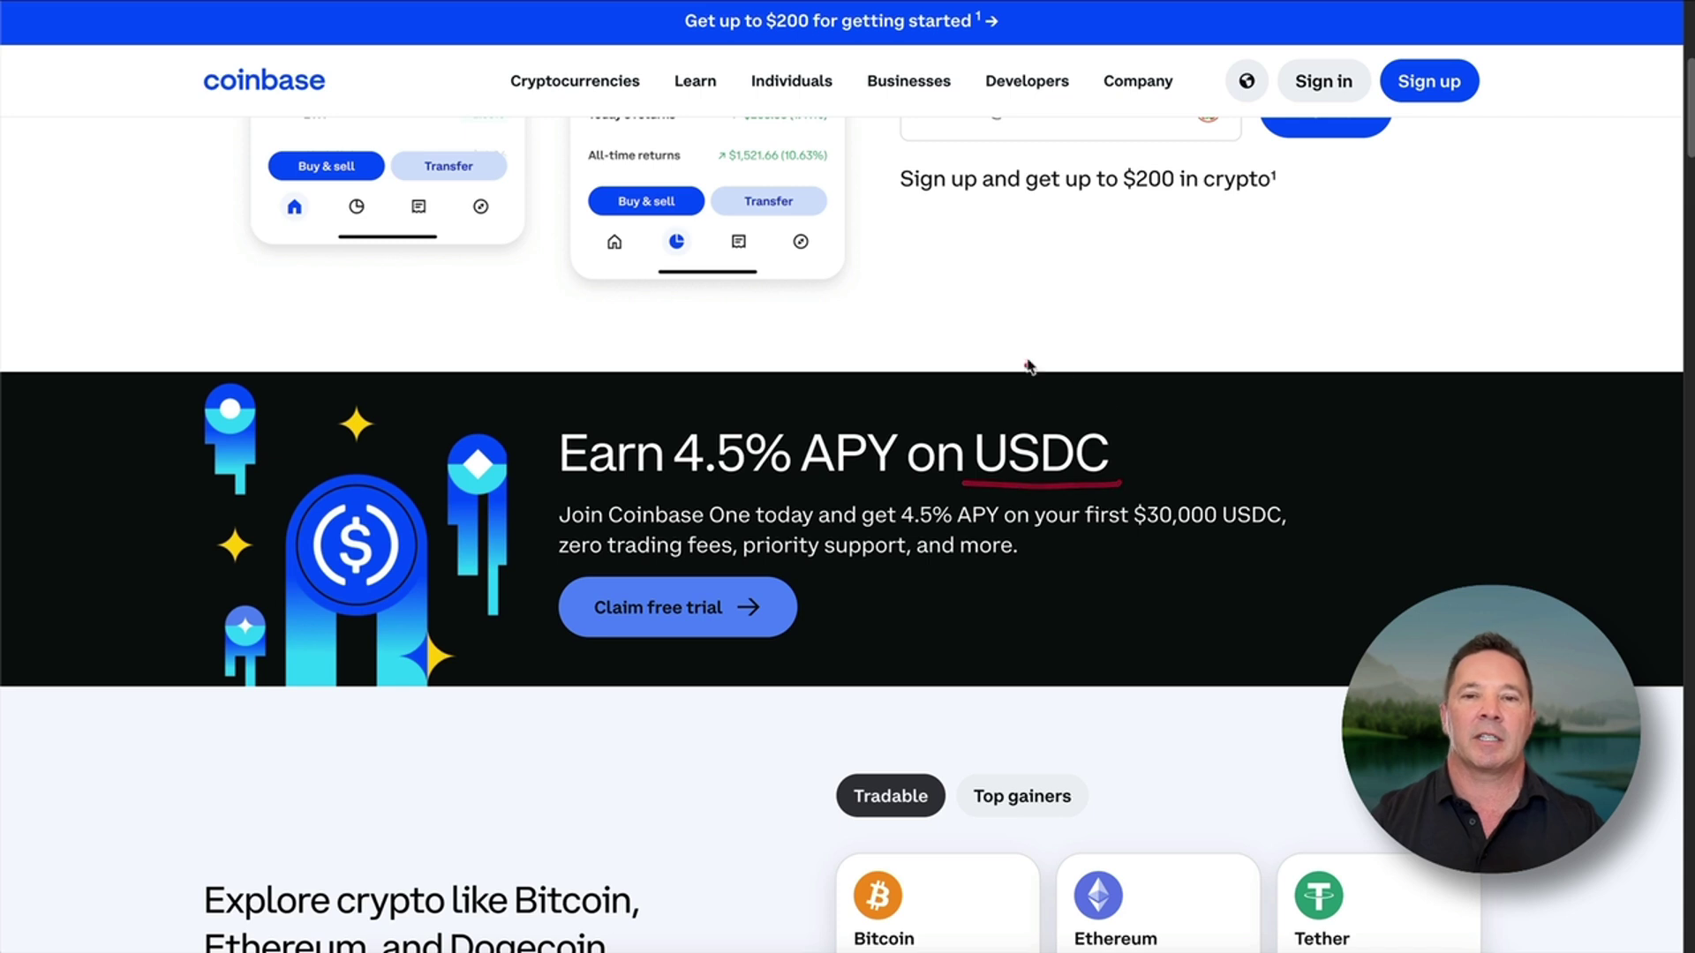
left_click_drag(1030, 351, 1038, 405)
left_click_drag(1096, 338, 1102, 394)
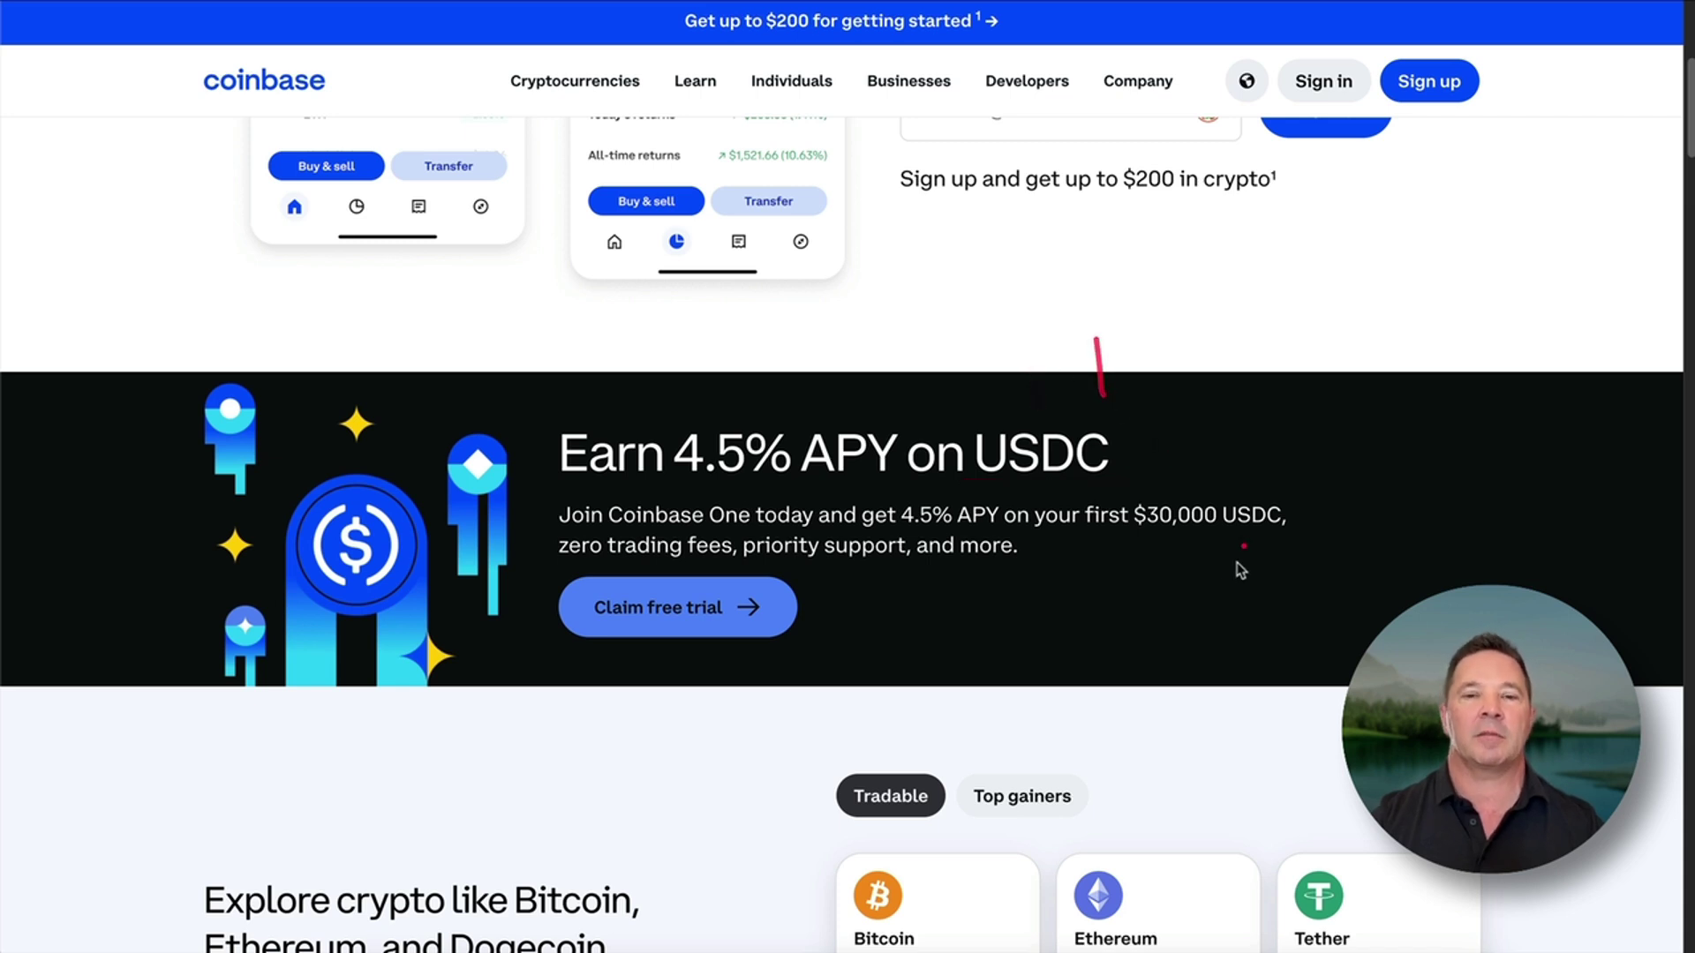
mouse_move(1002, 490)
left_mouse_down()
mouse_move(912, 534)
mouse_move(1019, 521)
mouse_move(878, 521)
mouse_move(1015, 532)
mouse_move(1006, 492)
mouse_move(914, 494)
mouse_move(875, 519)
left_mouse_up()
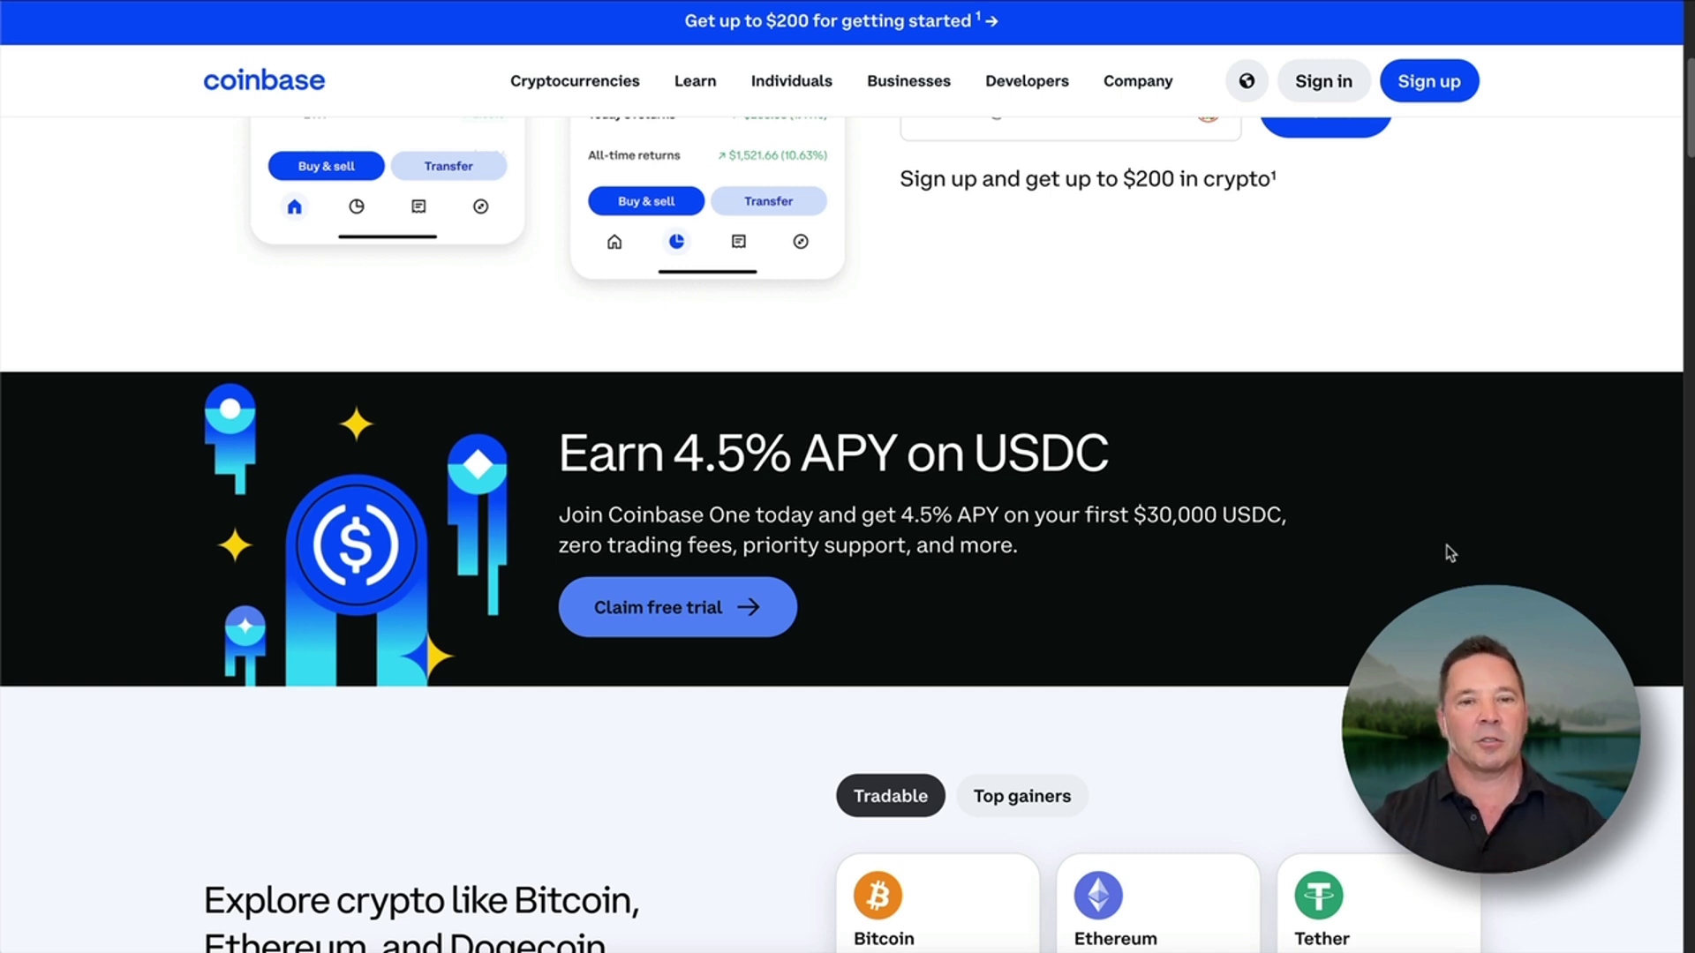
left_click_drag(546, 562, 897, 562)
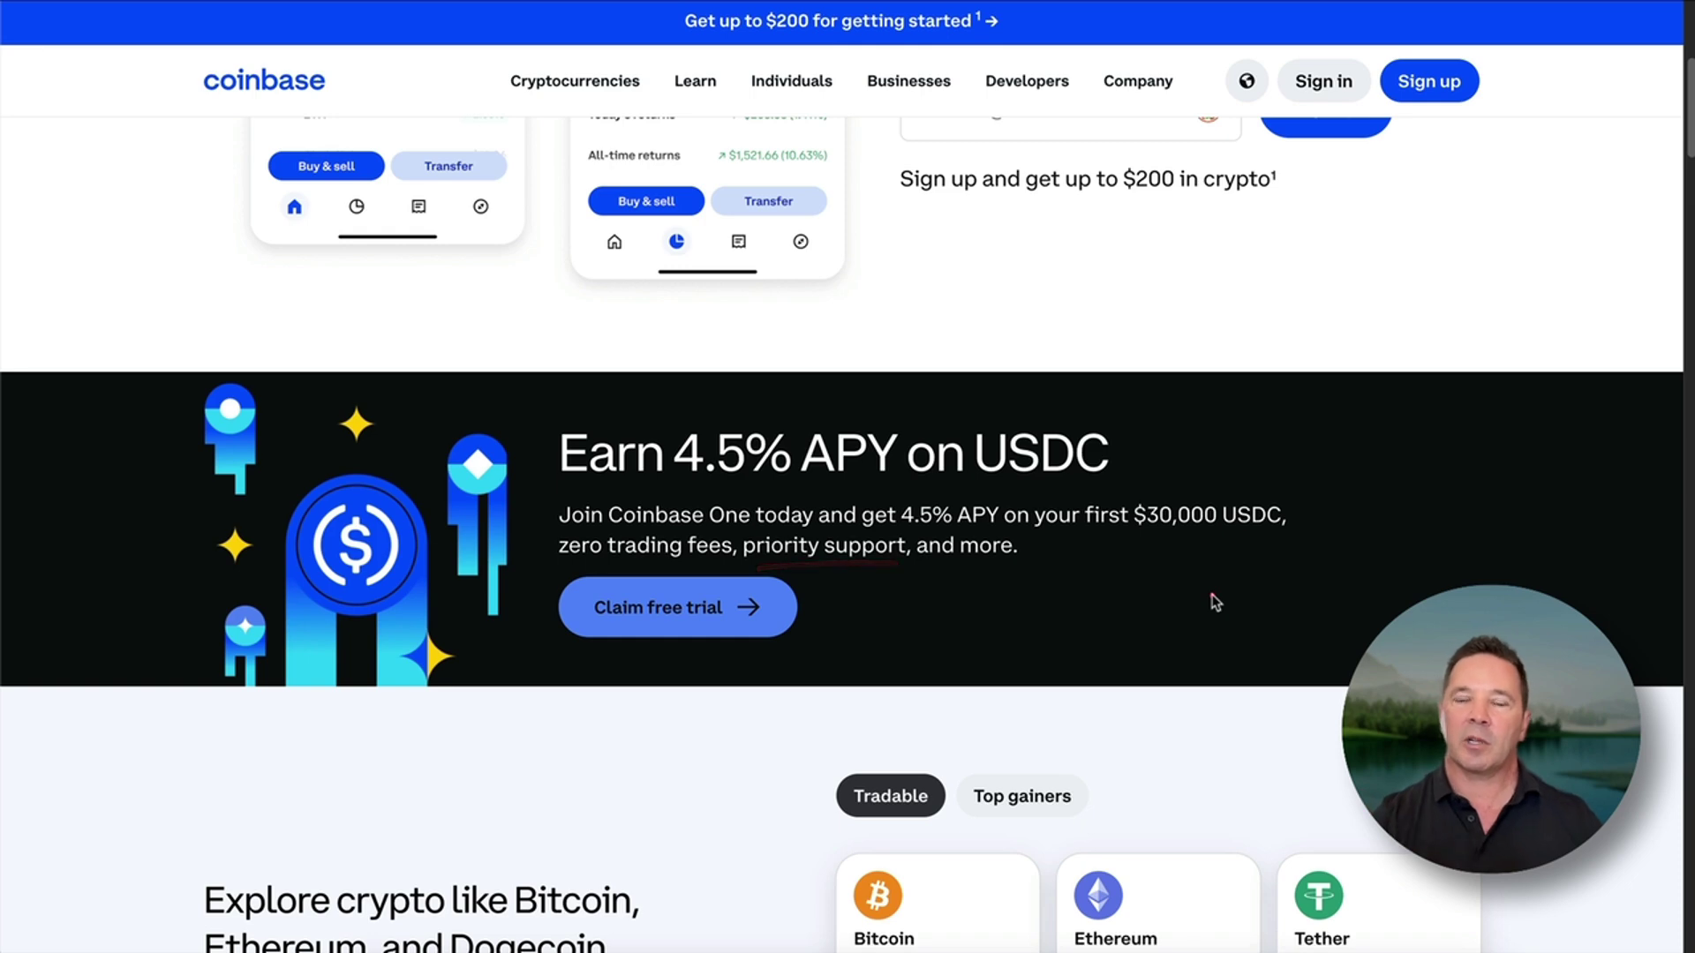
left_click_drag(1314, 481, 807, 452)
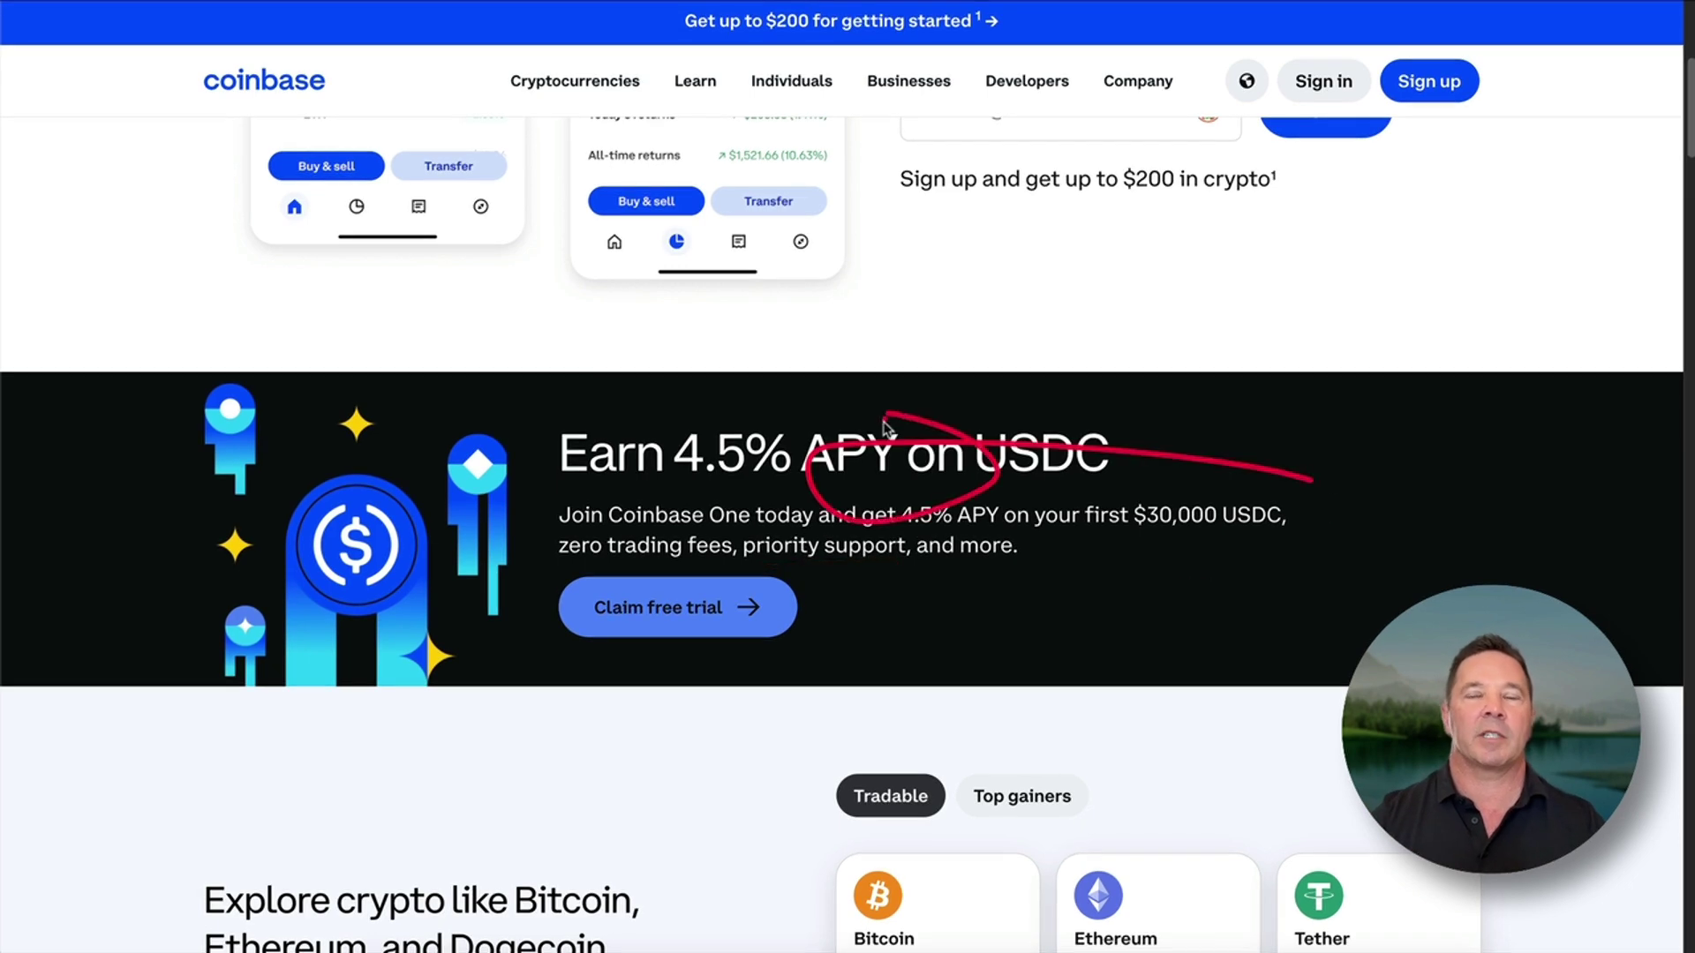
- Review the homepage sections on crypto prices, buying and selling, advanced trading tools and Coinbase One
scroll(1536, 485, "down", 6)
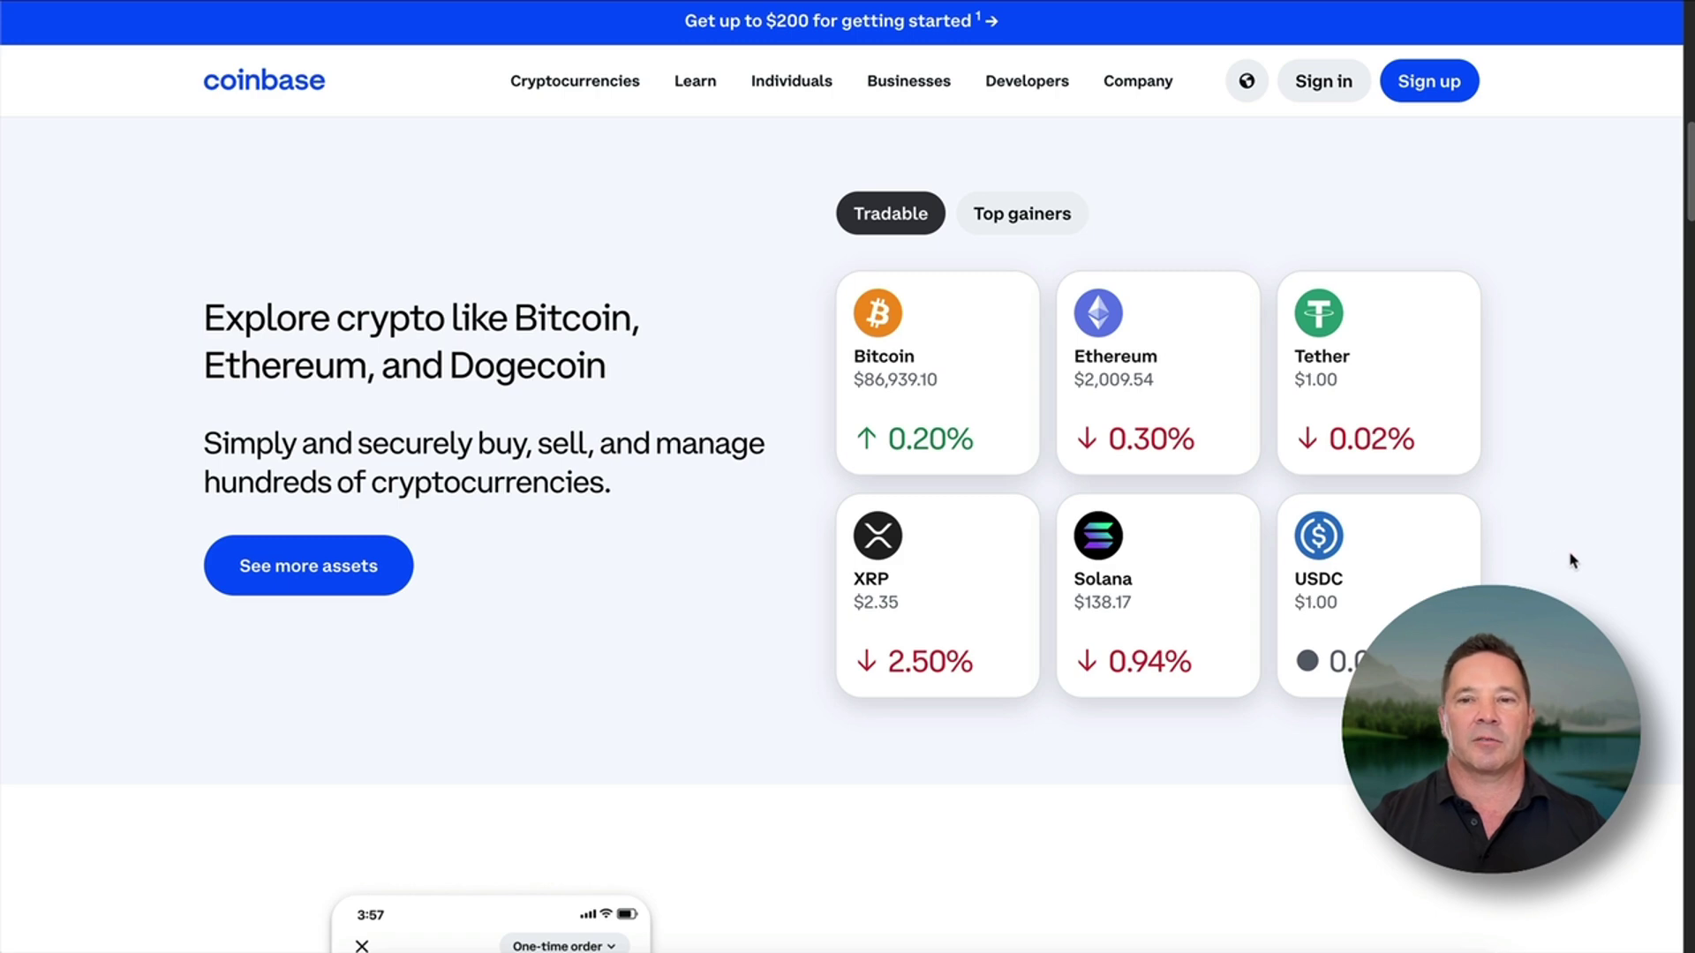
scroll(1562, 558, "down", 8)
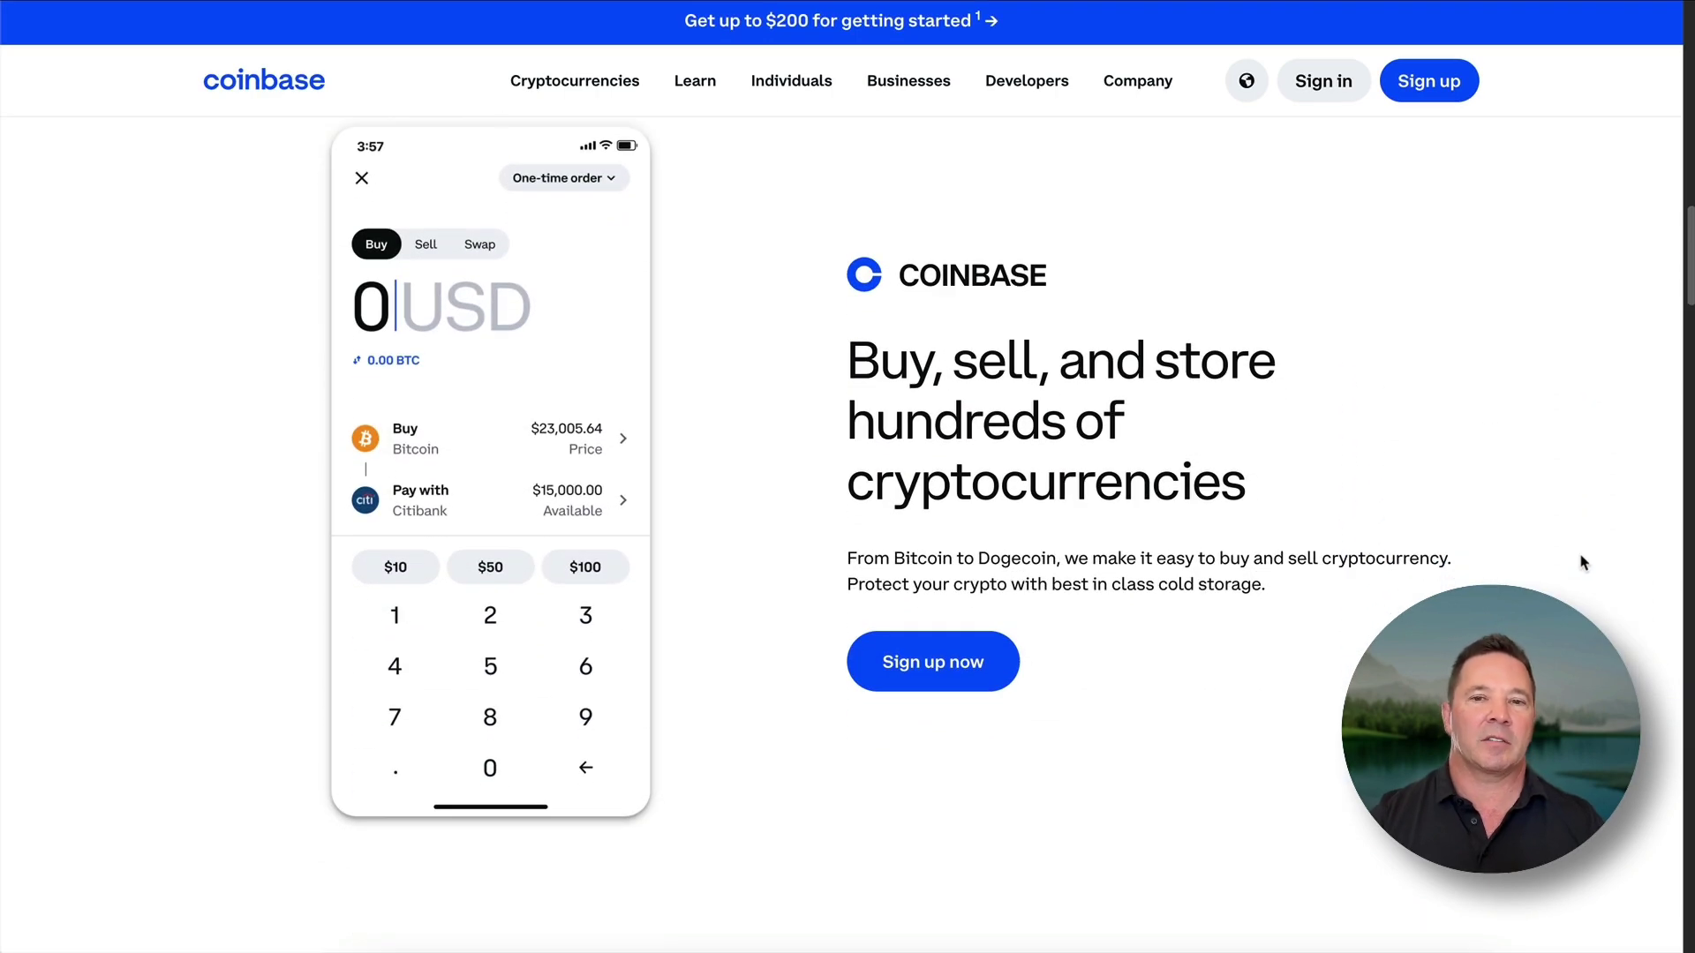
scroll(1586, 563, "down", 11)
scroll(1586, 563, "down", 4)
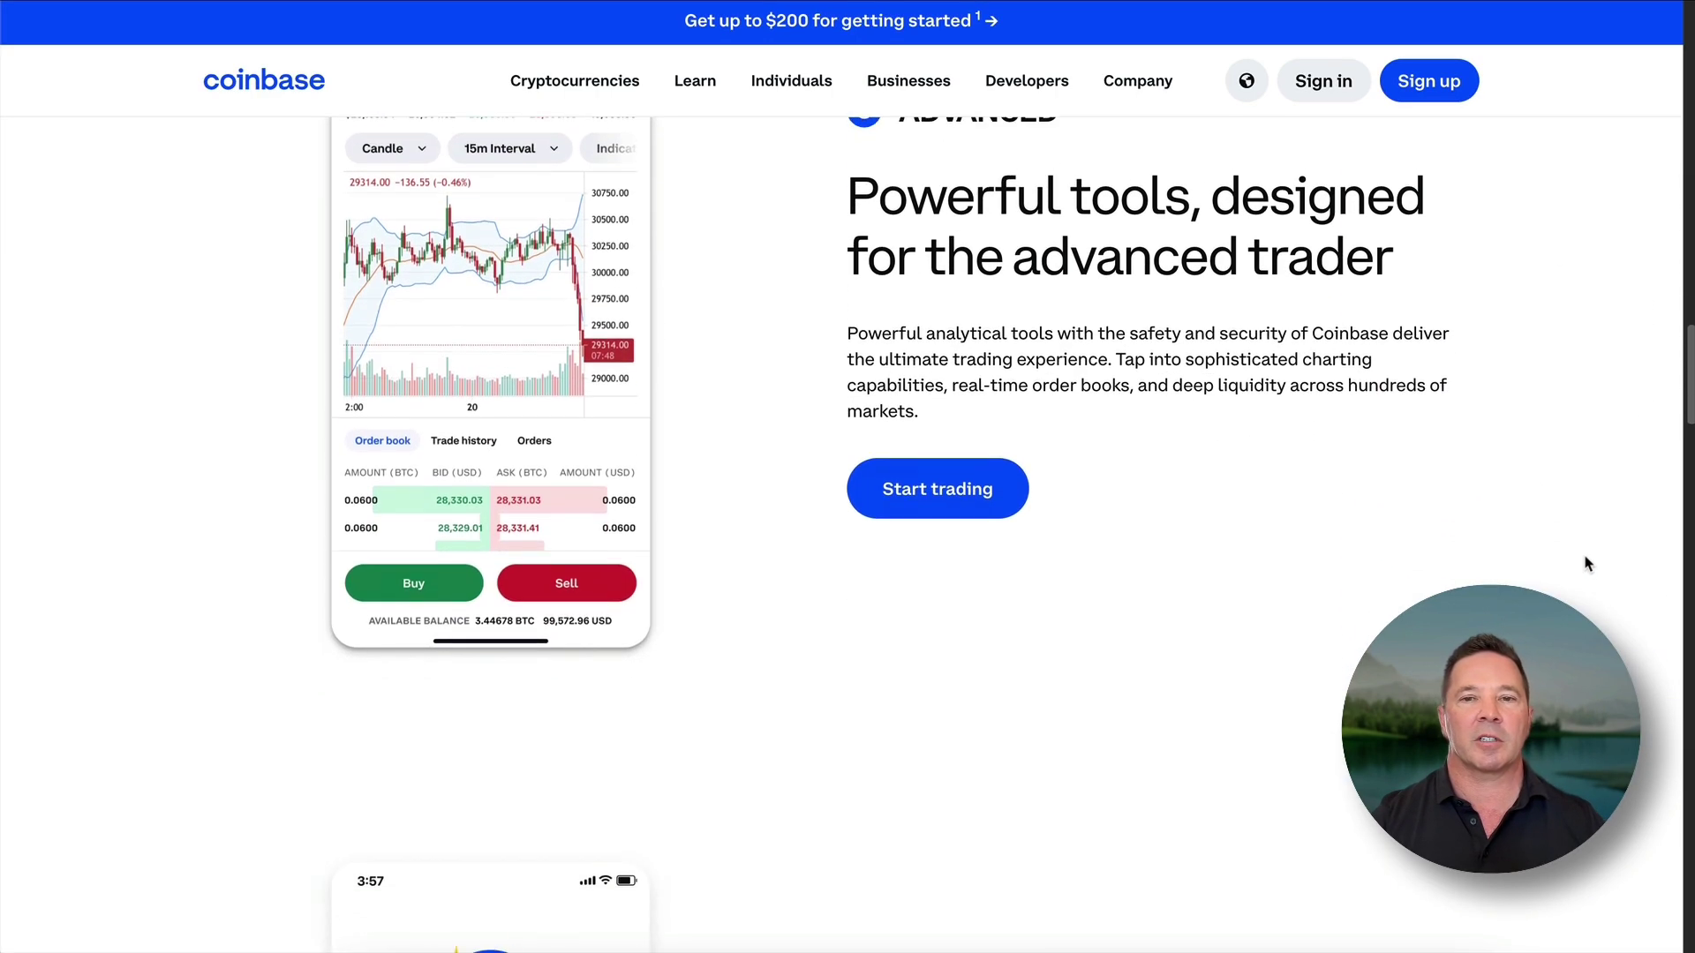
scroll(1587, 563, "down", 7)
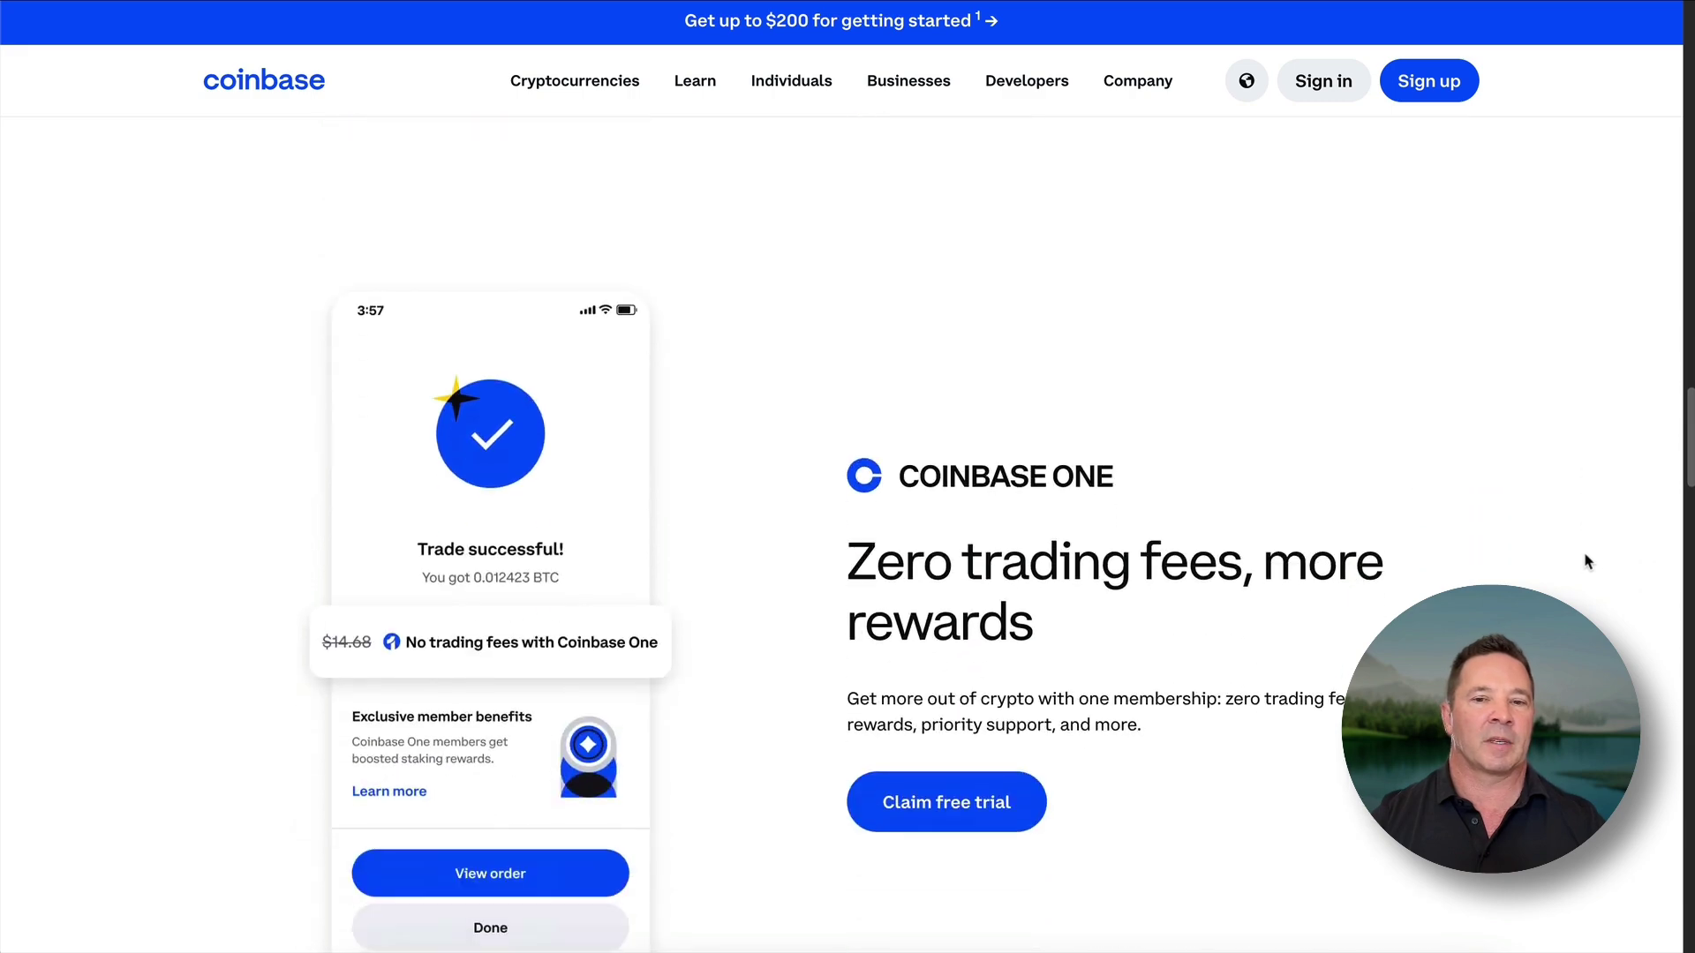
scroll(1534, 426, "up", 10)
mouse_move(1302, 293)
left_mouse_down()
mouse_move(803, 188)
mouse_move(682, 250)
left_mouse_up()
scroll(1508, 563, "down", 7)
scroll(1510, 565, "down", 2)
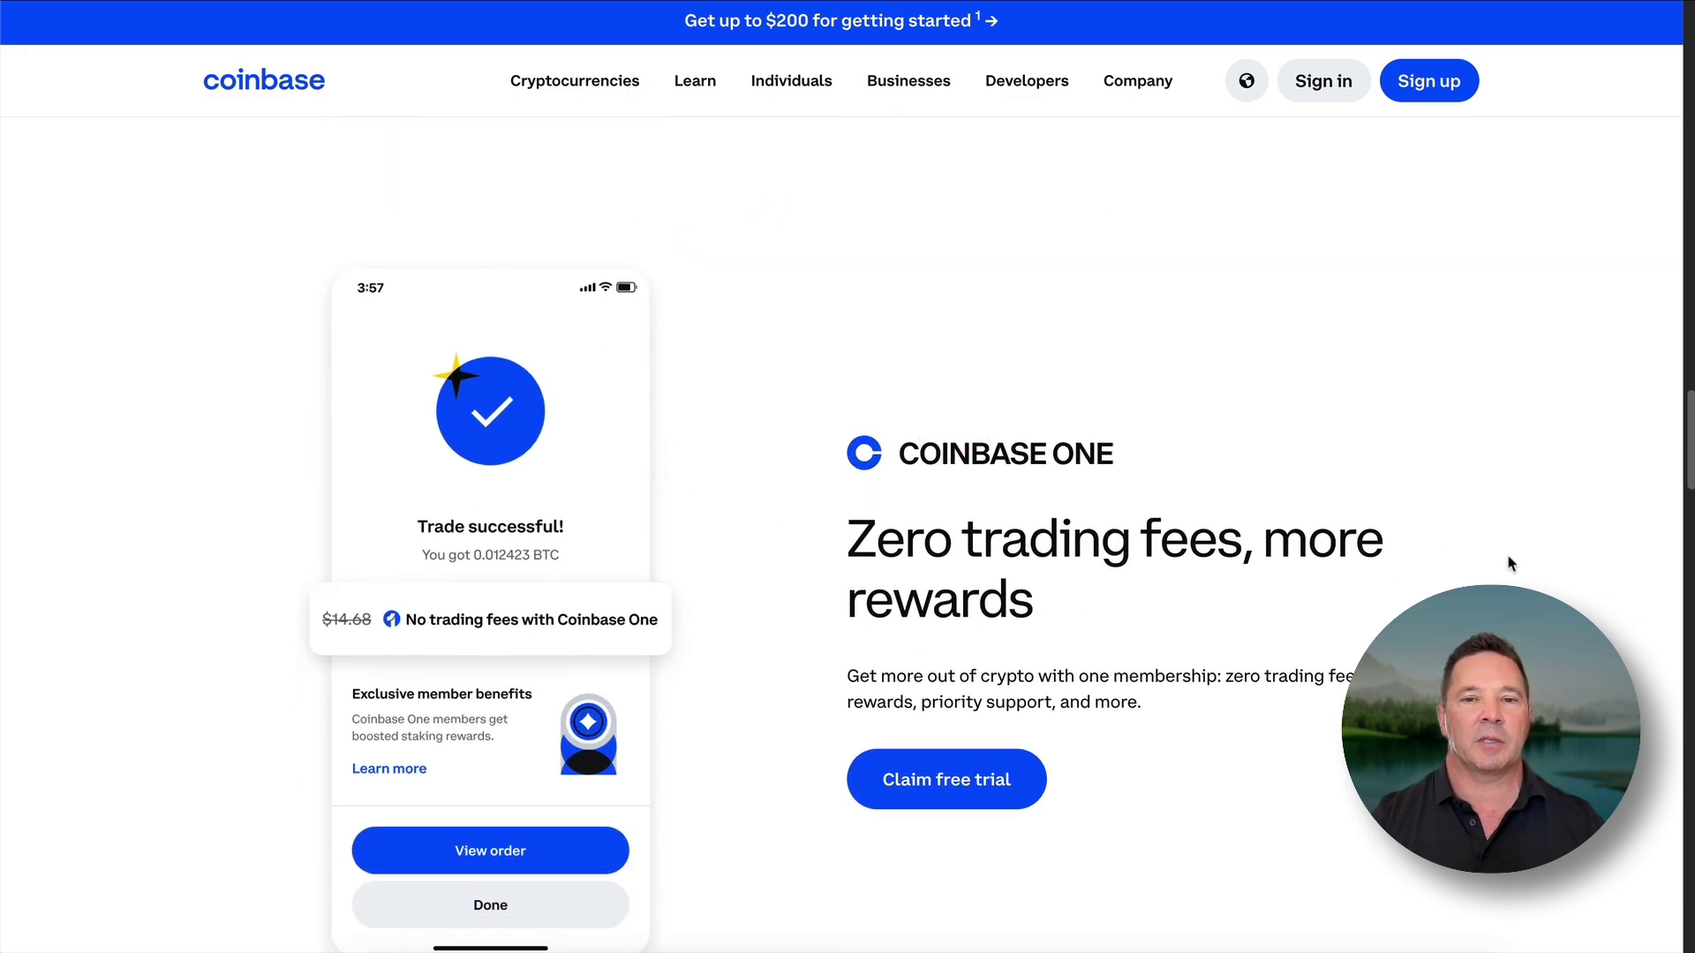
left_click_drag(1152, 251, 848, 521)
left_click_drag(1170, 419, 1157, 264)
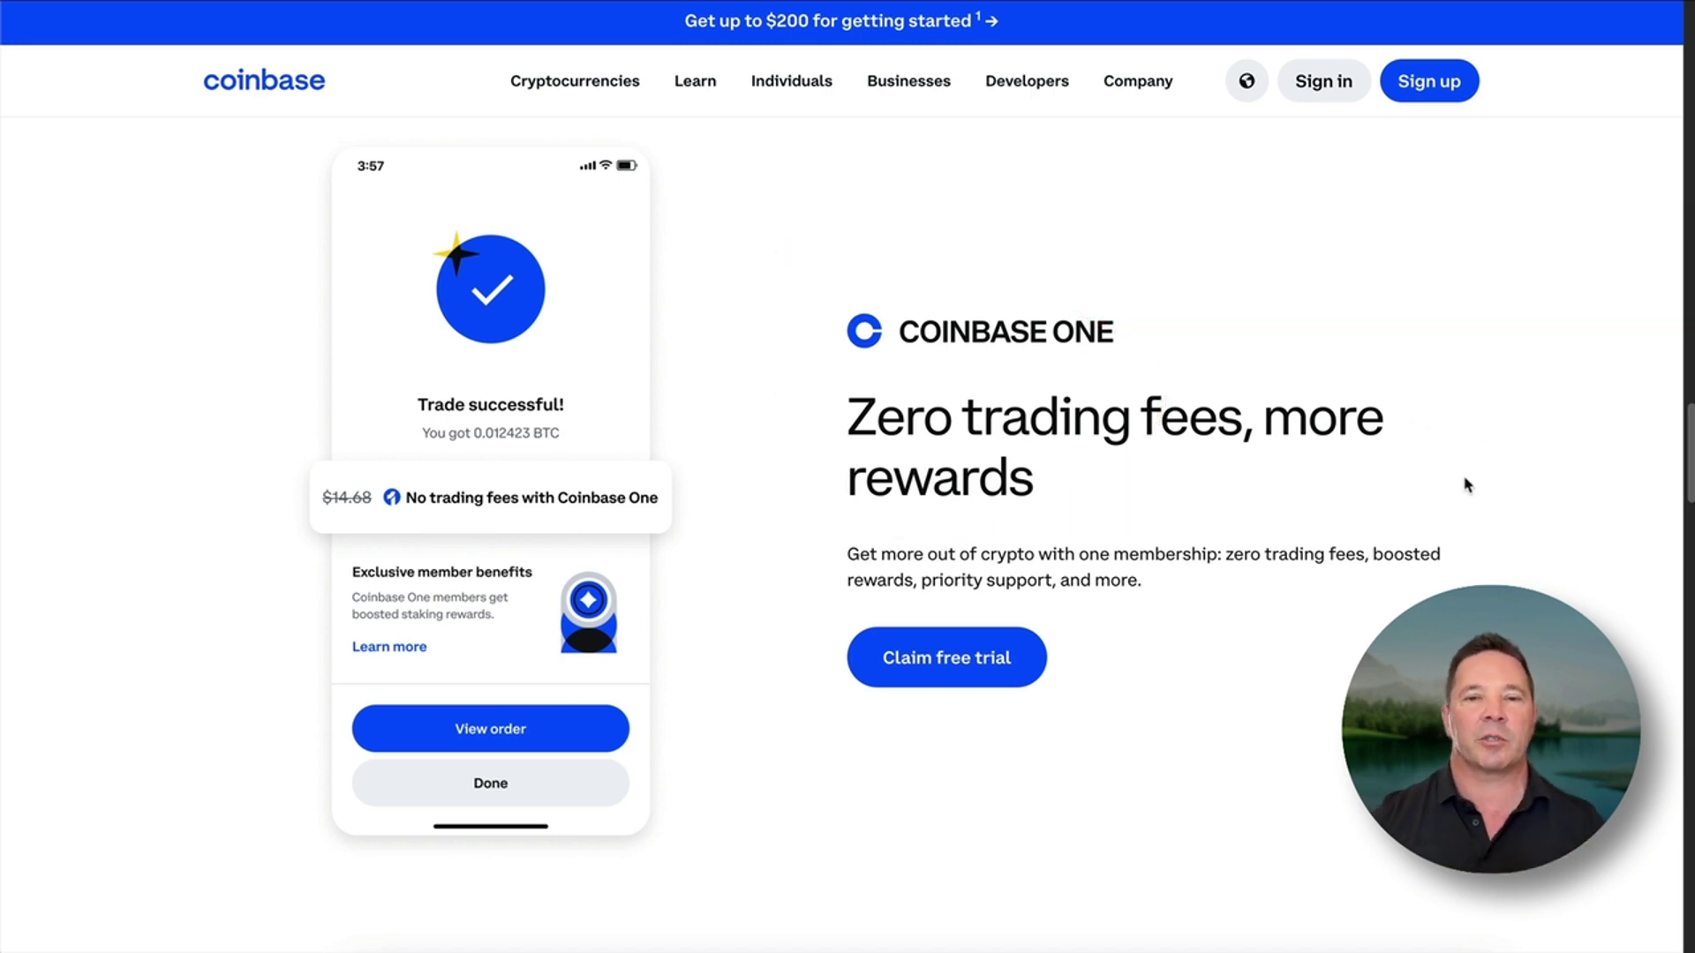
- Look through the Wallet and Prime sections down to the page footer, and return to the start of the homepage
scroll(1520, 560, "down", 4)
scroll(1521, 561, "down", 20)
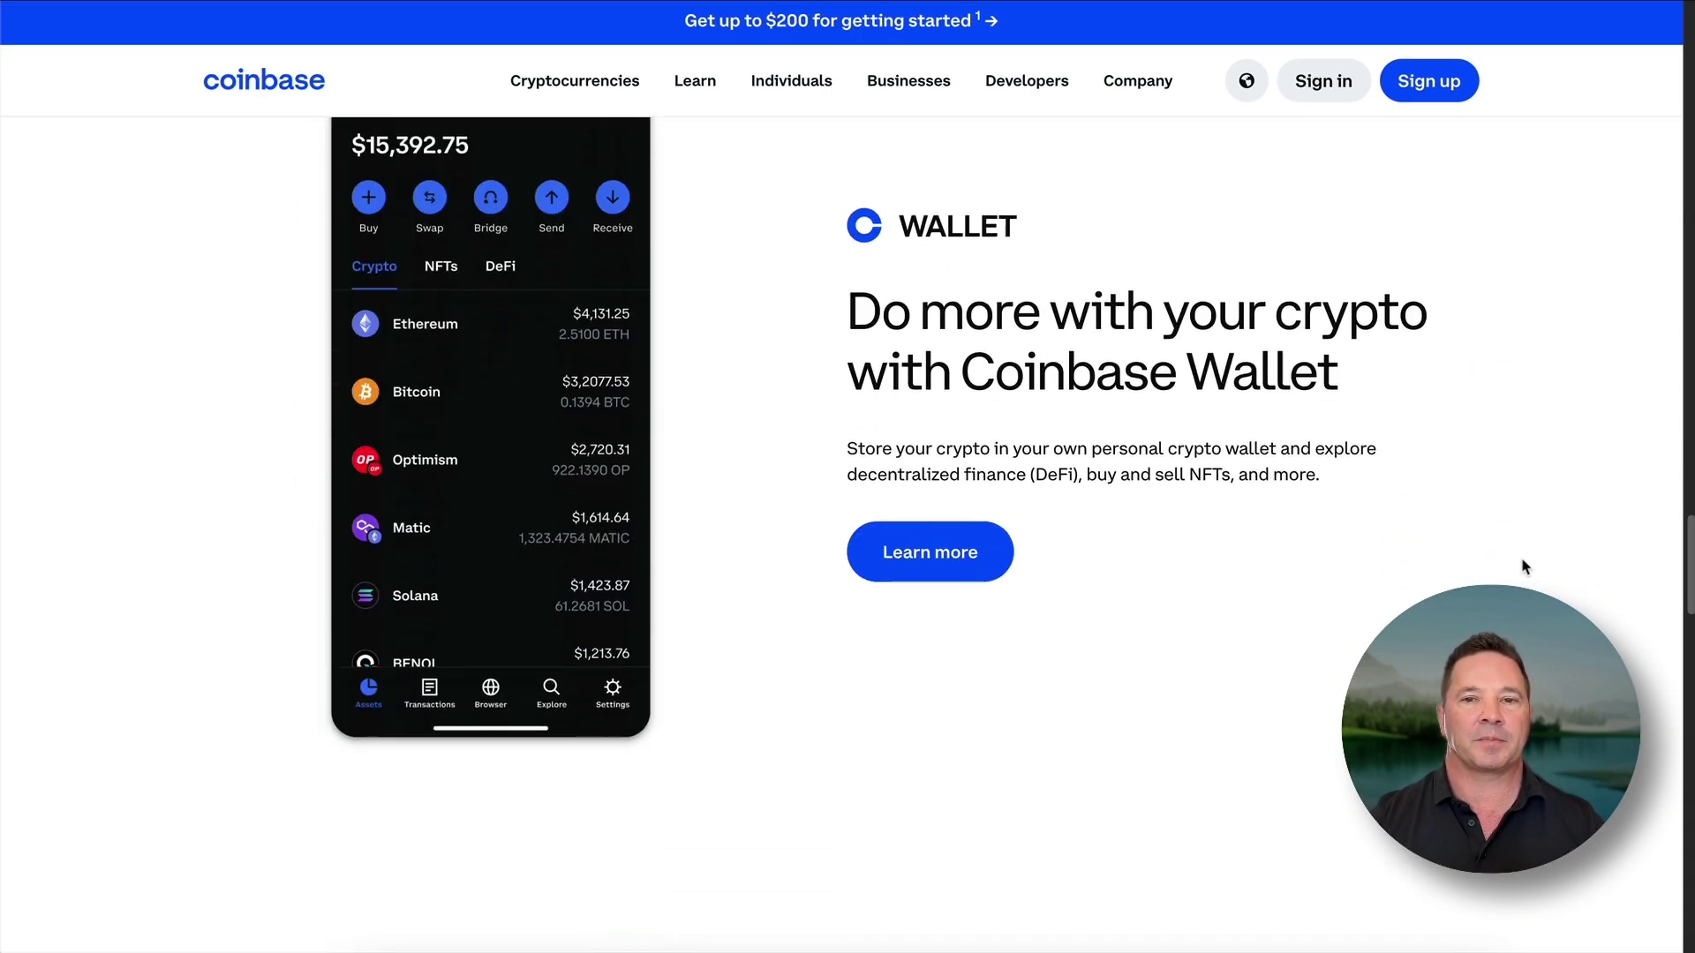
scroll(1529, 565, "up", 12)
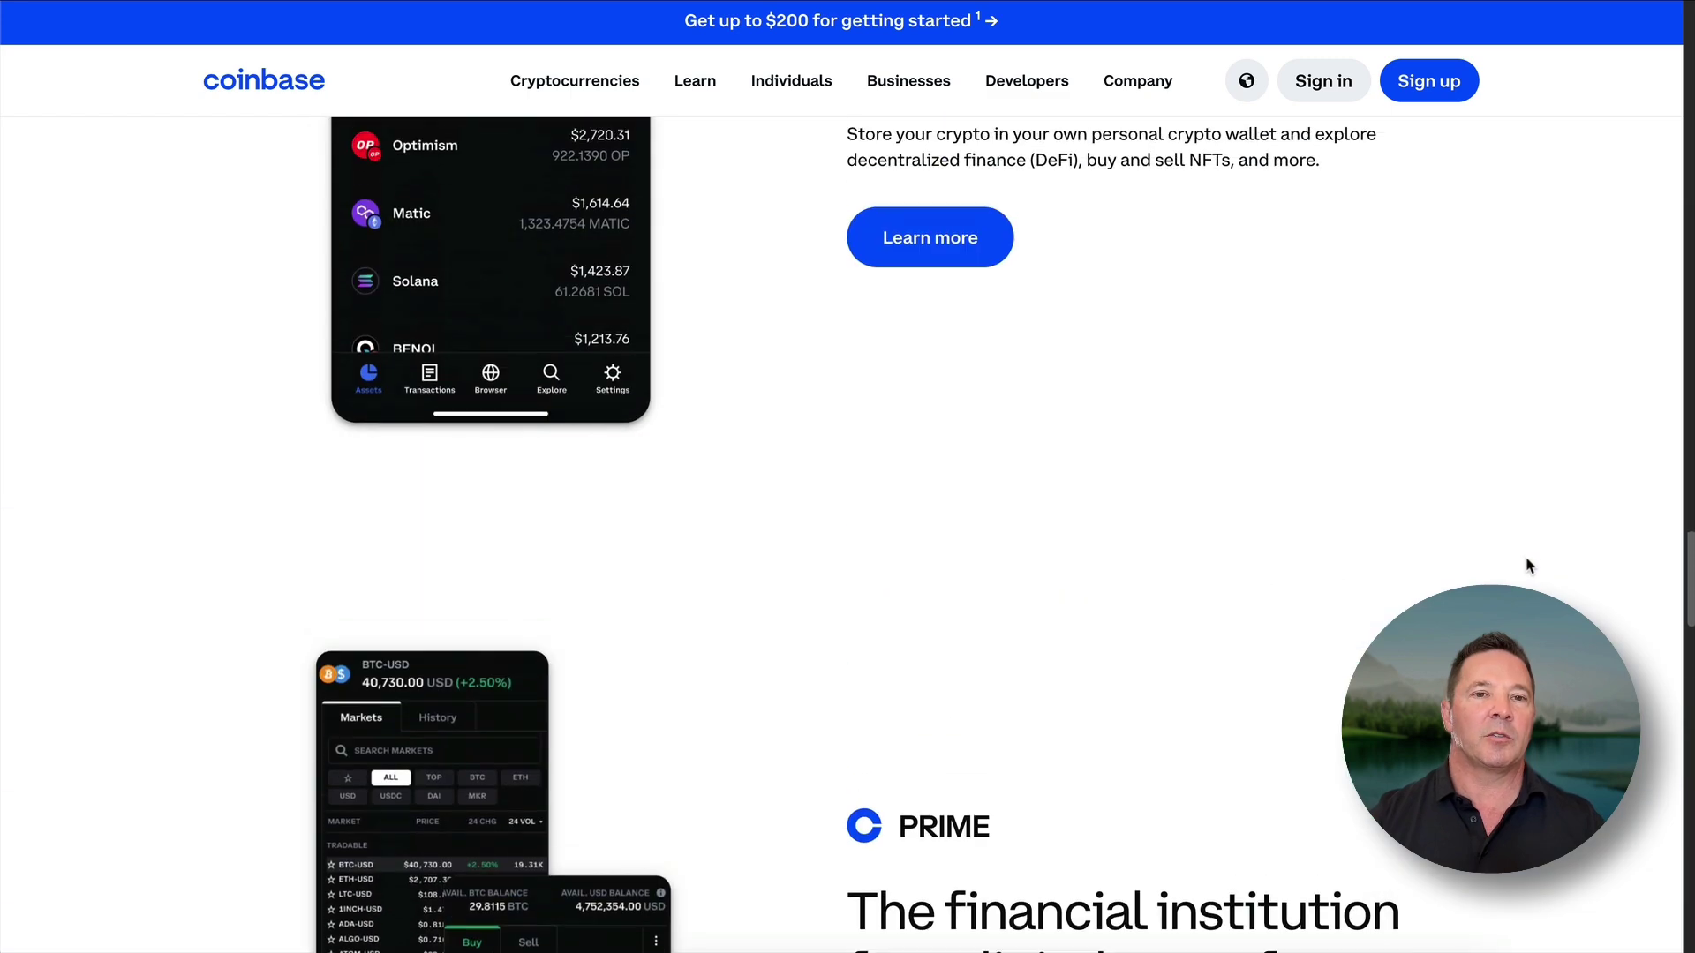
left_click_drag(1273, 317, 817, 265)
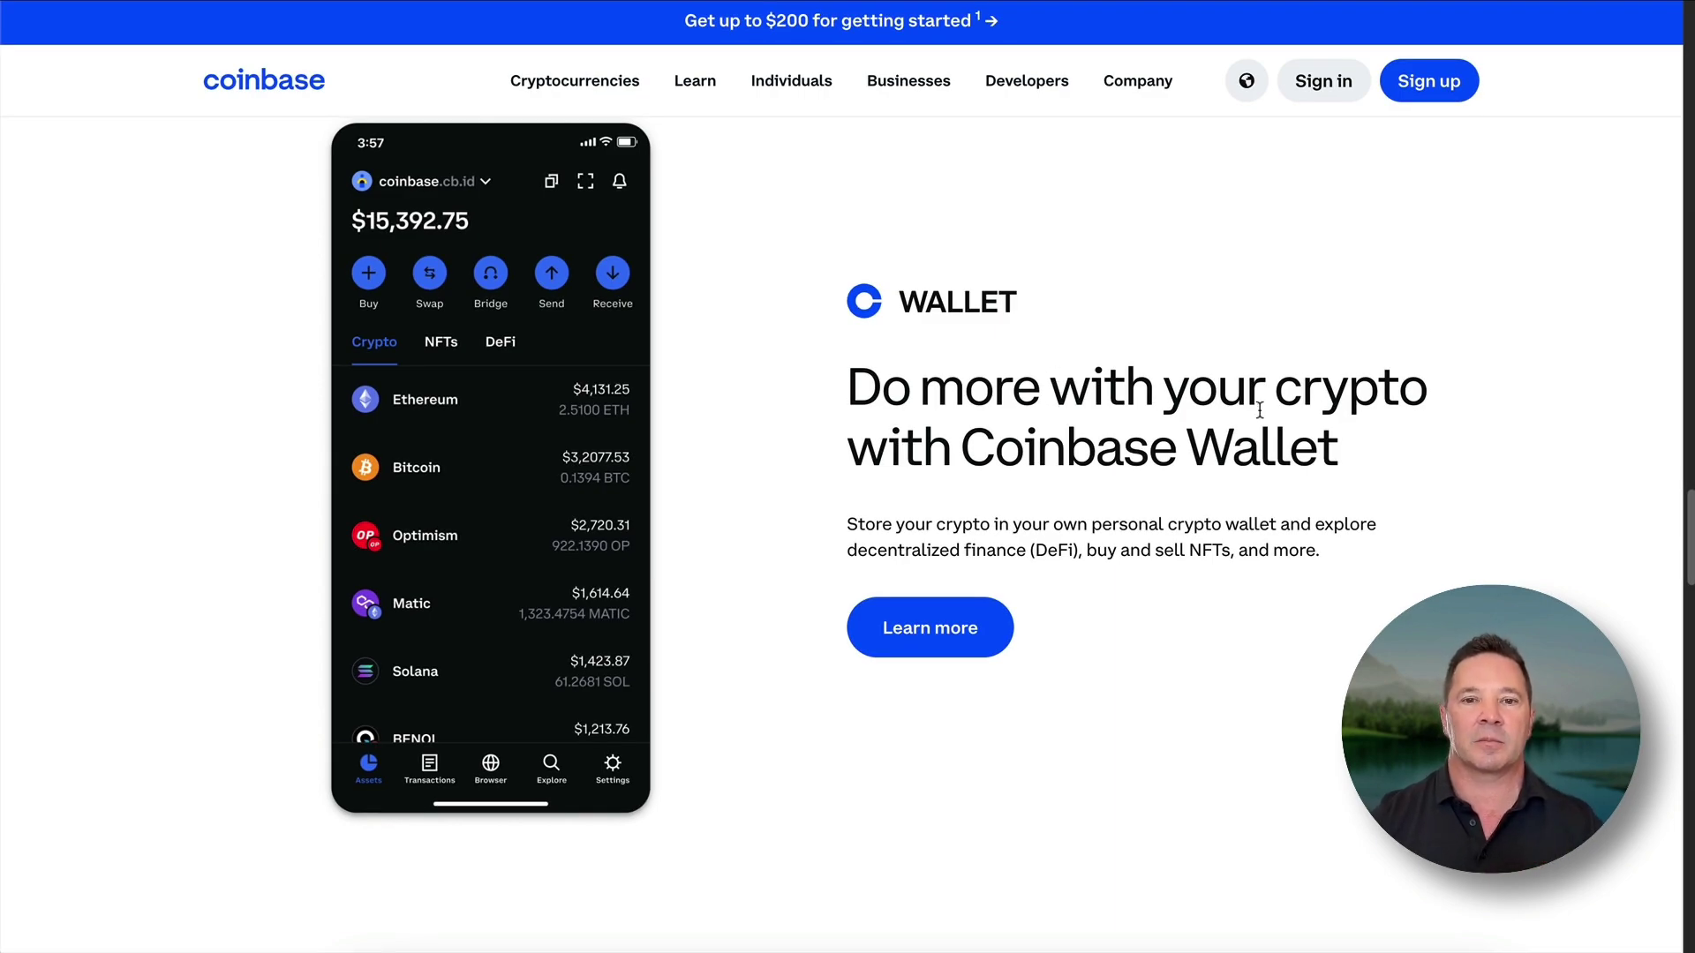
scroll(1260, 410, "down", 20)
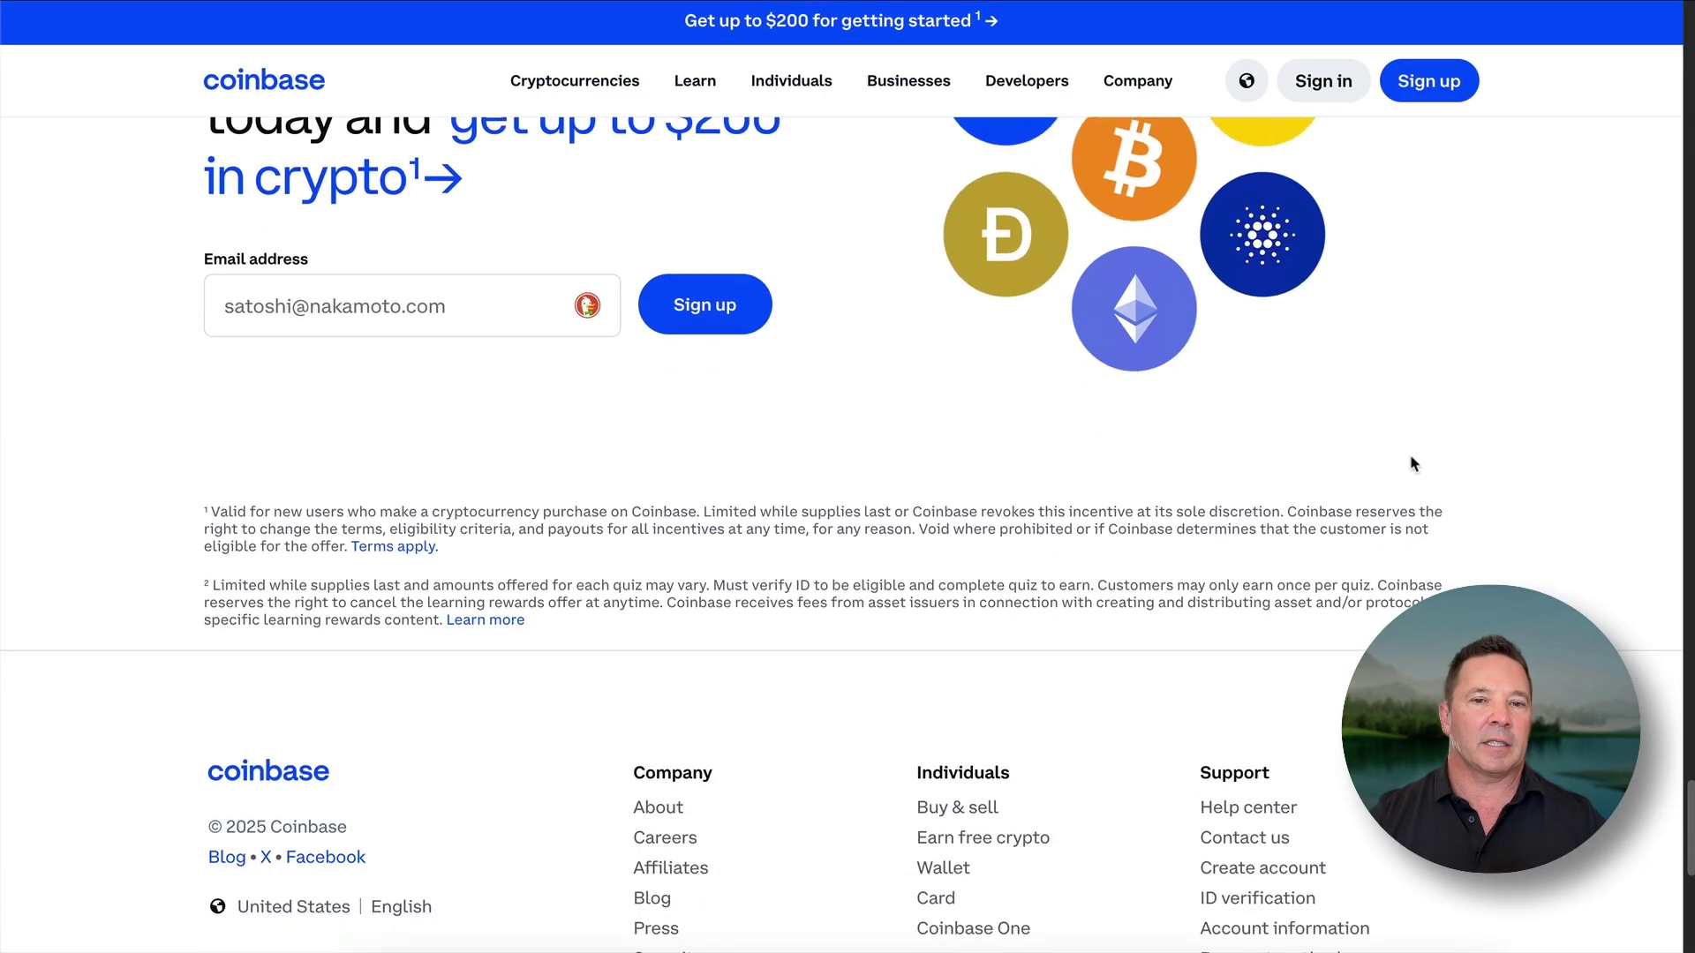
scroll(1412, 462, "down", 3)
scroll(1411, 462, "up", 5)
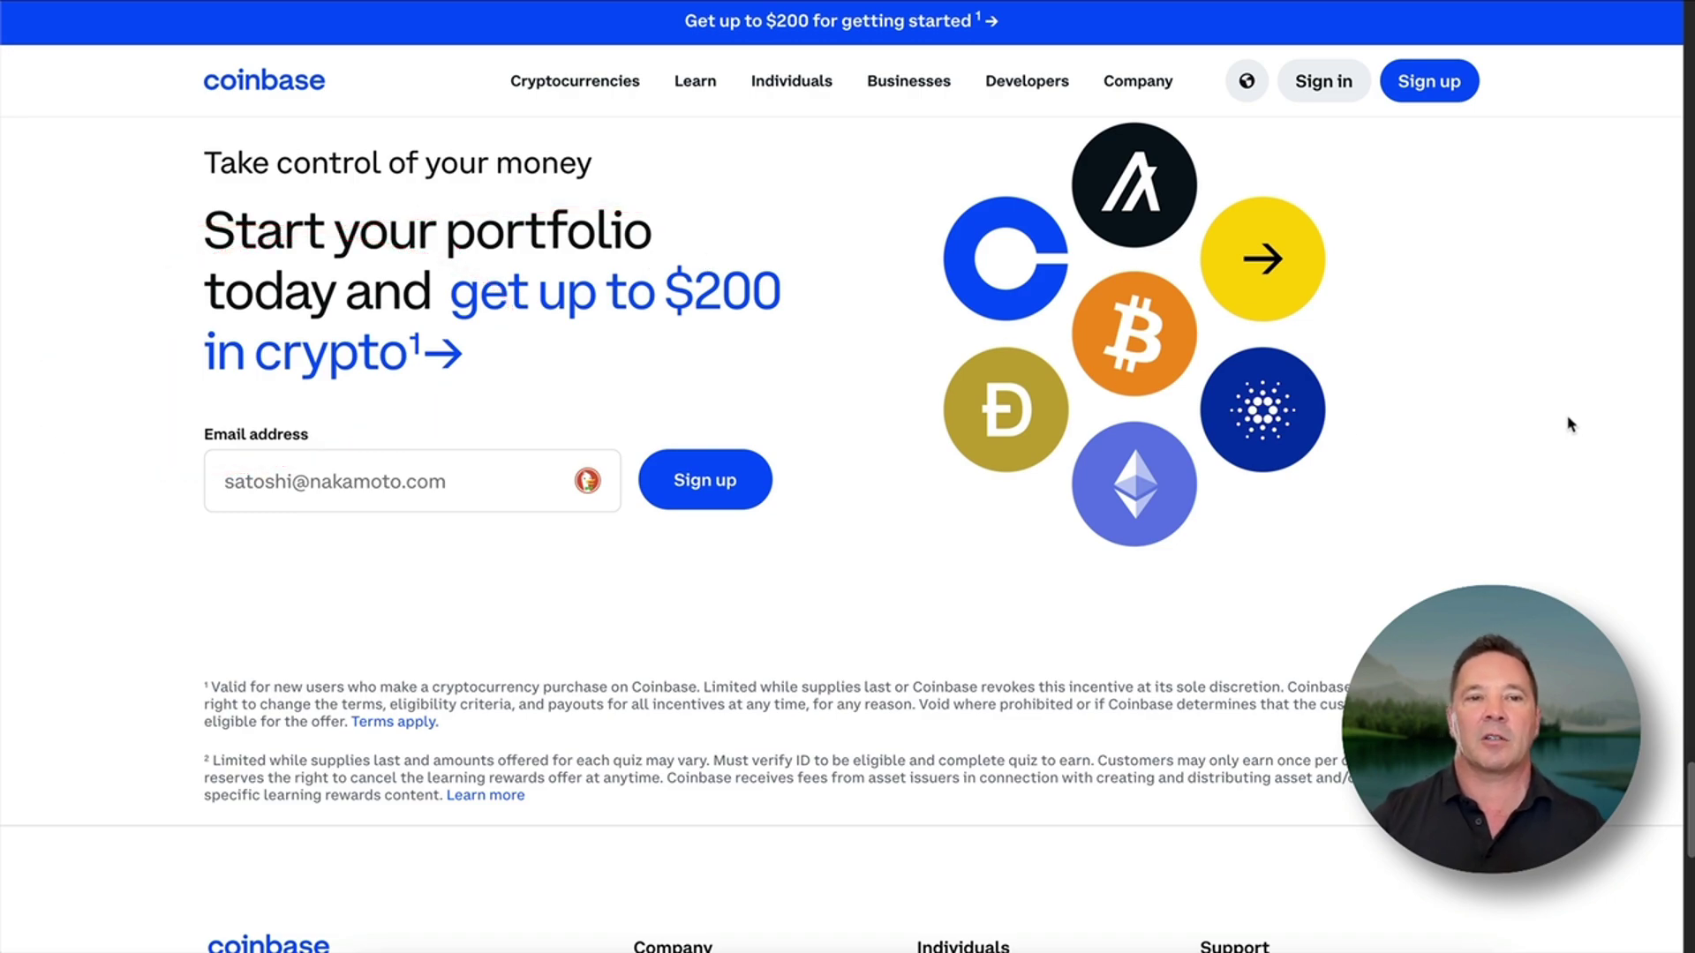
scroll(1549, 420, "up", 10)
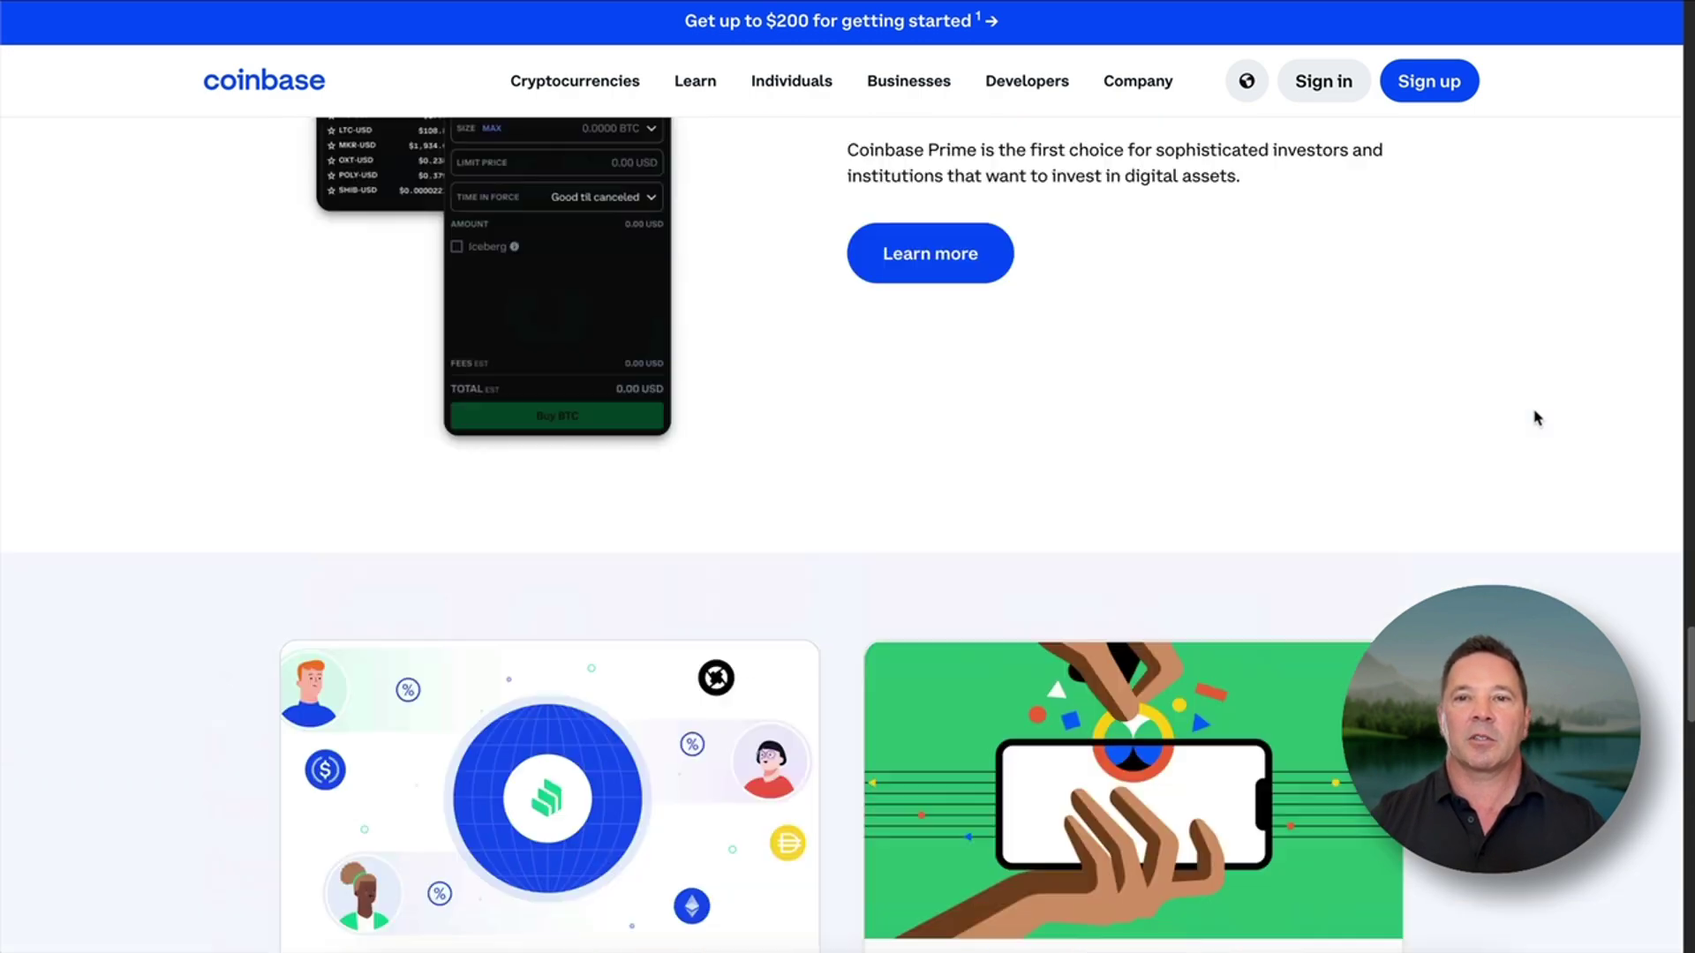
scroll(1538, 419, "up", 15)
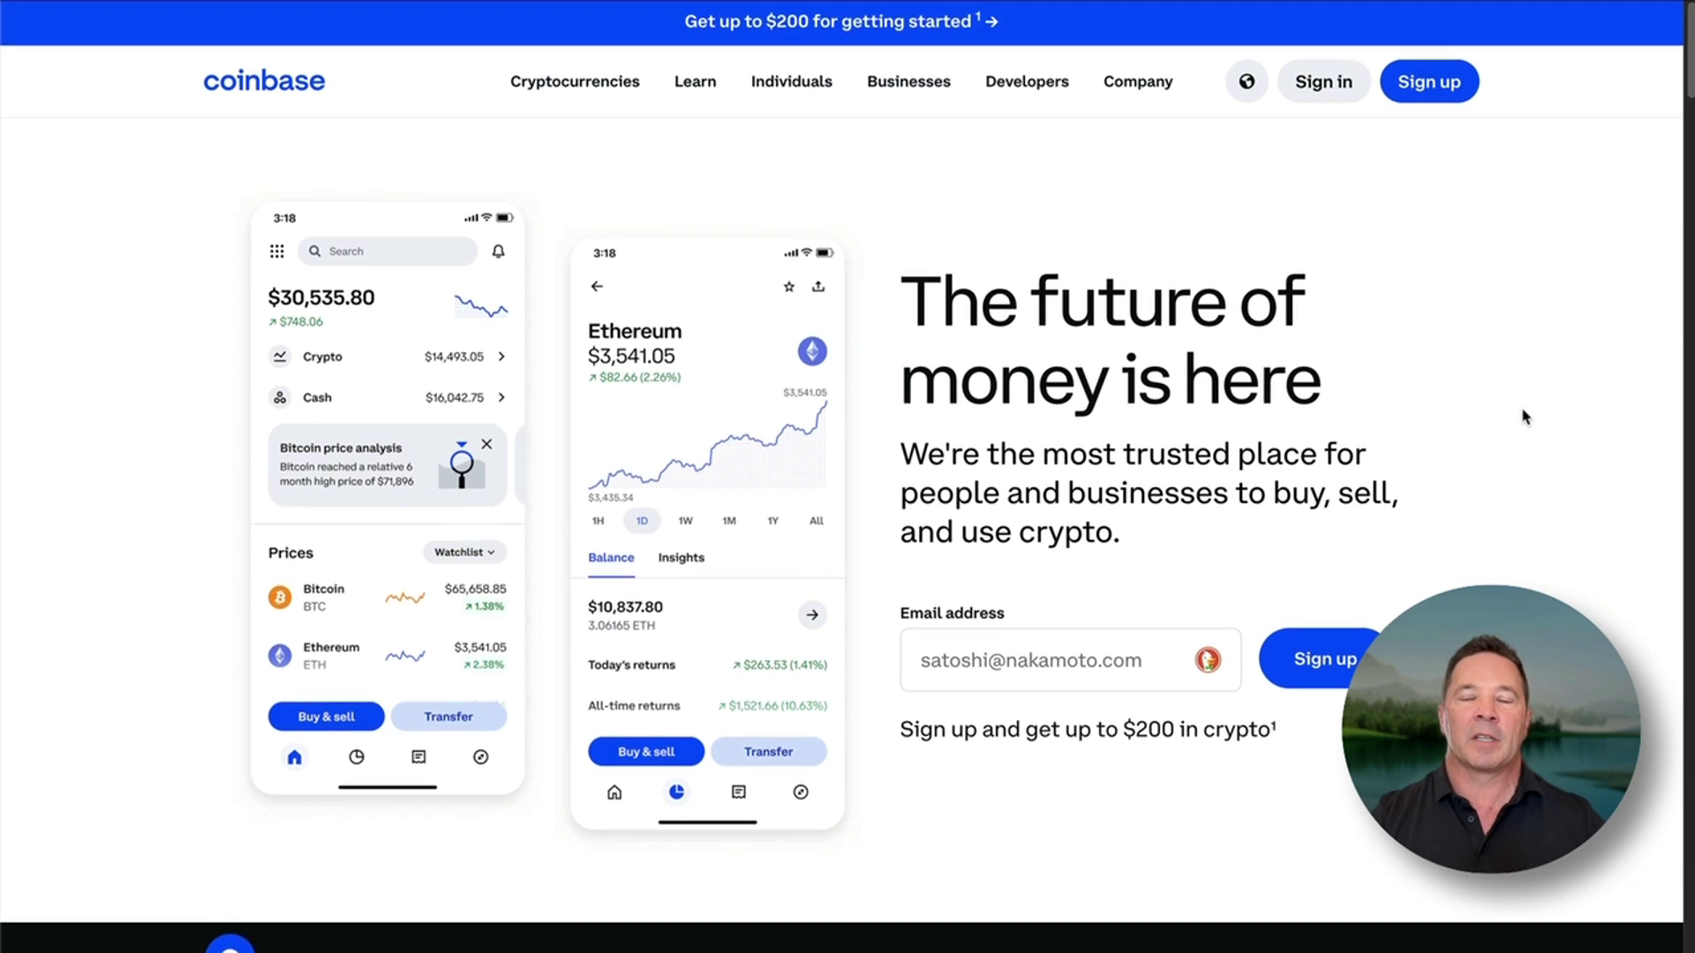
- Open the account creation page and examine the email, Google and Apple sign-up options
mouse_move(1423, 162)
left_mouse_down()
mouse_move(1547, 62)
mouse_move(1364, 84)
mouse_move(1473, 163)
left_mouse_up()
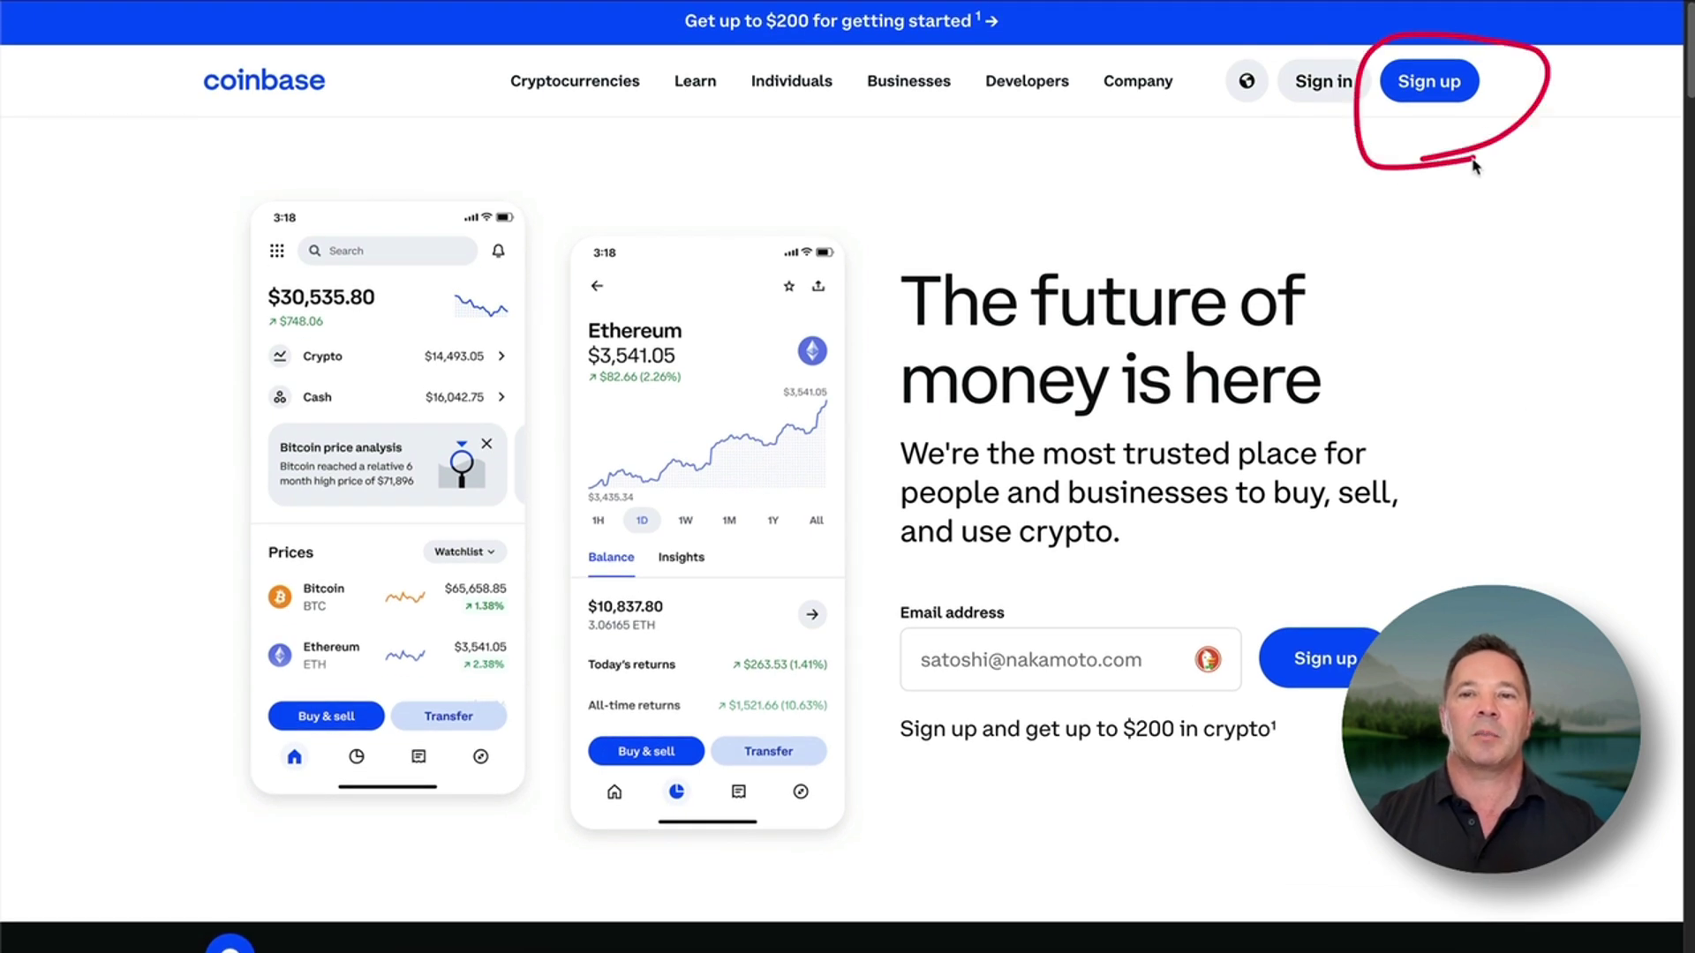
left_click(1441, 83)
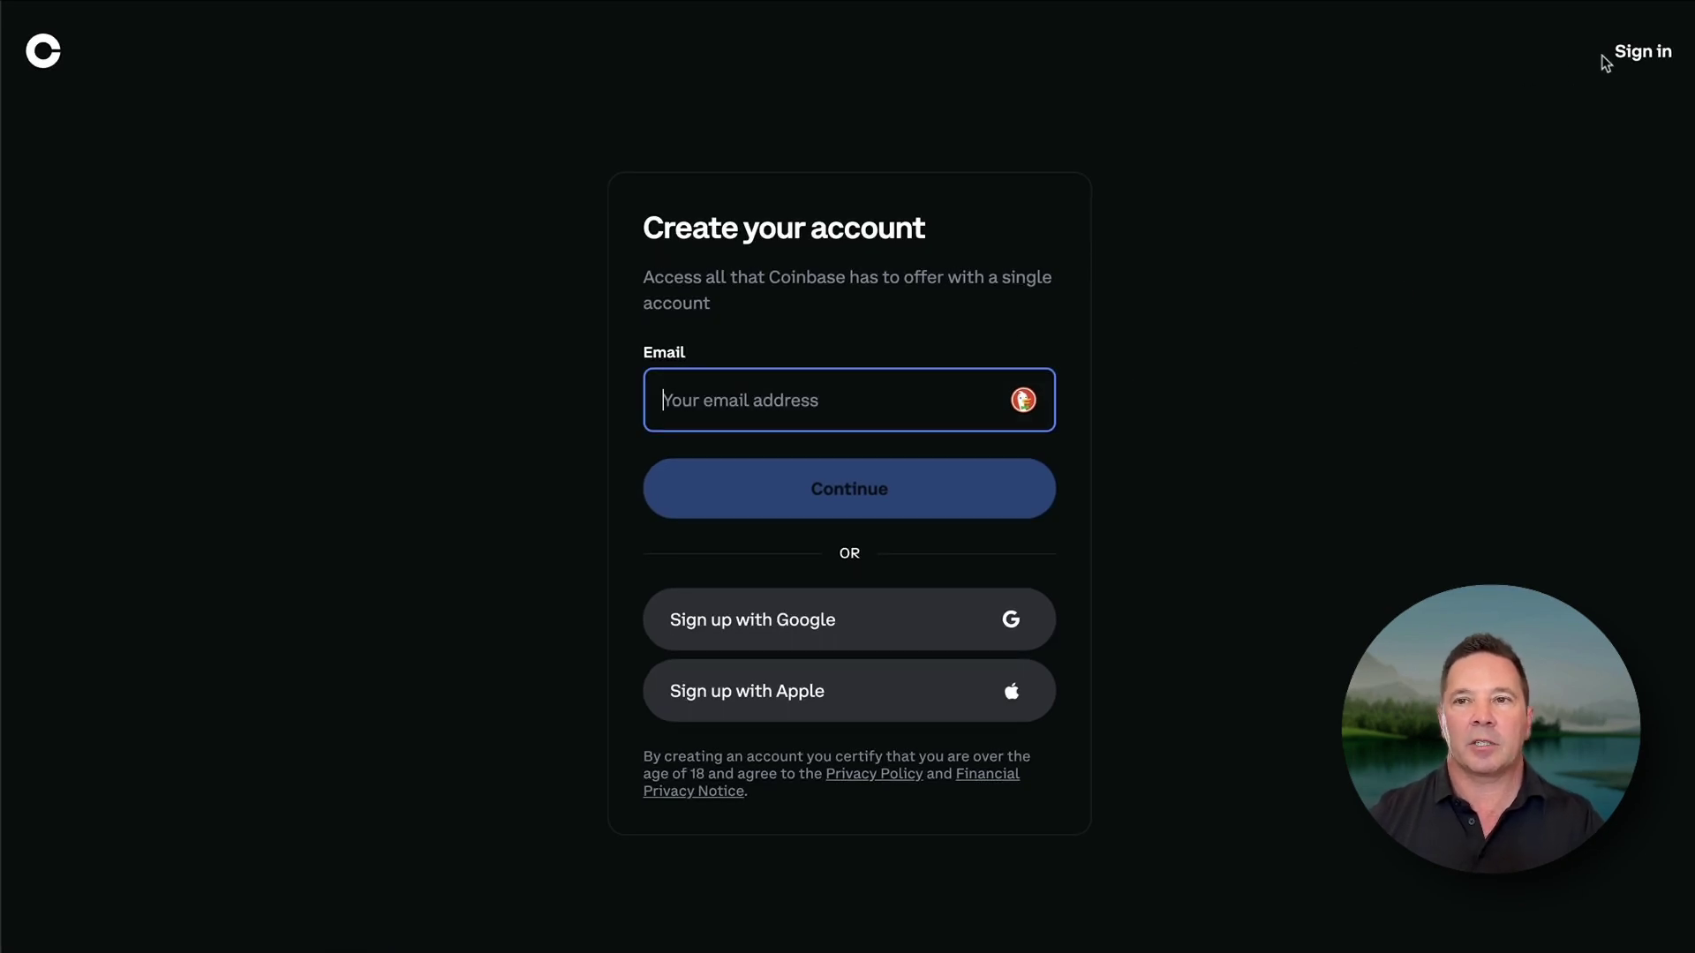
mouse_move(1452, 79)
left_mouse_down()
mouse_move(1545, 53)
mouse_move(1617, 62)
mouse_move(1576, 71)
left_mouse_up()
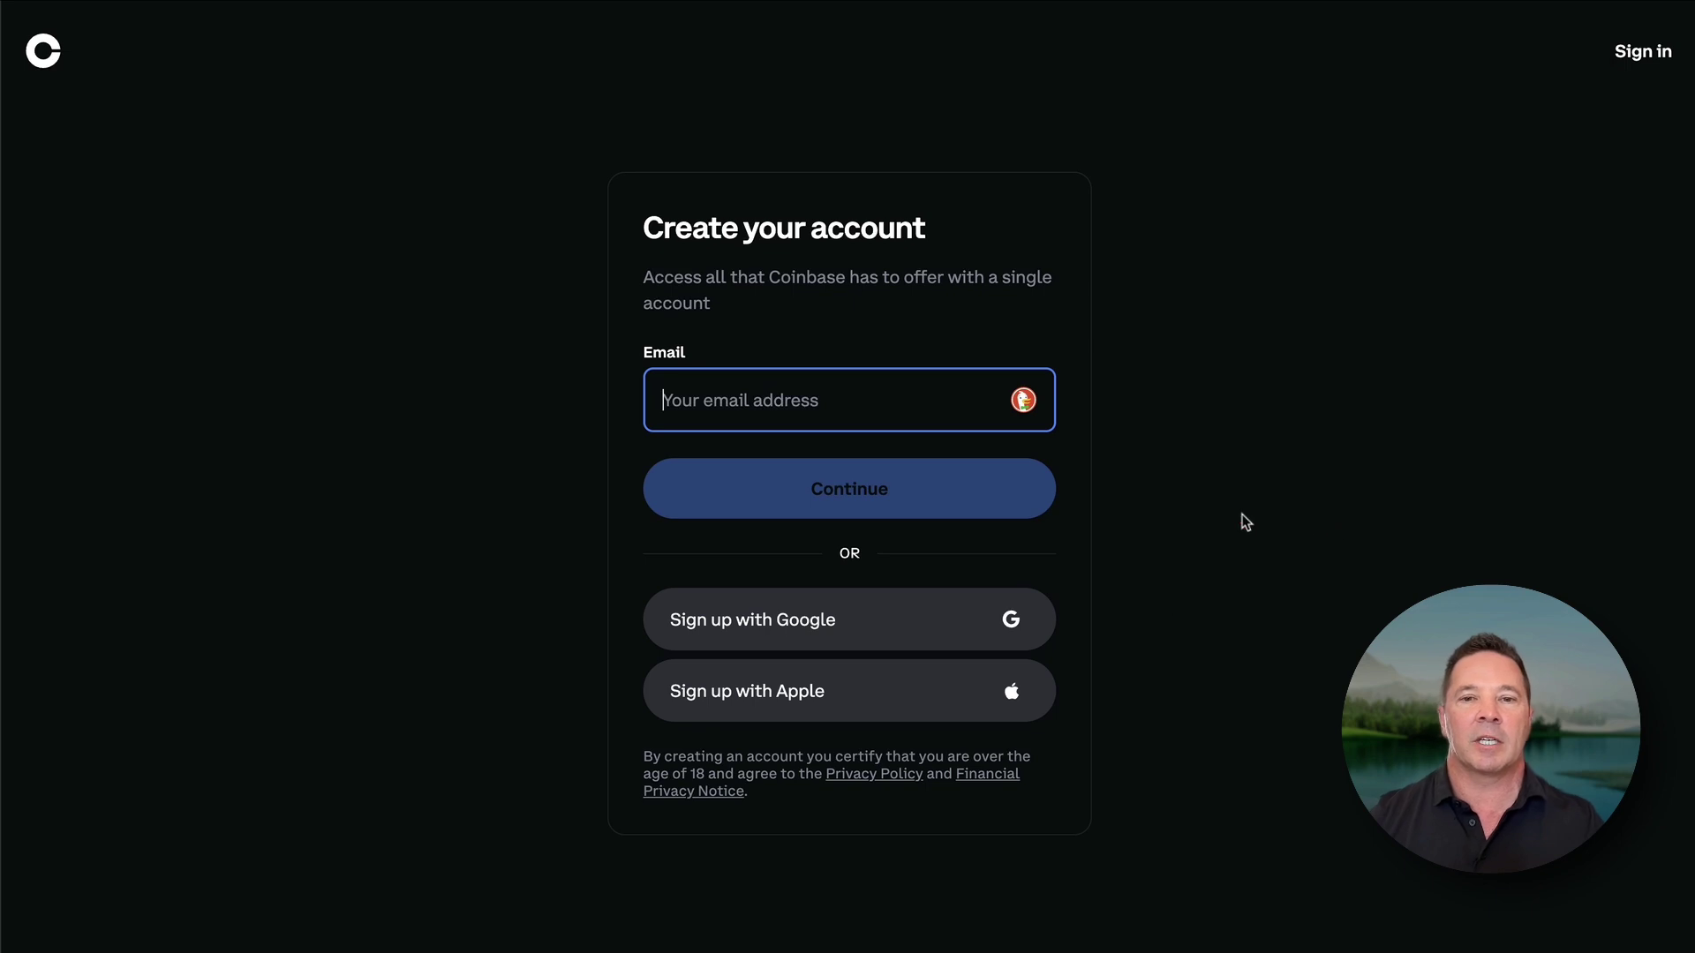
left_click_drag(1243, 471, 1021, 596)
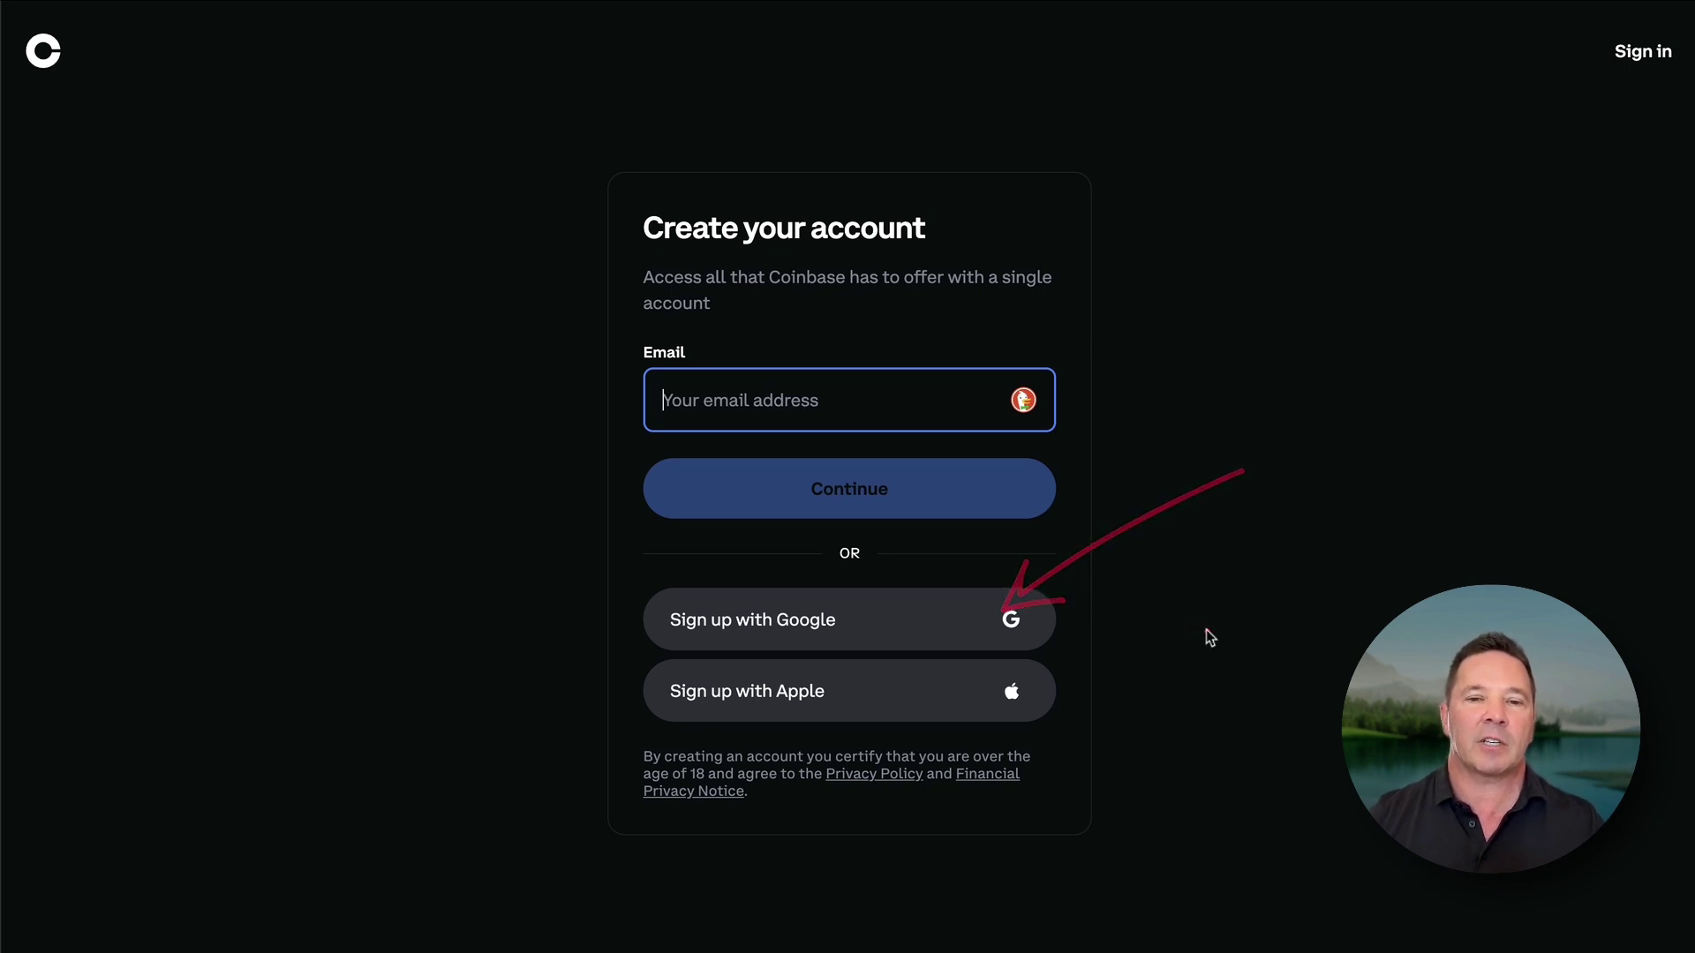
mouse_move(1212, 572)
left_mouse_down()
mouse_move(1071, 650)
mouse_move(1068, 671)
left_mouse_up()
left_click(1130, 508)
left_click_drag(1150, 477, 1005, 590)
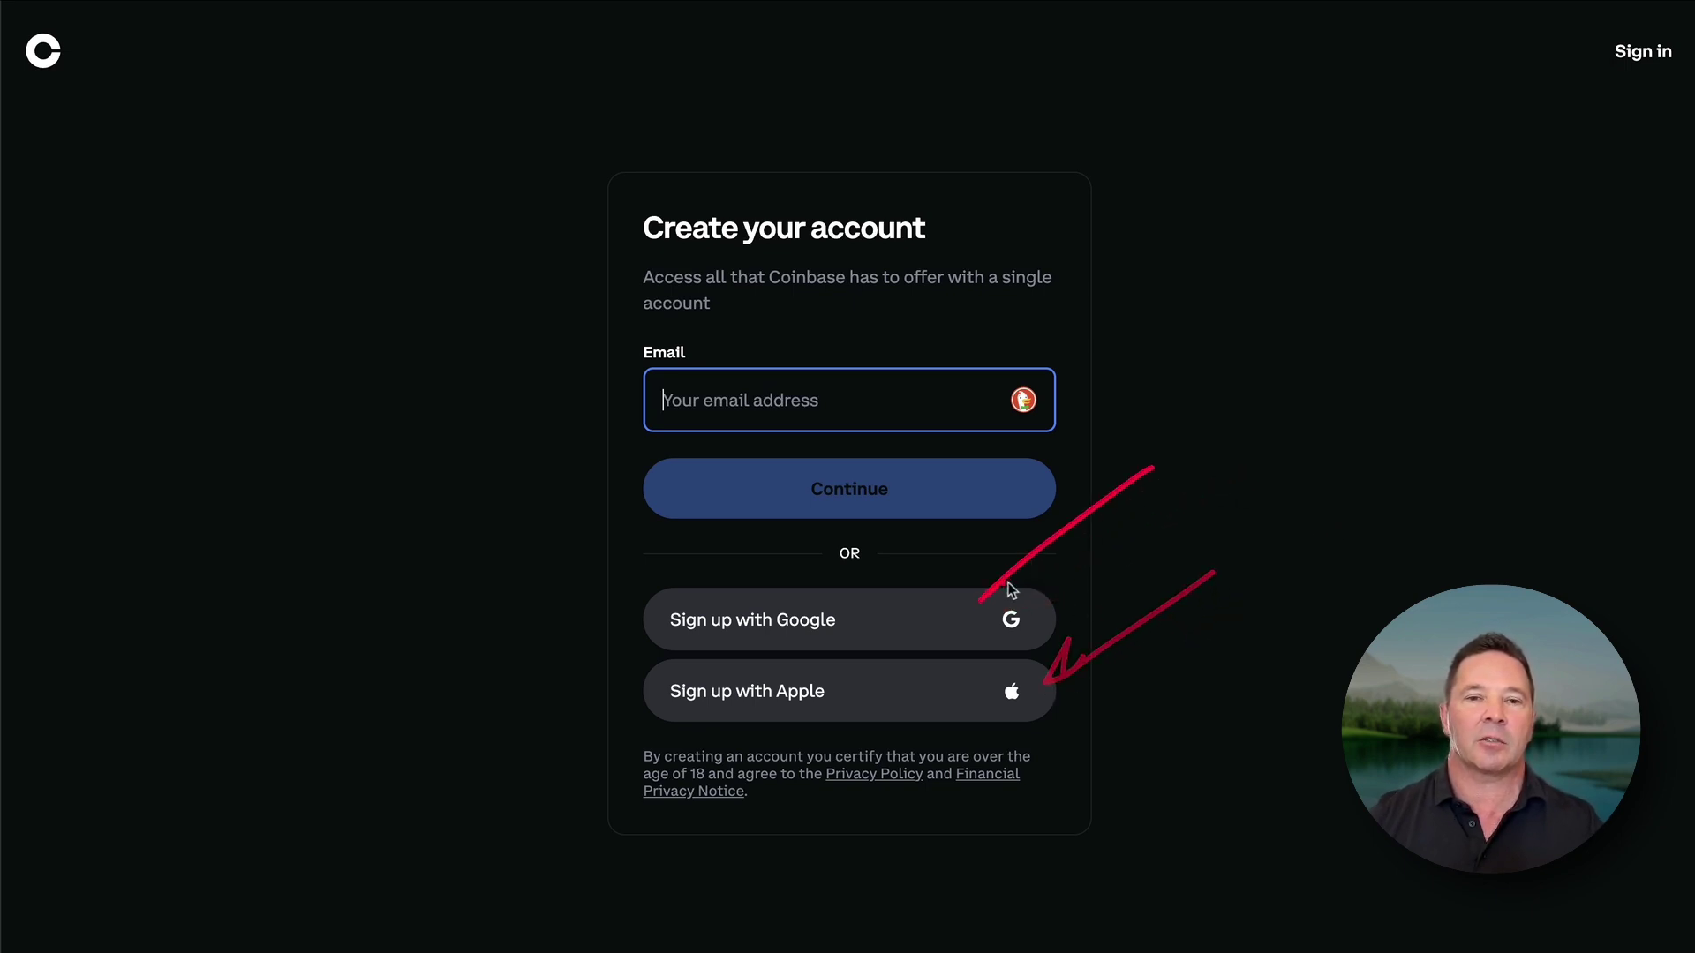
mouse_move(825, 328)
left_mouse_down()
mouse_move(632, 348)
mouse_move(964, 386)
left_mouse_up()
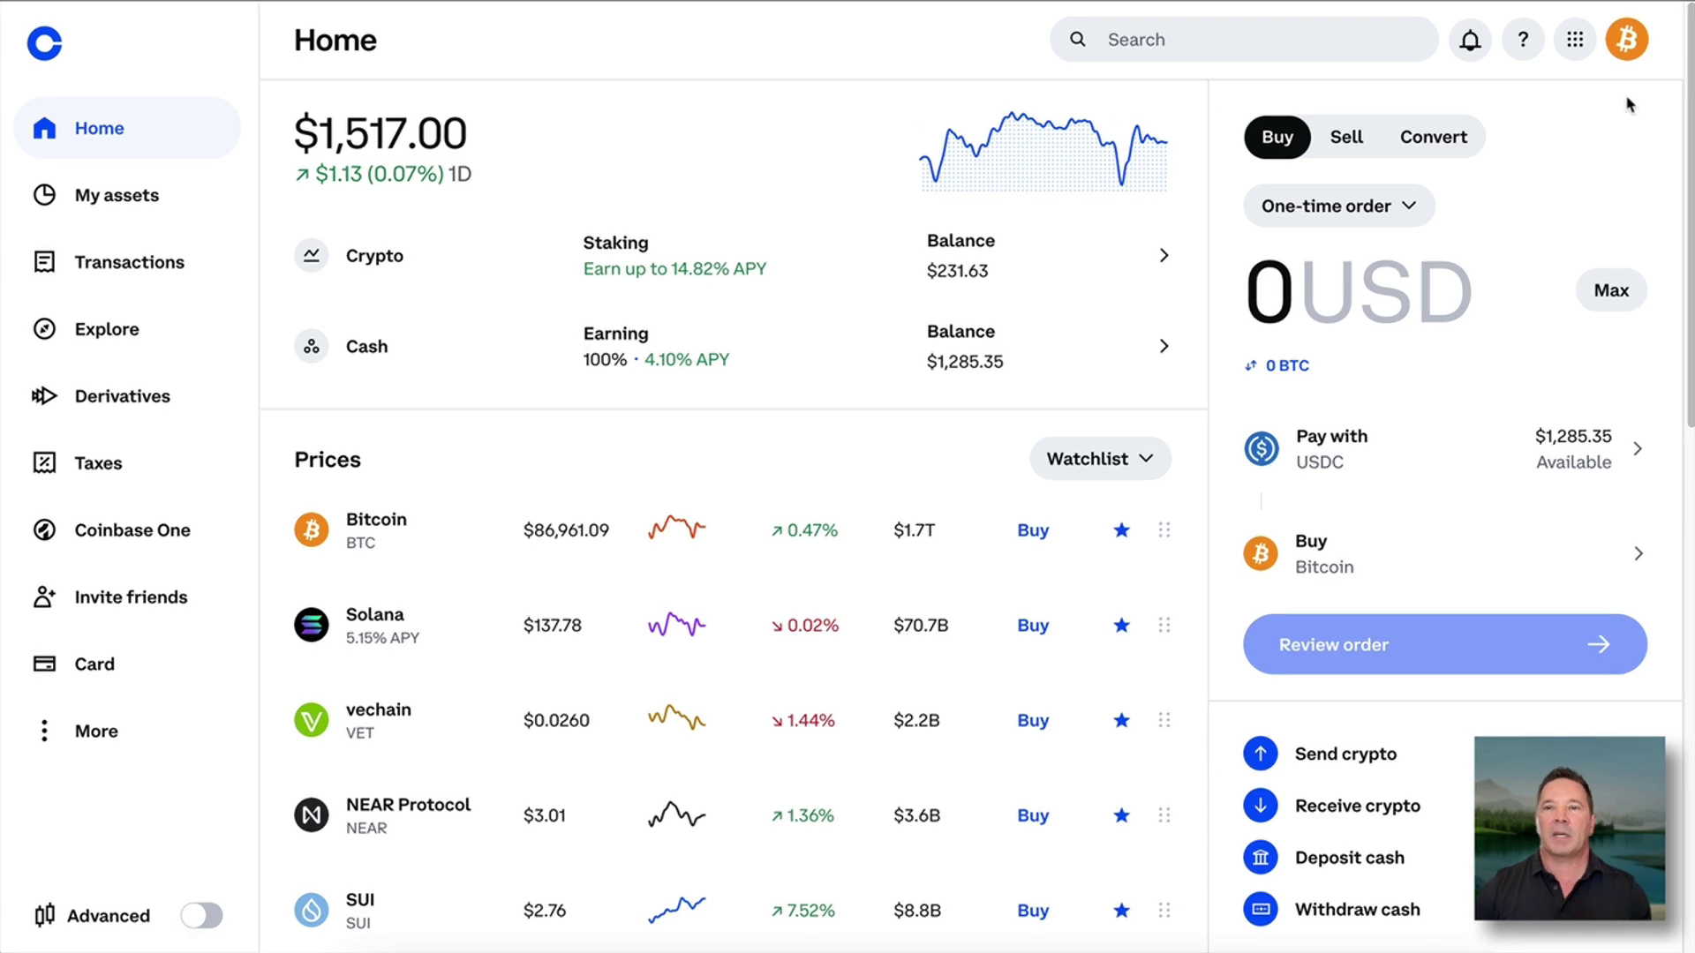
- Turn dark mode on from the account's profile options, and switch it back off
left_click(1646, 49)
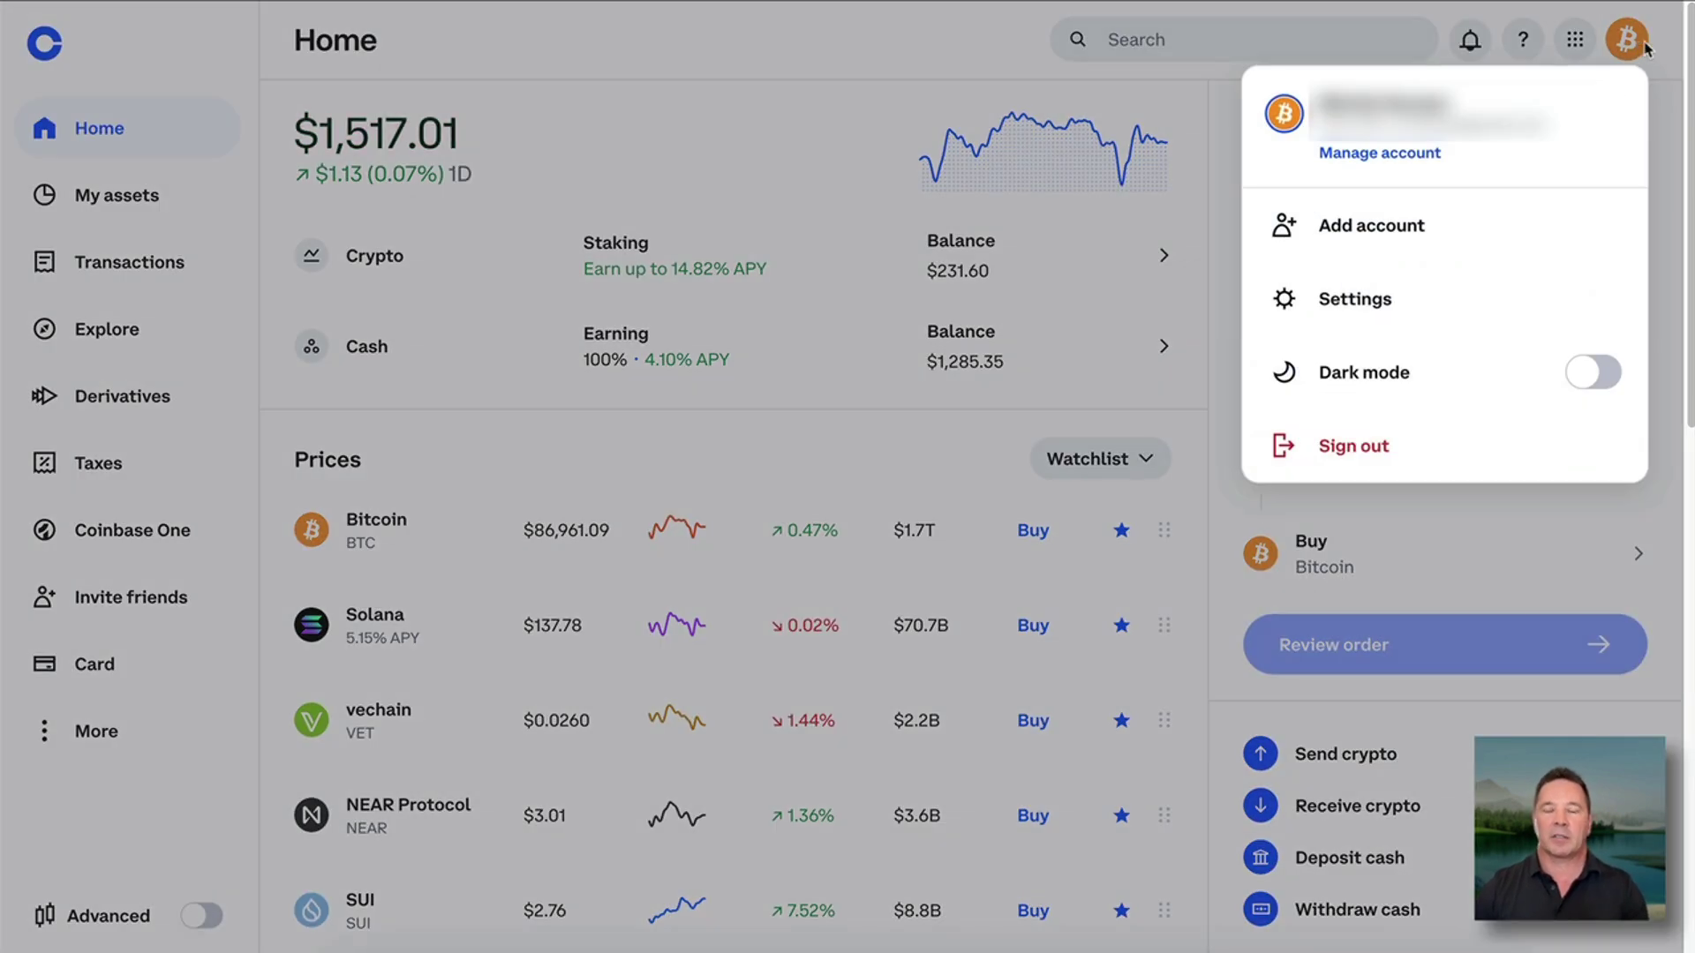
mouse_move(1665, 36)
left_mouse_down()
mouse_move(1642, 62)
mouse_move(1662, 27)
left_mouse_up()
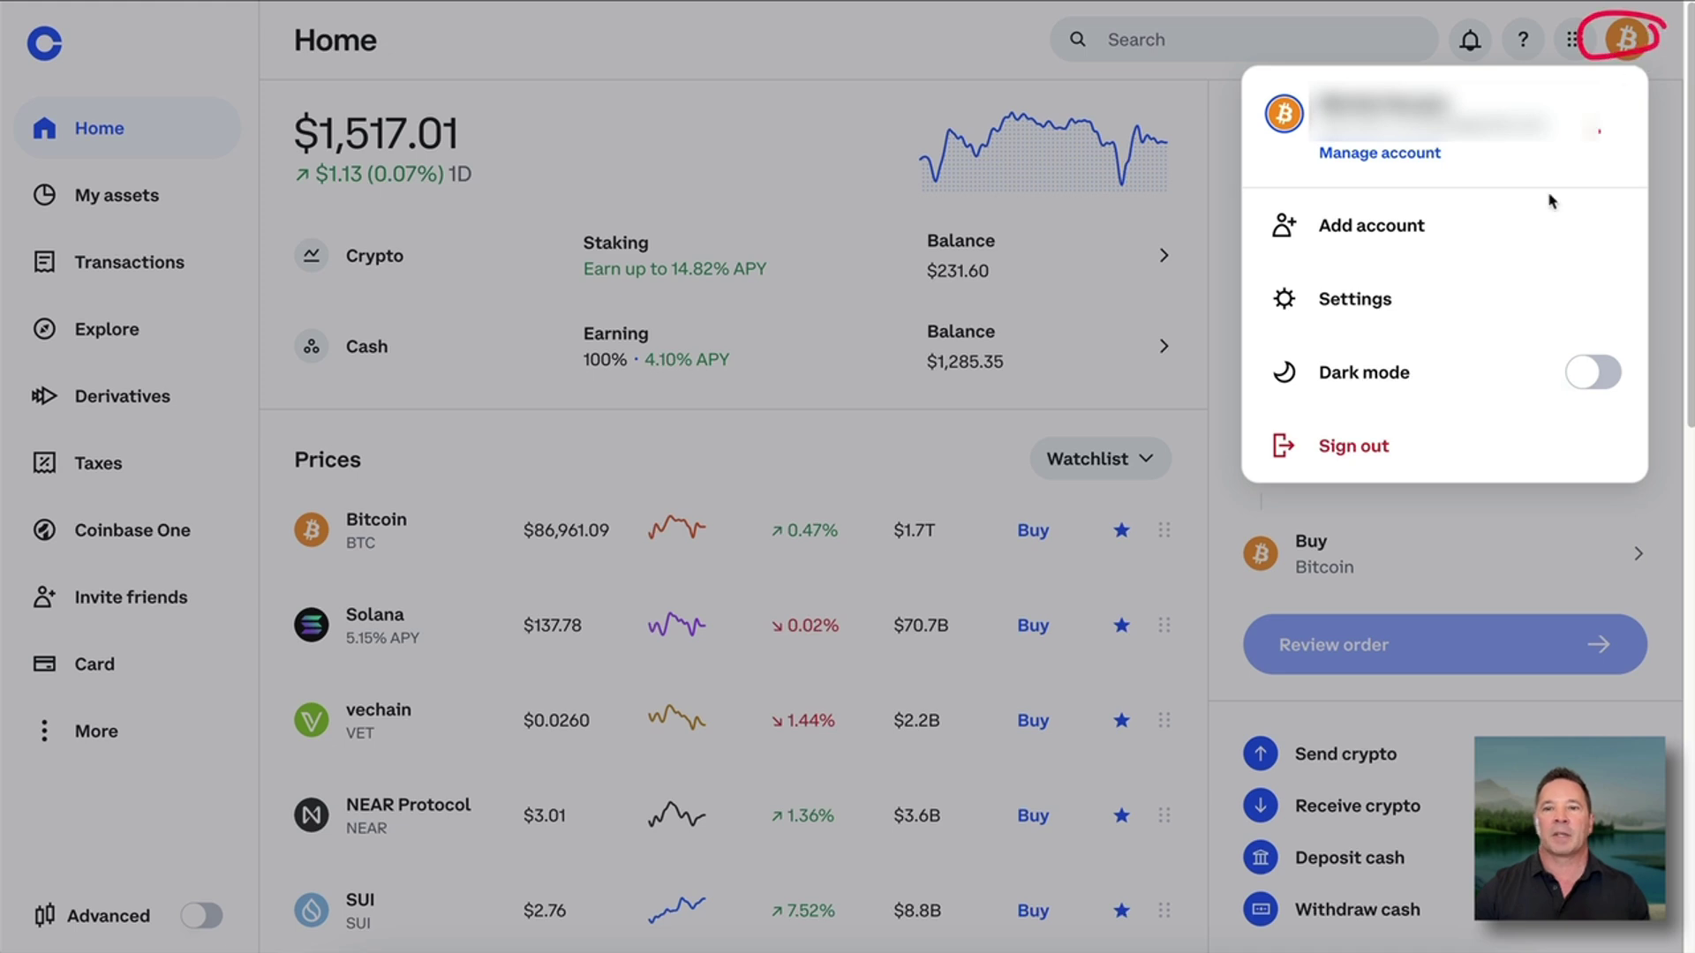
left_click(1606, 374)
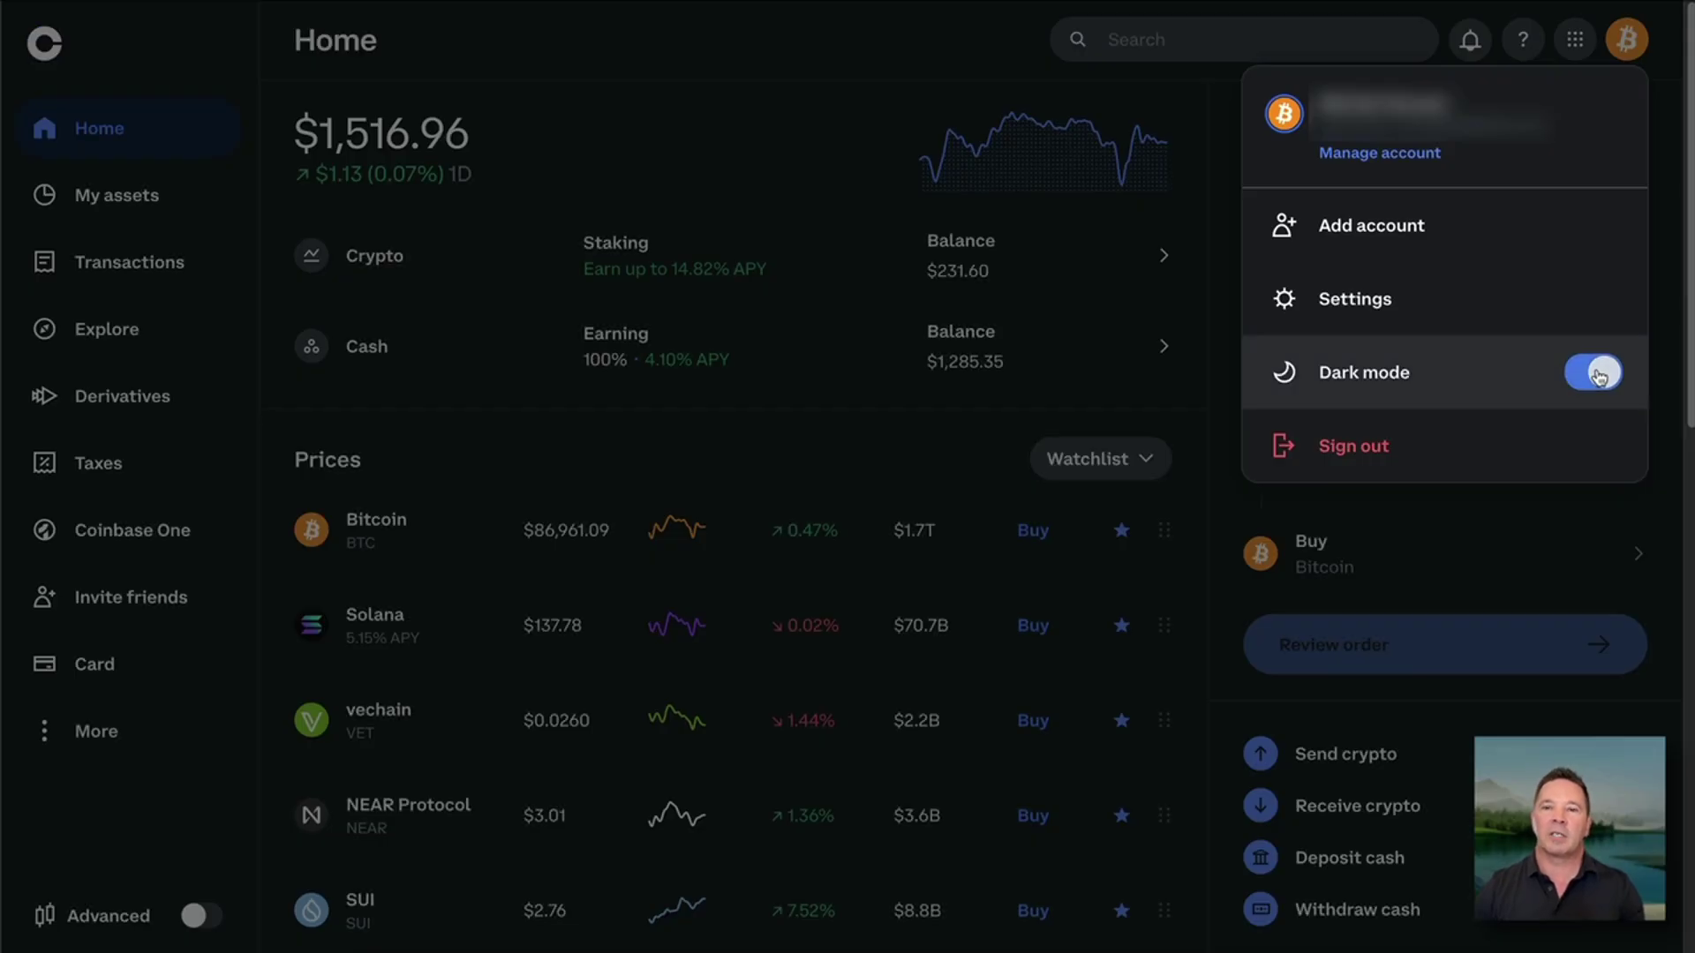
left_click(1600, 374)
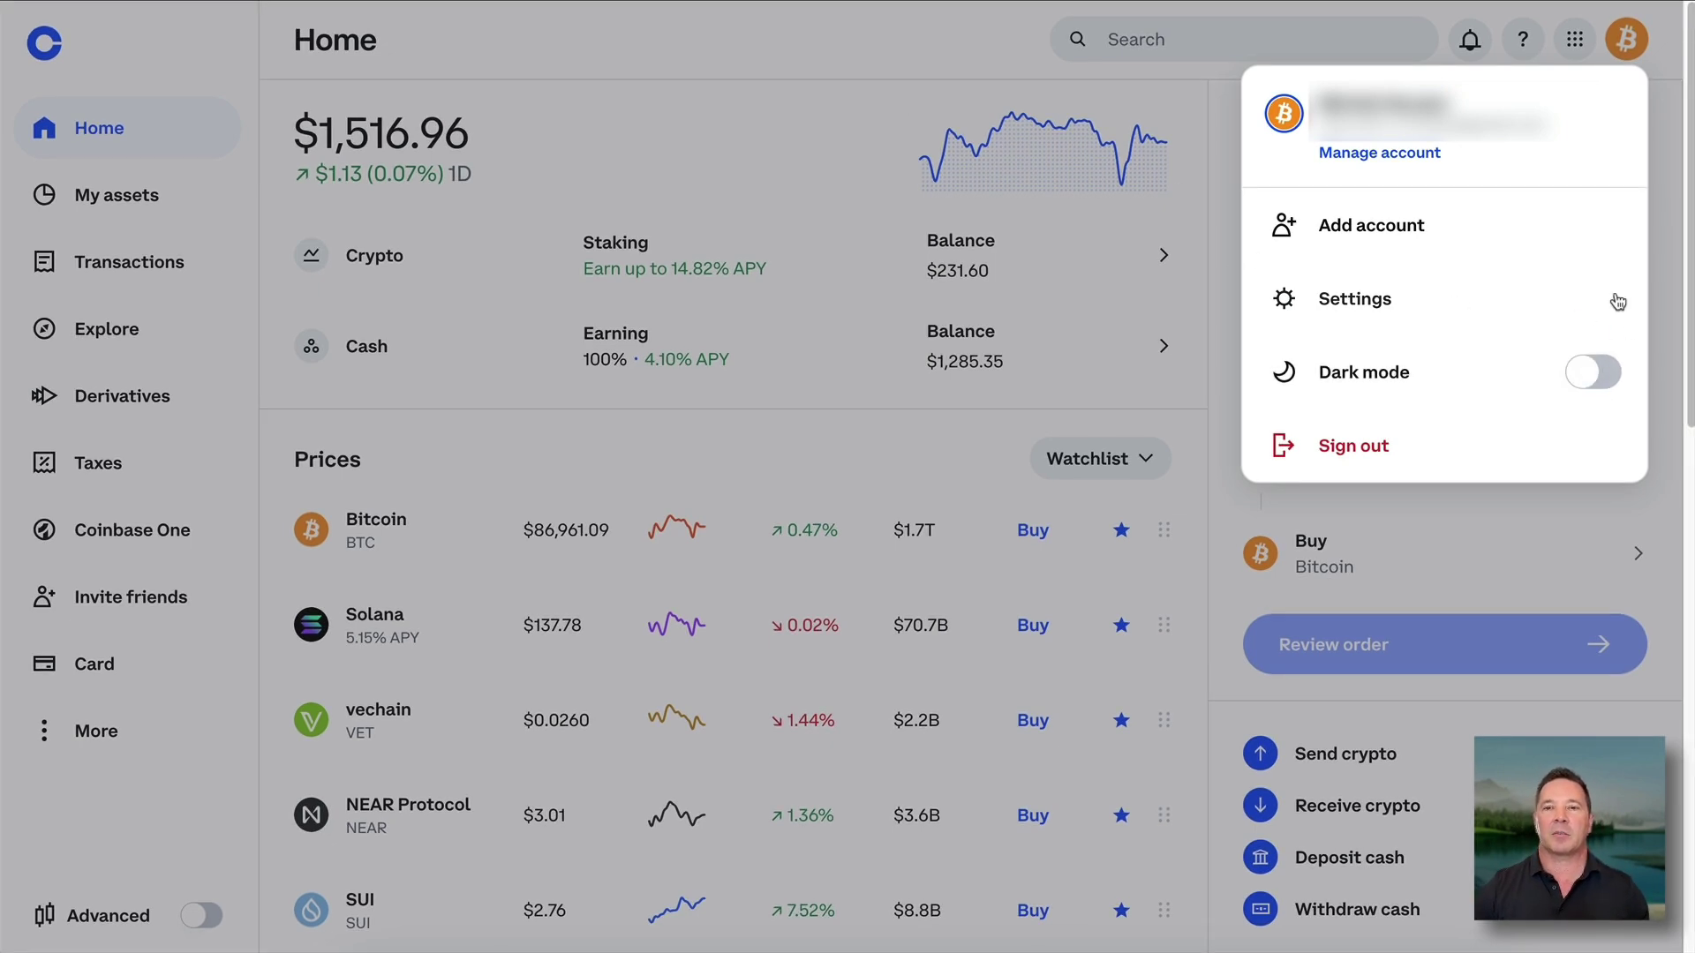
- Open the account settings, and examine the portfolio balance on the Home page
left_click(1365, 308)
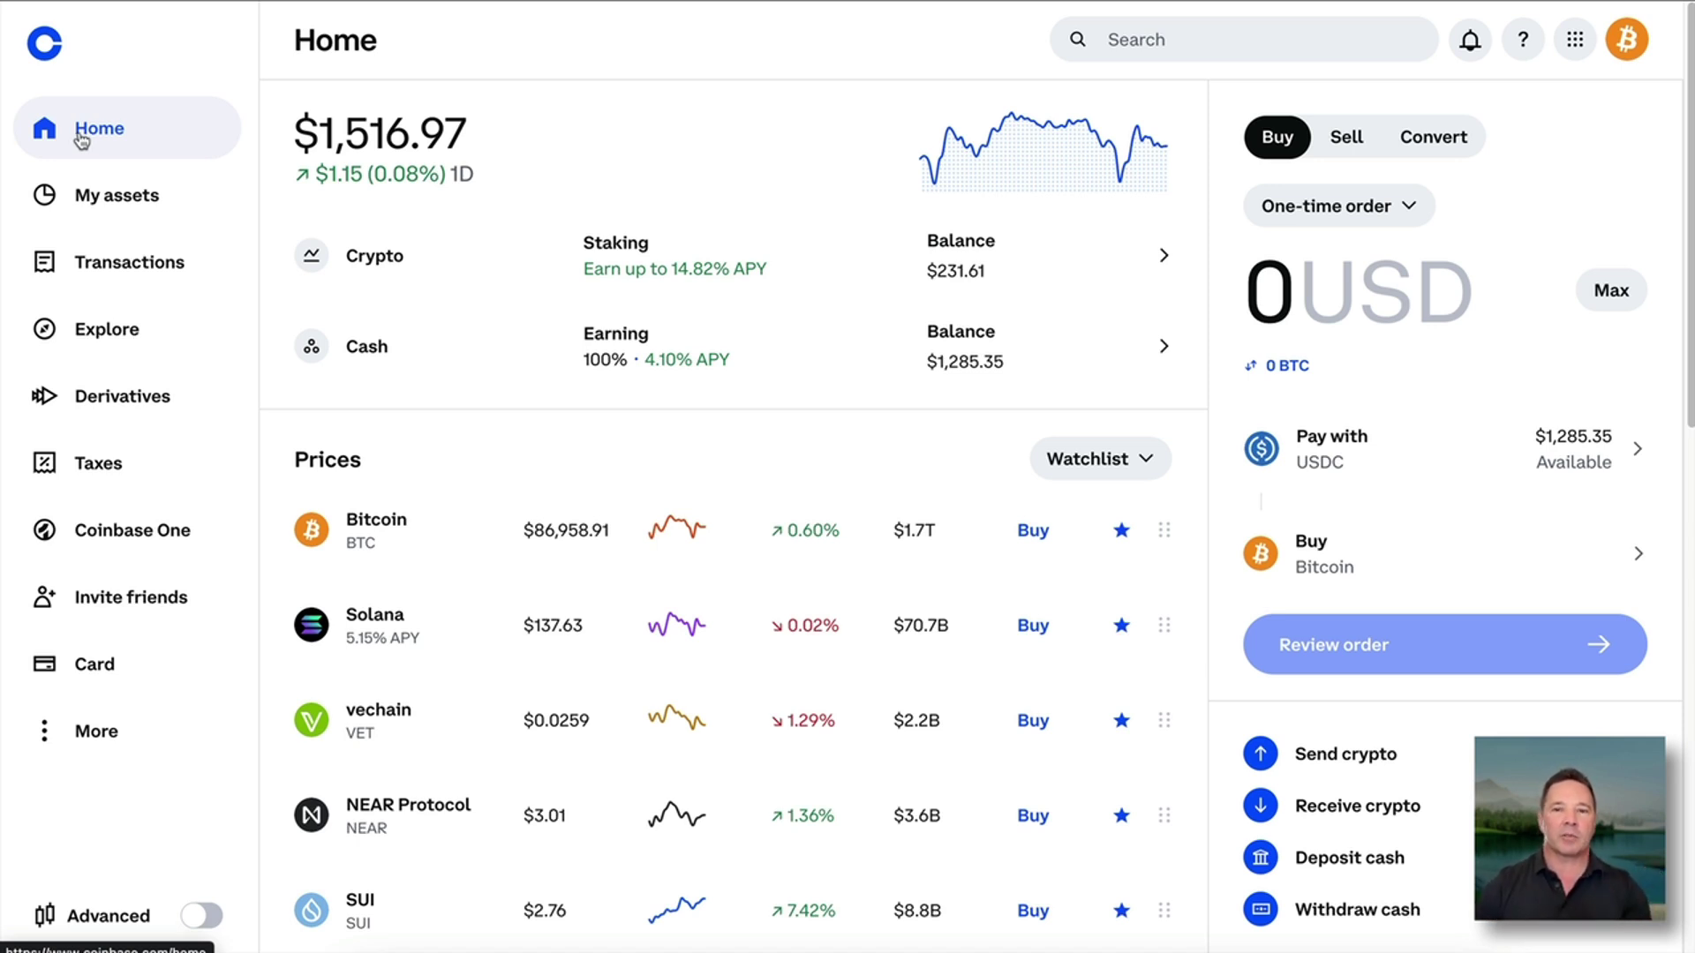
left_click_drag(630, 107, 242, 159)
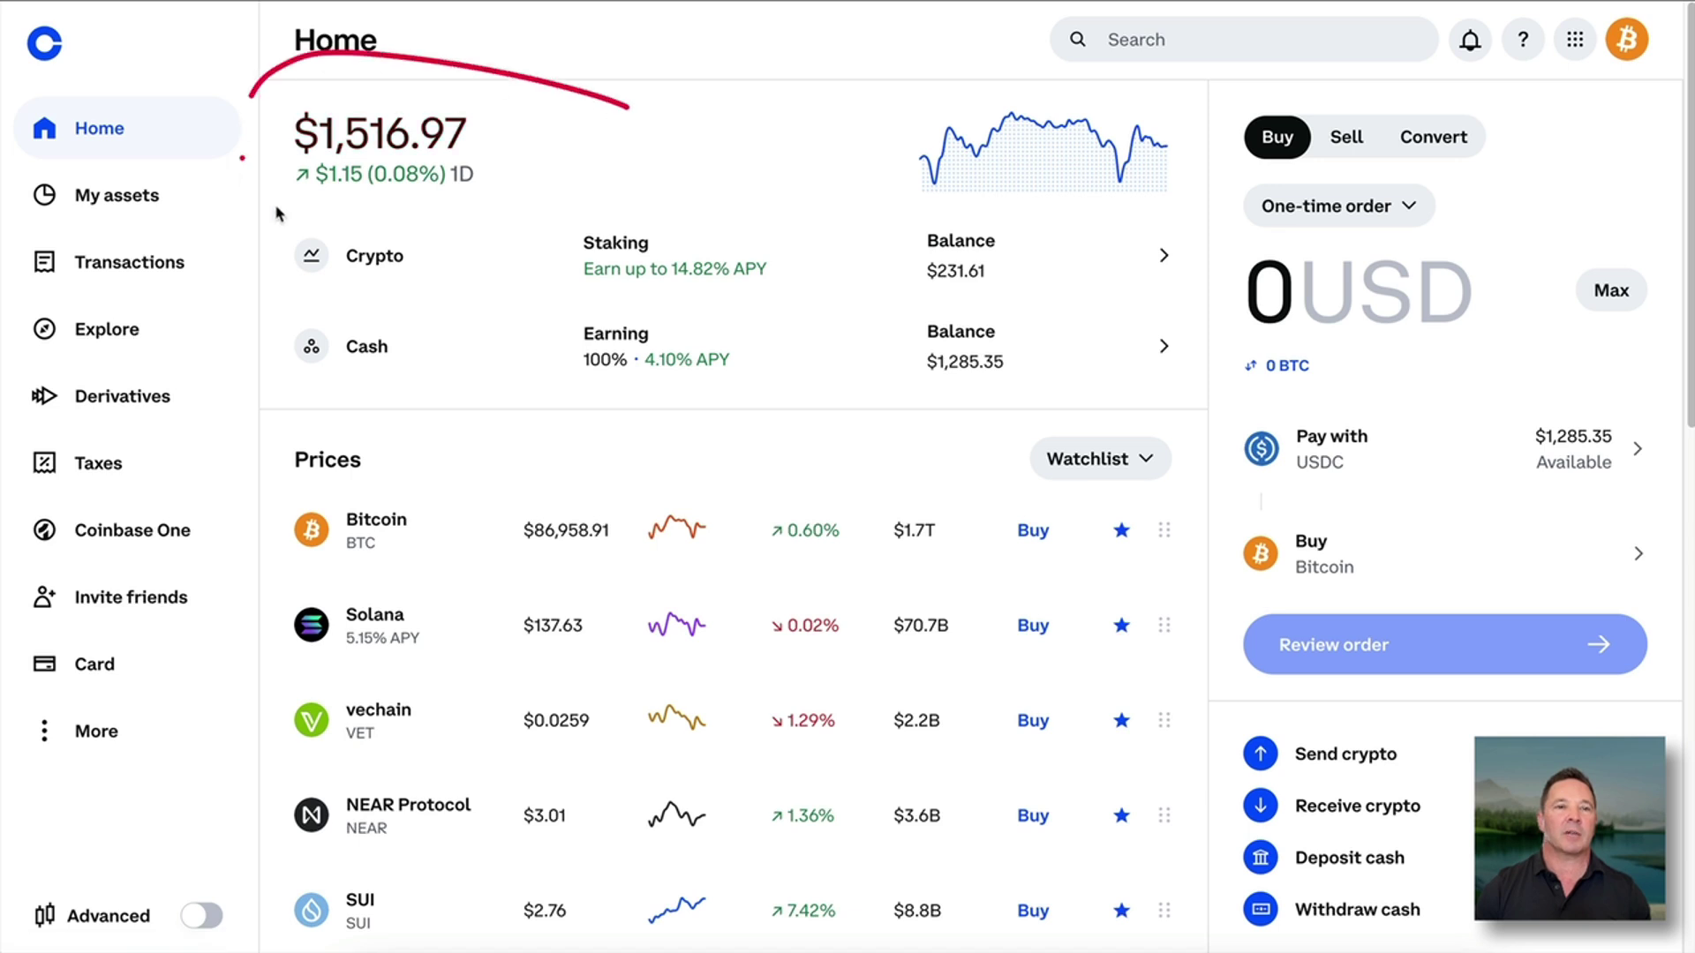
left_click_drag(277, 213, 423, 68)
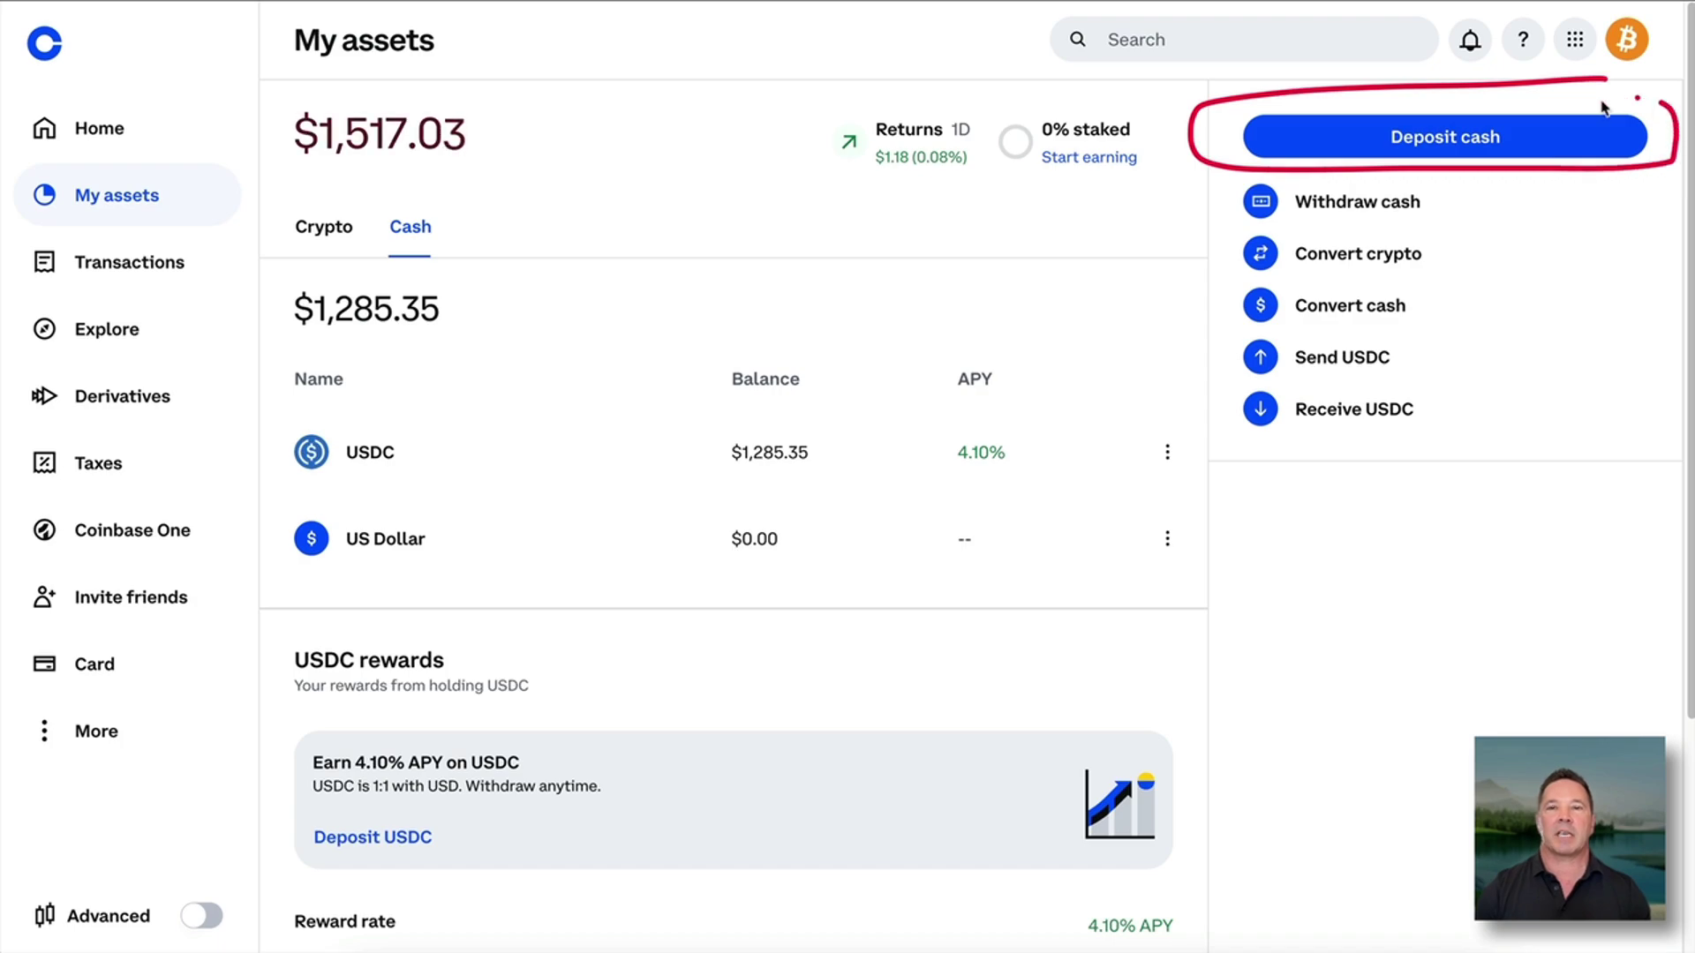
- Start a United States Dollar cash deposit and set the transfer amount to 50 USD
left_click(1426, 152)
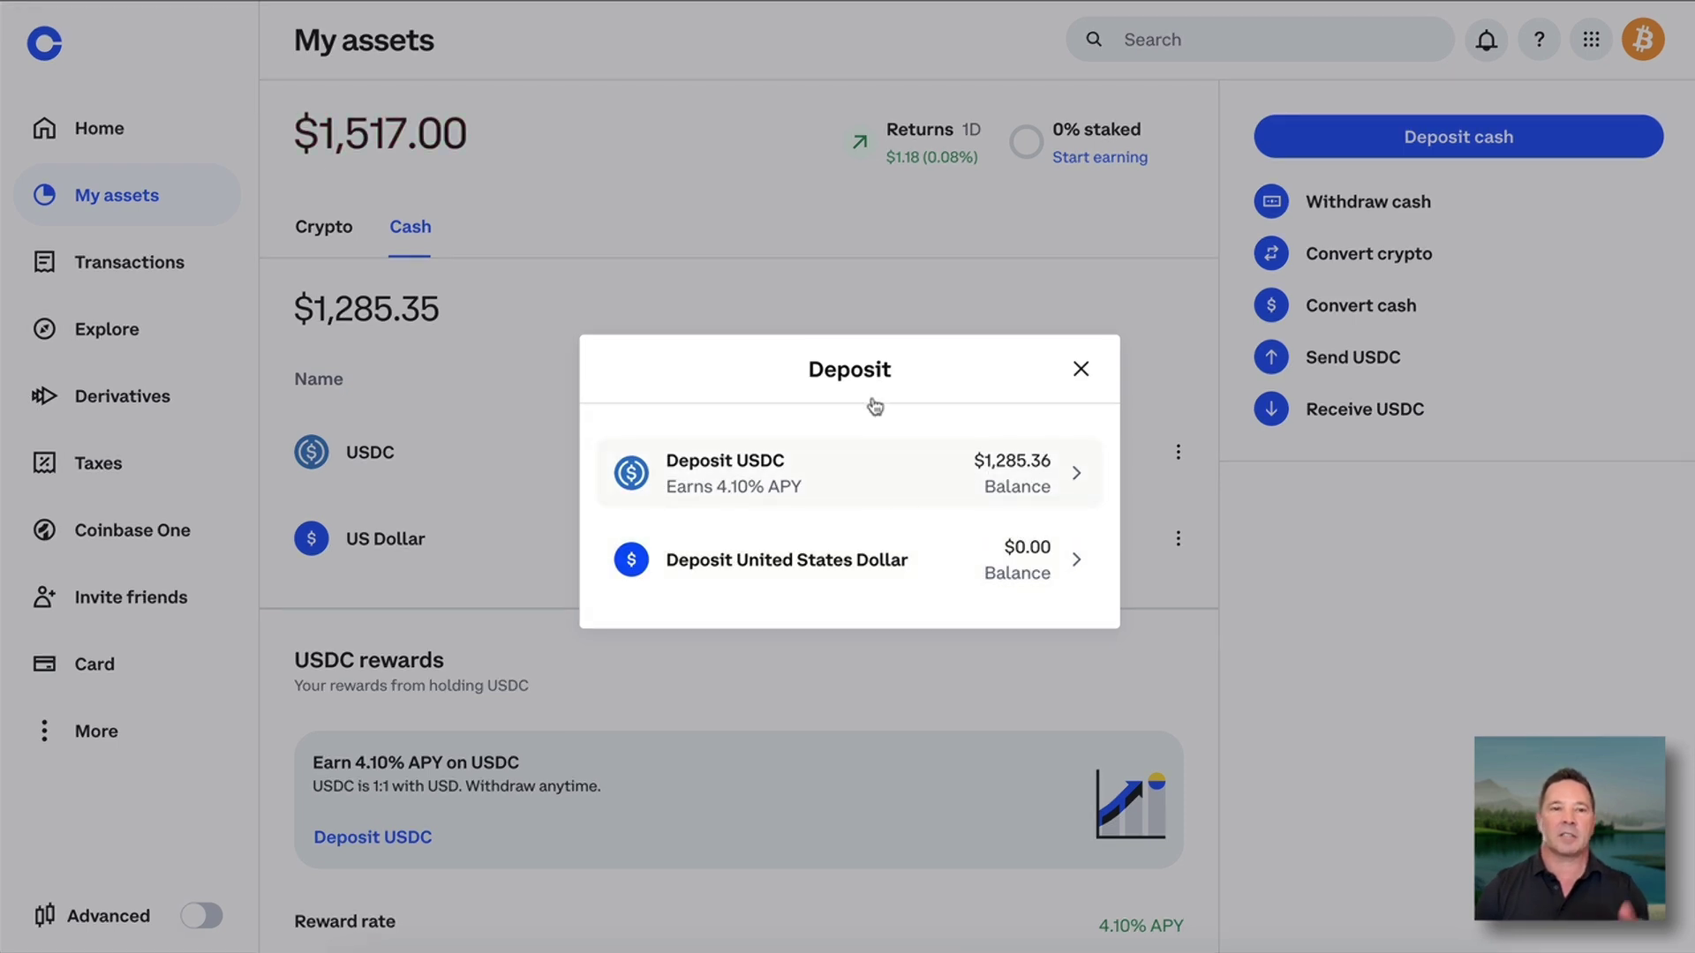
left_click(912, 561)
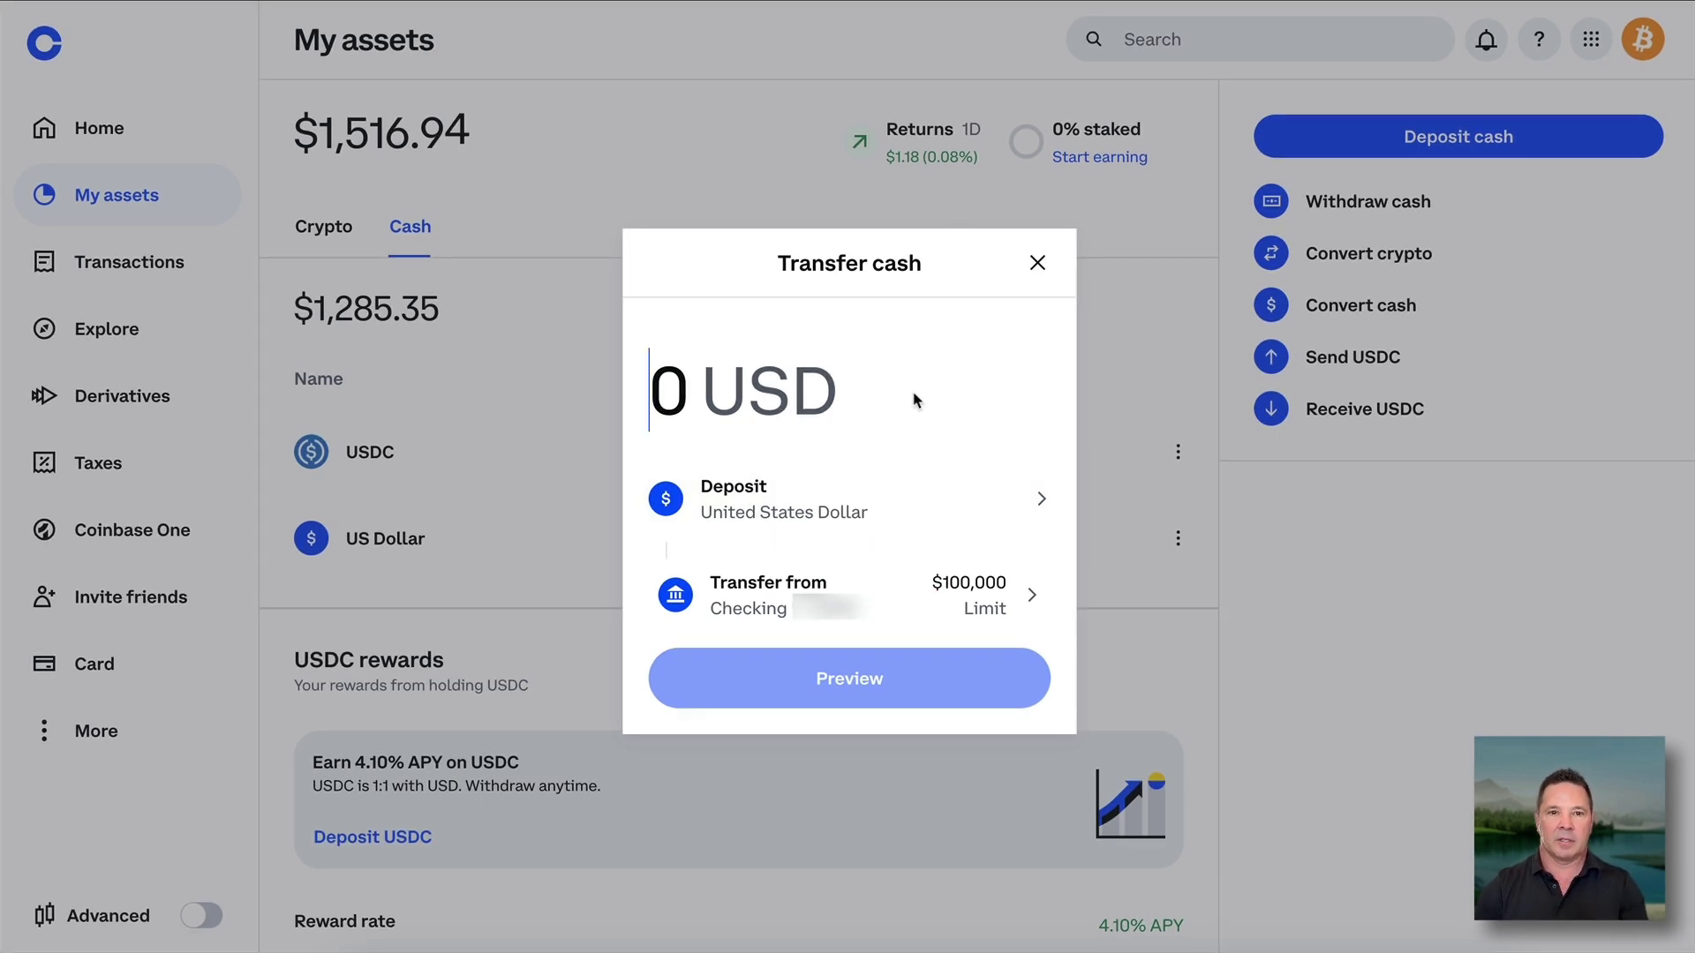
type("50")
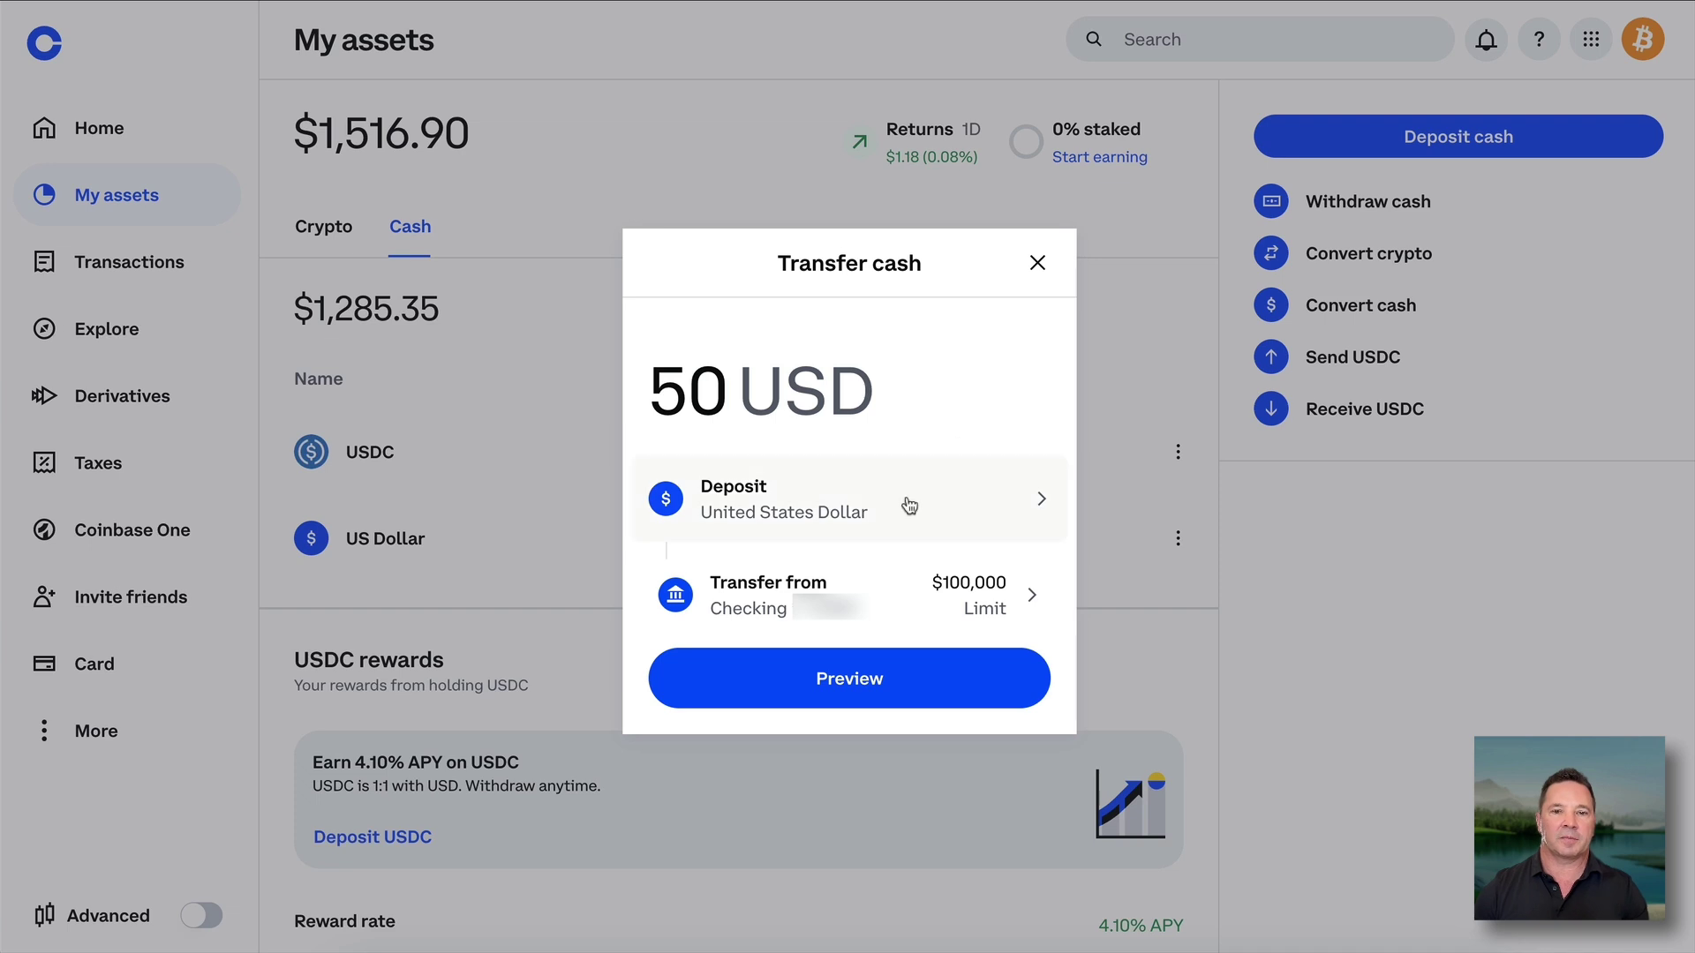
- Preview the 50 USD deposit to the USD Wallet, submit it, and close the transfer dialog
left_click(859, 693)
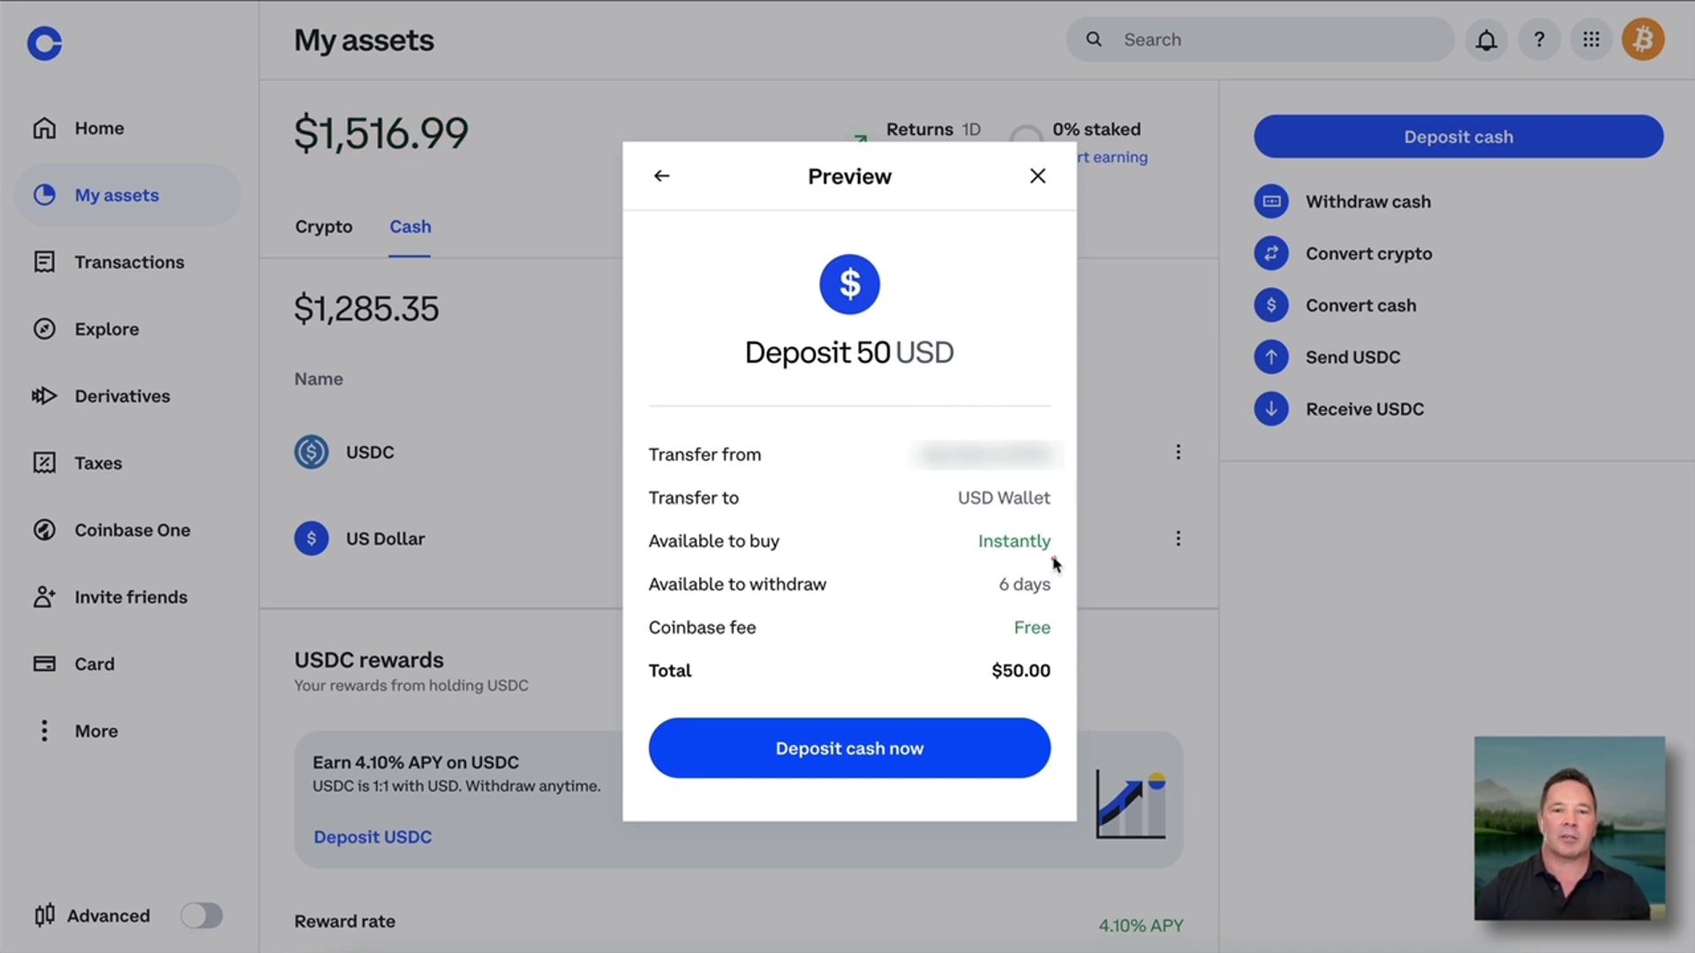
mouse_move(1056, 558)
left_mouse_down()
mouse_move(737, 565)
mouse_move(627, 599)
mouse_move(909, 616)
mouse_move(1052, 604)
mouse_move(1042, 560)
mouse_move(754, 563)
mouse_move(630, 575)
mouse_move(769, 611)
mouse_move(1011, 608)
mouse_move(1068, 583)
mouse_move(1026, 578)
left_mouse_up()
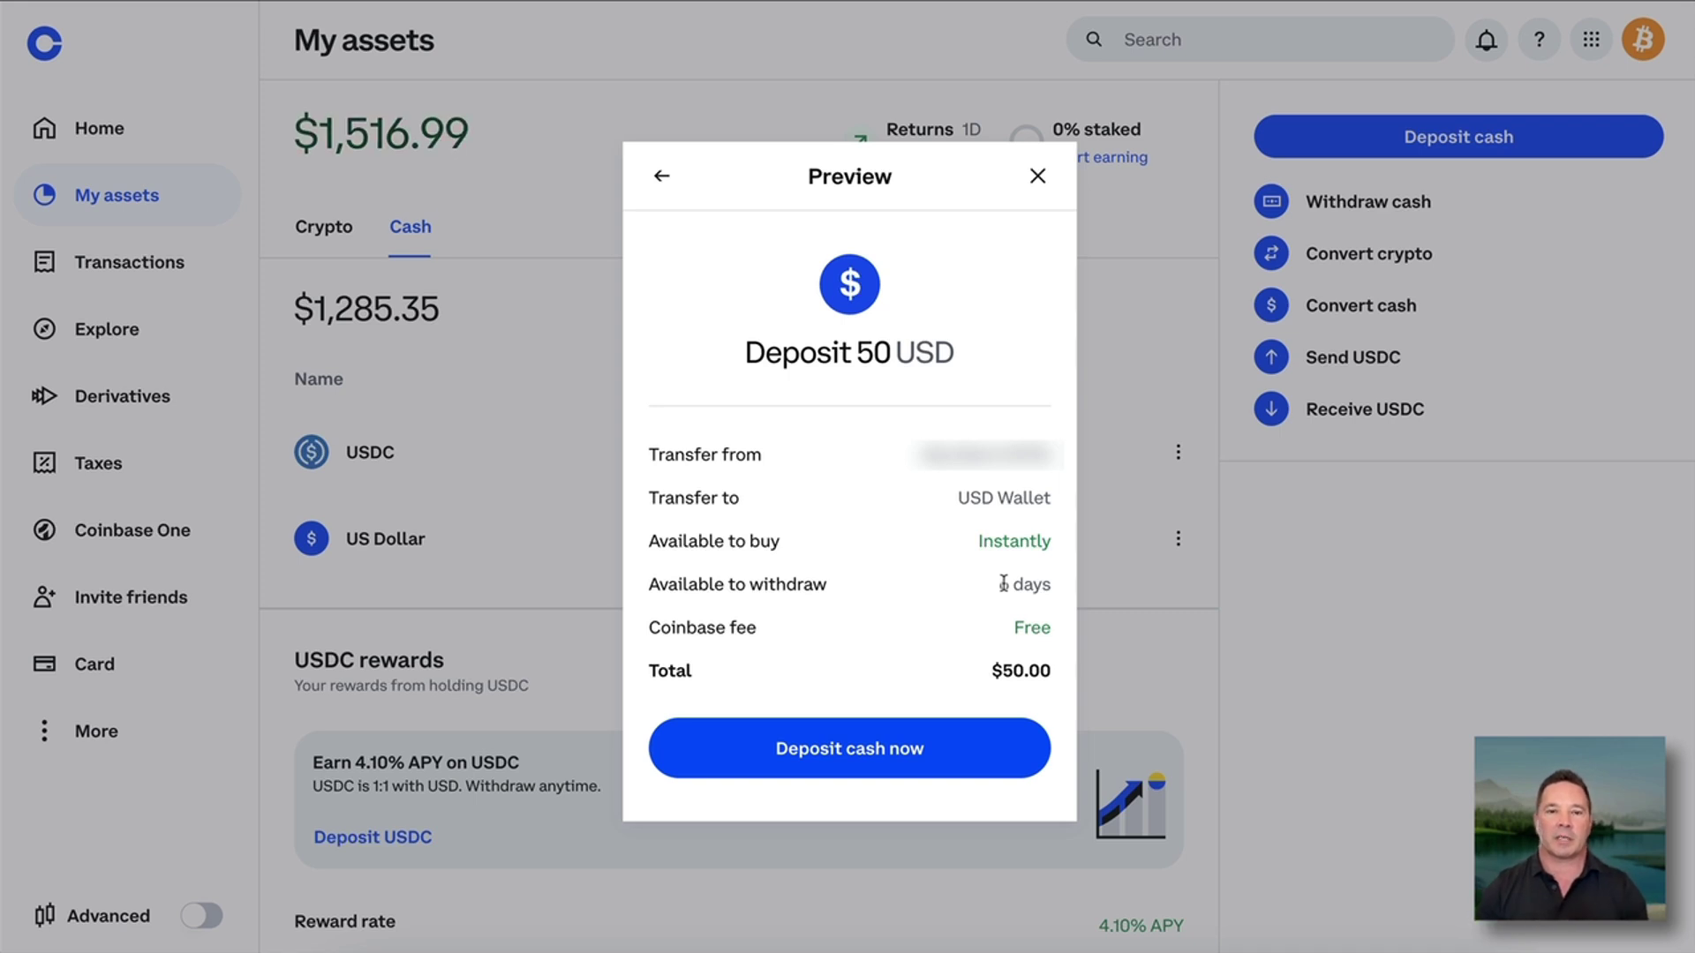
left_click(861, 752)
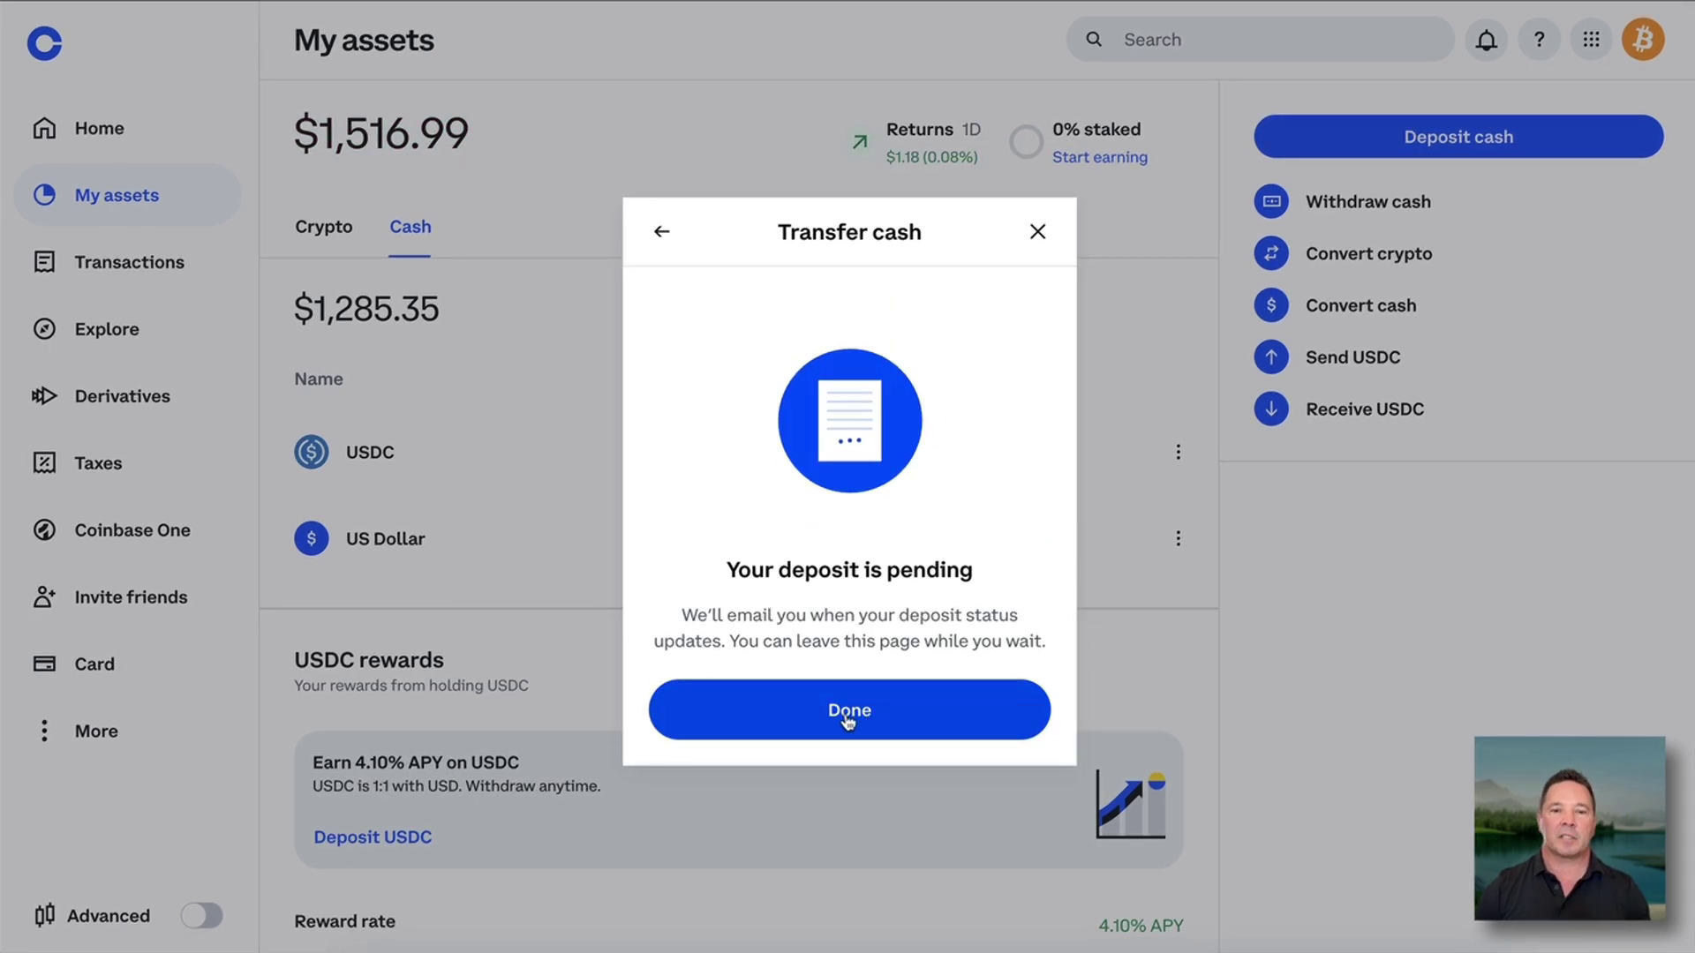
left_click(874, 713)
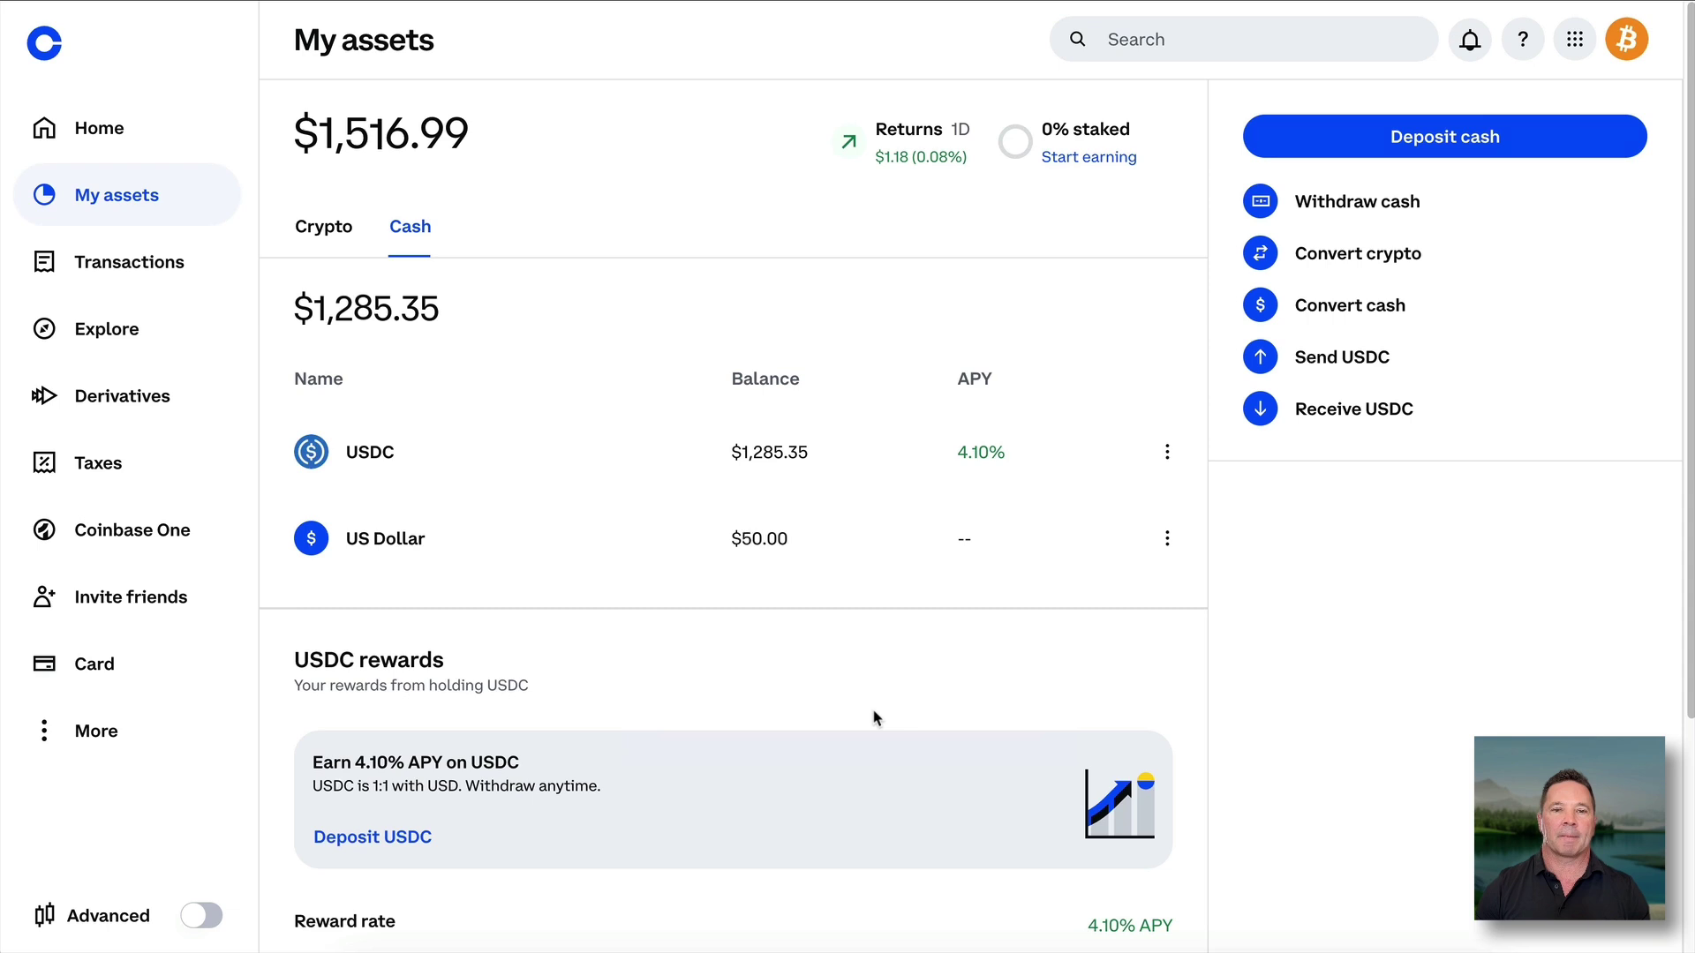
- Open the US Dollar asset from the cash balances and examine its balance and cash actions
mouse_move(874, 518)
left_mouse_down()
mouse_move(833, 488)
mouse_move(764, 504)
left_mouse_up()
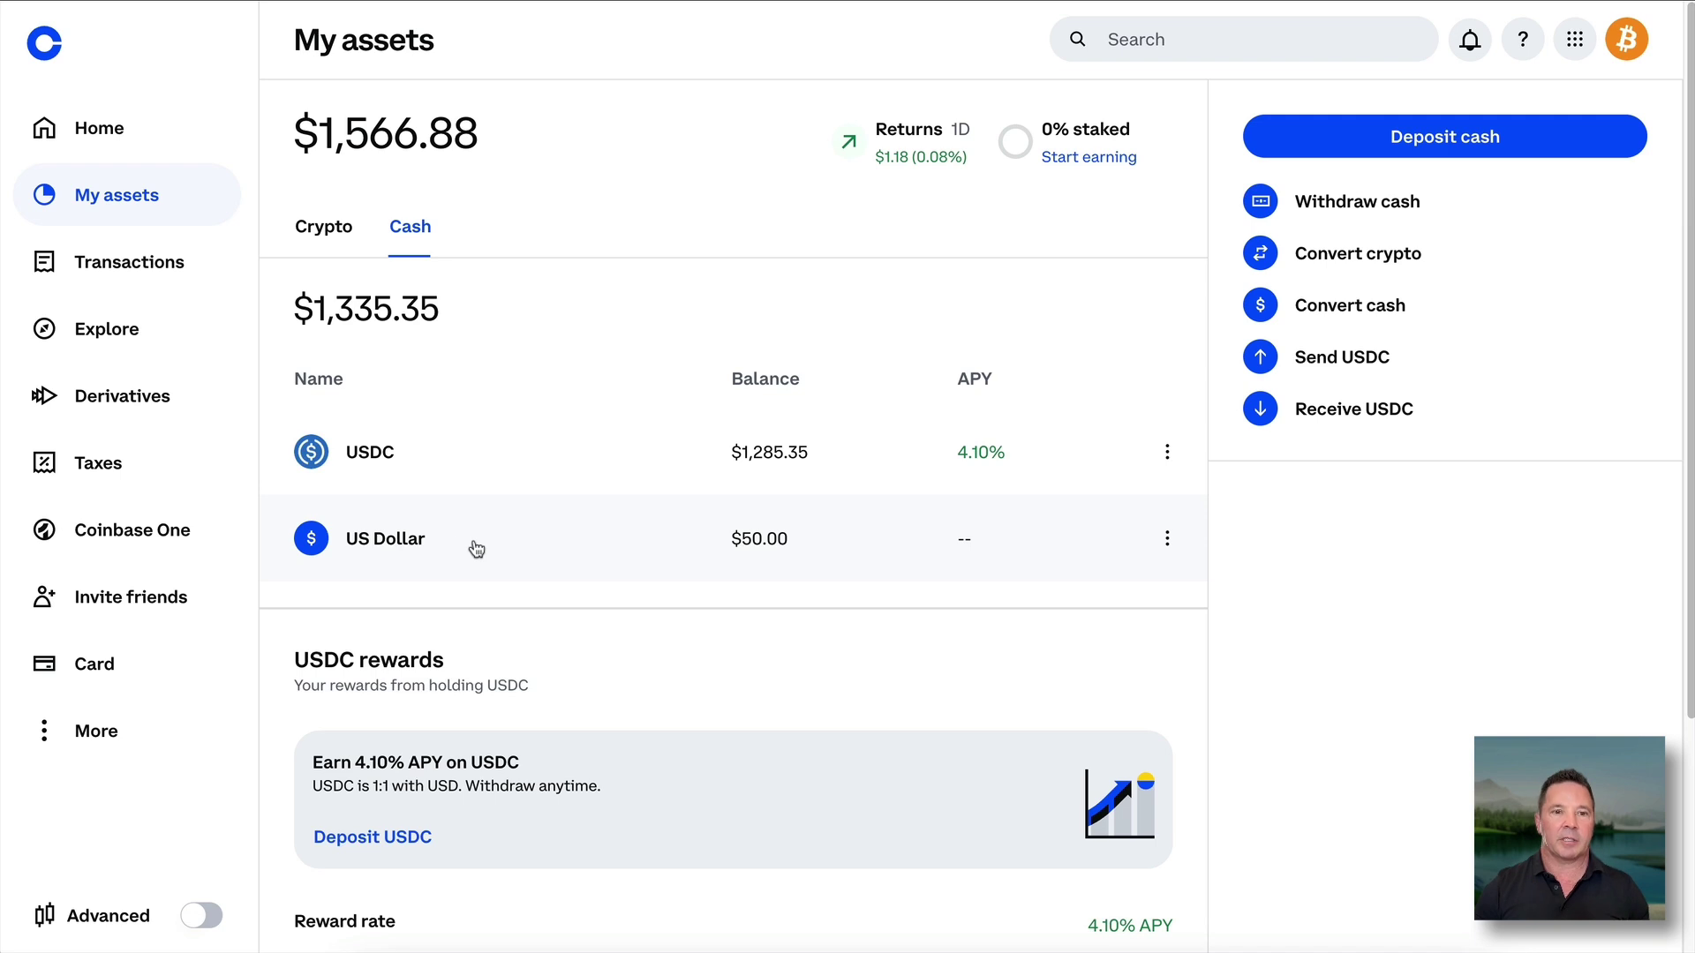
left_click(408, 543)
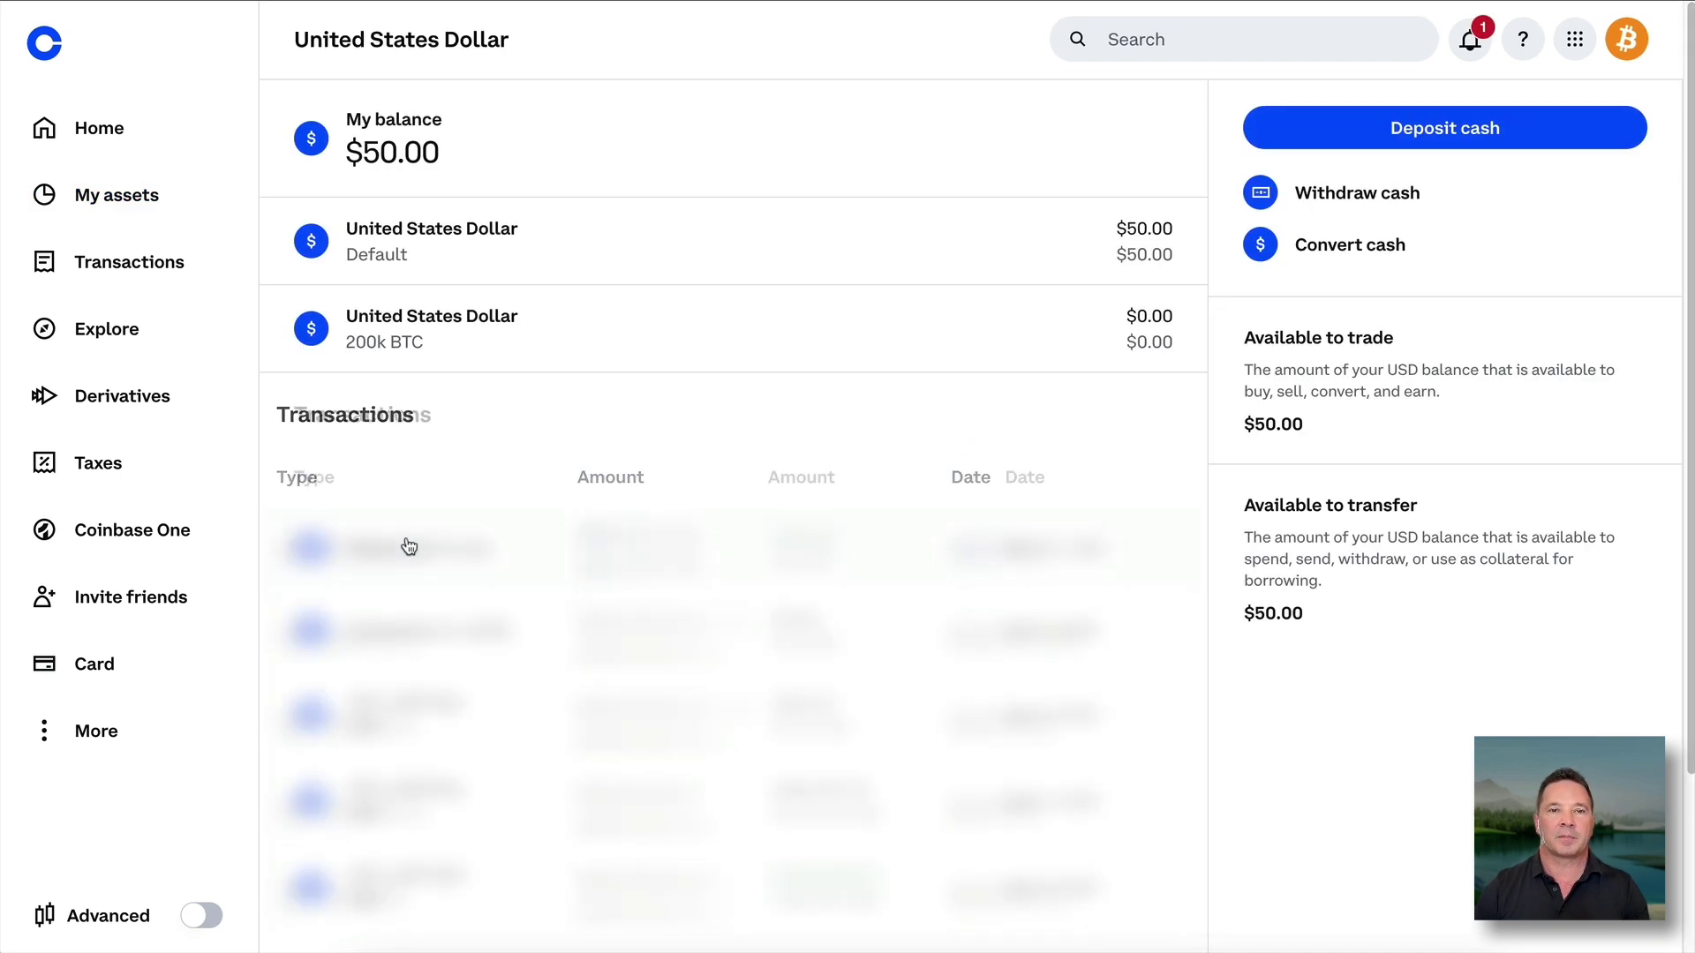
mouse_move(1571, 231)
left_mouse_down()
mouse_move(1418, 231)
mouse_move(1222, 265)
mouse_move(1498, 265)
mouse_move(1258, 226)
mouse_move(1290, 281)
mouse_move(1437, 295)
left_mouse_up()
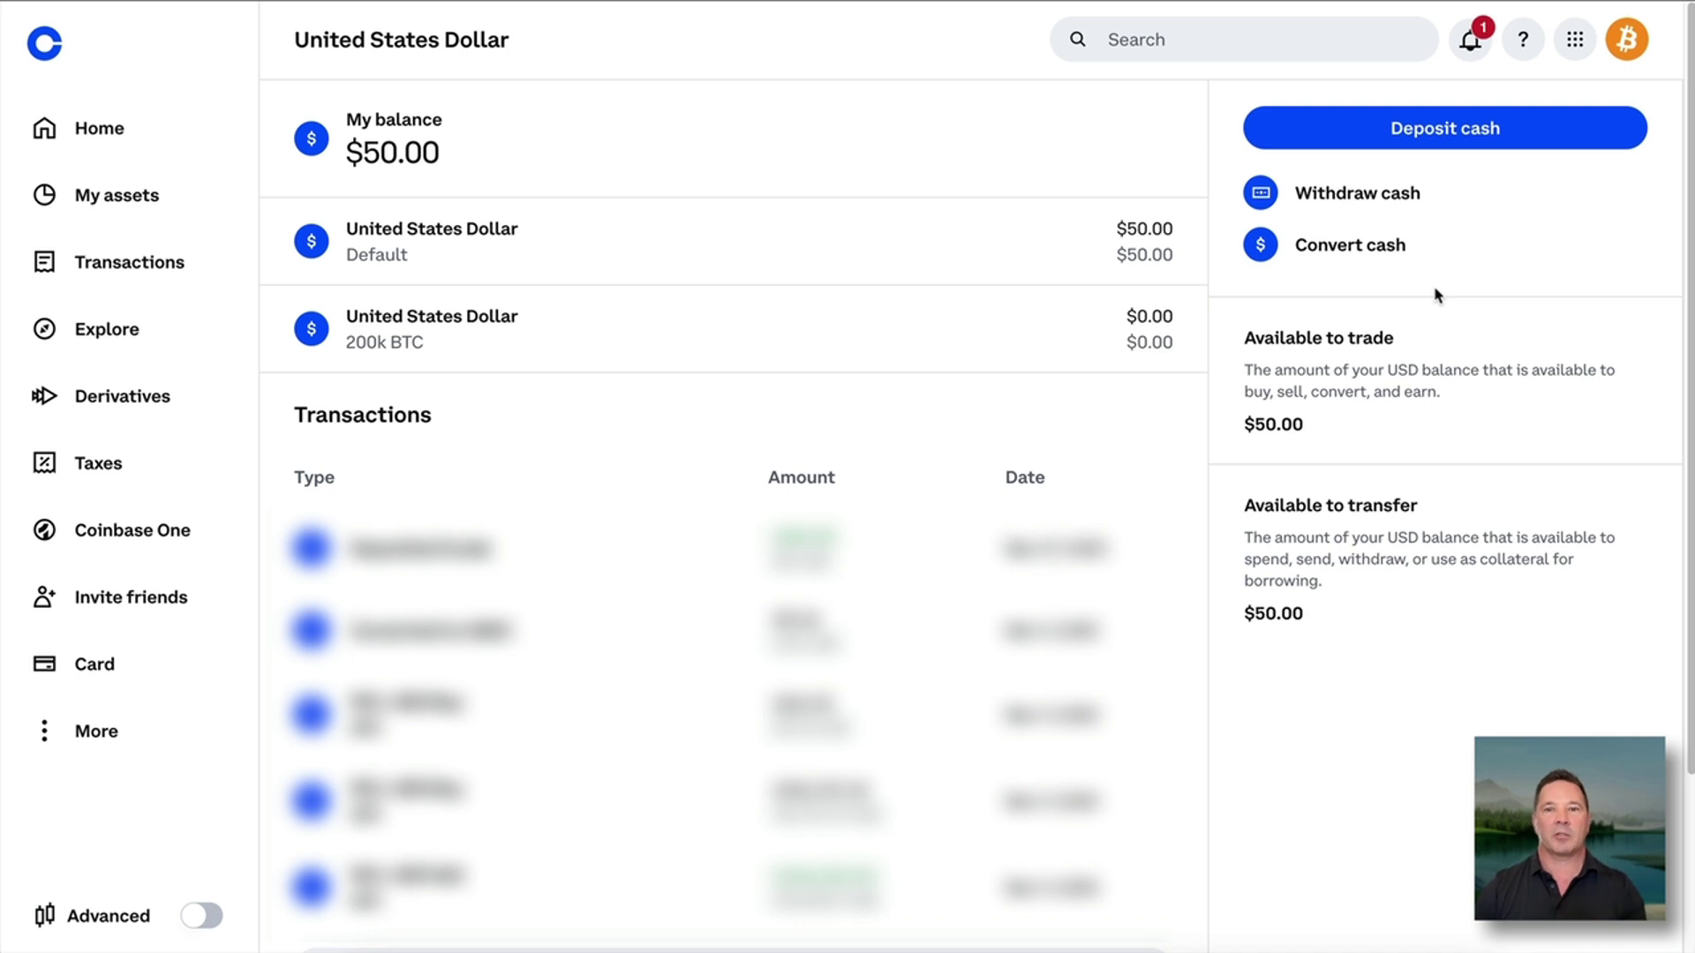
- Start a cash conversion from the USD Wallet to USDC for the maximum available amount and preview the order
left_click(1360, 254)
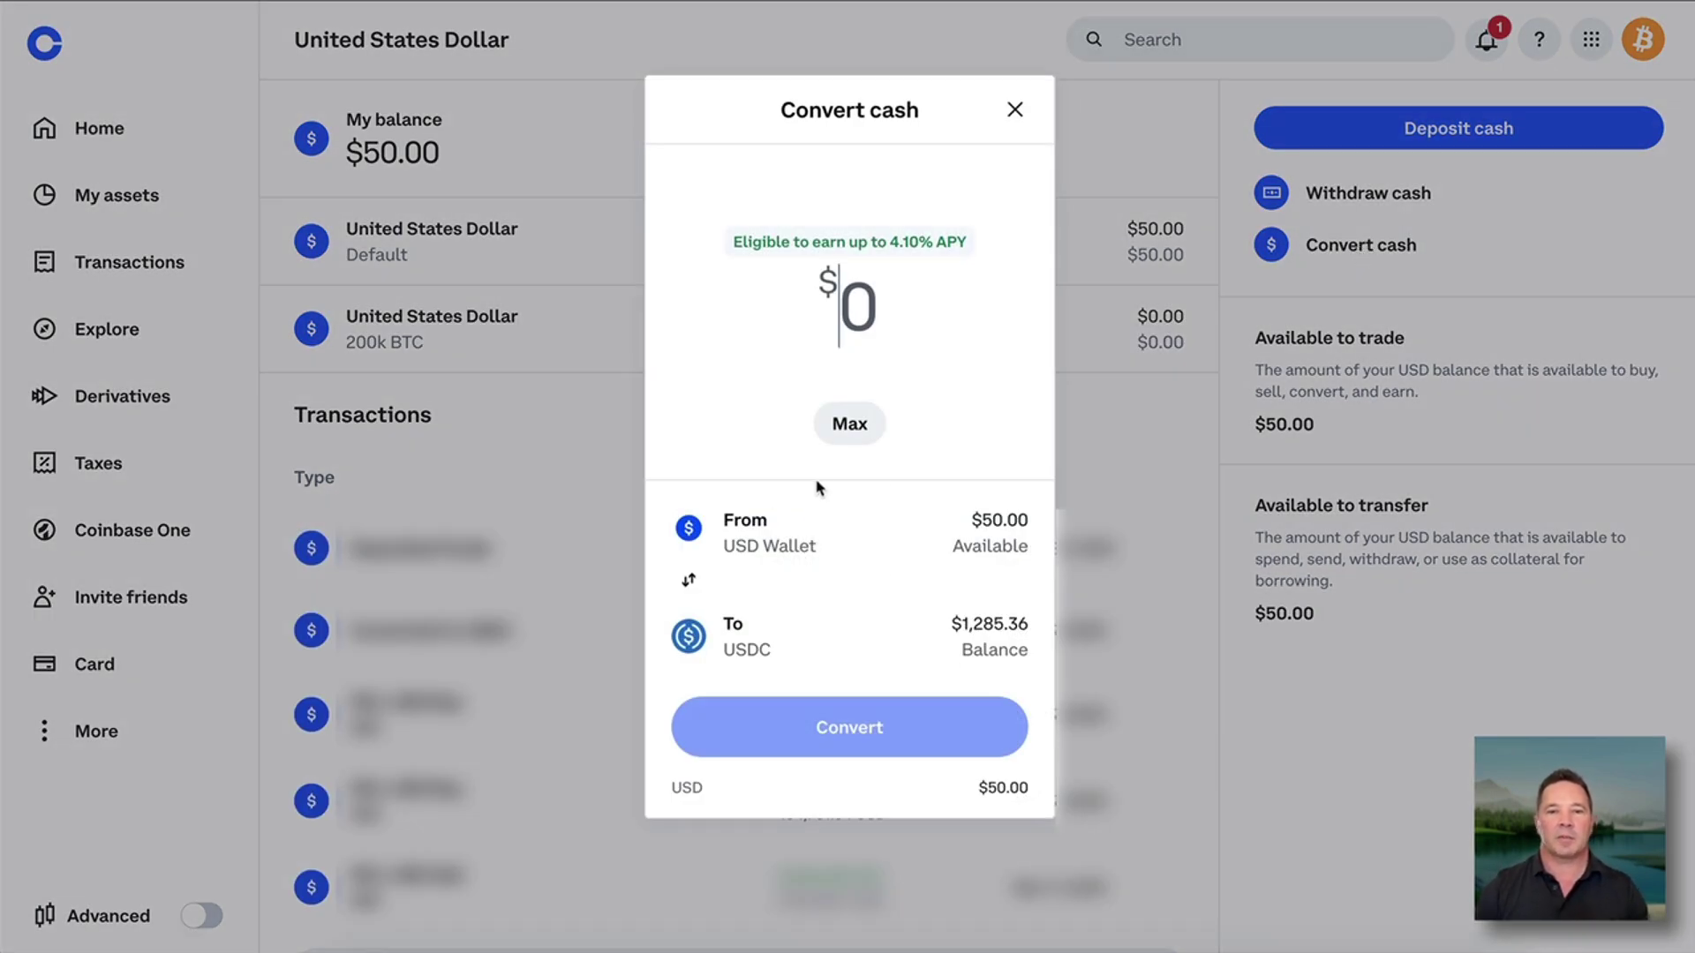
mouse_move(819, 479)
left_mouse_down()
mouse_move(897, 564)
mouse_move(865, 522)
left_mouse_up()
mouse_move(826, 609)
left_mouse_down()
mouse_move(733, 597)
mouse_move(839, 649)
left_mouse_up()
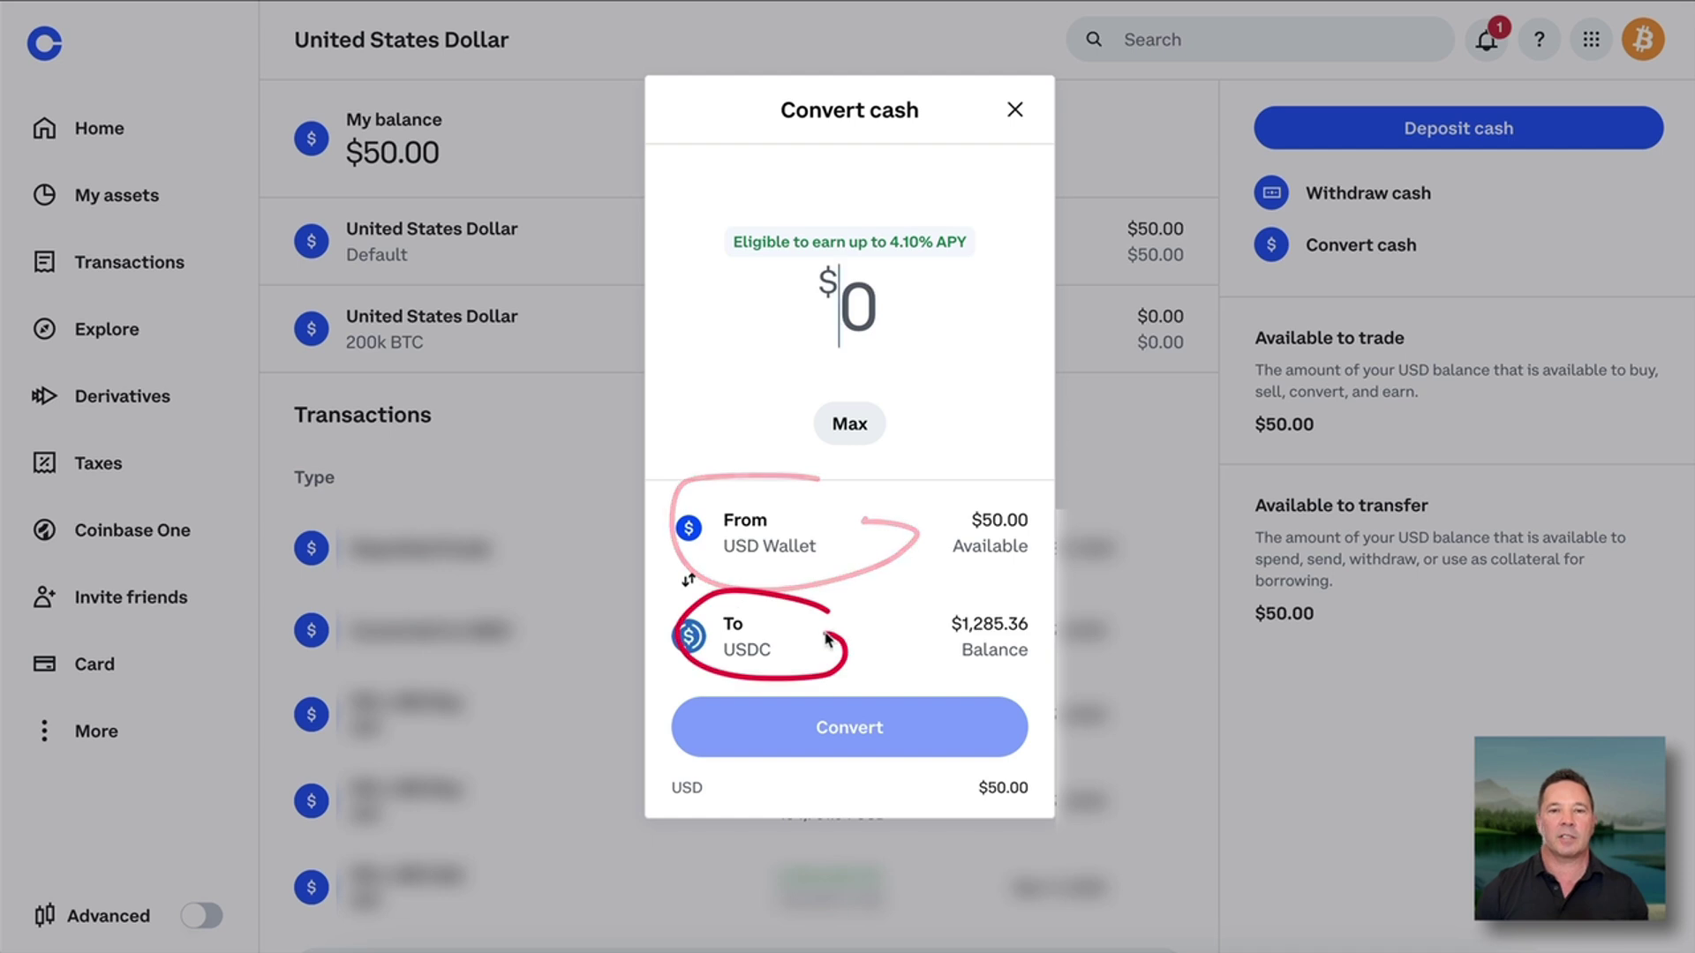
left_click(849, 424)
key("Return")
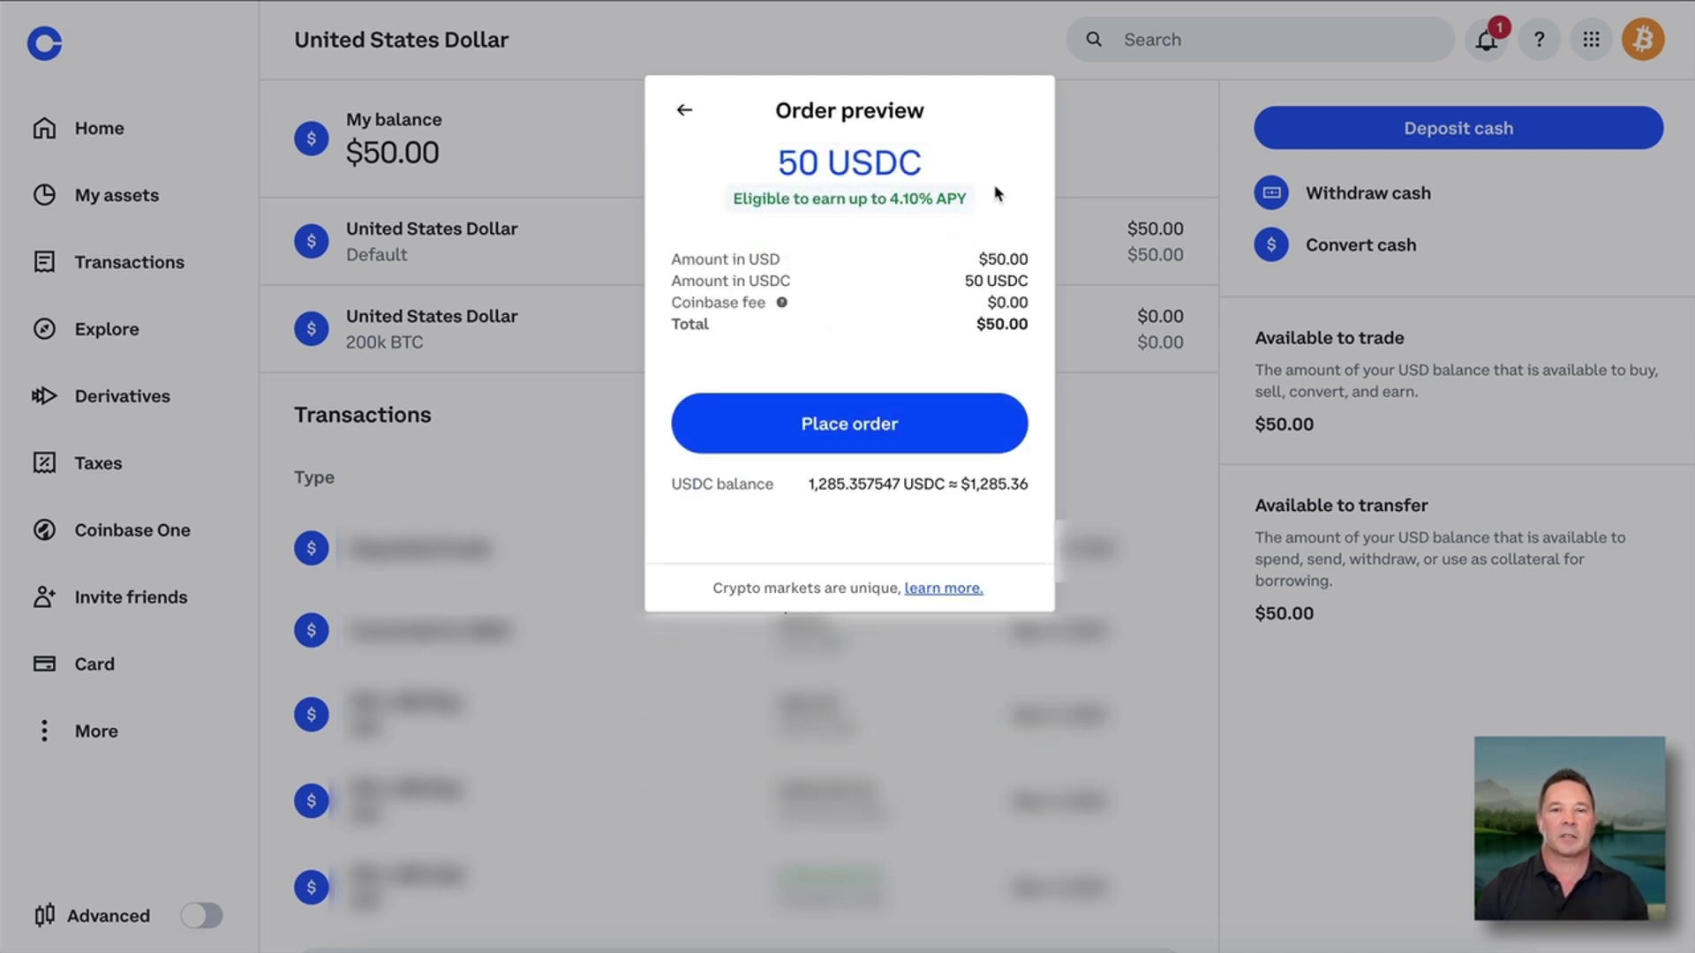
- Check the amounts and Coinbase fee in the order preview, and place the 50 USDC conversion order
left_click_drag(992, 166, 919, 189)
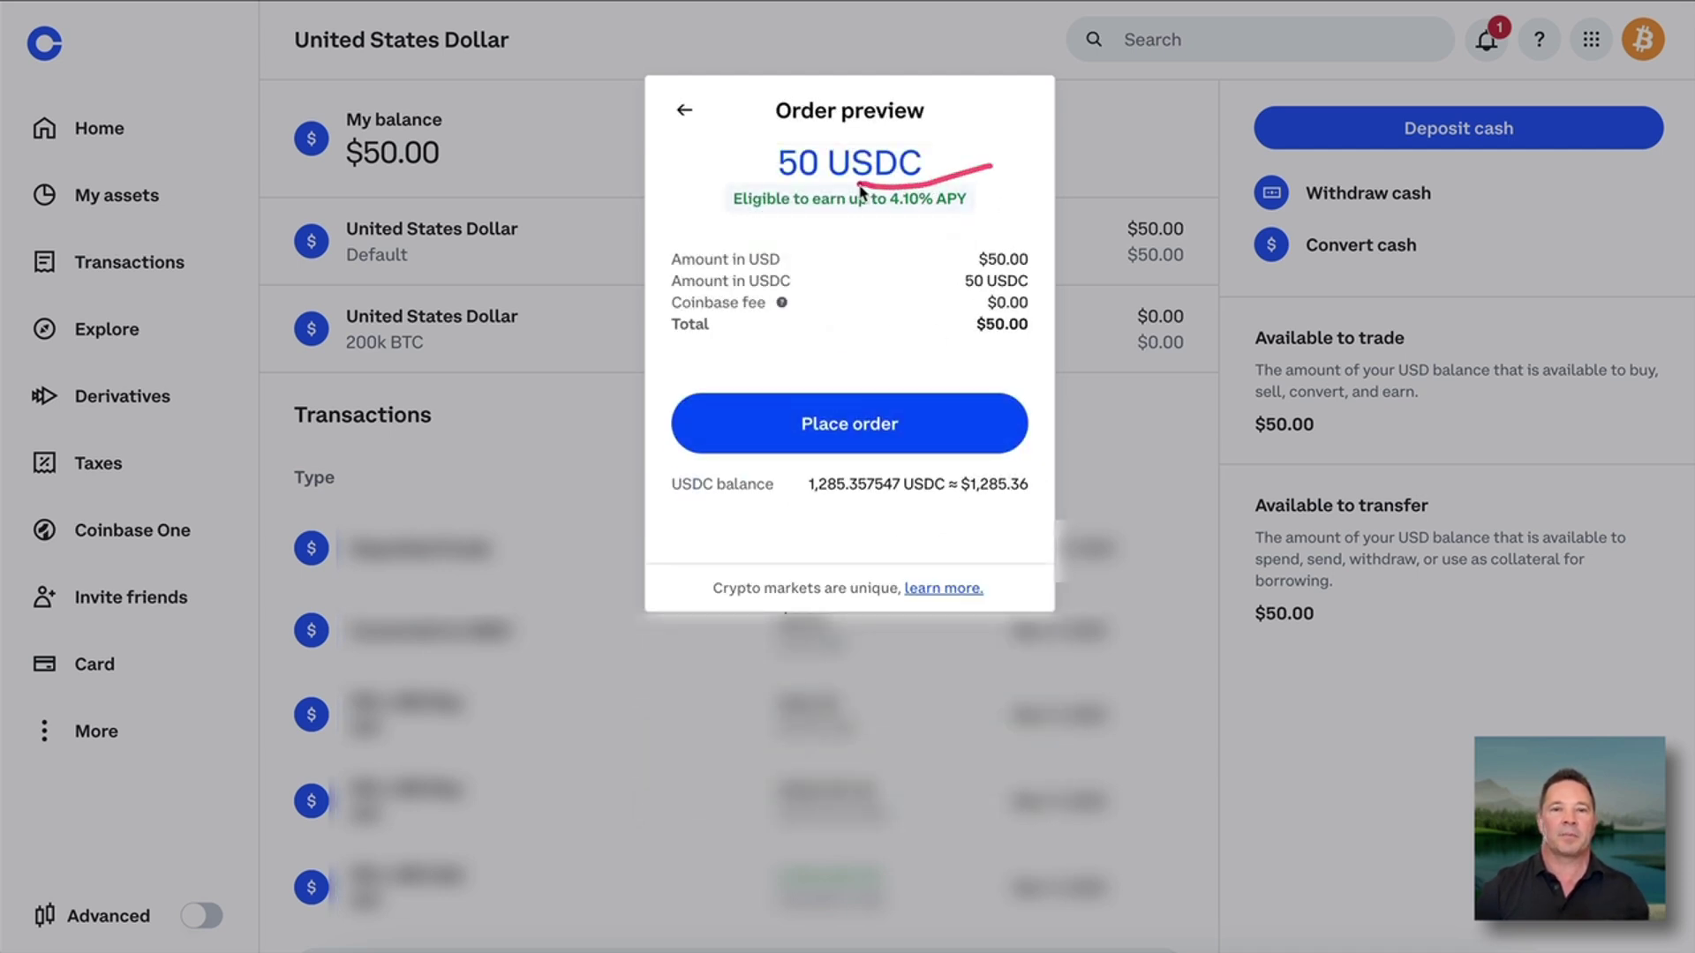
mouse_move(834, 181)
left_mouse_down()
mouse_move(703, 210)
mouse_move(962, 210)
mouse_move(816, 165)
mouse_move(751, 169)
left_mouse_up()
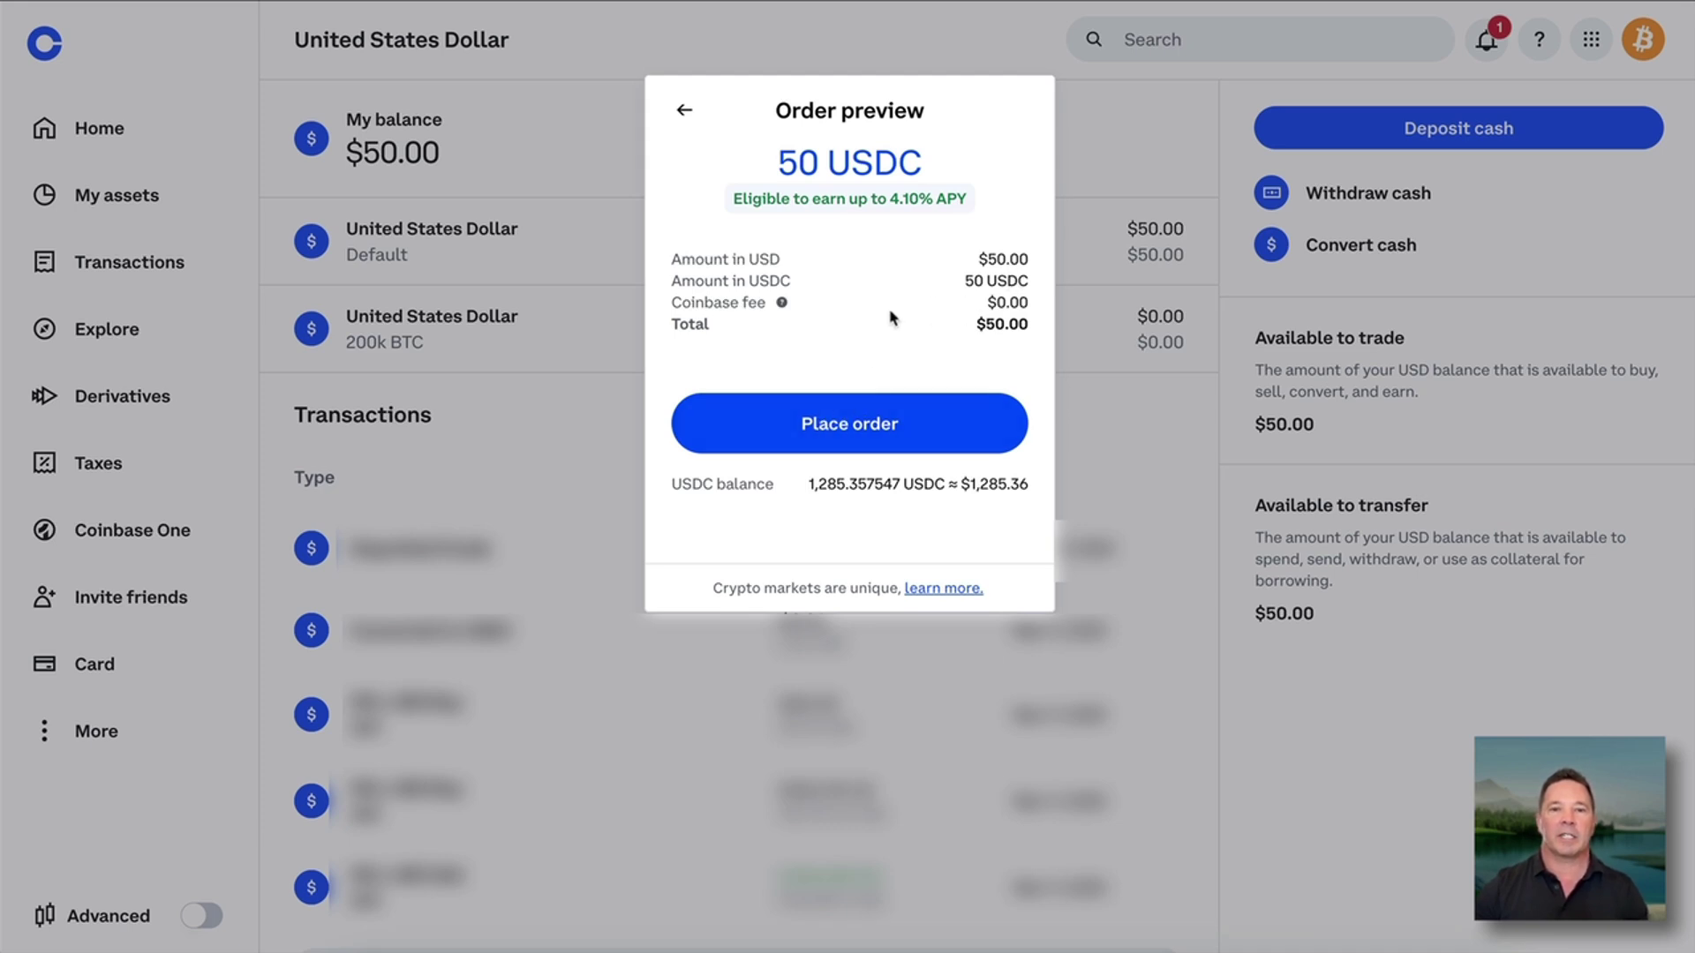
mouse_move(865, 305)
left_mouse_down()
mouse_move(962, 300)
mouse_move(966, 325)
left_mouse_up()
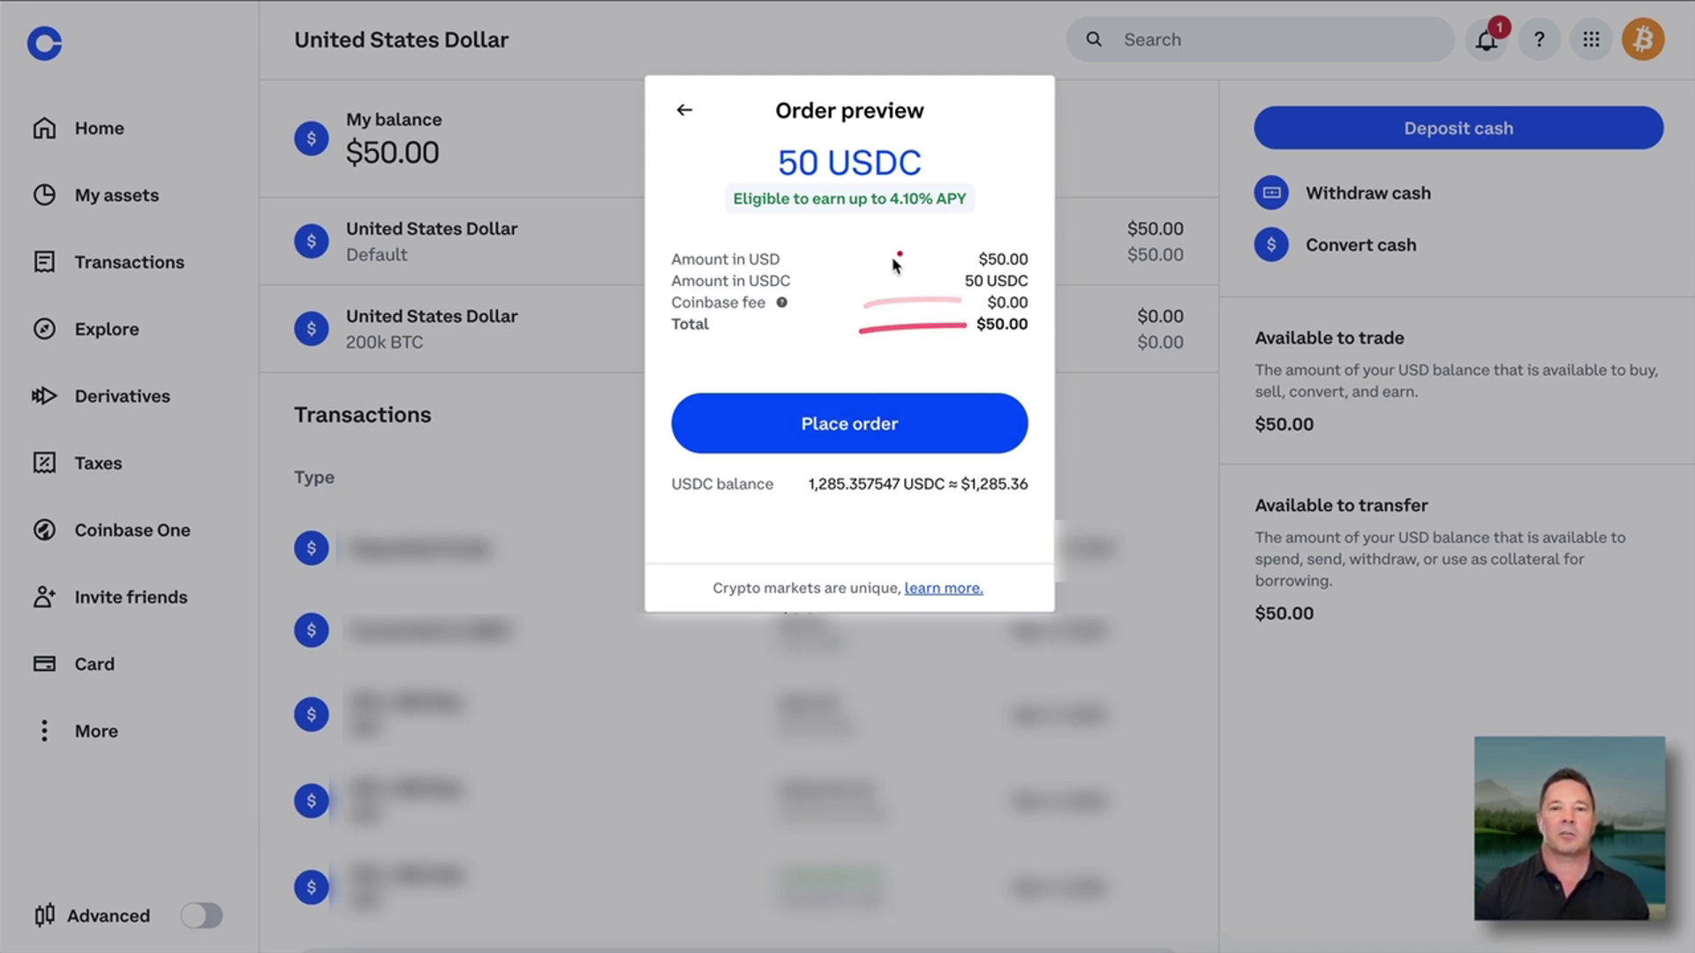
mouse_move(896, 257)
left_mouse_down()
mouse_move(1015, 255)
mouse_move(890, 286)
left_mouse_up()
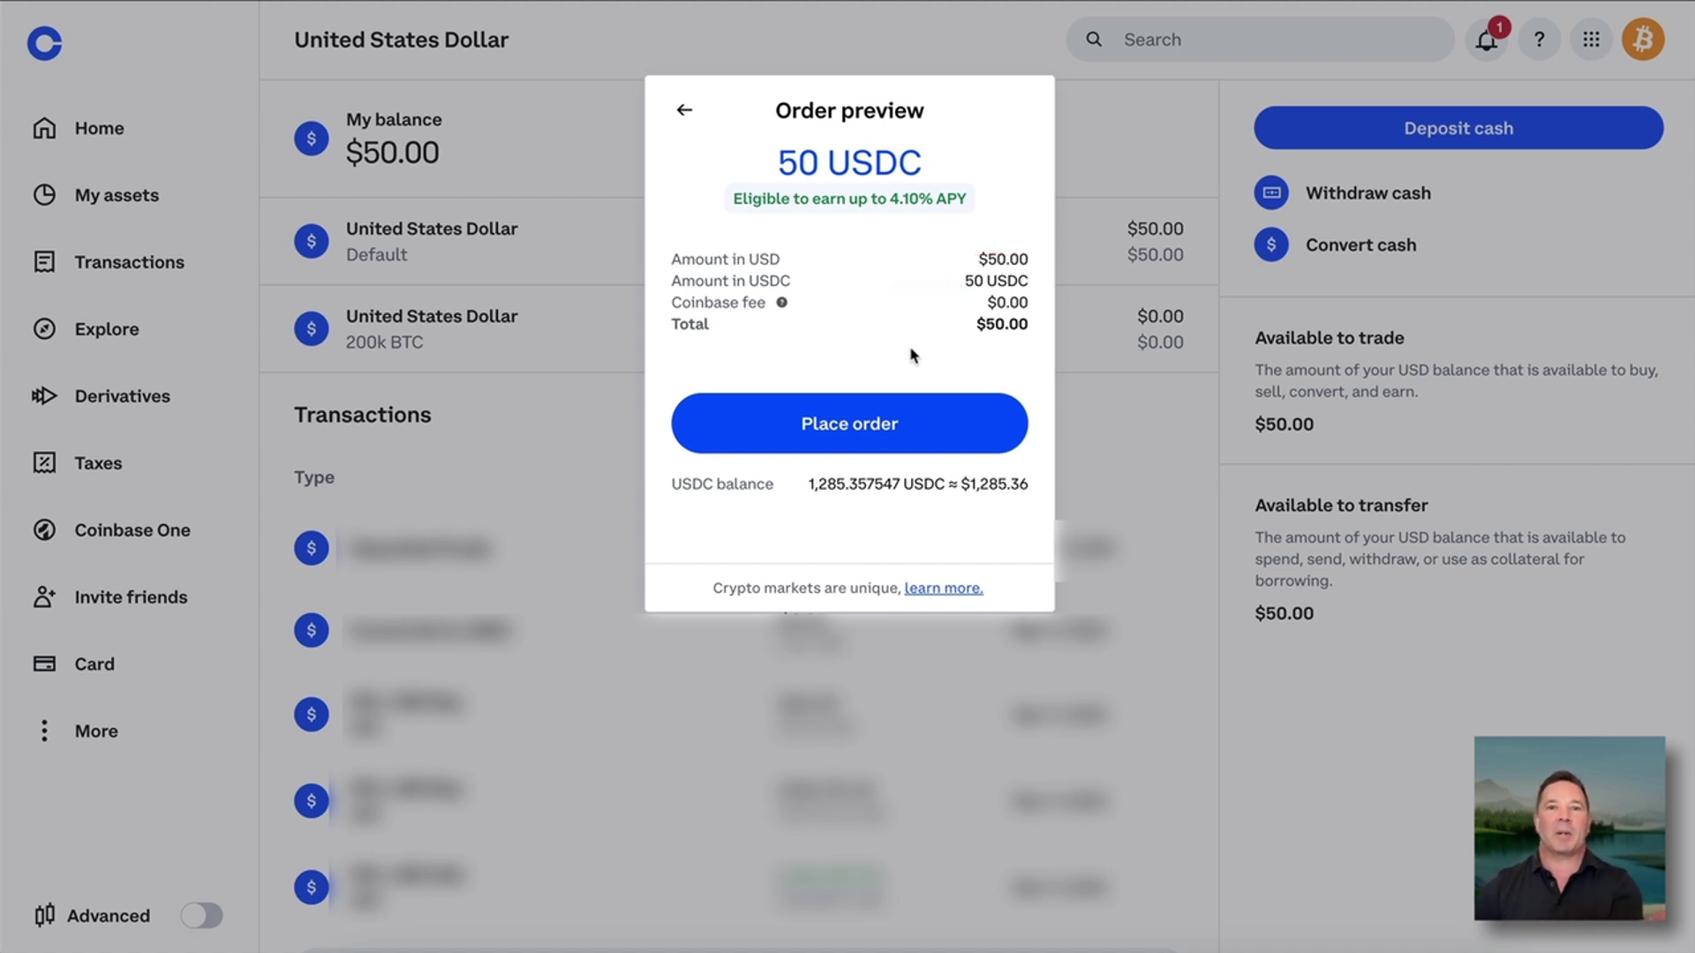
left_click(886, 423)
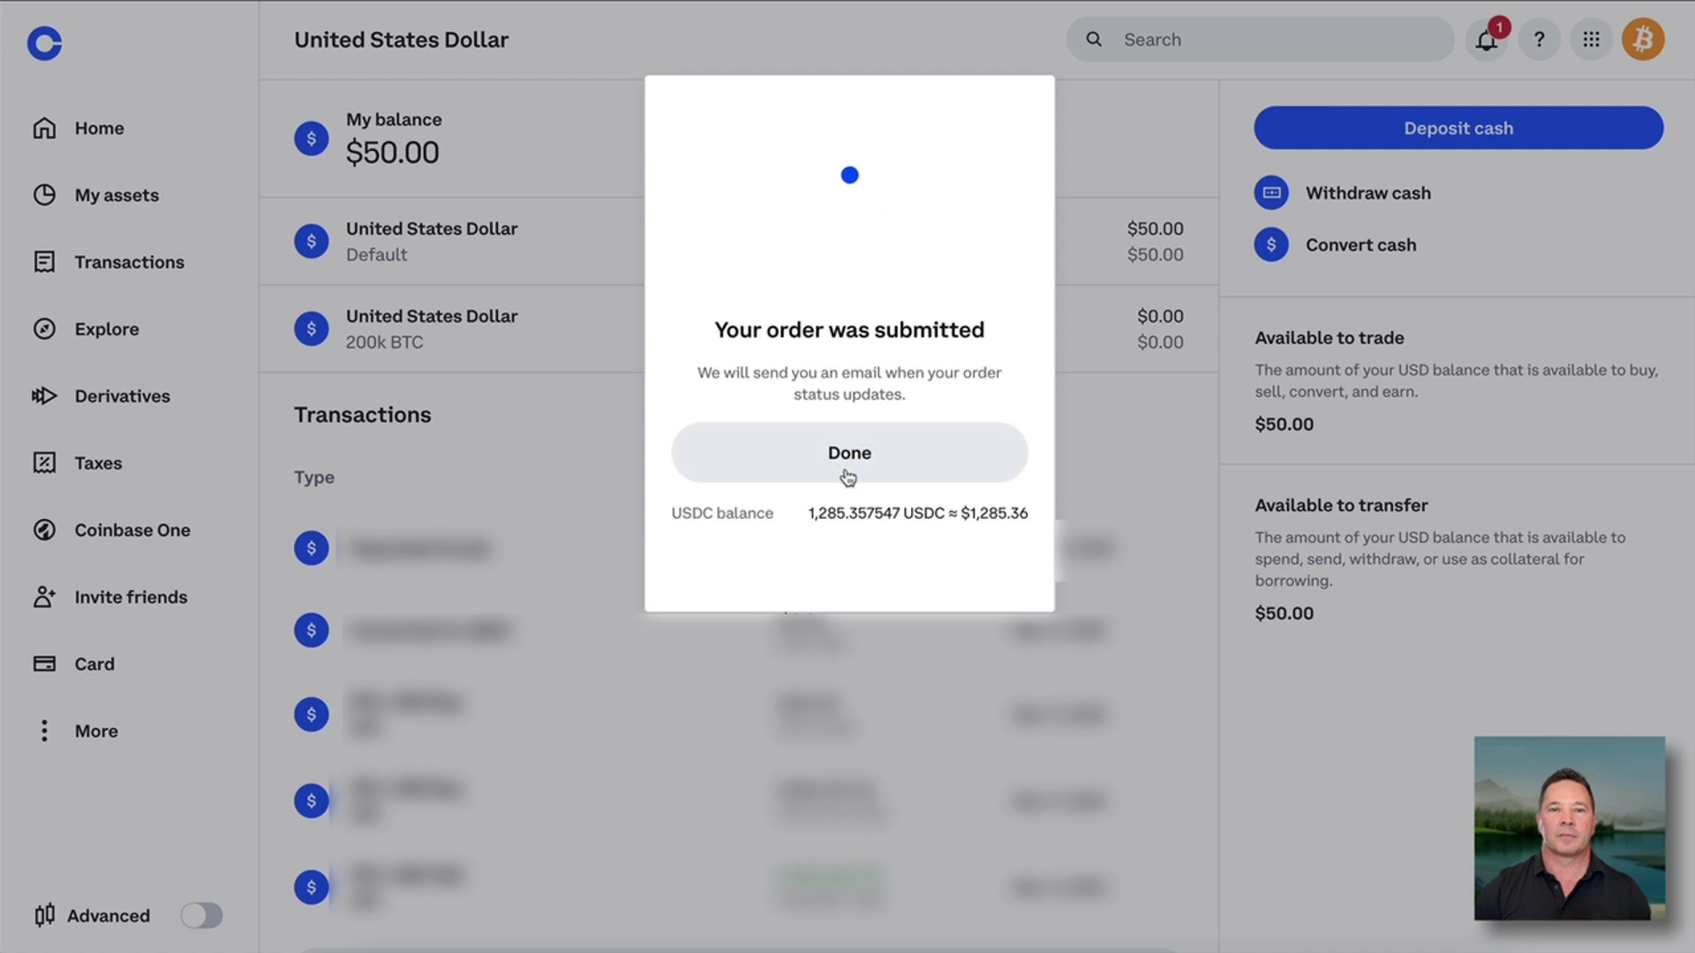
left_click(895, 460)
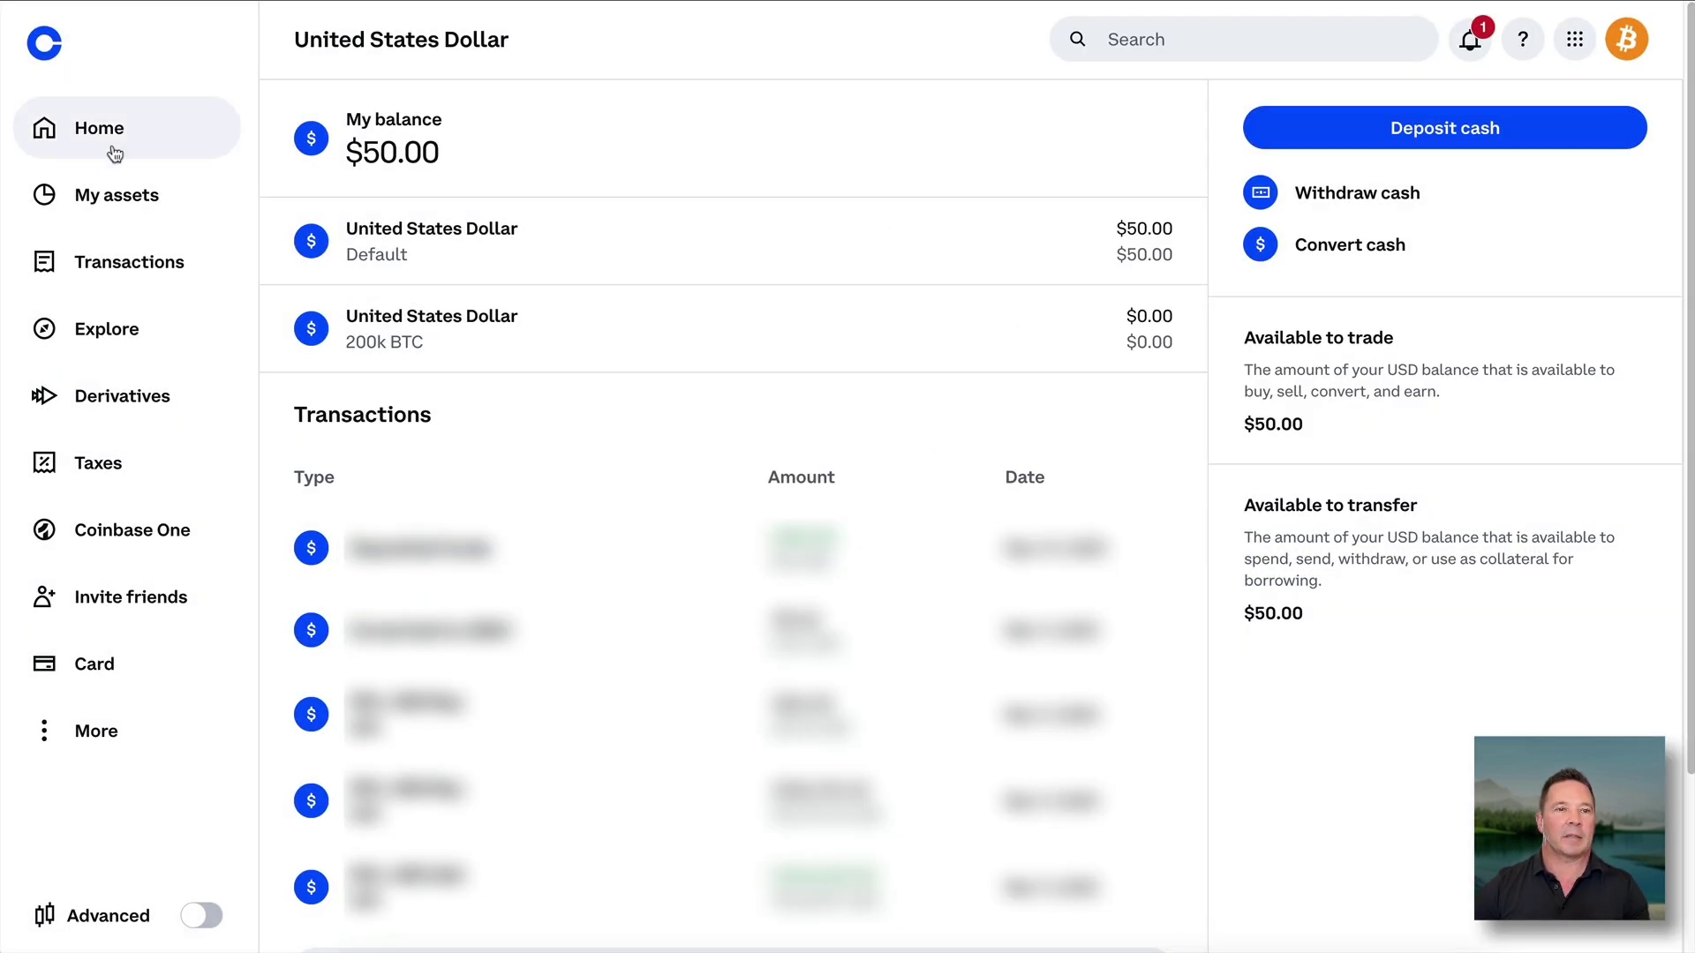
- Return to the cash assets overview and examine the USDC and US Dollar balances and the USDC APY
left_click(115, 195)
mouse_move(805, 499)
left_mouse_down()
mouse_move(768, 482)
mouse_move(795, 497)
left_mouse_up()
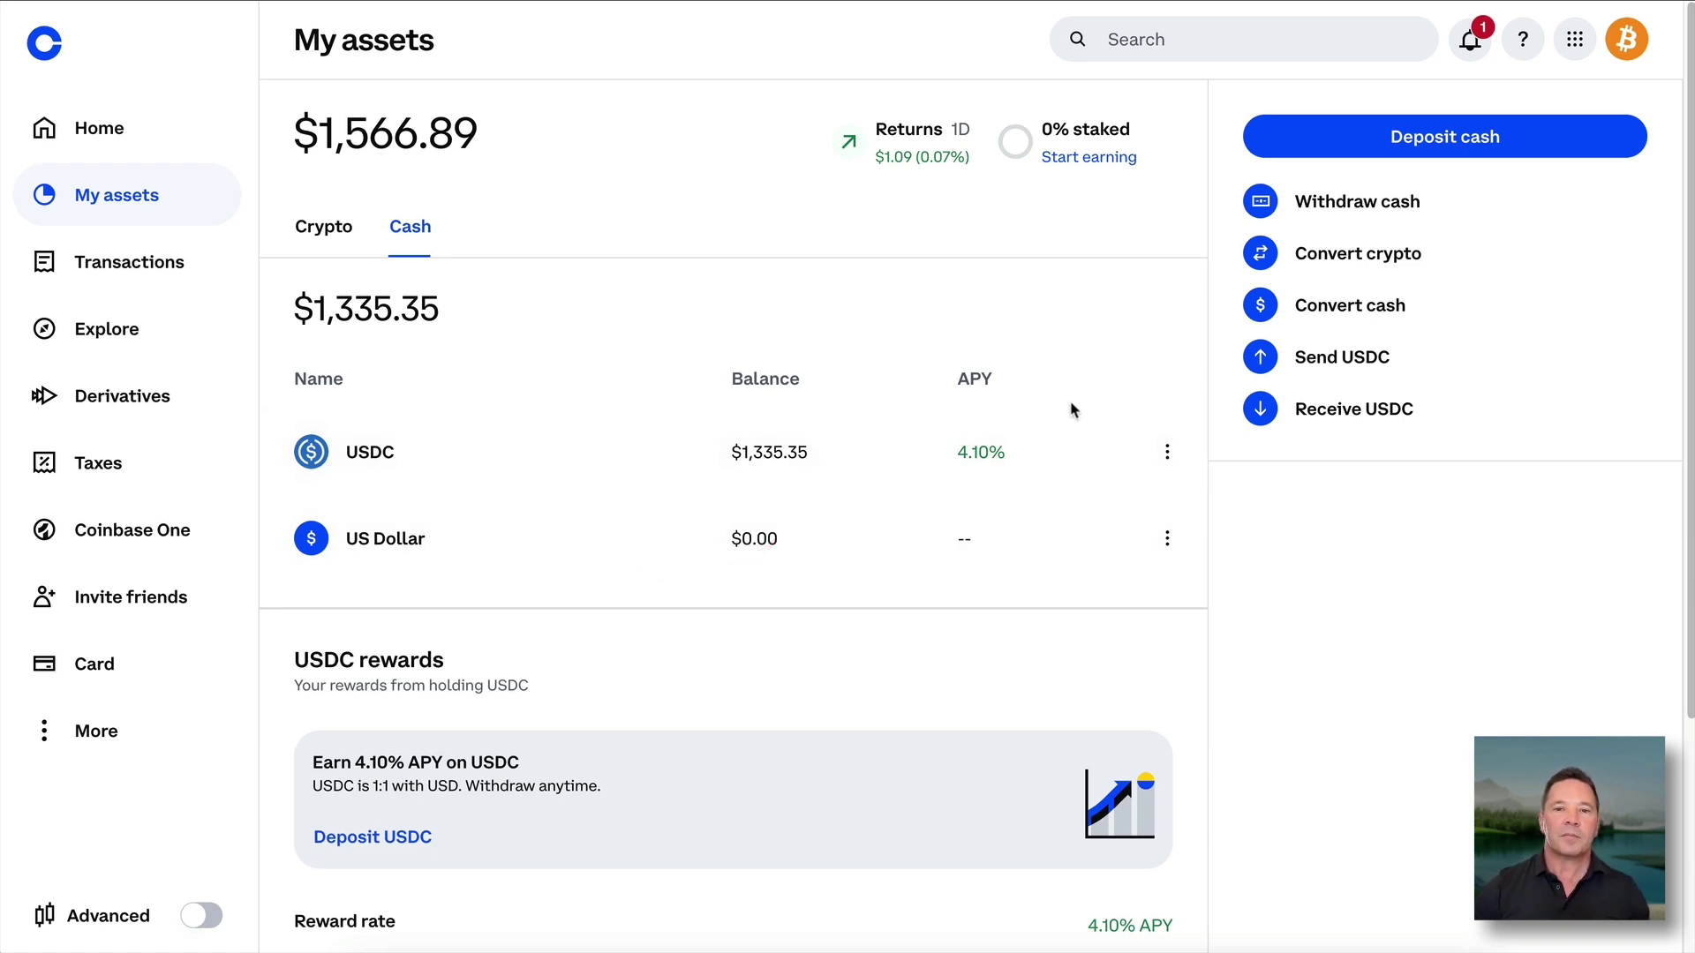
mouse_move(1077, 402)
left_mouse_down()
mouse_move(901, 425)
mouse_move(1047, 408)
left_mouse_up()
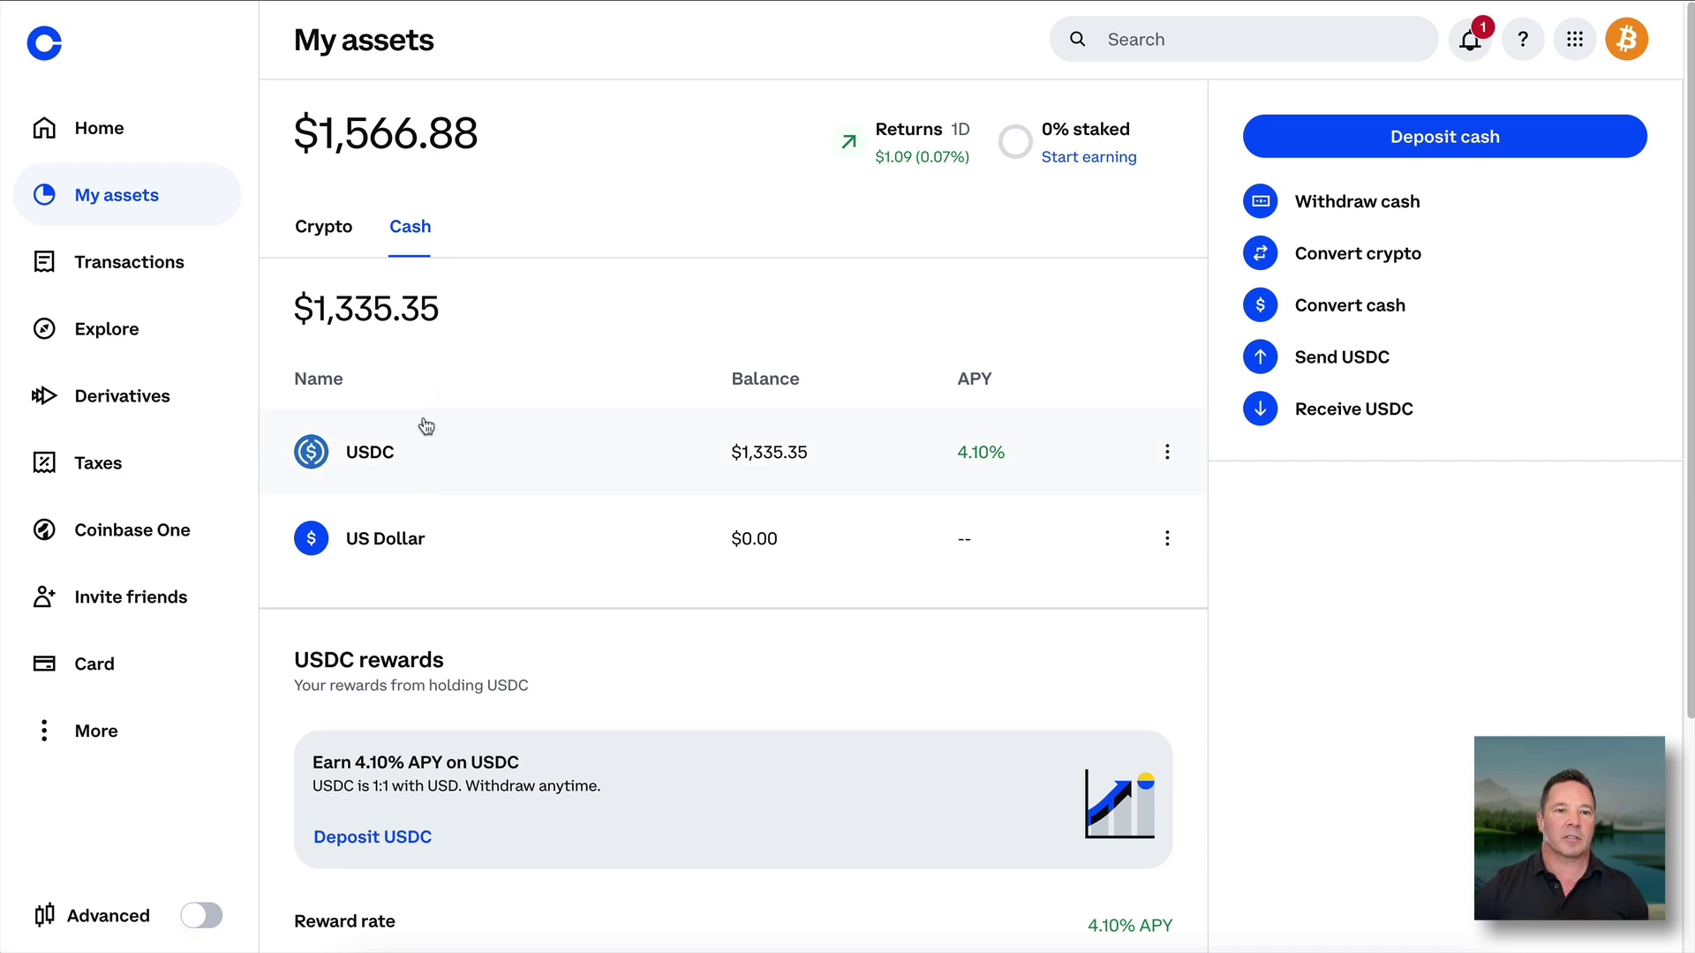
mouse_move(458, 408)
left_mouse_down()
mouse_move(424, 484)
mouse_move(261, 396)
left_mouse_up()
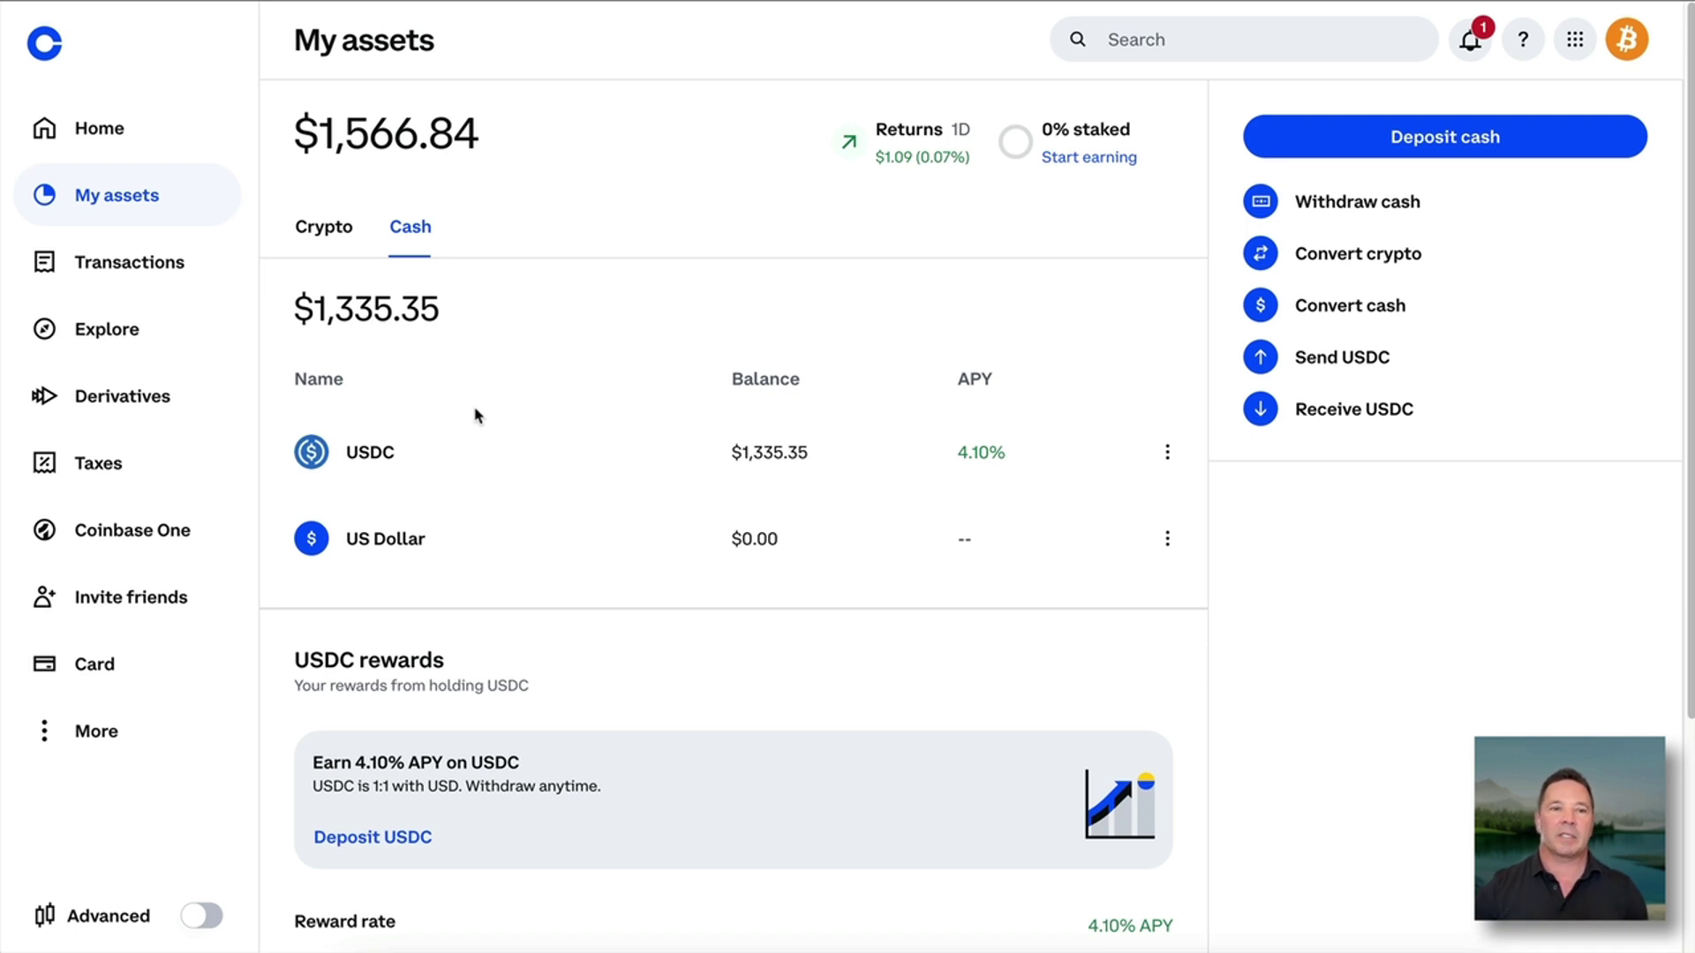
mouse_move(415, 395)
left_mouse_down()
mouse_move(350, 394)
mouse_move(462, 454)
mouse_move(364, 412)
left_mouse_up()
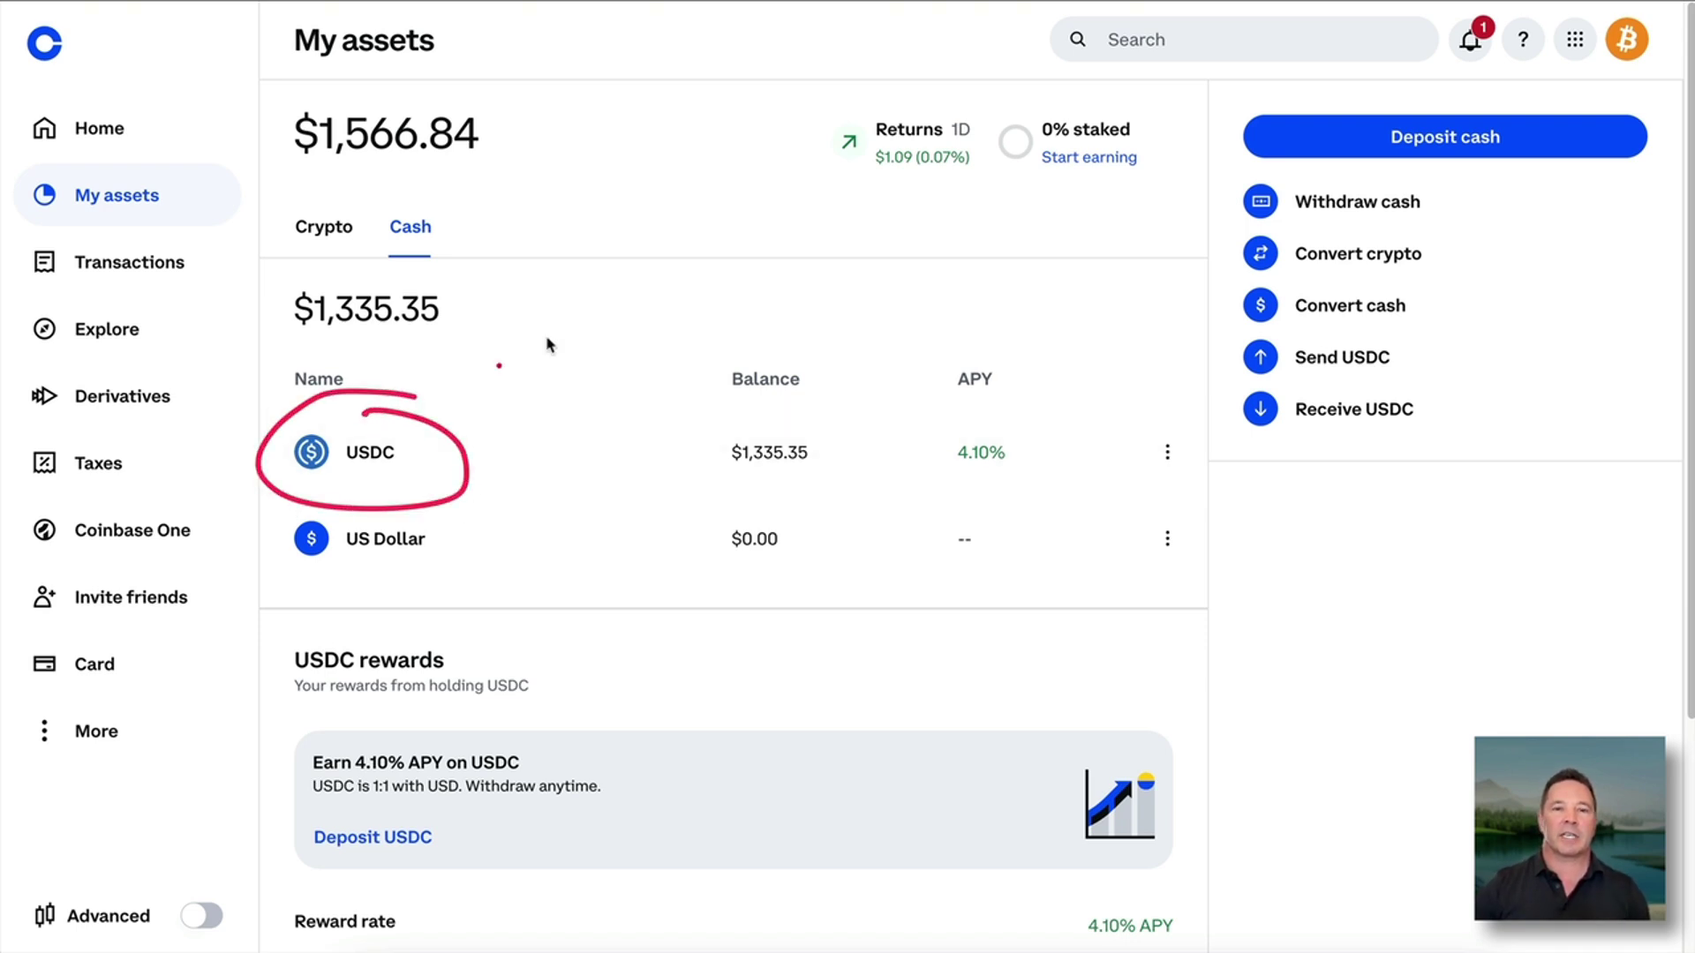
mouse_move(823, 394)
left_mouse_down()
mouse_move(665, 475)
mouse_move(726, 345)
left_mouse_up()
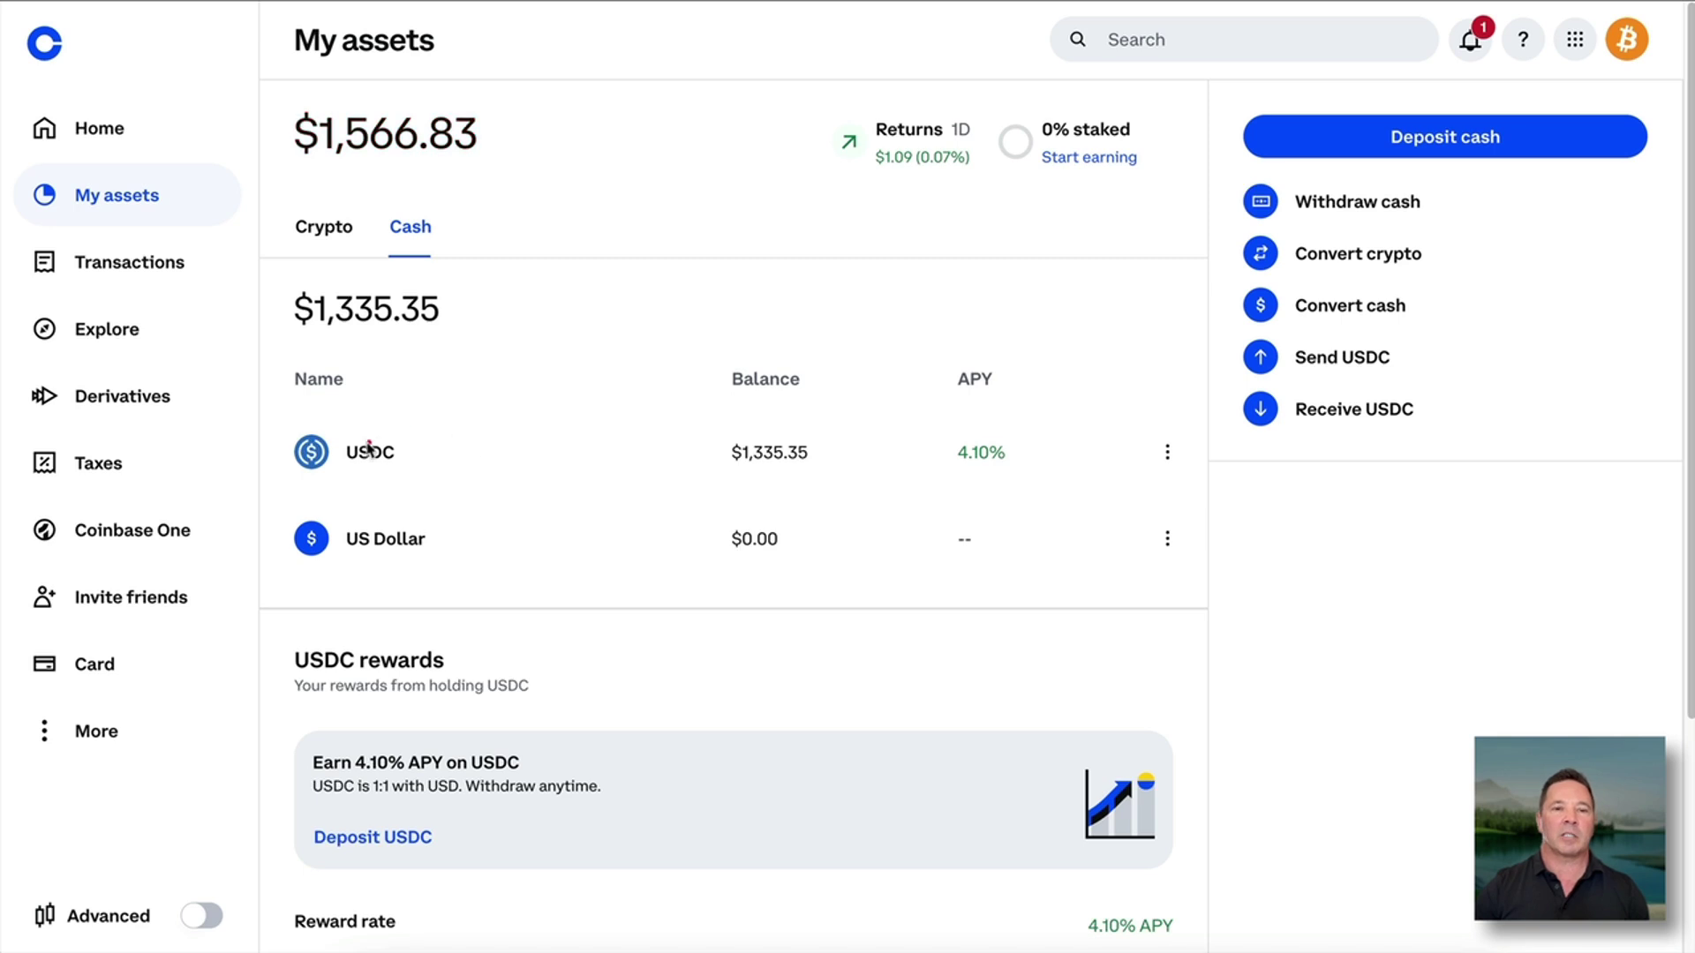
mouse_move(351, 473)
left_mouse_down()
mouse_move(495, 530)
mouse_move(472, 470)
mouse_move(400, 477)
mouse_move(427, 533)
mouse_move(459, 530)
left_mouse_up()
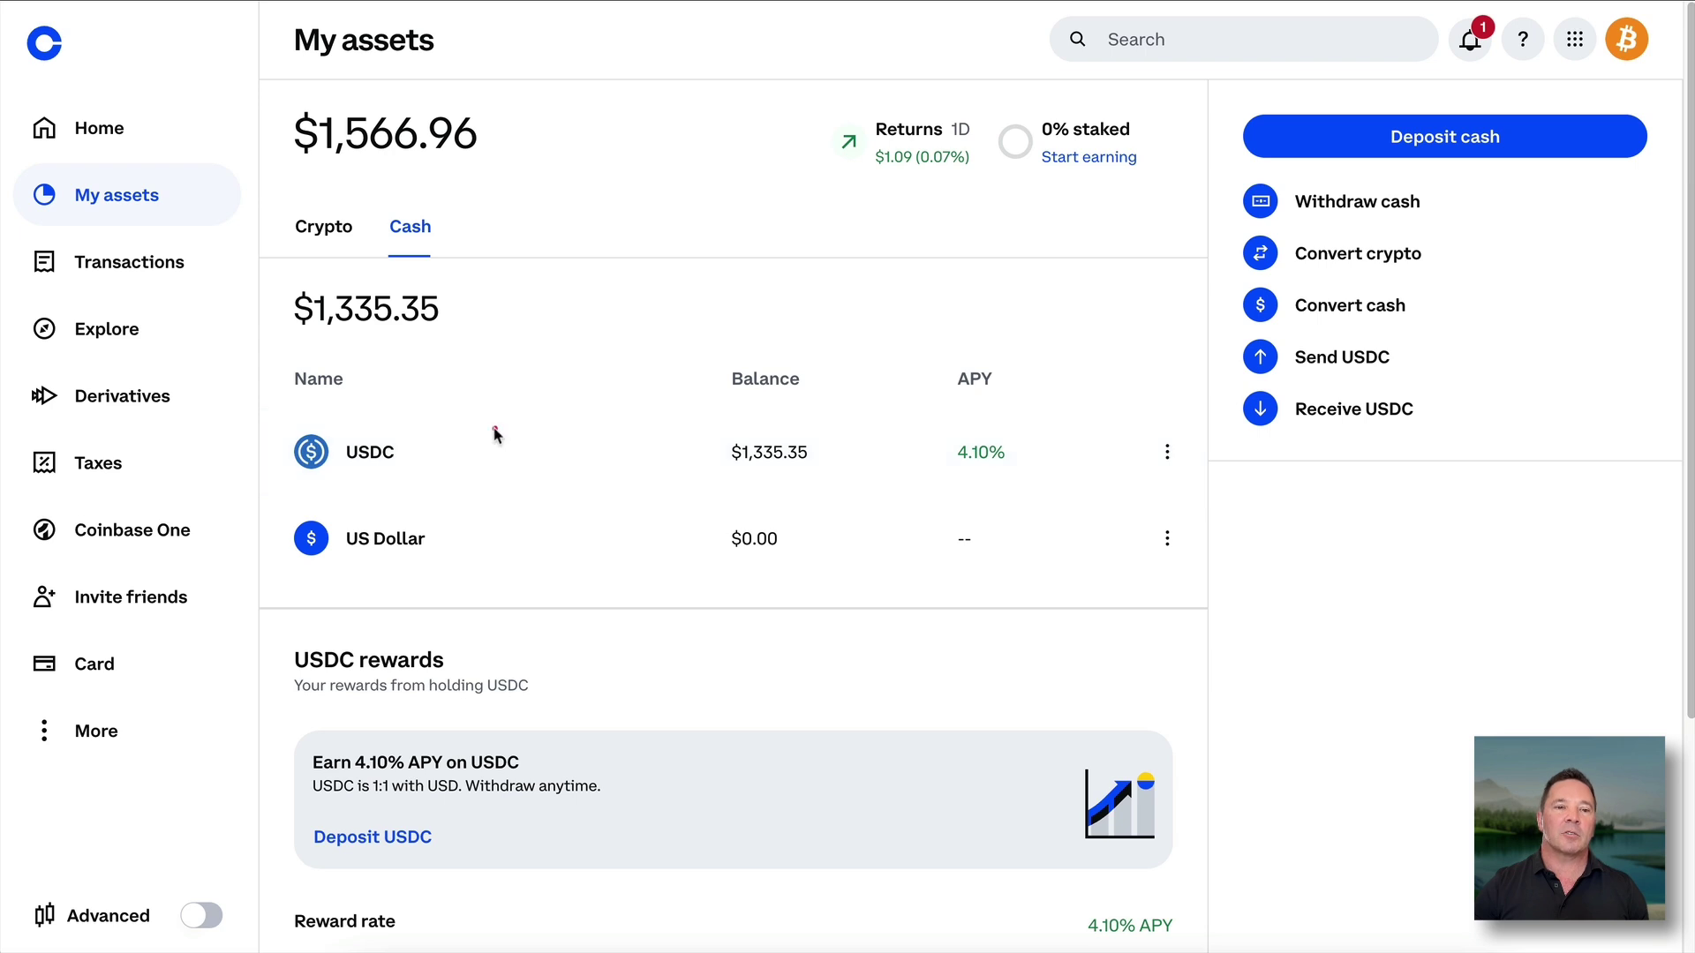
mouse_move(492, 431)
left_mouse_down()
mouse_move(526, 459)
mouse_move(482, 397)
mouse_move(478, 446)
left_mouse_up()
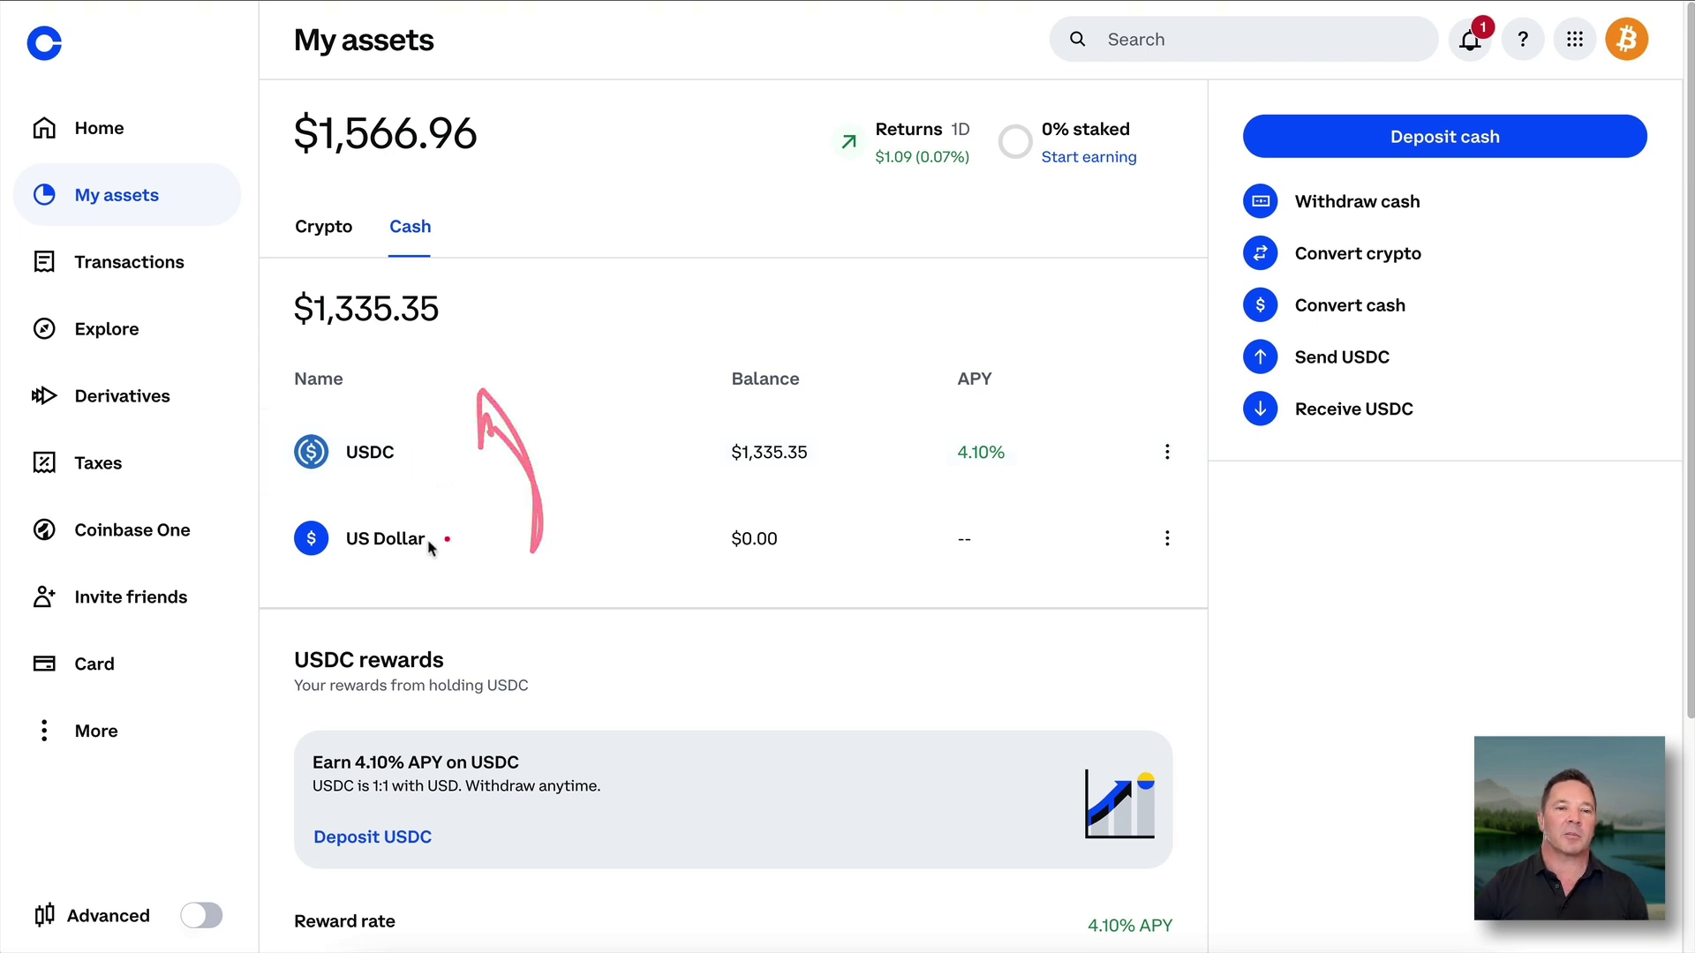
left_click_drag(441, 544, 444, 549)
mouse_move(1499, 187)
left_mouse_down()
mouse_move(1368, 157)
mouse_move(1289, 230)
left_mouse_up()
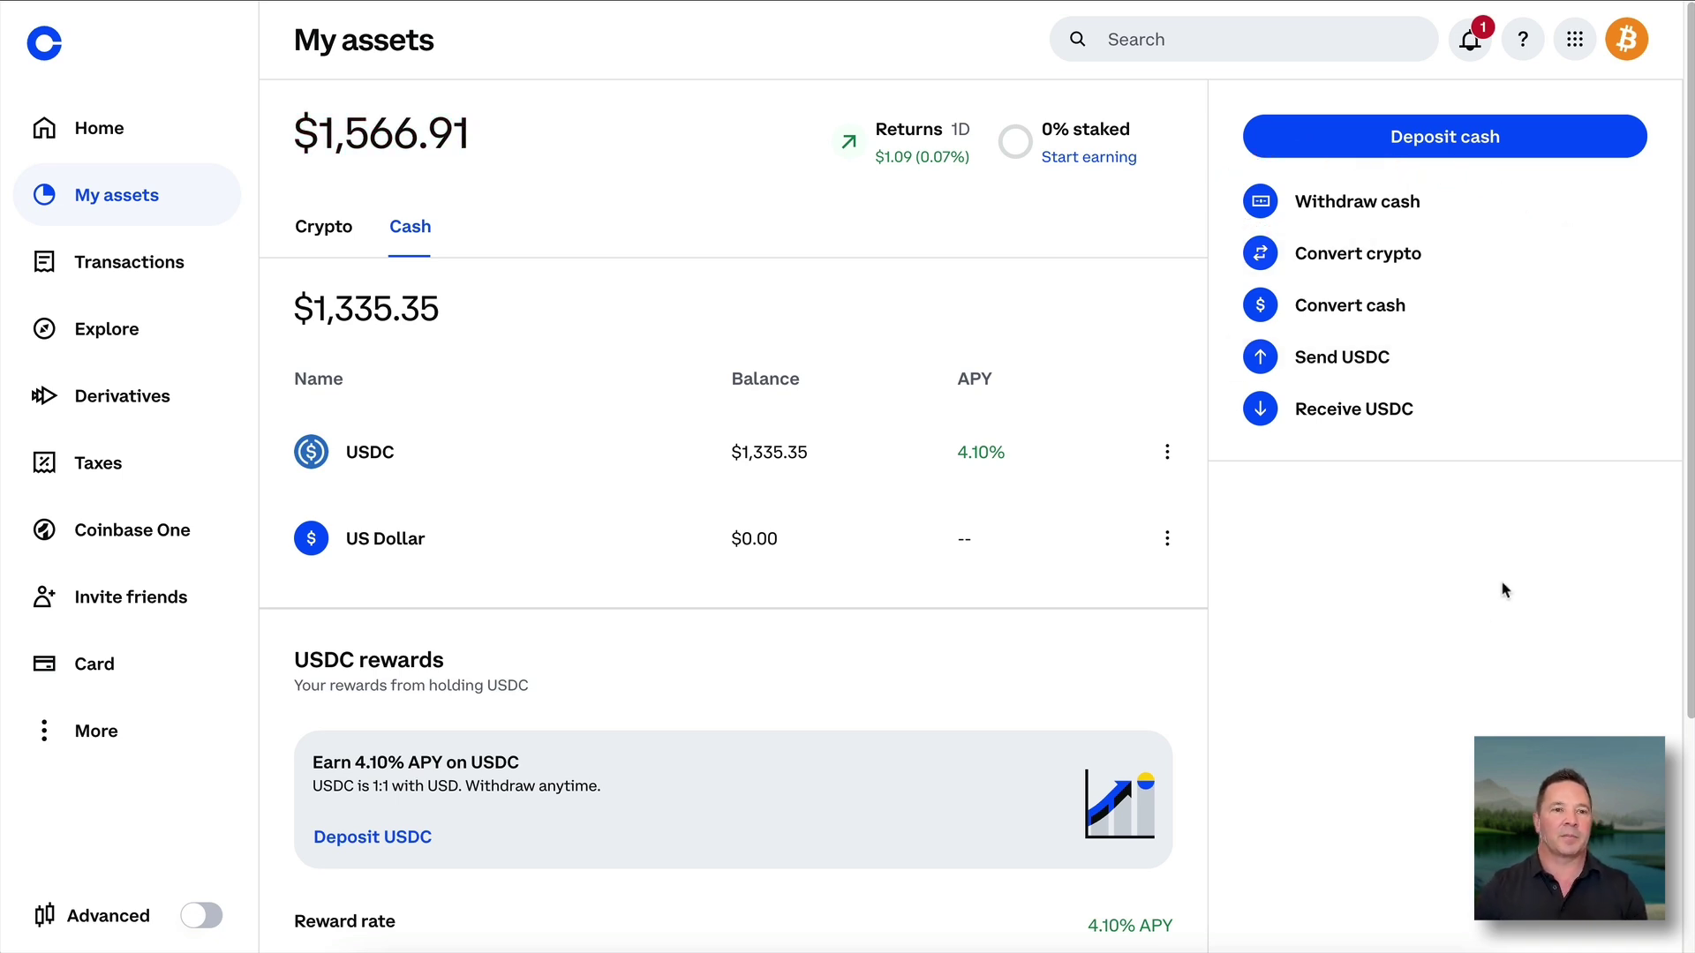
- Open the Coinbase Card page and examine the debit card, its USDC payment source and Bitcoin rewards
left_click(125, 134)
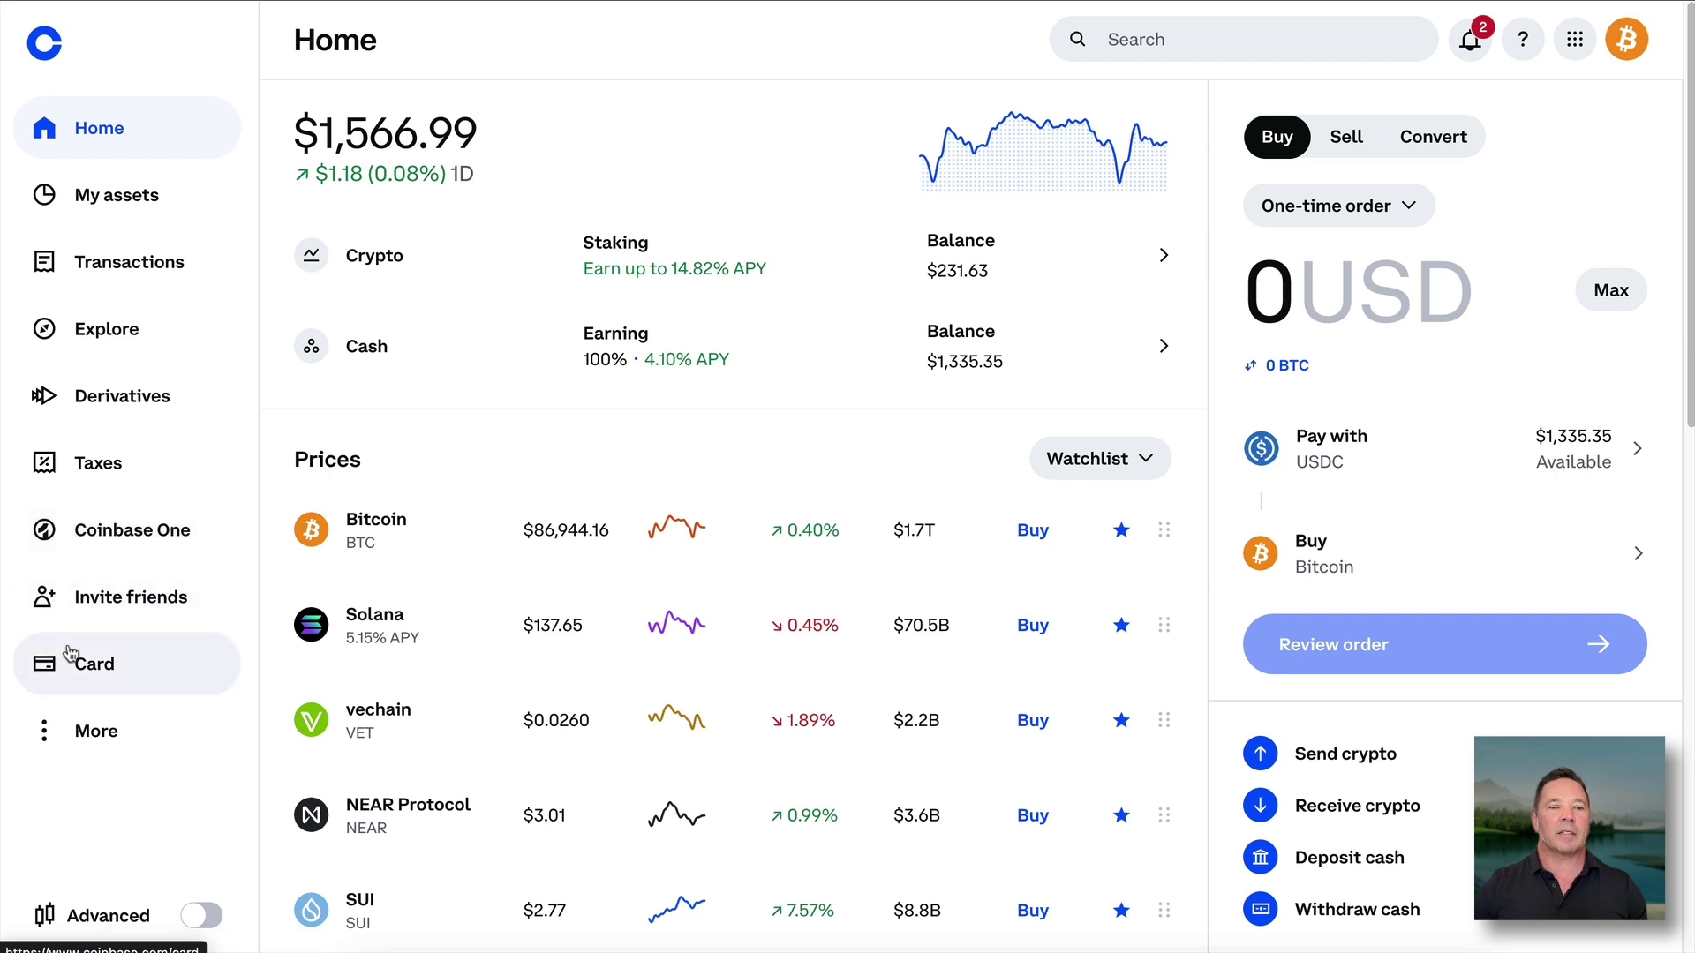
mouse_move(154, 653)
left_mouse_down()
mouse_move(72, 632)
mouse_move(87, 689)
mouse_move(99, 639)
mouse_move(76, 652)
left_mouse_up()
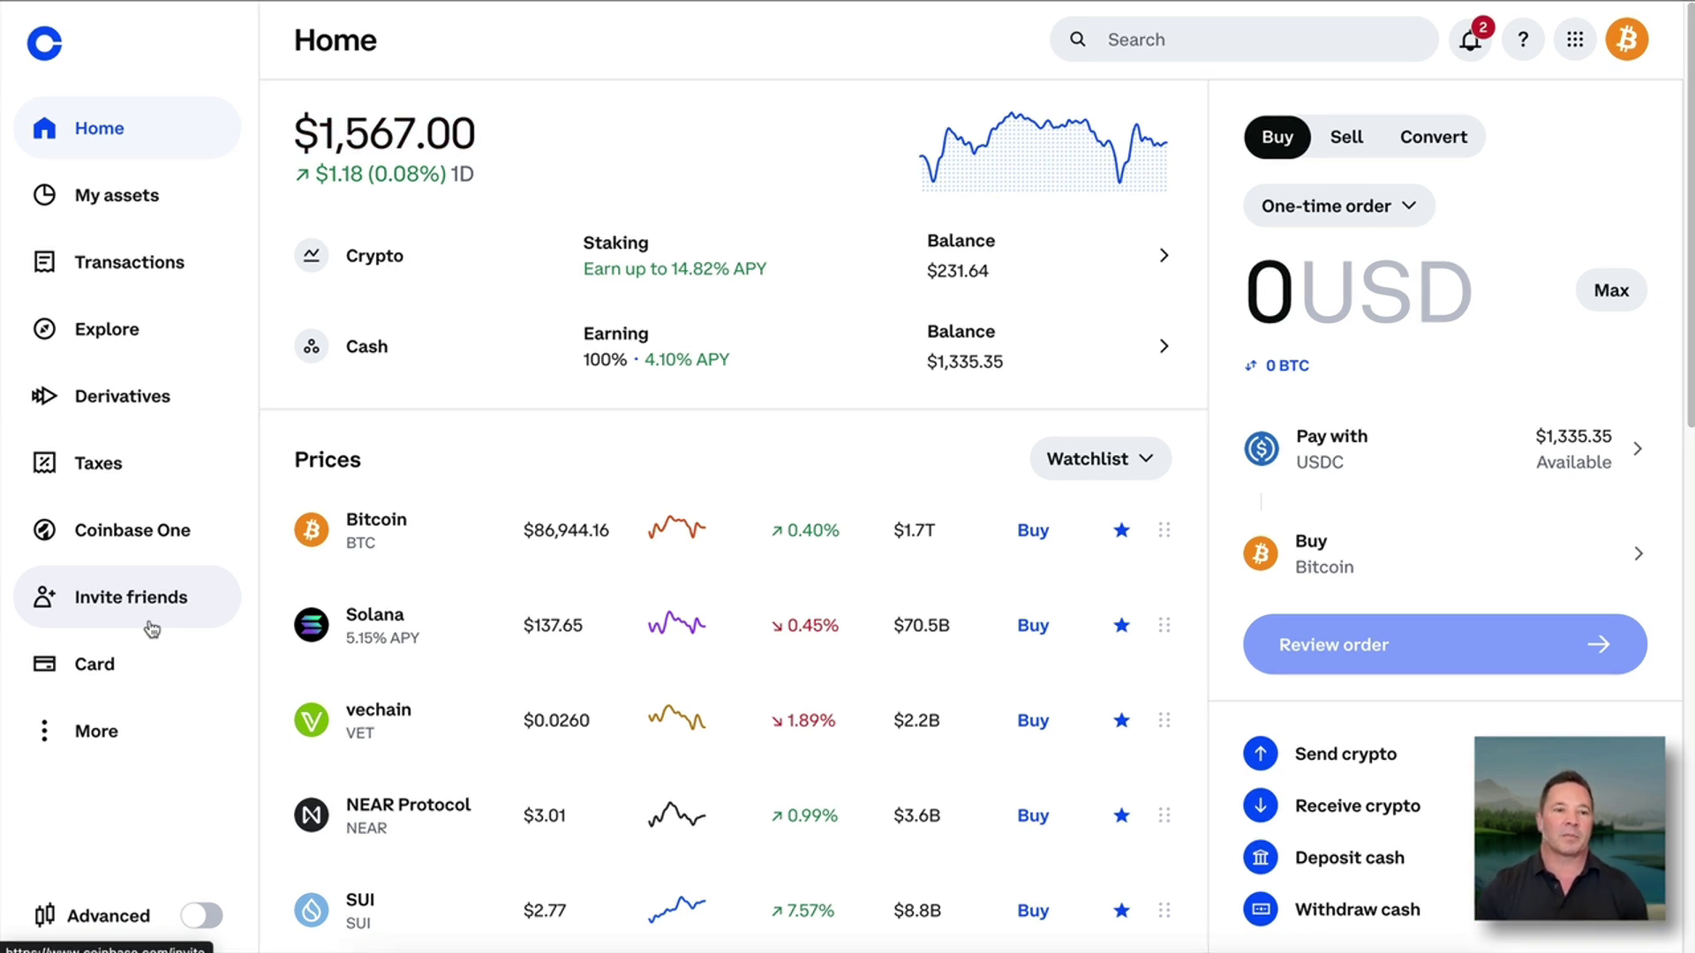
mouse_move(186, 631)
left_mouse_down()
mouse_move(24, 645)
mouse_move(134, 635)
left_mouse_up()
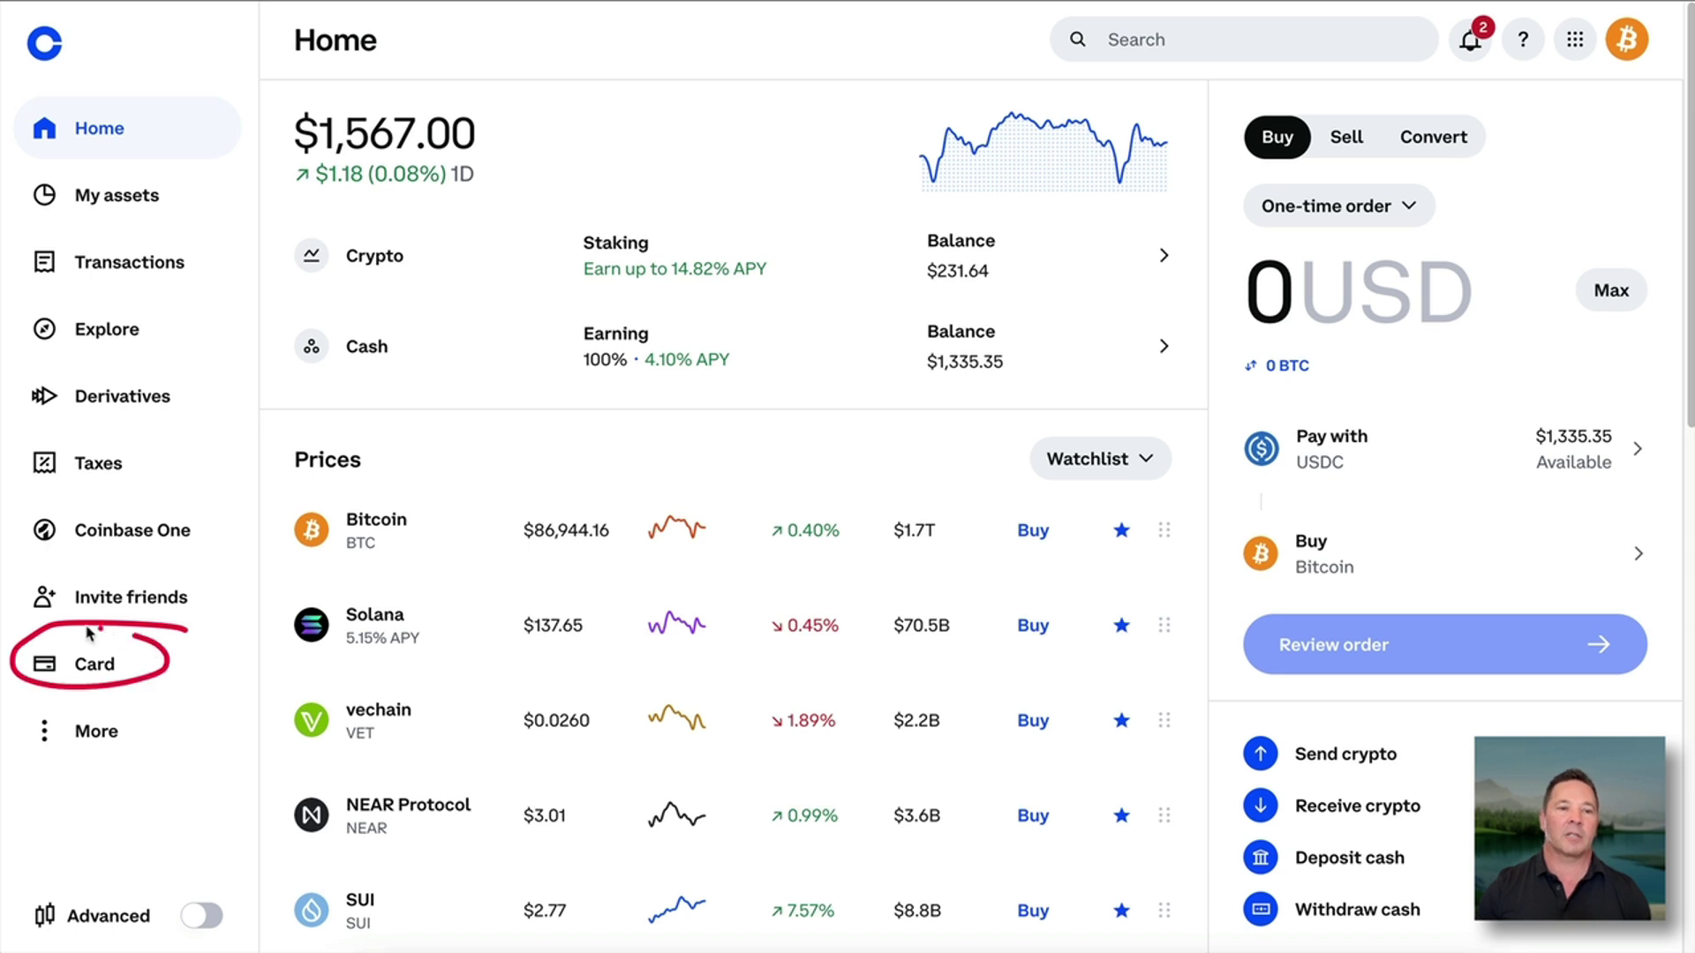
left_click(97, 676)
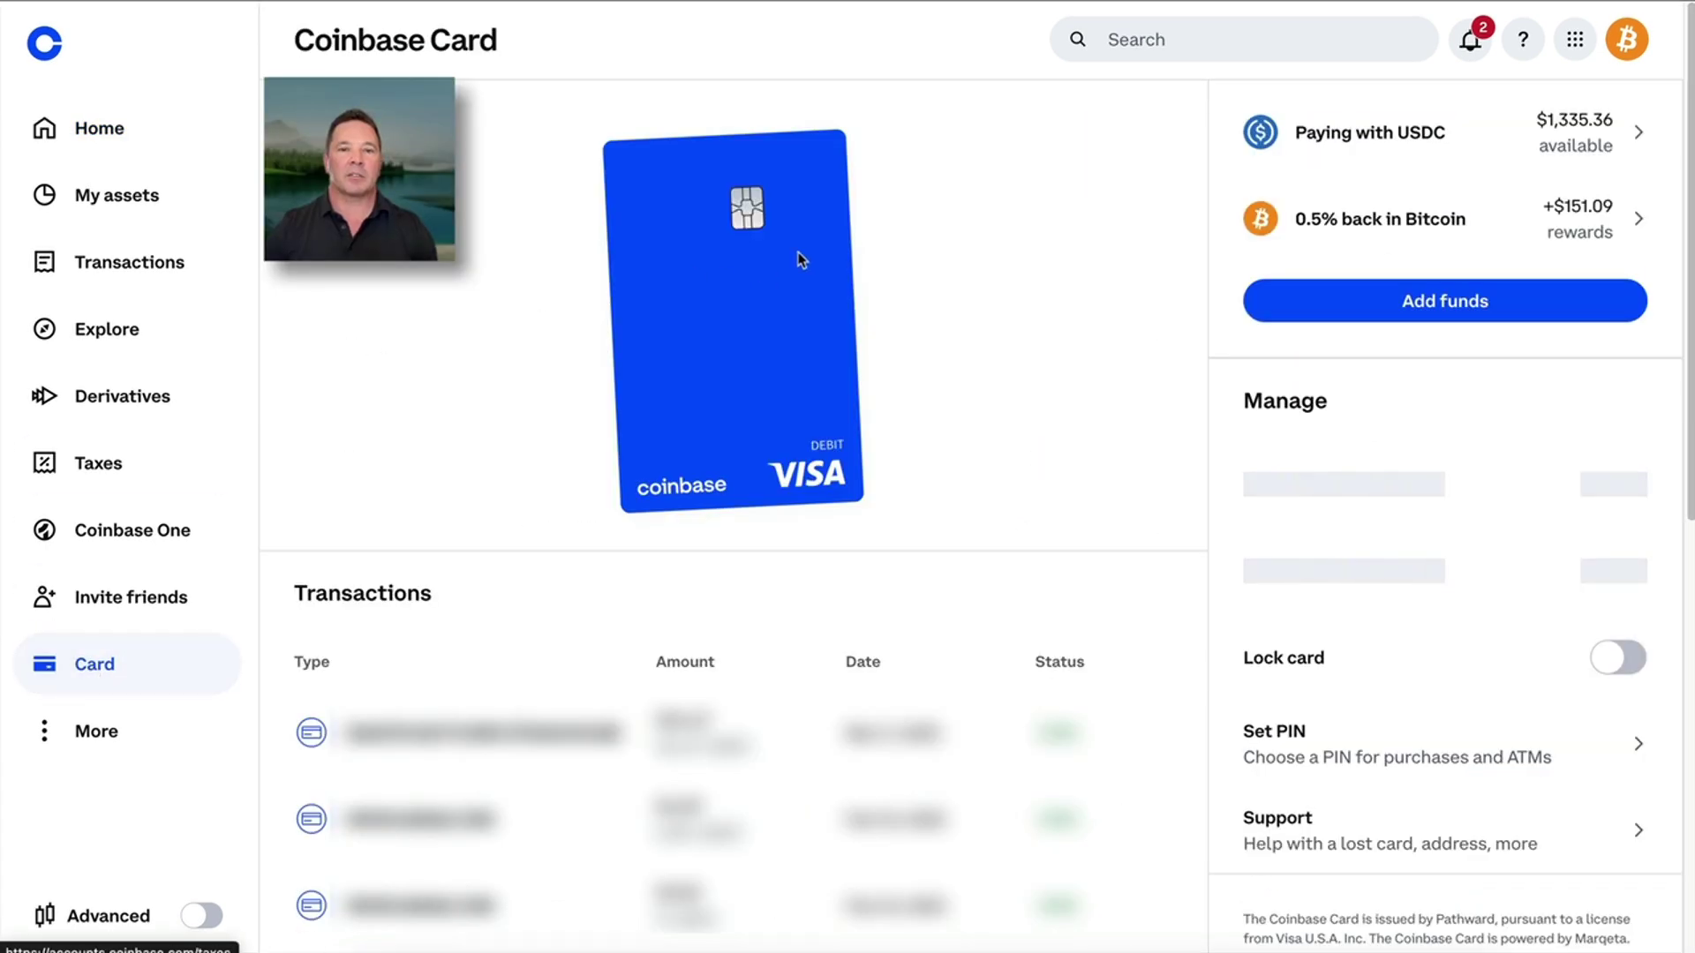
left_click_drag(999, 234, 809, 241)
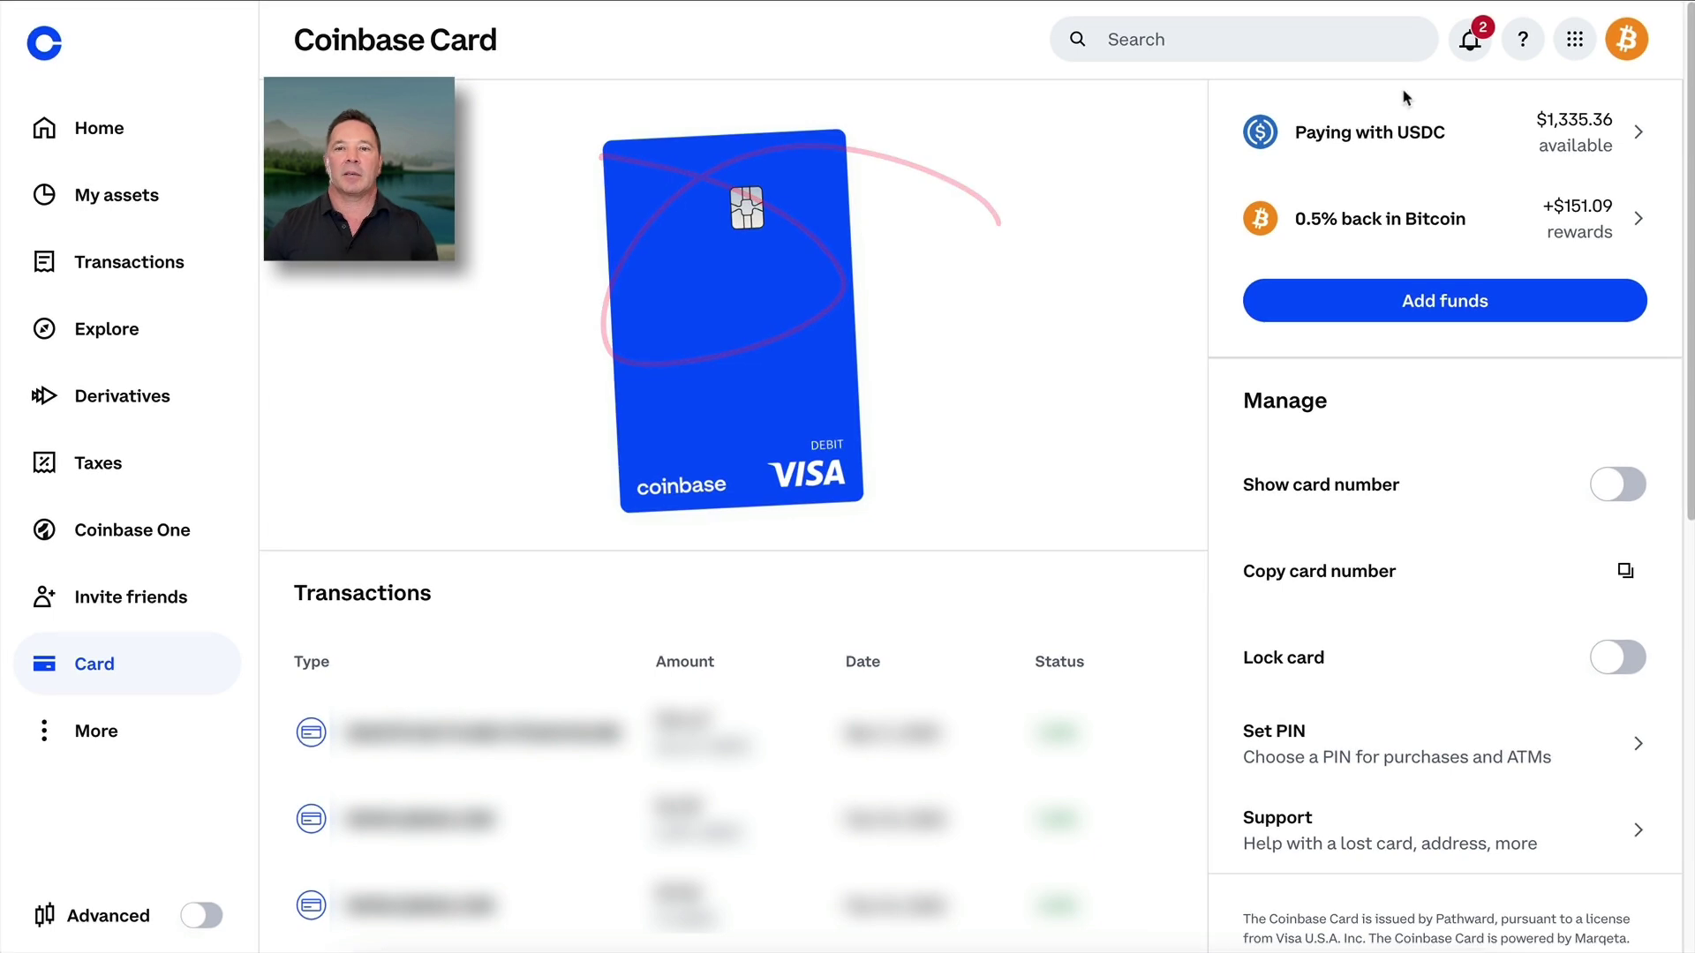
mouse_move(1461, 79)
left_mouse_down()
mouse_move(1339, 96)
mouse_move(1381, 170)
mouse_move(1476, 133)
mouse_move(1207, 237)
mouse_move(1513, 233)
mouse_move(1371, 182)
left_mouse_up()
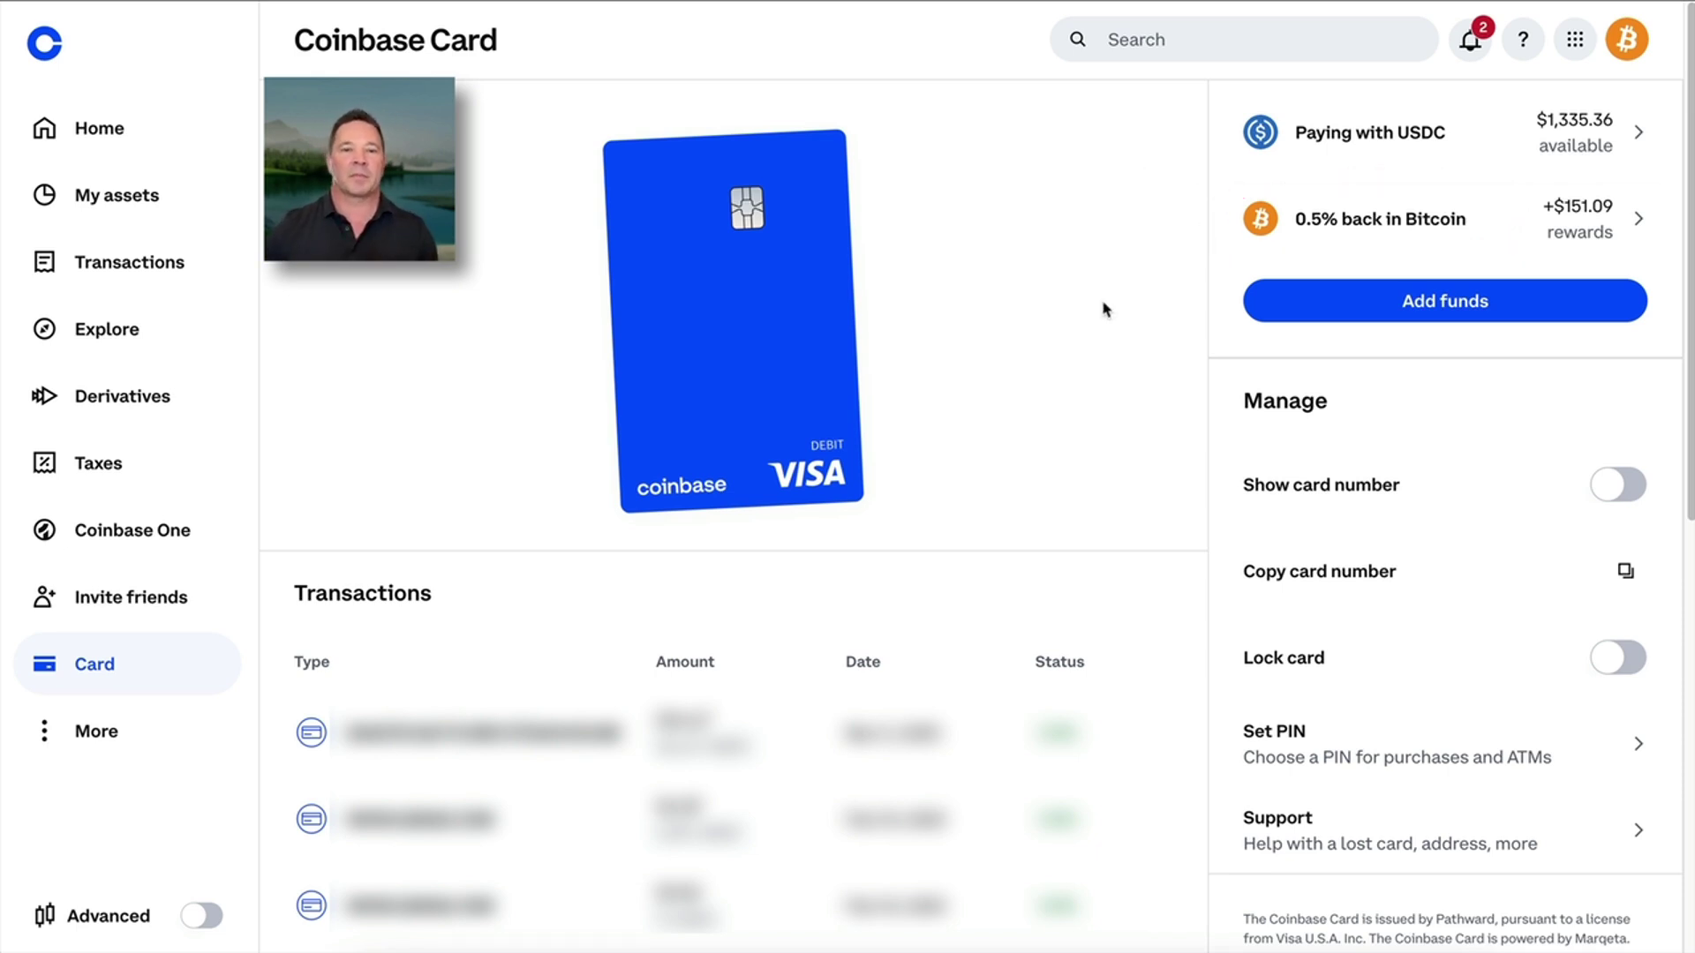
left_click_drag(1020, 351, 938, 605)
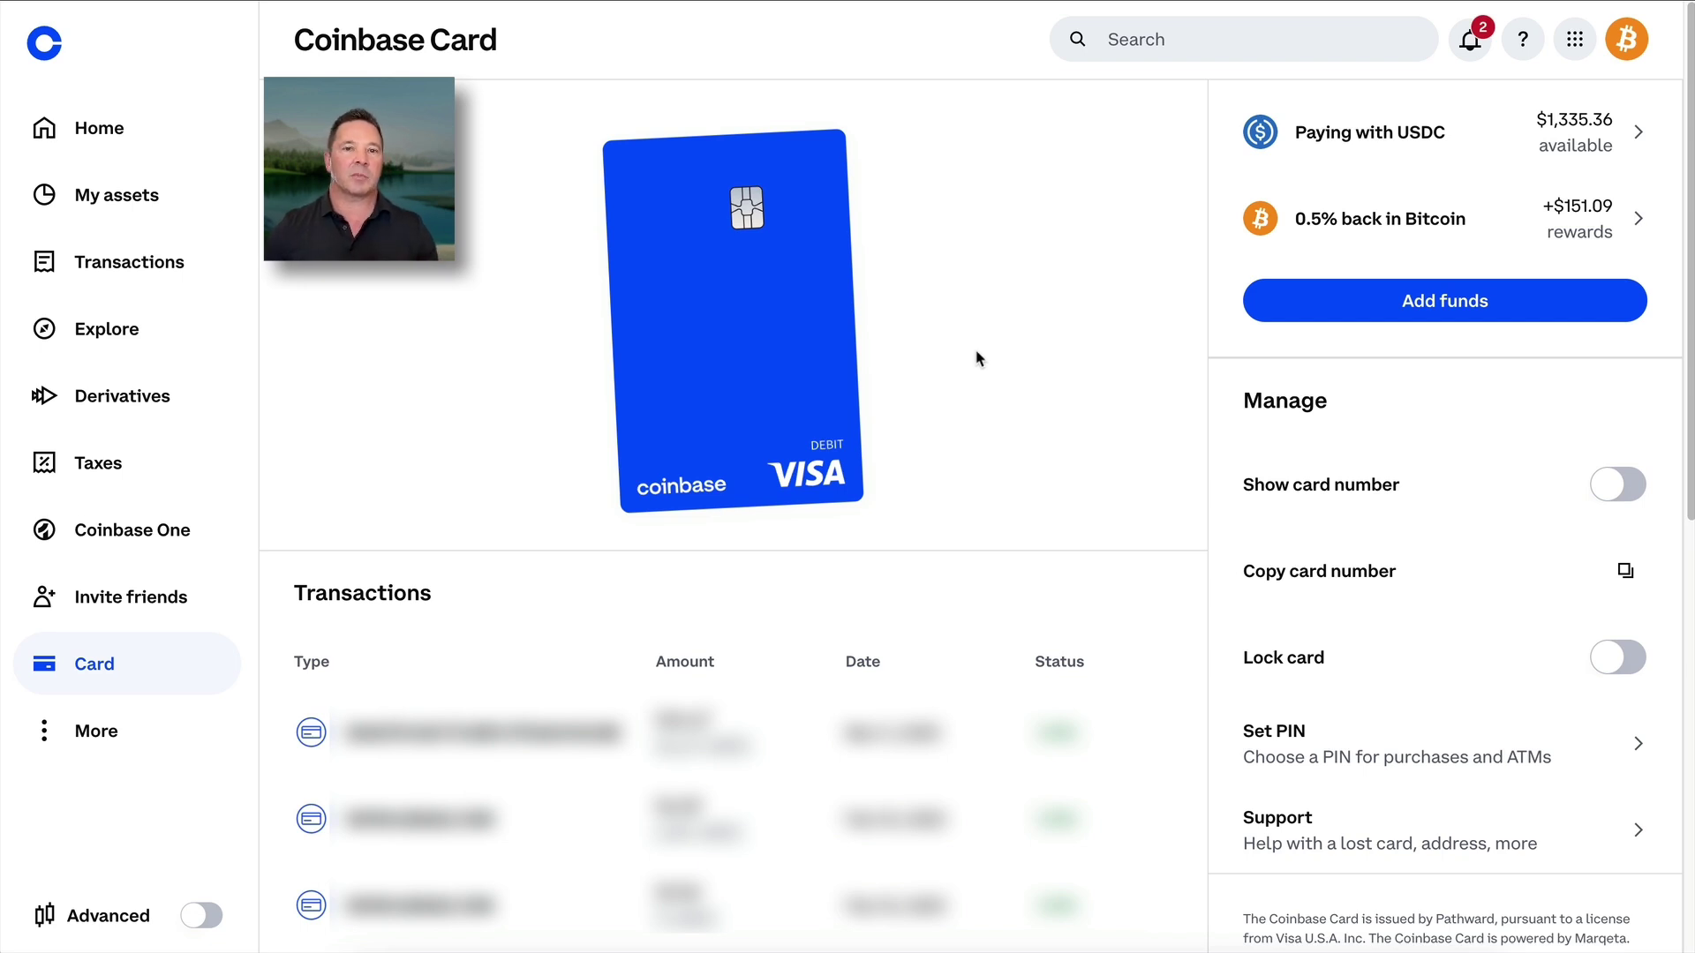
- Return to the Home page and set the one-time Bitcoin buy amount to 100 USD, checking its BTC equivalent
left_click(134, 144)
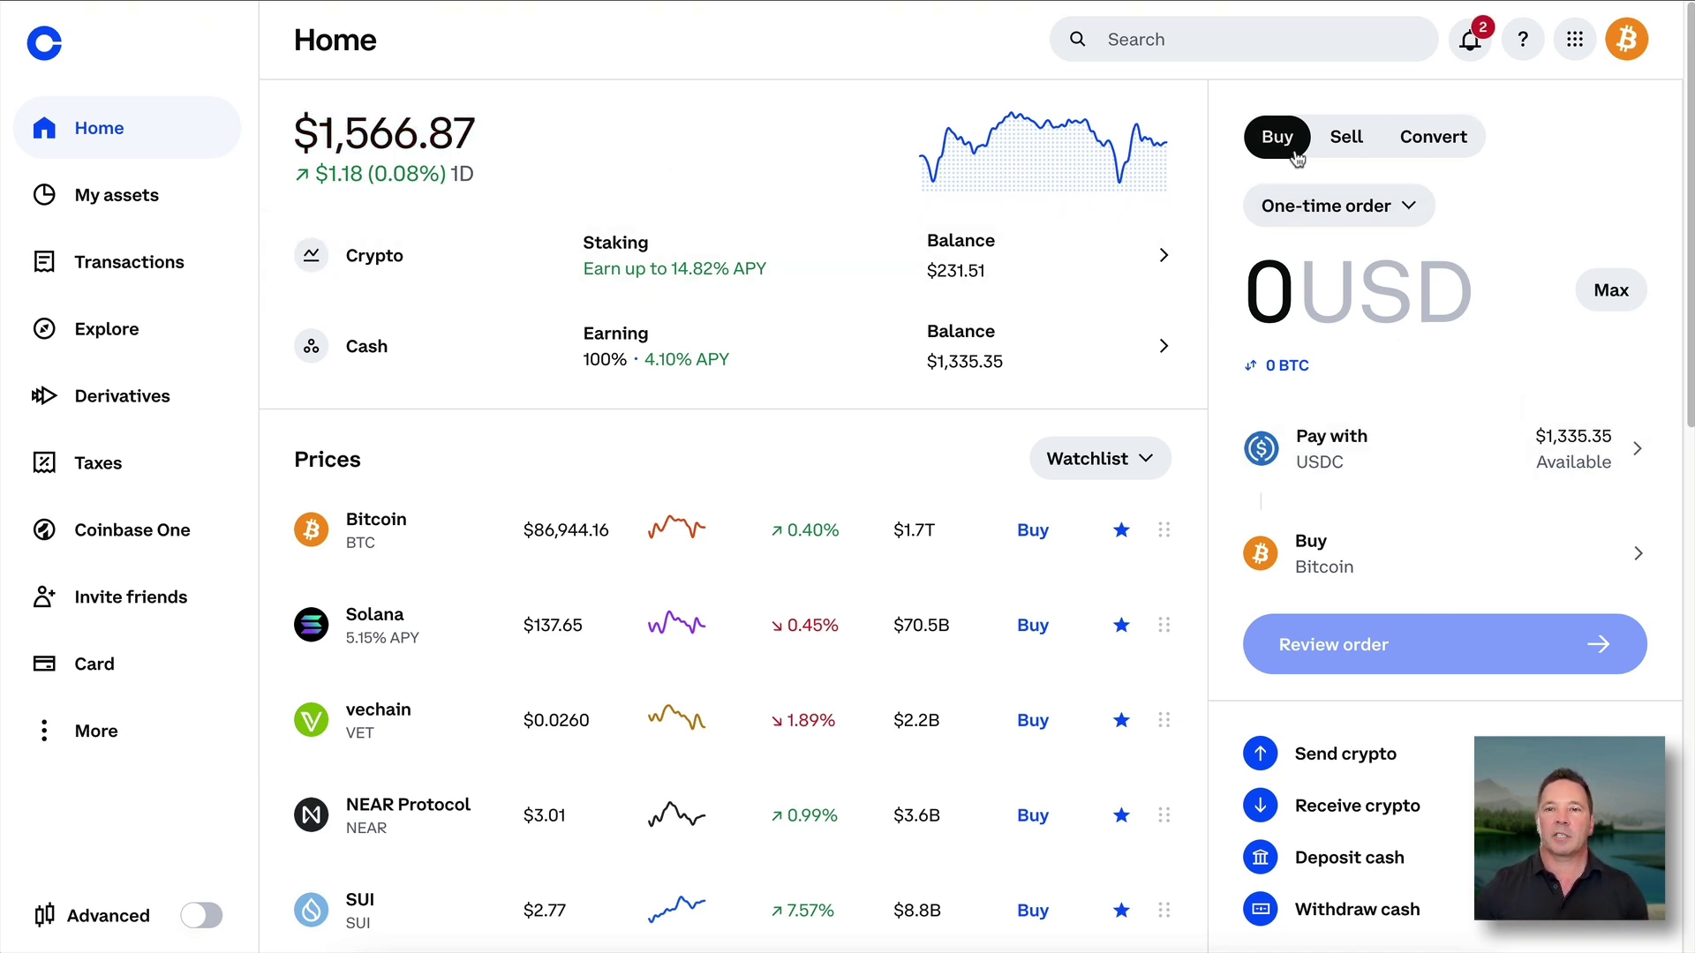
mouse_move(1294, 91)
left_mouse_down()
mouse_move(1280, 81)
mouse_move(1271, 102)
left_mouse_up()
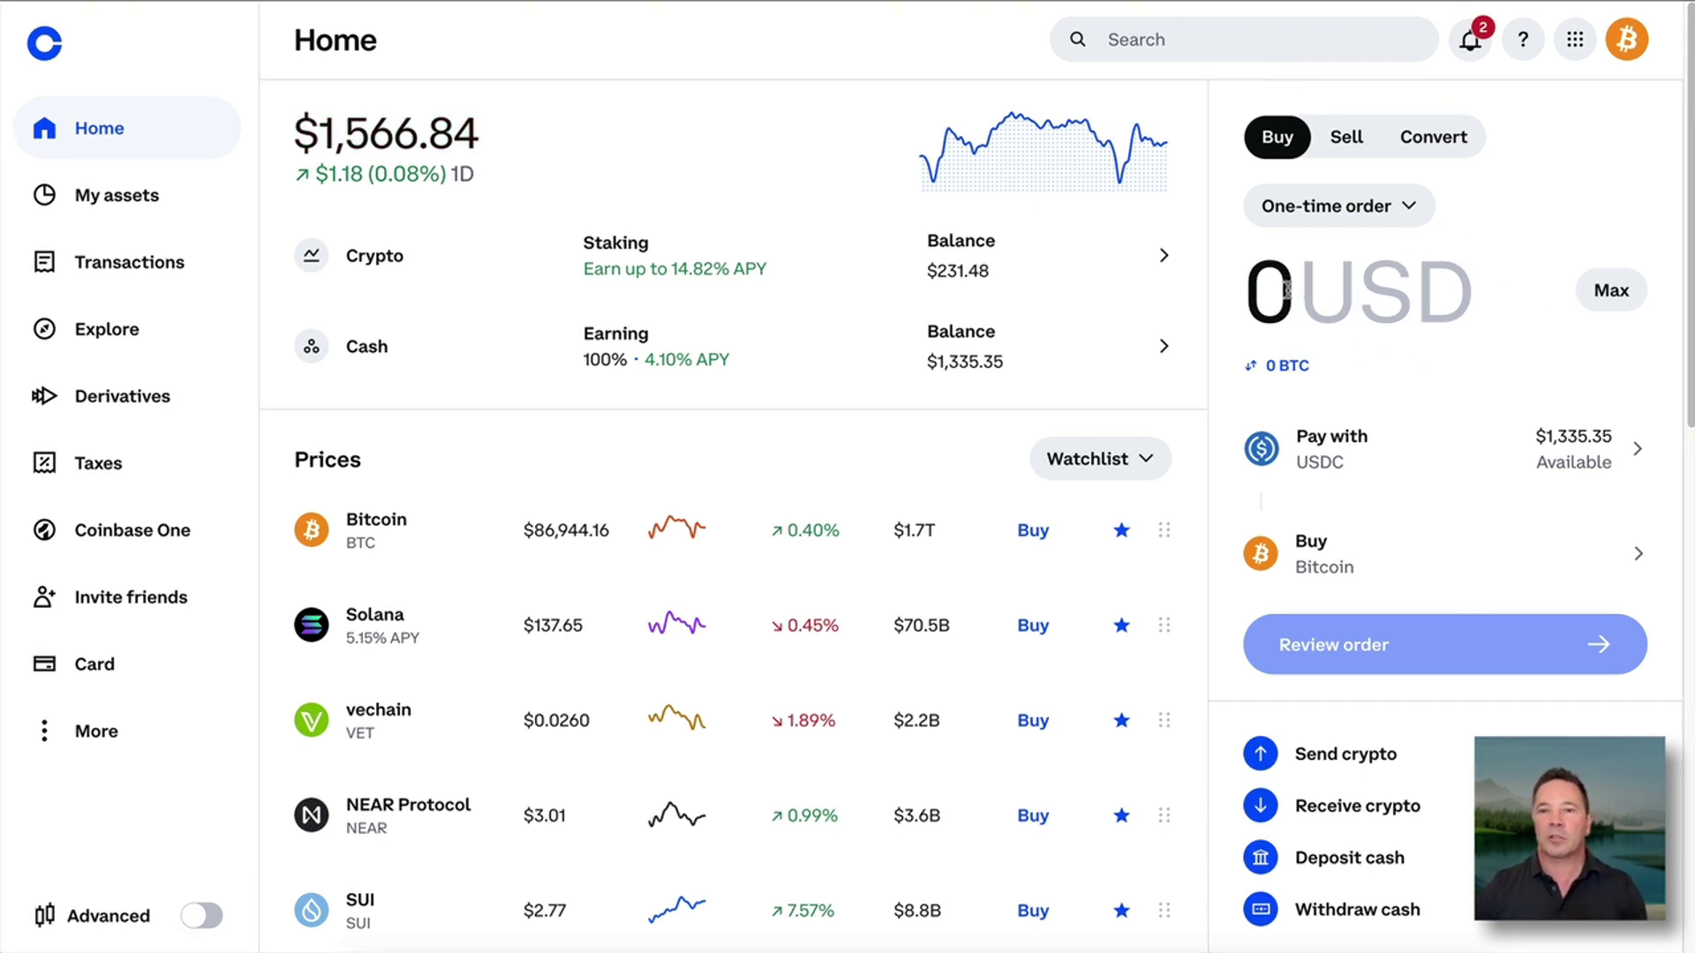
type("100")
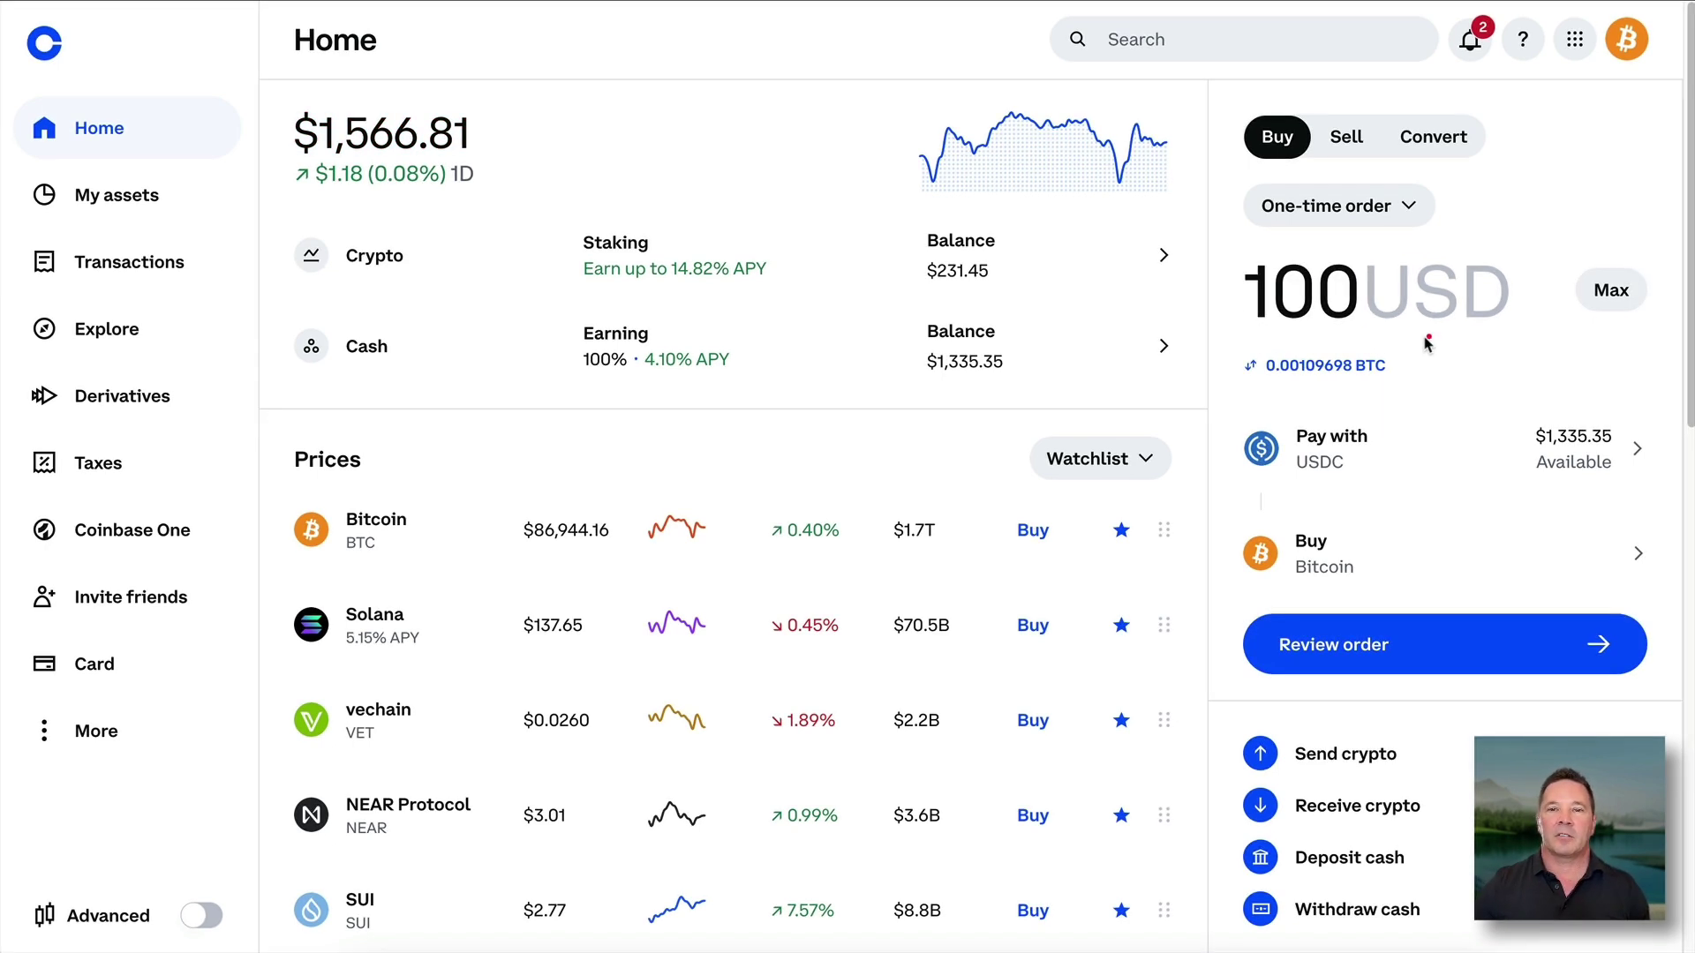
mouse_move(1434, 335)
left_mouse_down()
mouse_move(1203, 374)
mouse_move(1269, 336)
left_mouse_up()
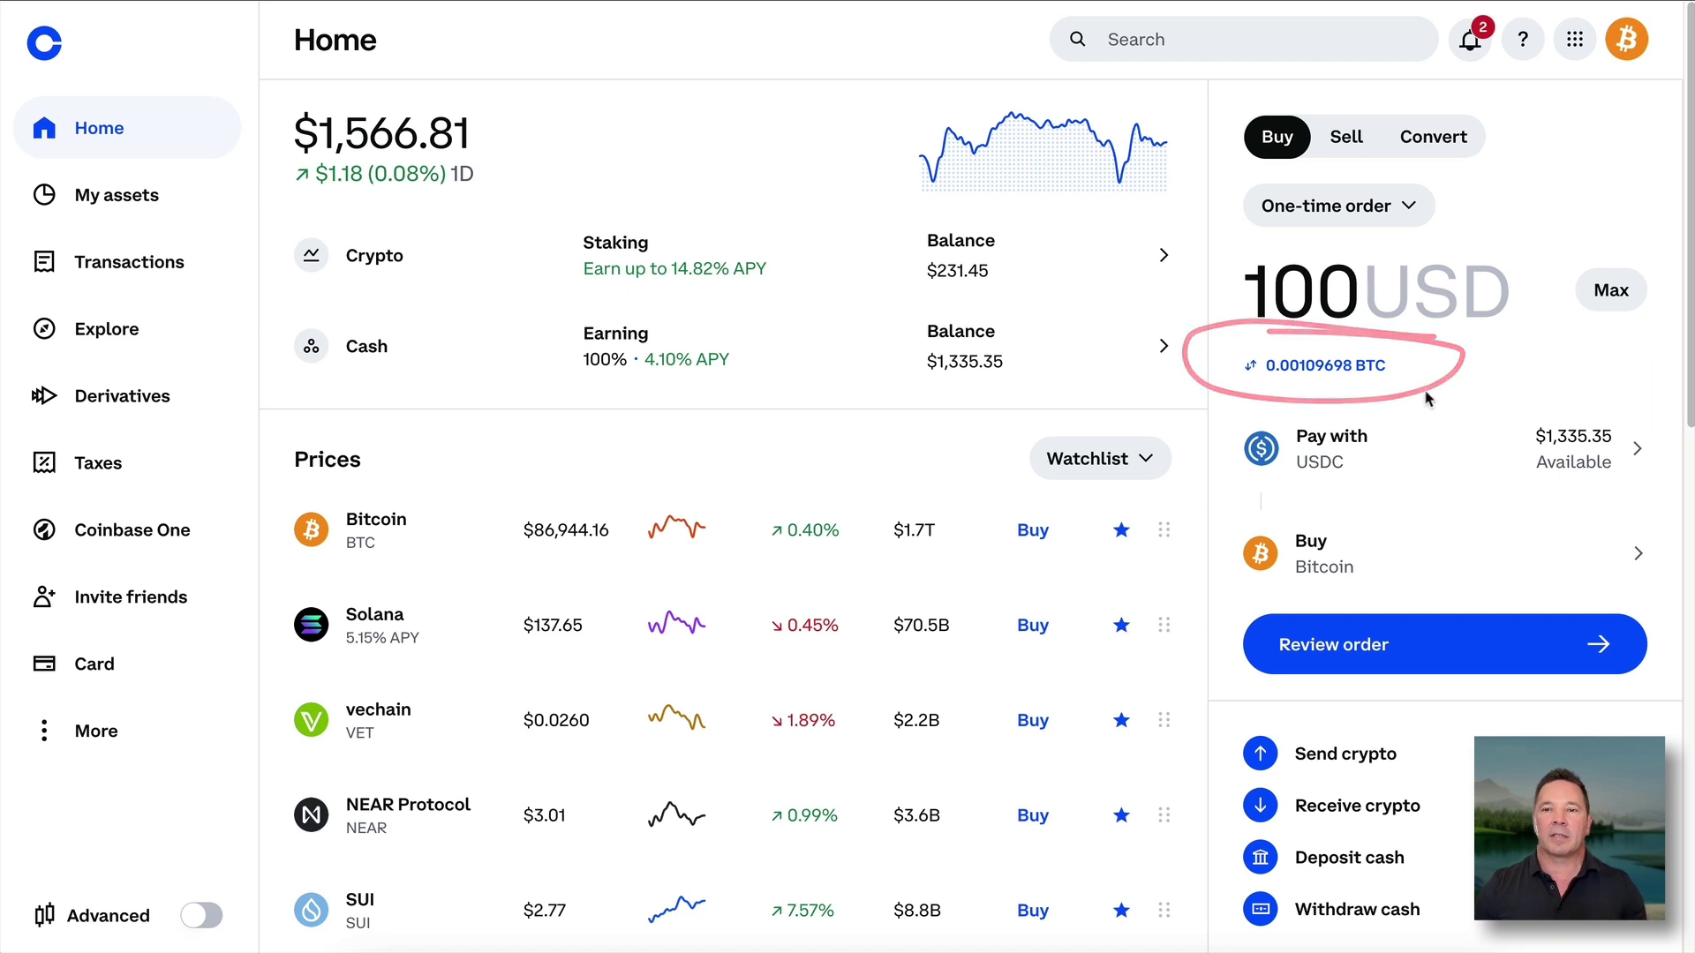
- Check the USDC payment source and view the assets available to buy, then return to the buy form
mouse_move(1616, 390)
left_mouse_down()
mouse_move(1289, 381)
mouse_move(1407, 493)
mouse_move(1628, 427)
mouse_move(1395, 410)
left_mouse_up()
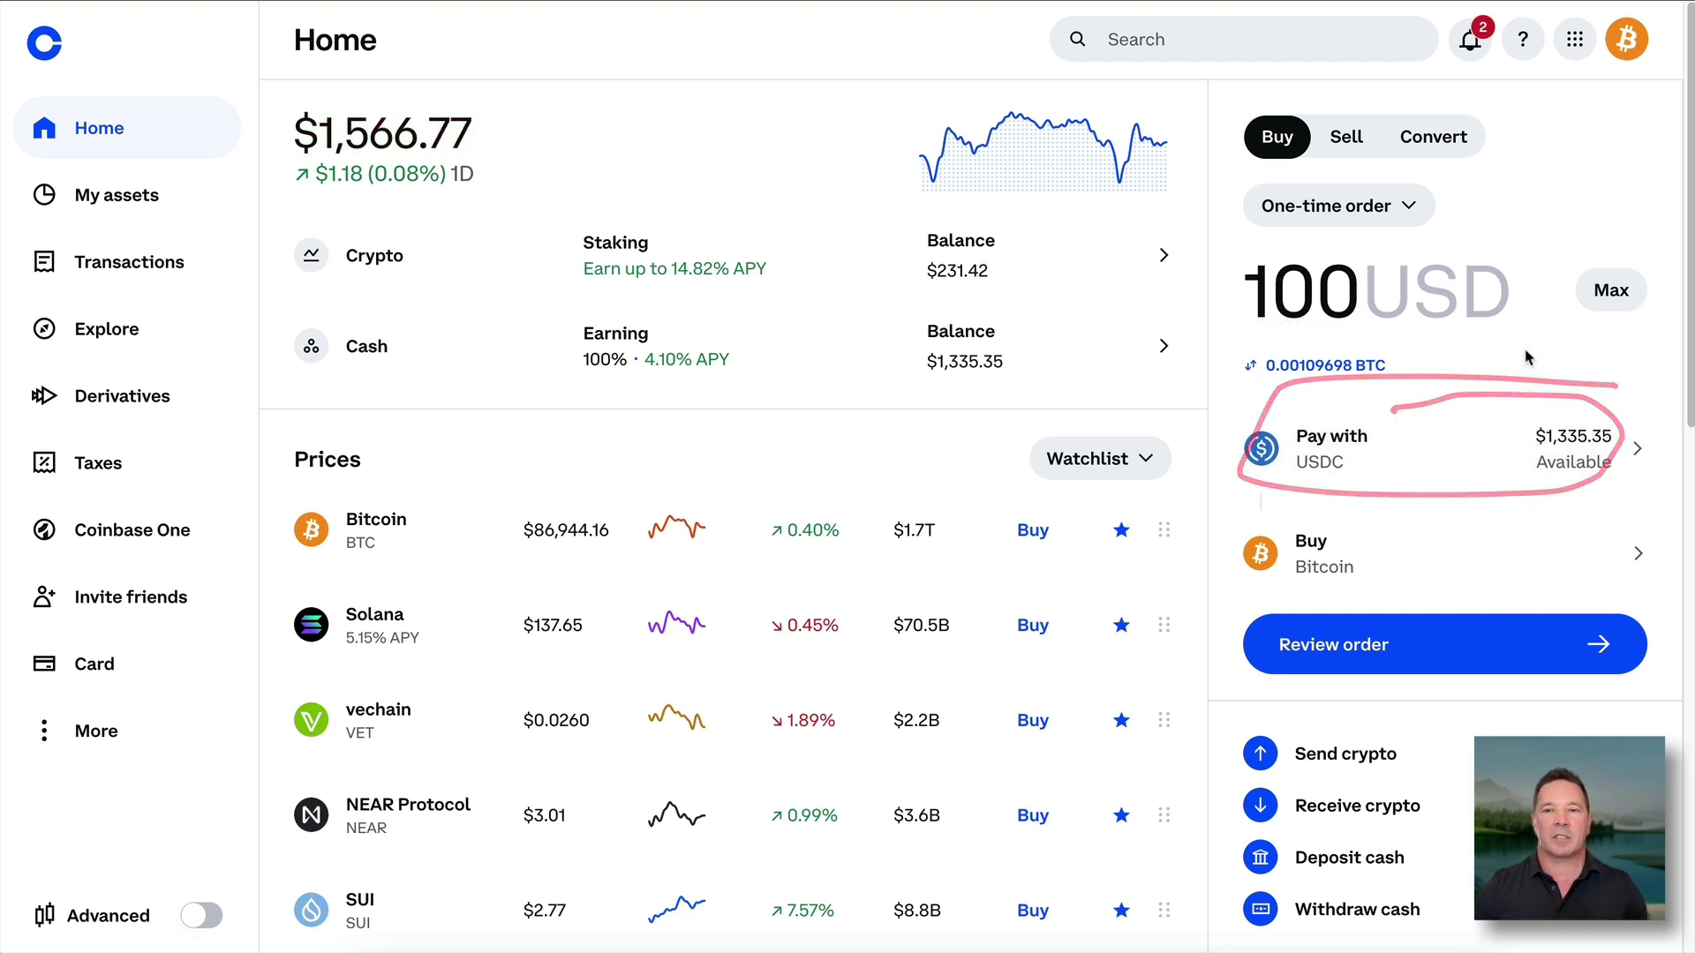
left_click(1555, 560)
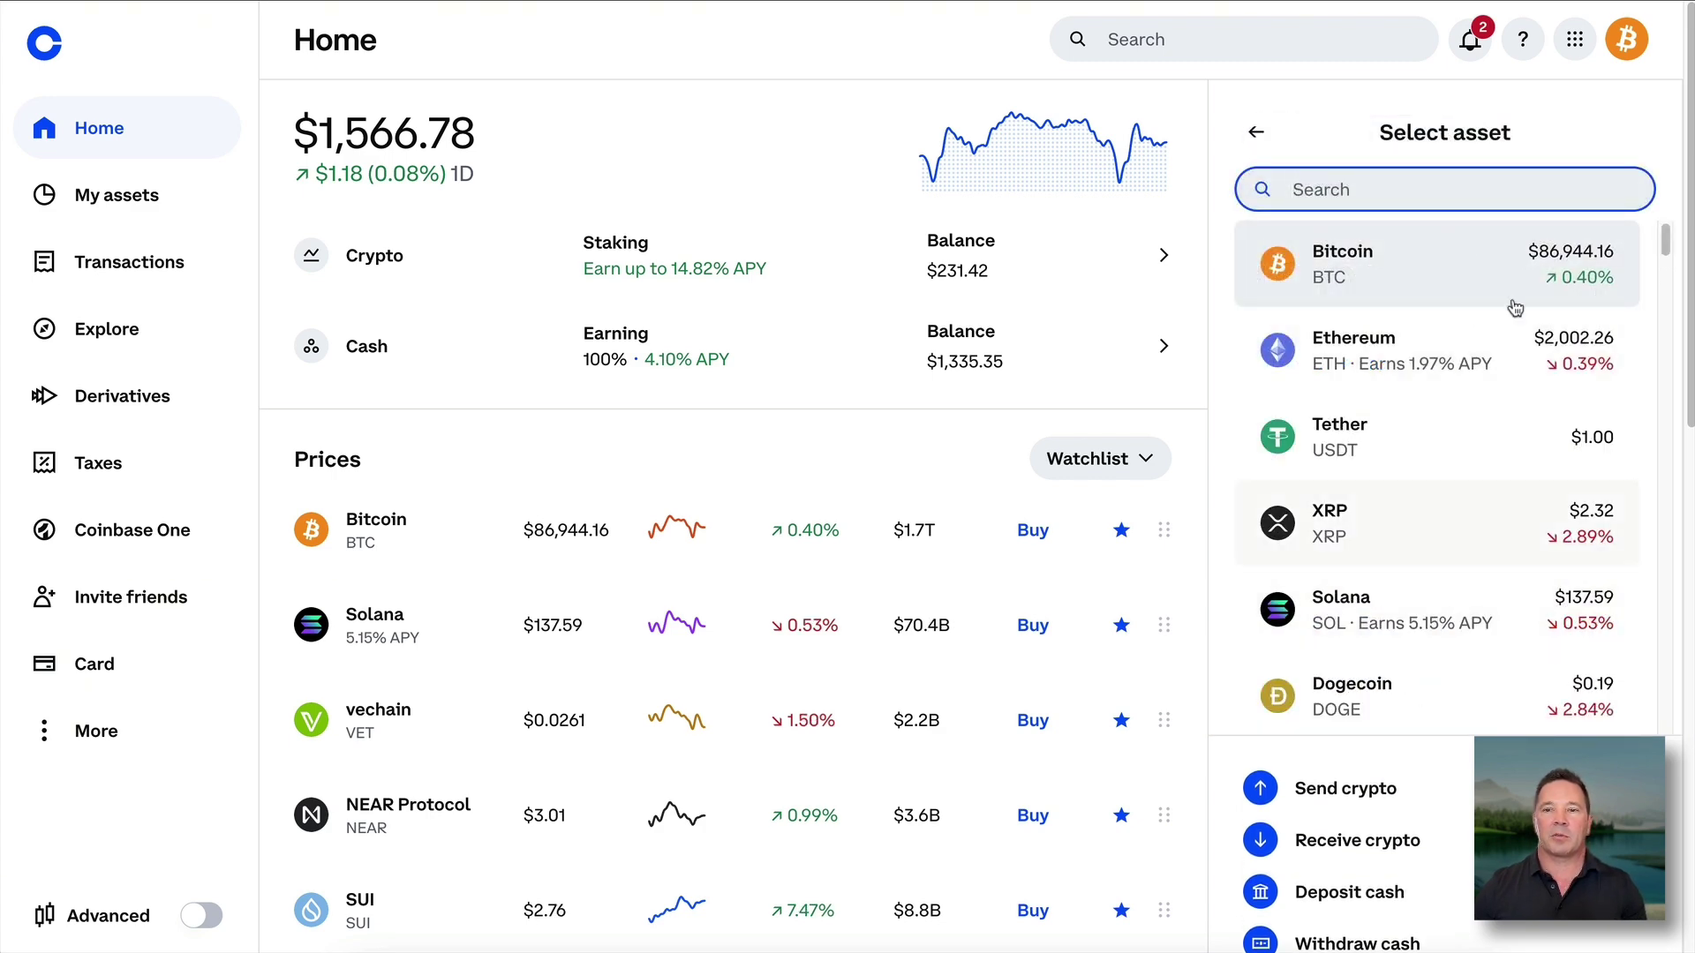
left_click(1256, 133)
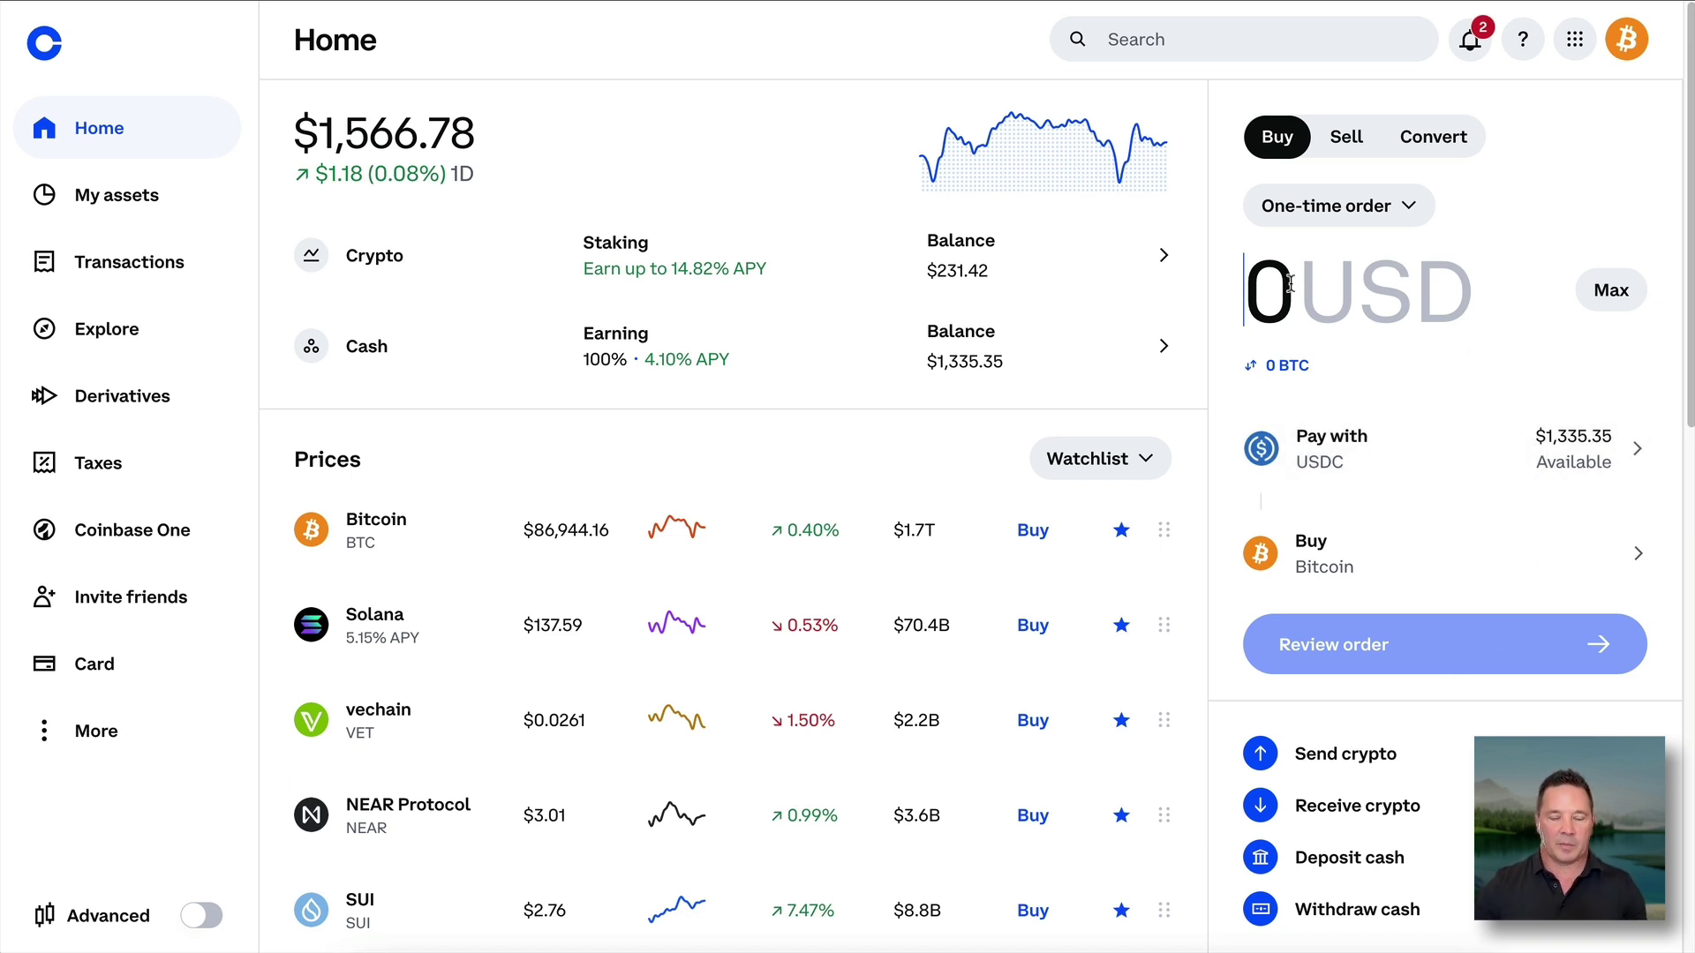
- Set the one-time Bitcoin buy amount to 100 USD and open the order review
type("100")
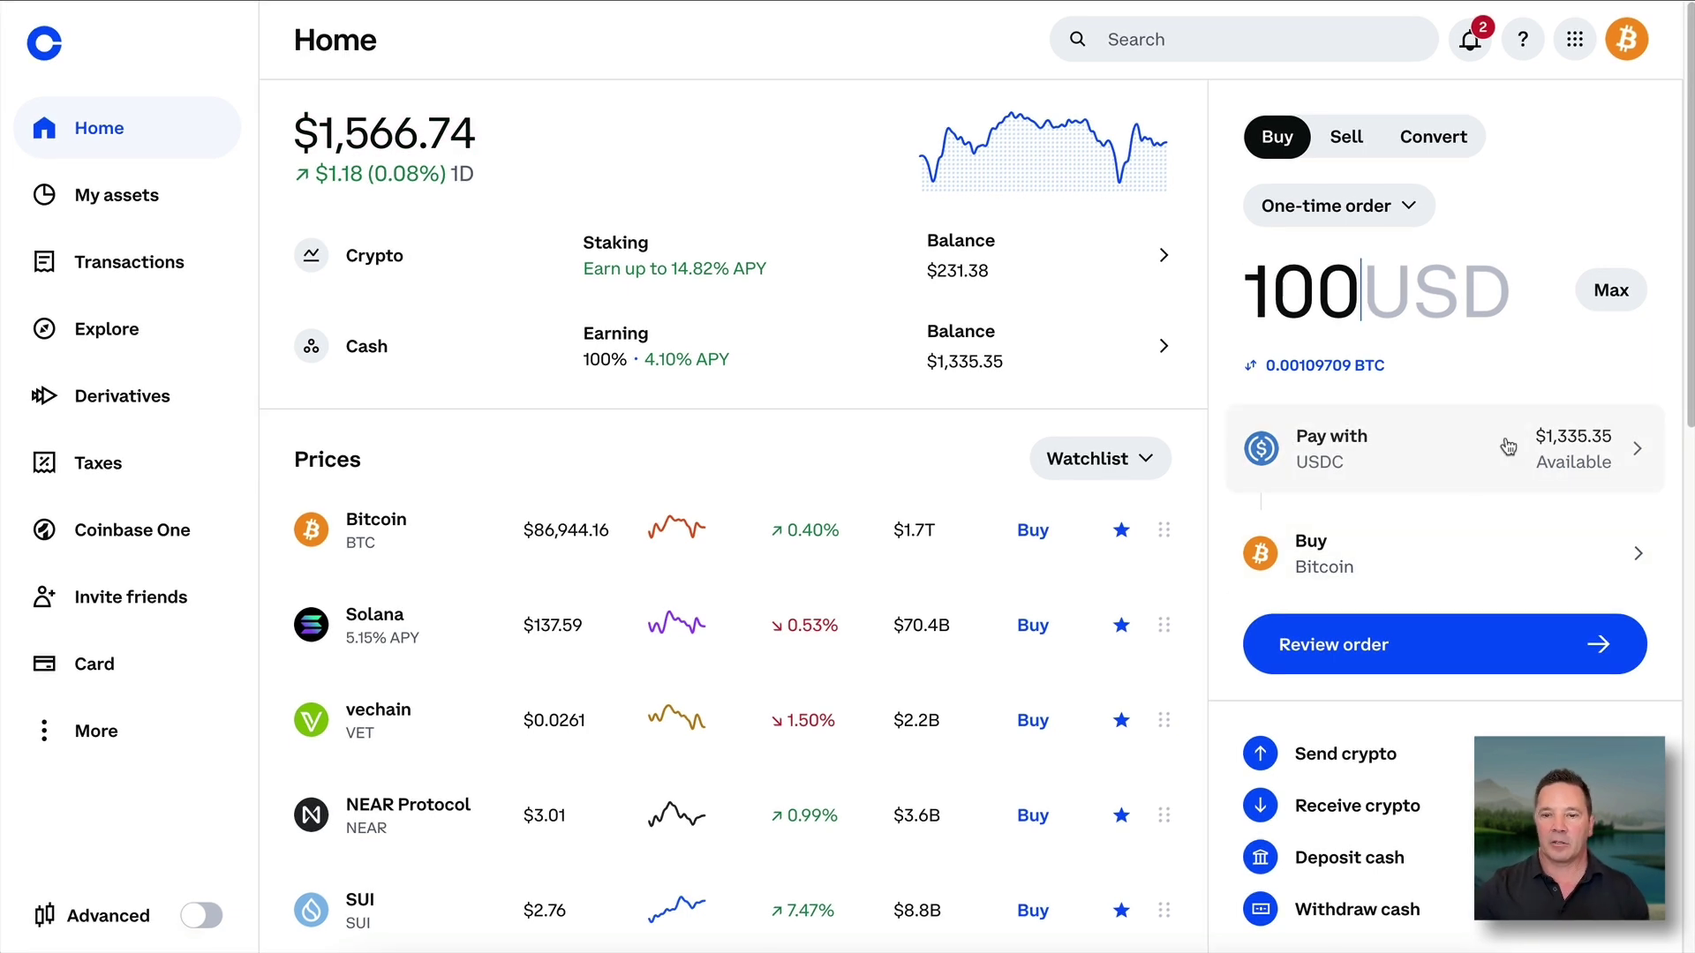
left_click(1452, 647)
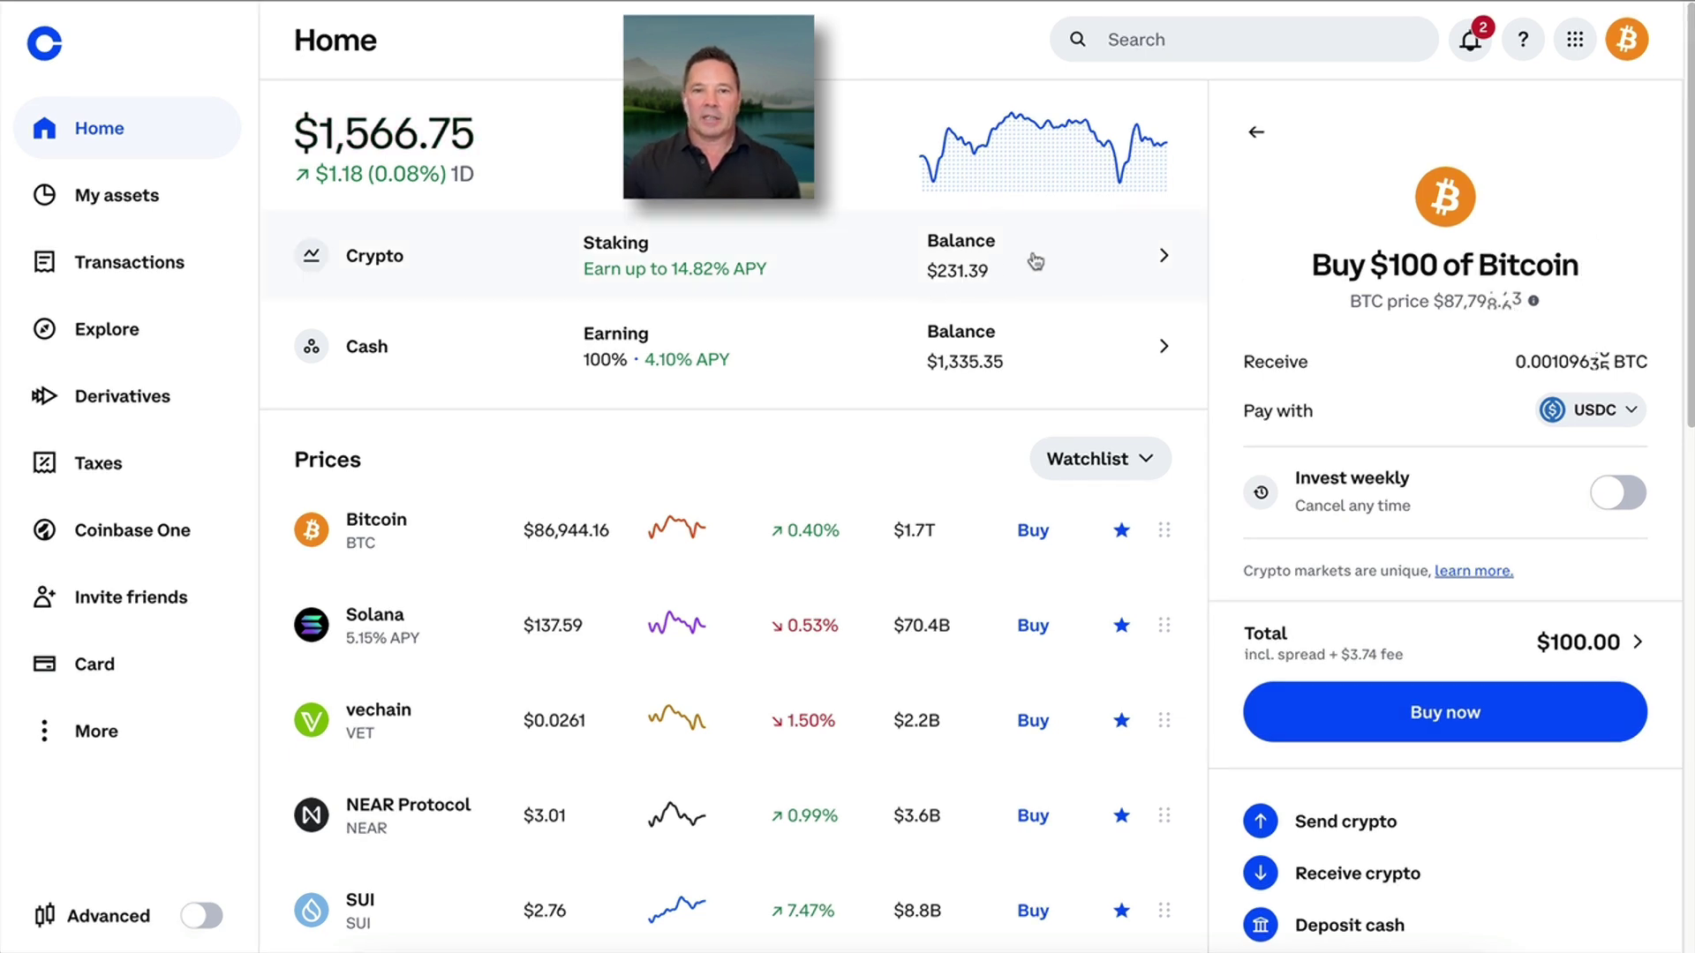
mouse_move(1155, 226)
left_mouse_down()
mouse_move(617, 507)
mouse_move(631, 481)
left_mouse_up()
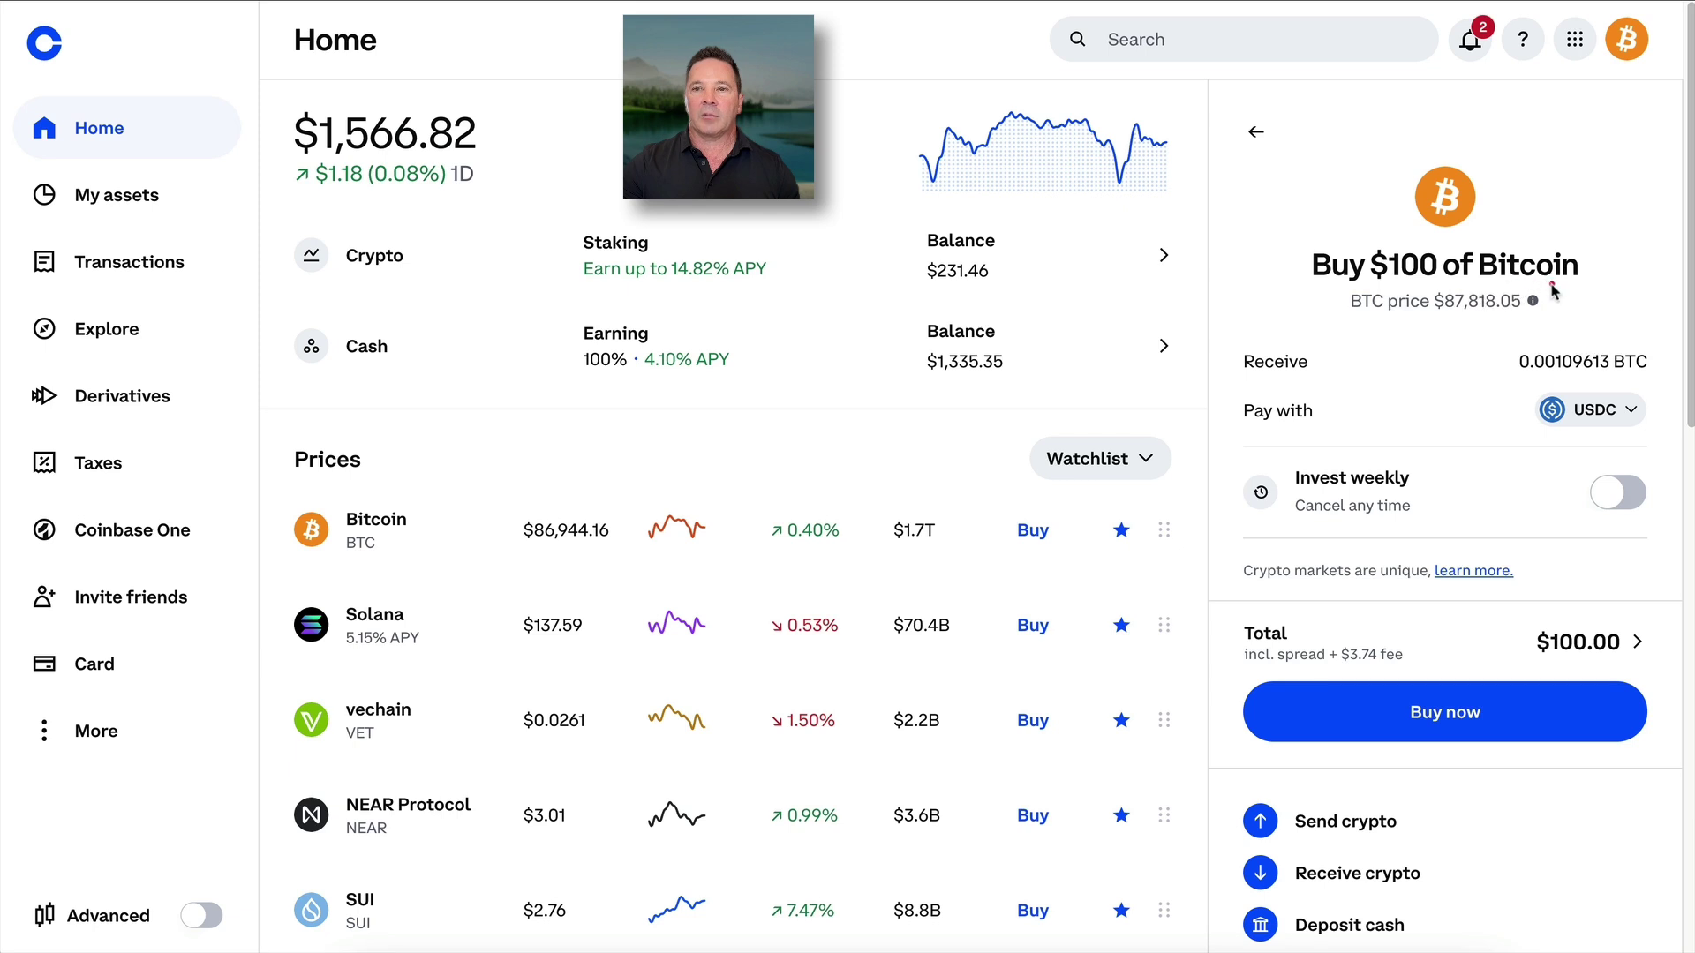
- Read the explanation of the live BTC price quote and its spread, and return to the order review
mouse_move(1553, 292)
left_mouse_down()
mouse_move(1375, 284)
mouse_move(1446, 326)
mouse_move(1593, 298)
mouse_move(1488, 289)
left_mouse_up()
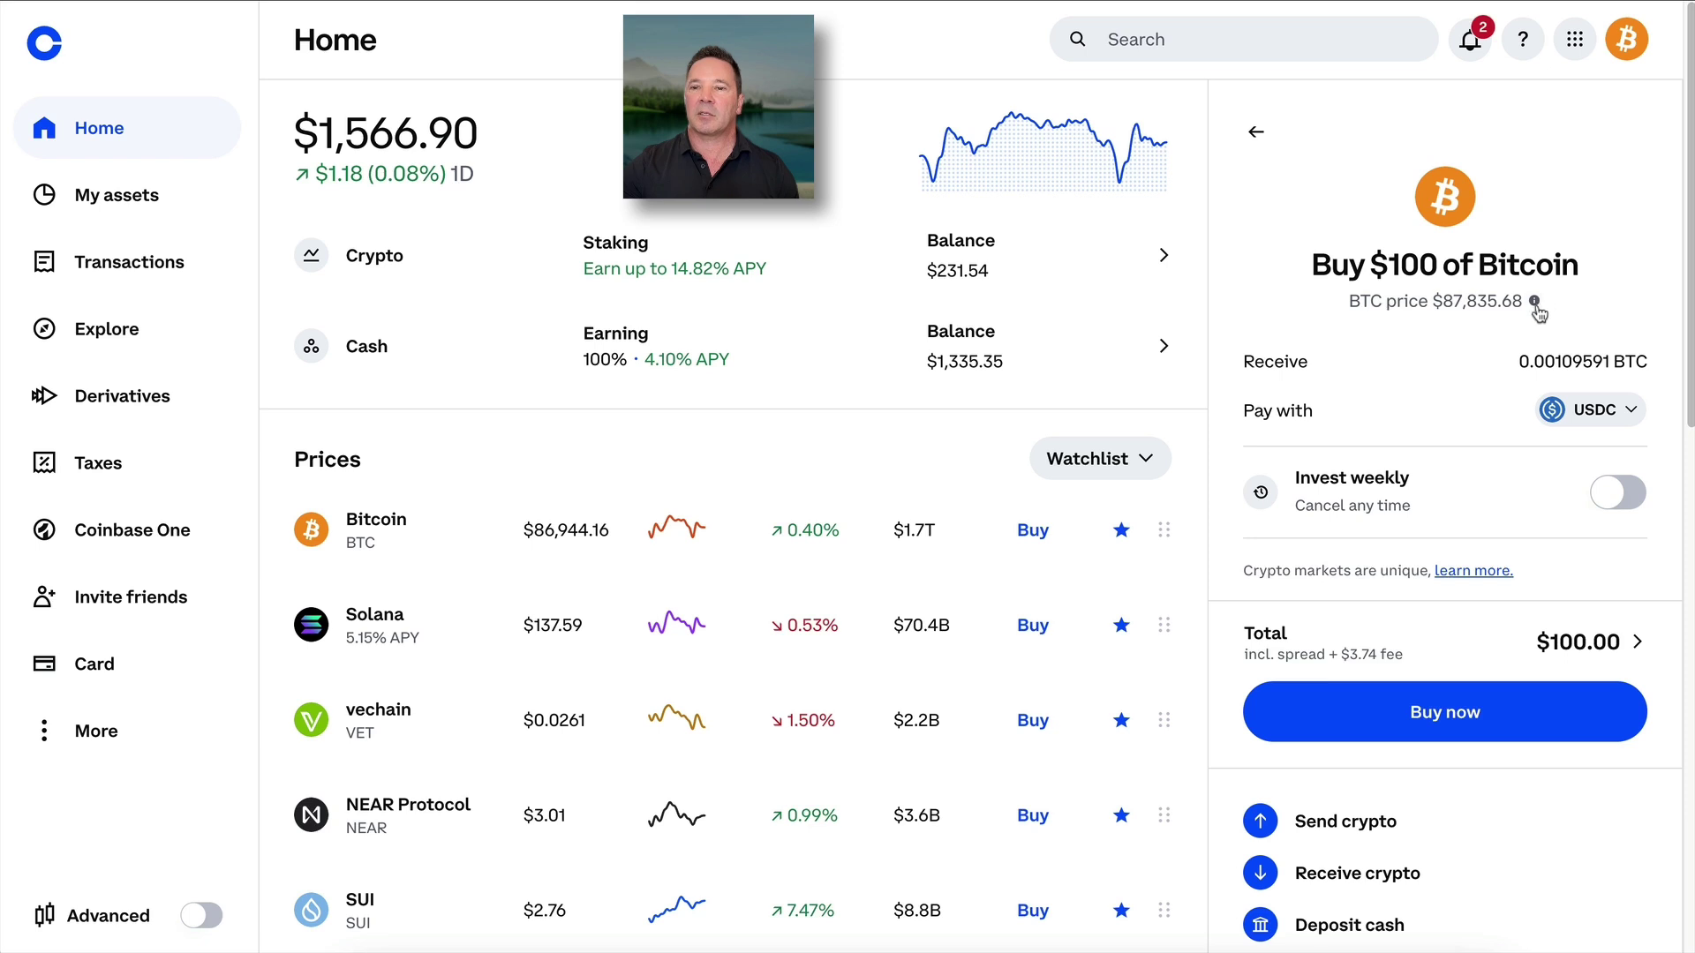
mouse_move(1558, 288)
left_mouse_down()
mouse_move(1515, 310)
mouse_move(1556, 326)
mouse_move(1563, 289)
left_mouse_up()
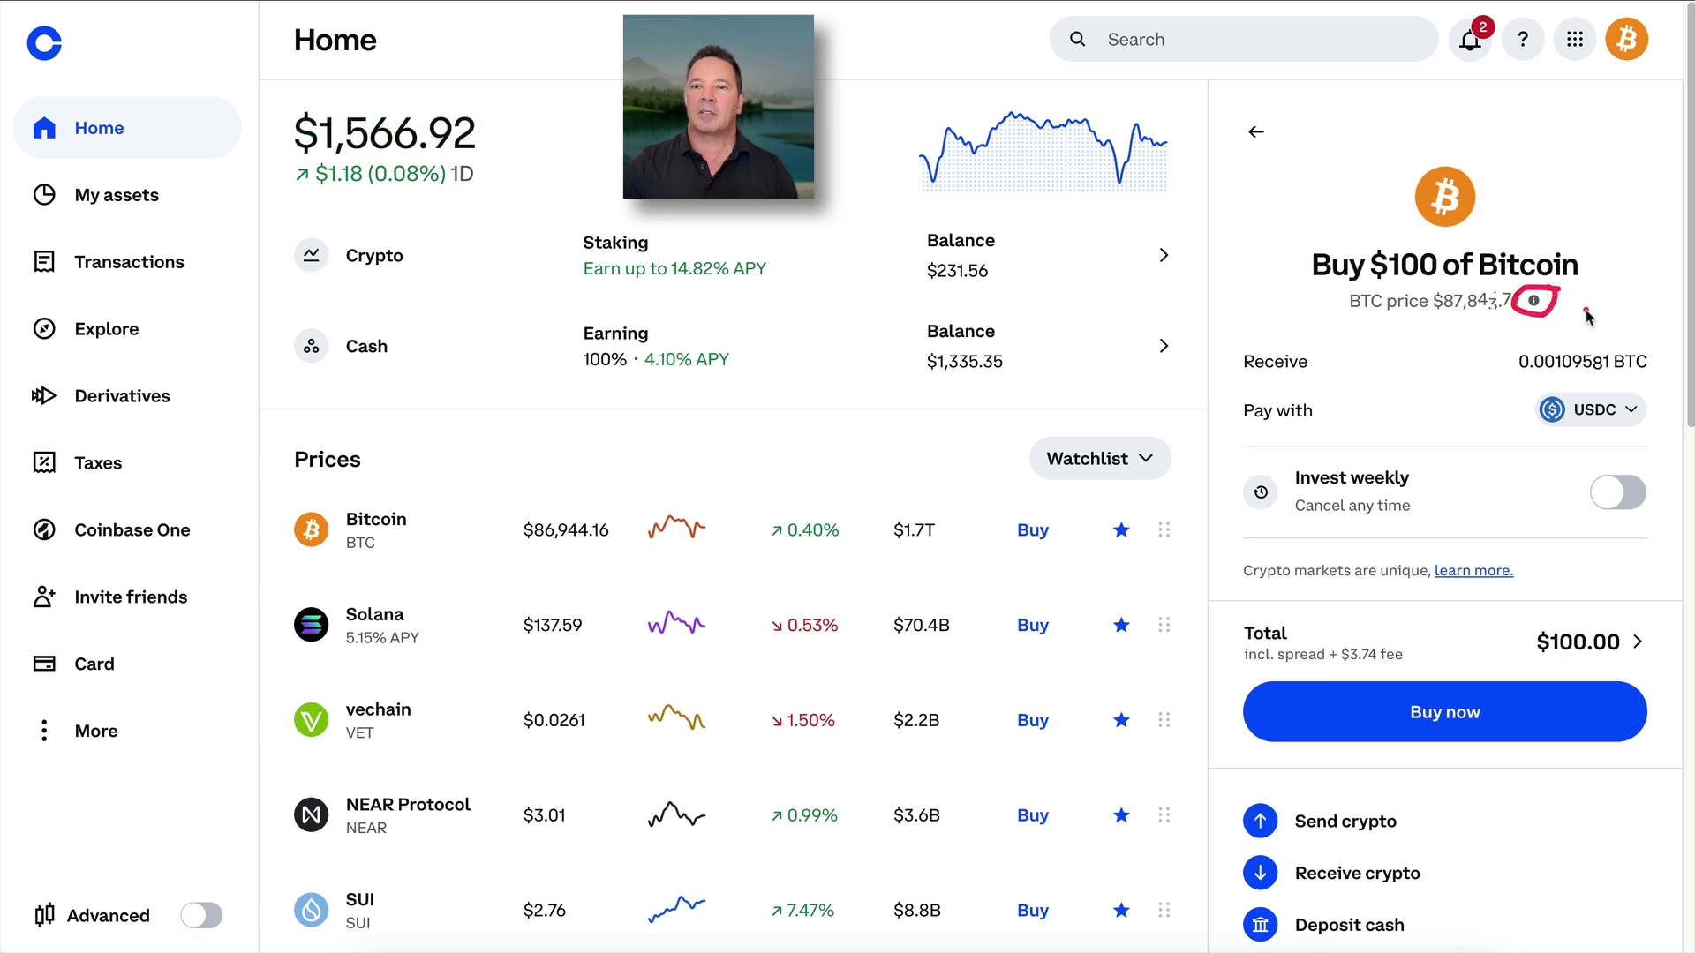
left_click(1534, 301)
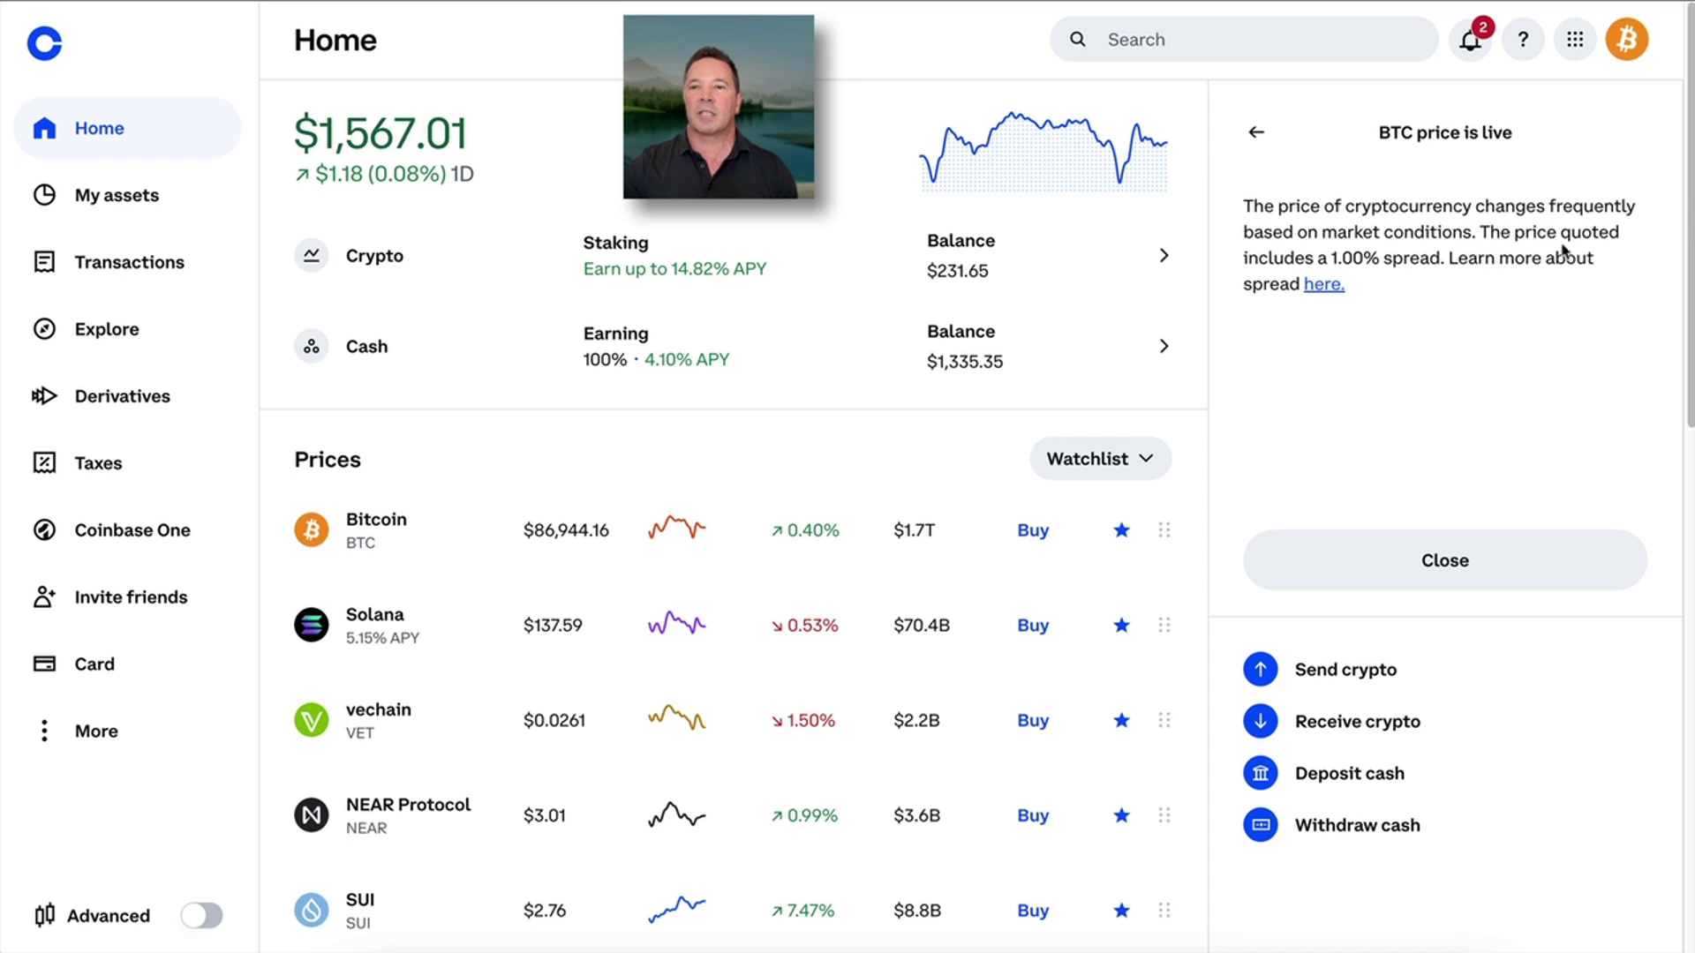
mouse_move(1399, 241)
left_mouse_down()
mouse_move(1324, 216)
mouse_move(1421, 290)
mouse_move(1295, 196)
mouse_move(1386, 200)
left_mouse_up()
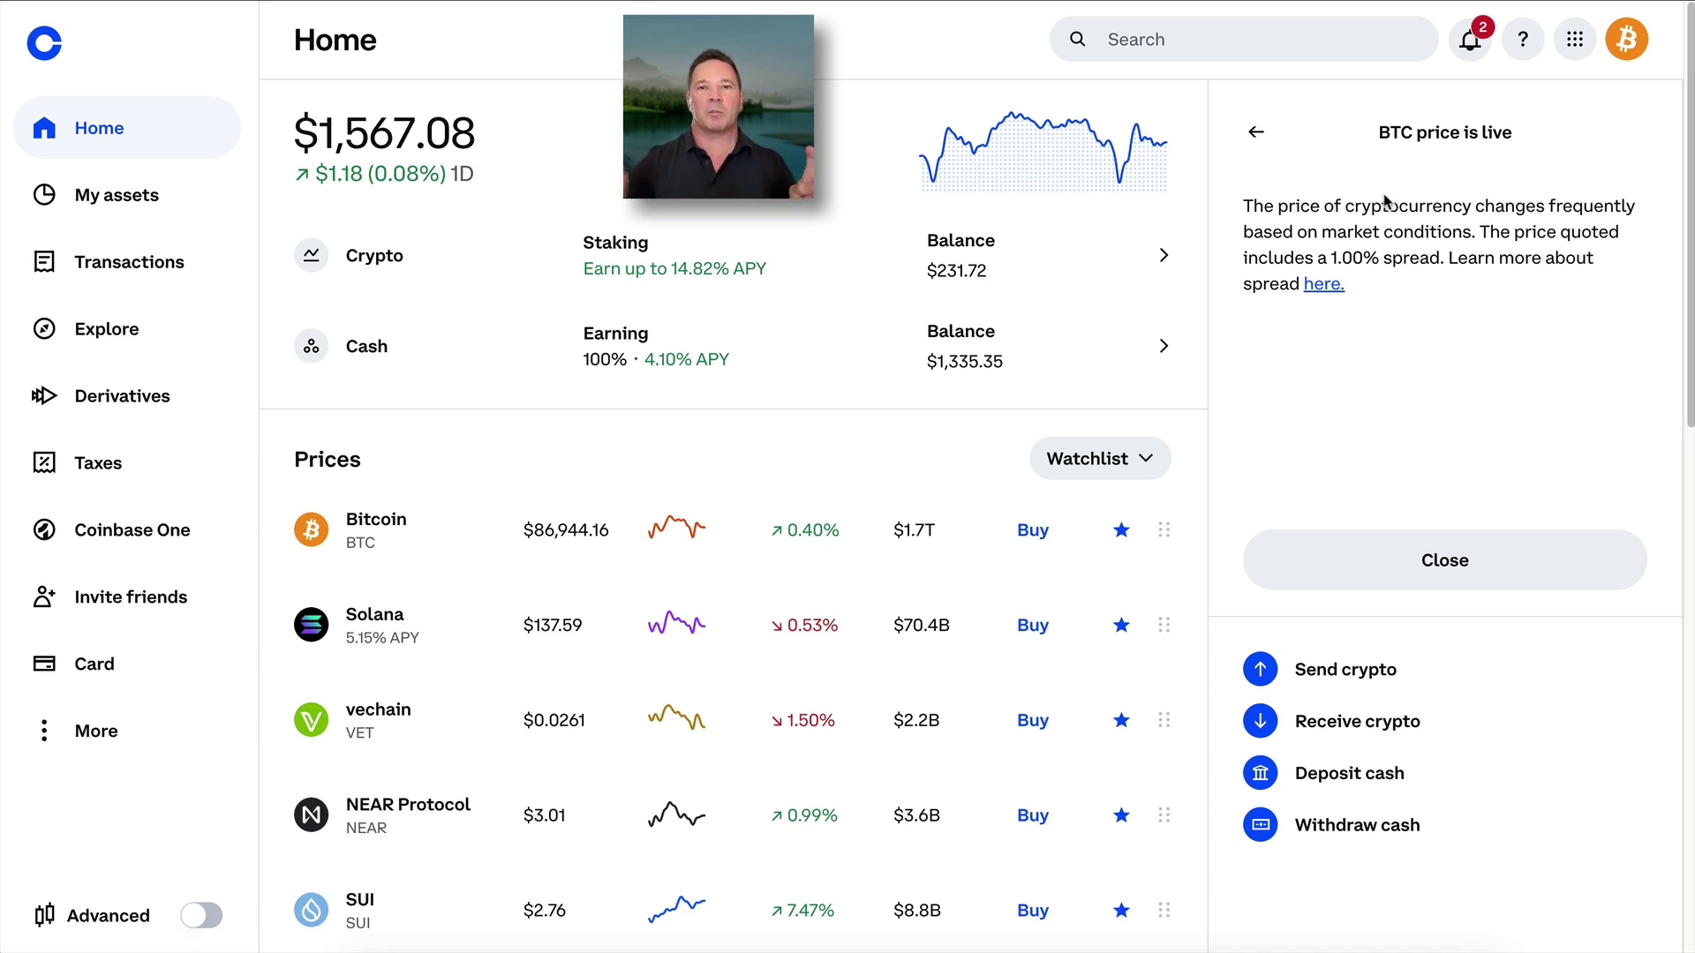
left_click(1258, 134)
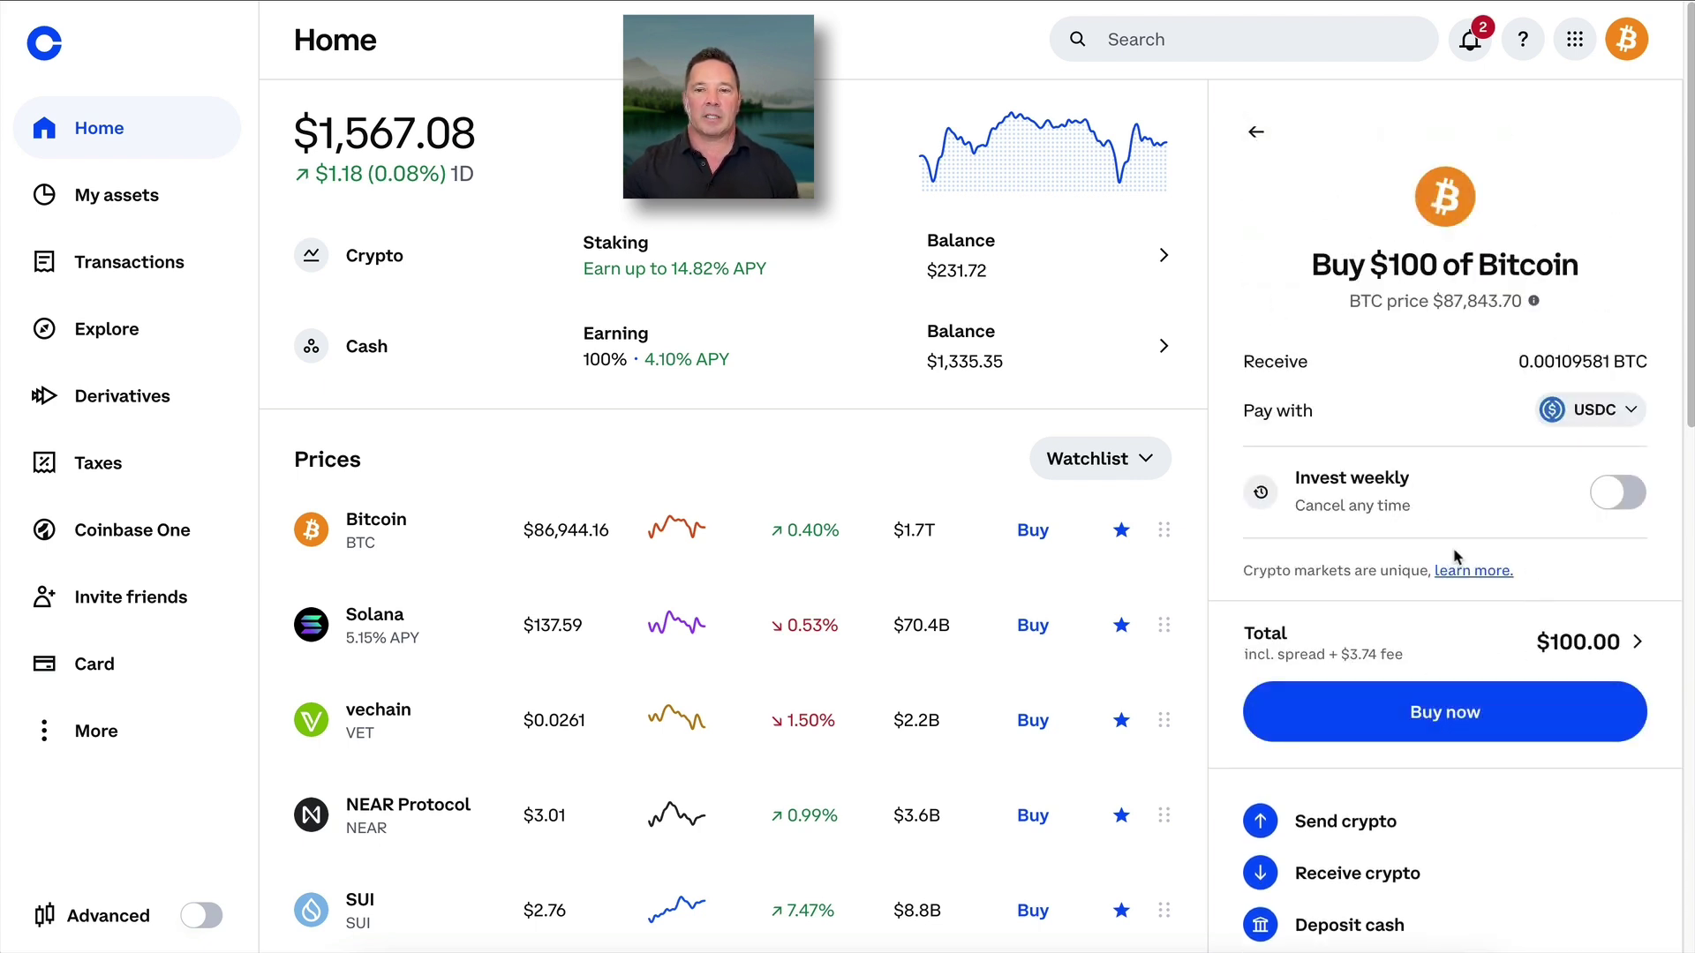
- Examine the order's fee and total, and compare its quoted BTC price with Bitcoin's price in the watchlist
mouse_move(1455, 619)
left_mouse_down()
mouse_move(1236, 632)
mouse_move(1241, 673)
mouse_move(1431, 675)
mouse_move(1466, 628)
mouse_move(1409, 616)
mouse_move(1335, 637)
mouse_move(1329, 669)
mouse_move(1398, 678)
left_mouse_up()
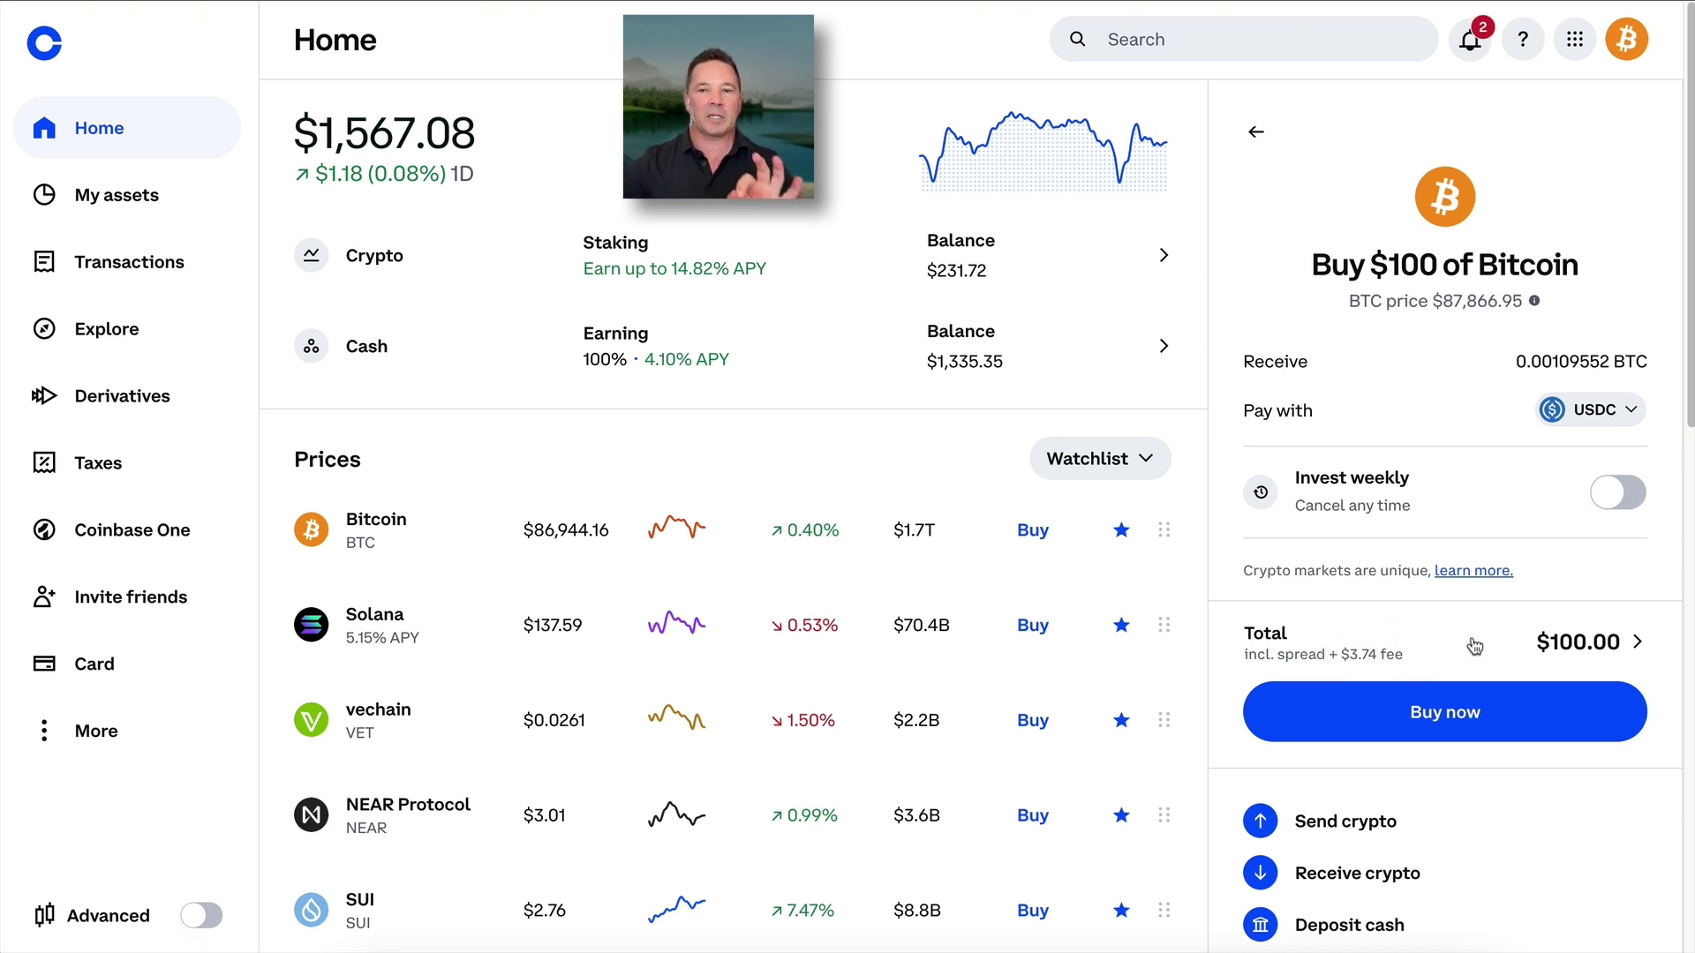
mouse_move(1330, 616)
left_mouse_down()
mouse_move(1202, 646)
mouse_move(1324, 678)
mouse_move(1320, 616)
left_mouse_up()
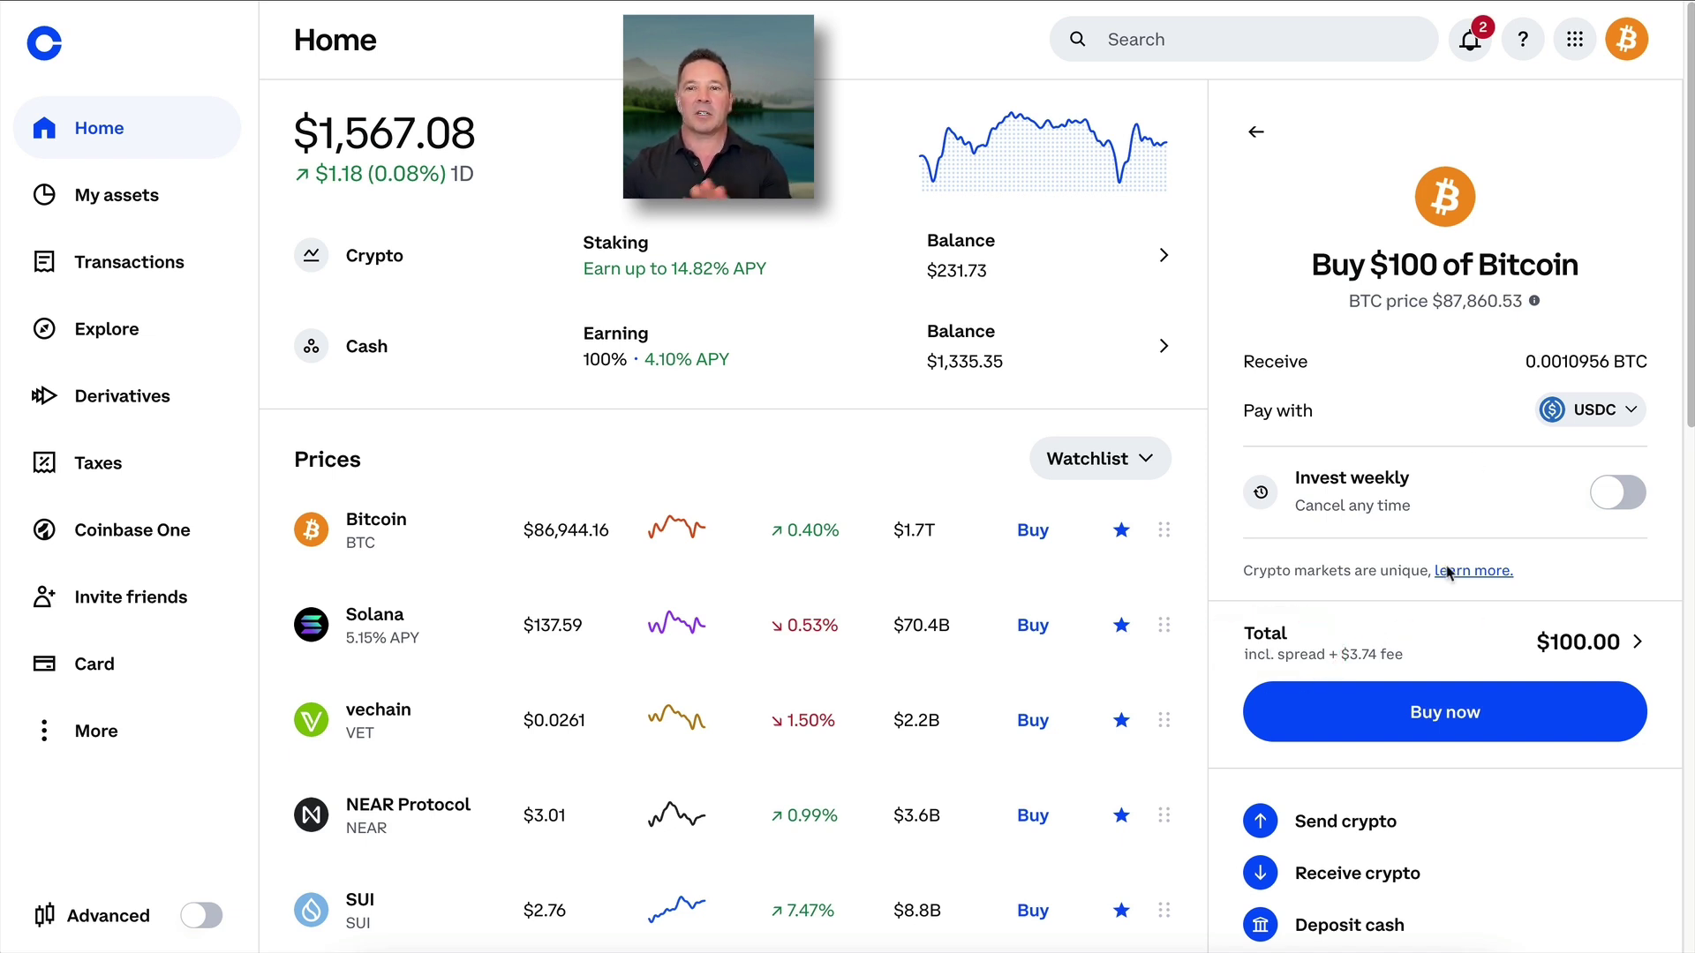
mouse_move(1589, 279)
left_mouse_down()
mouse_move(1594, 311)
mouse_move(1582, 281)
left_mouse_up()
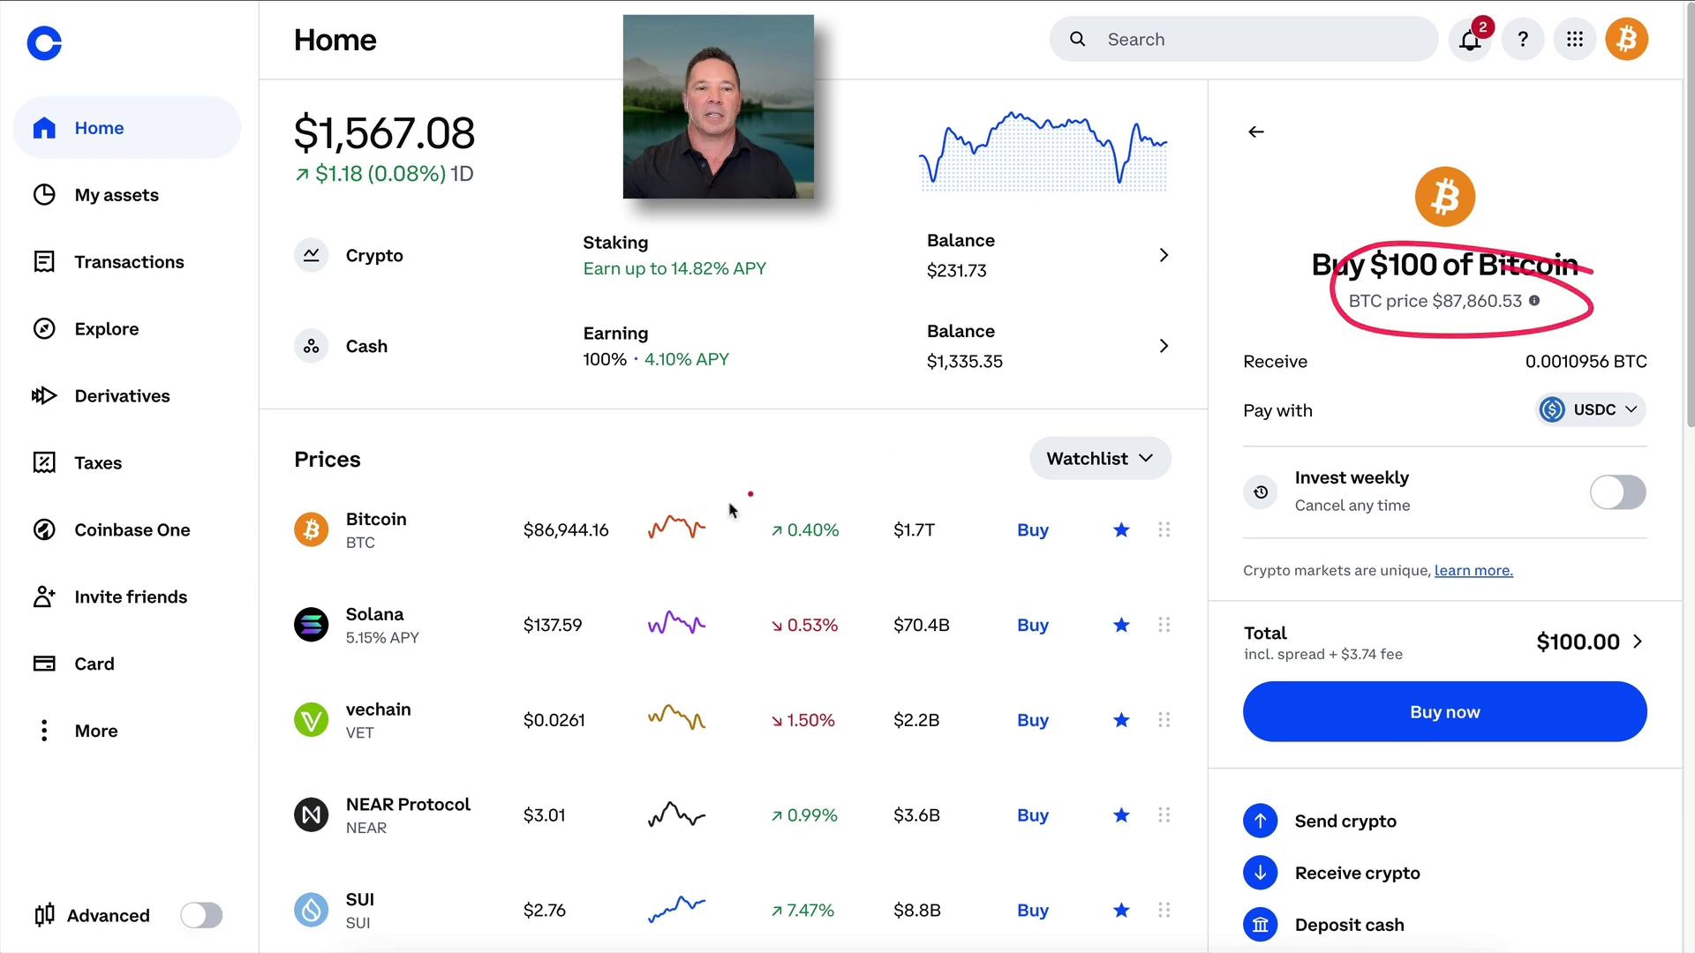
left_click_drag(654, 480, 623, 516)
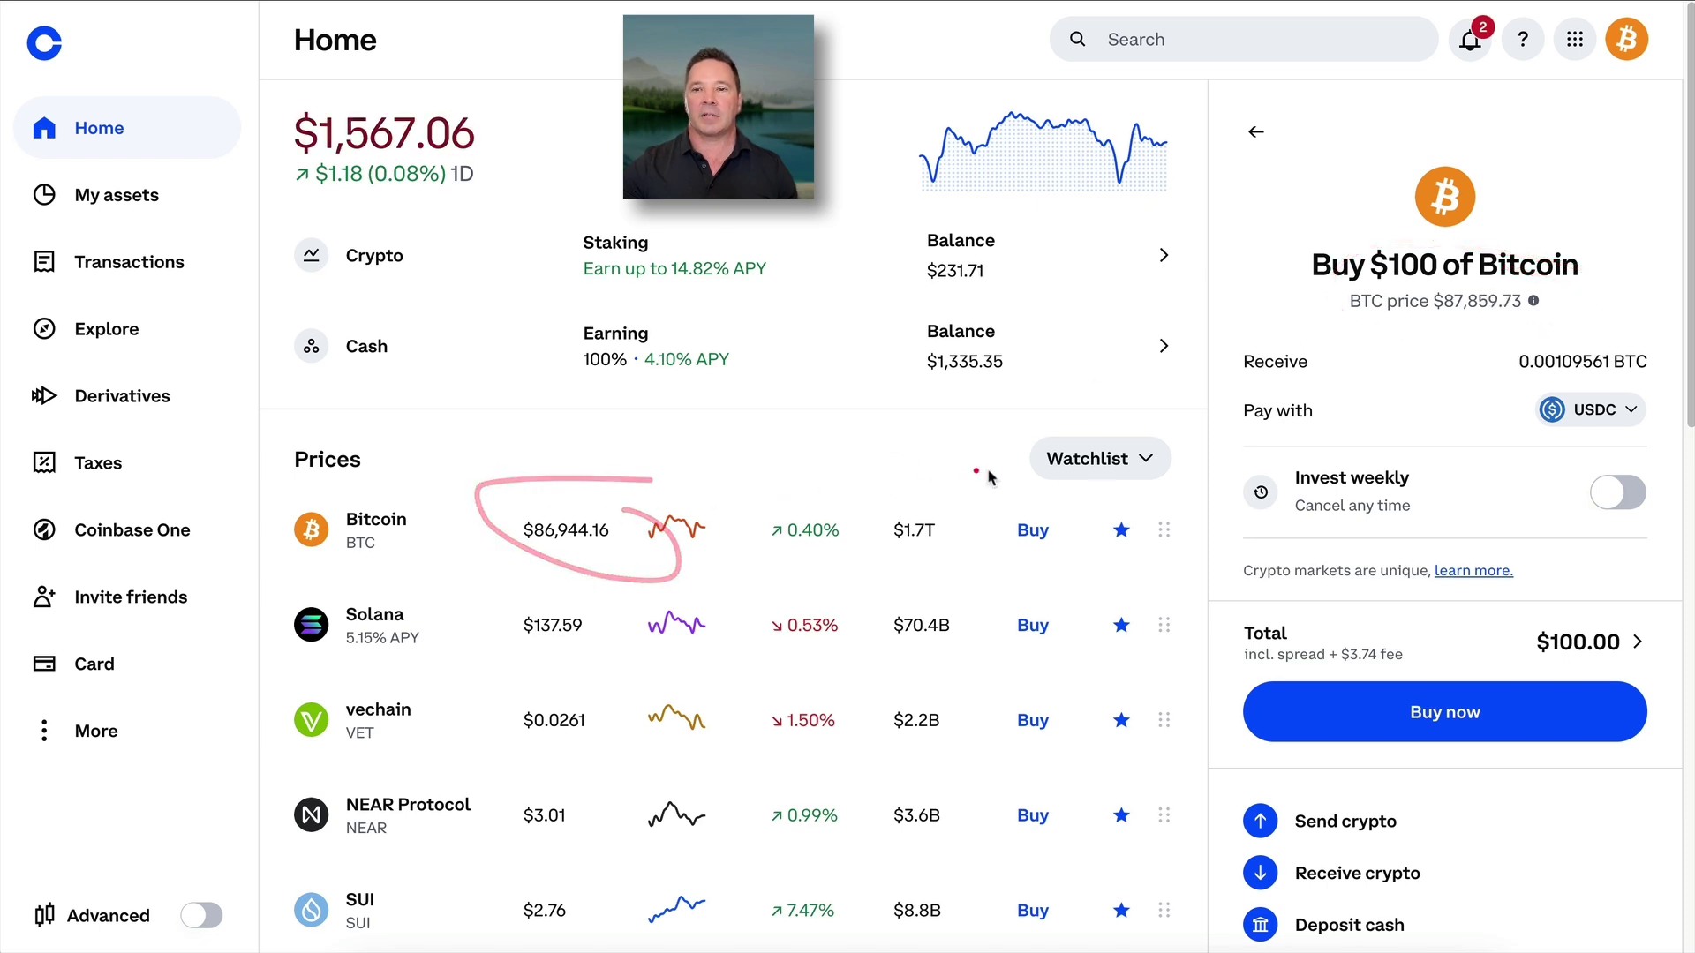
left_click(1322, 307)
left_click_drag(1298, 278, 1575, 264)
left_click_drag(1431, 347, 1448, 350)
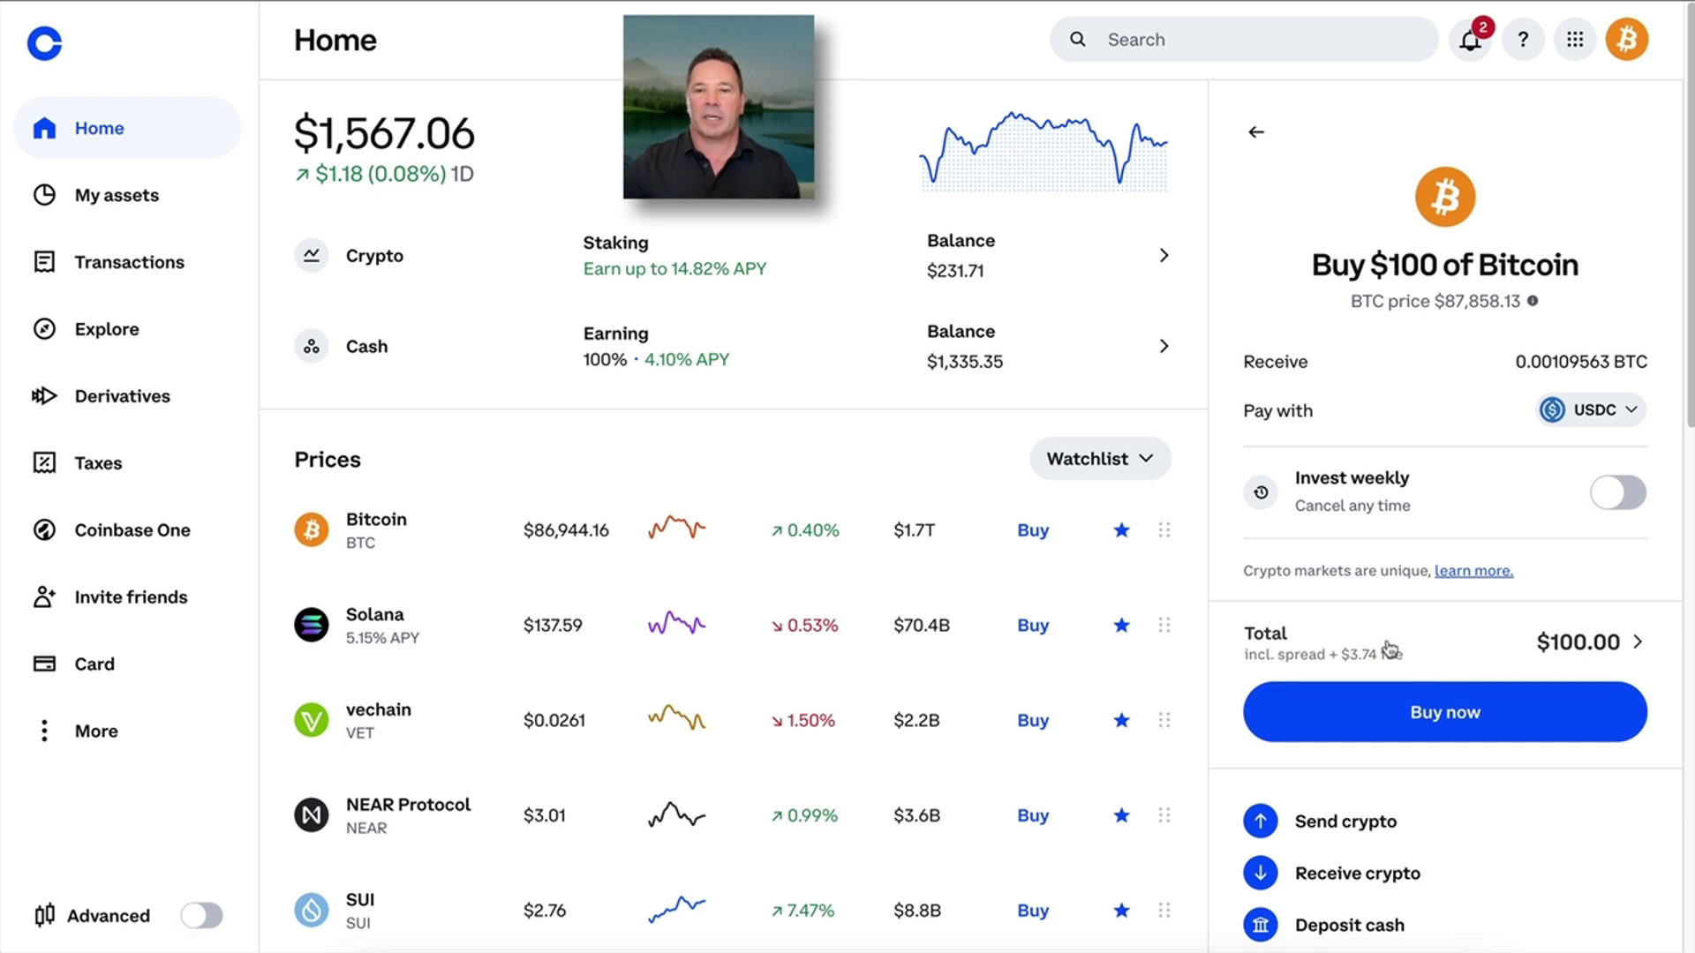
mouse_move(1422, 633)
left_mouse_down()
mouse_move(1351, 628)
mouse_move(1328, 675)
mouse_move(1424, 658)
left_mouse_up()
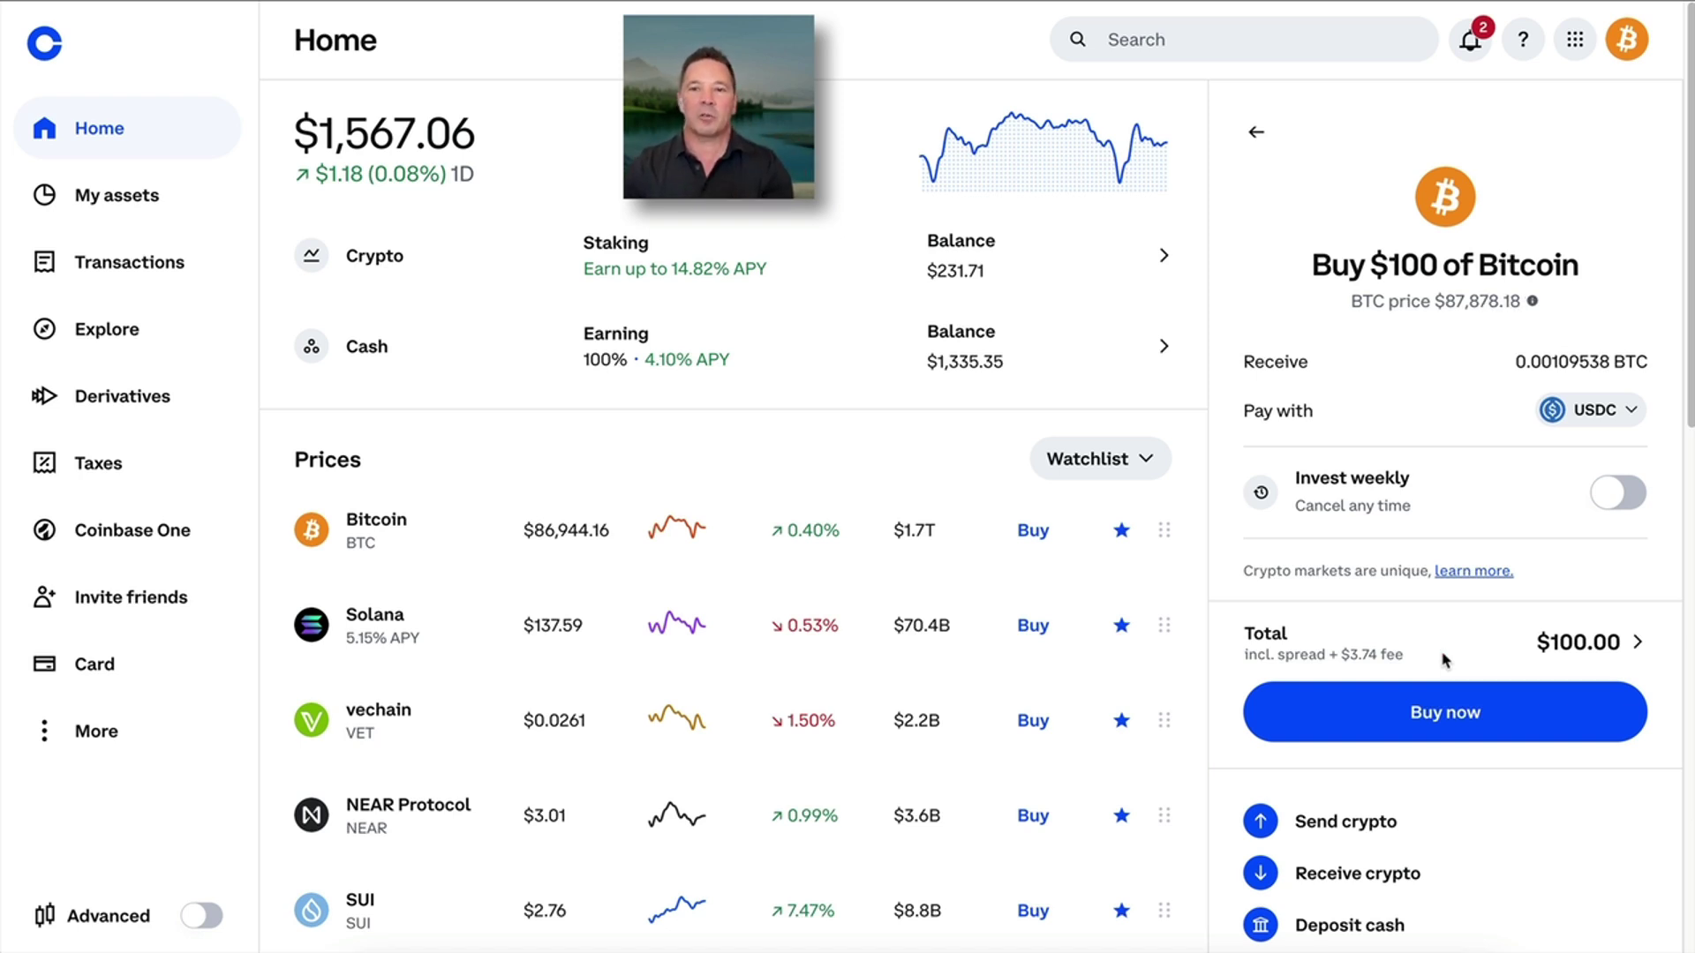
left_click_drag(1574, 549, 1580, 616)
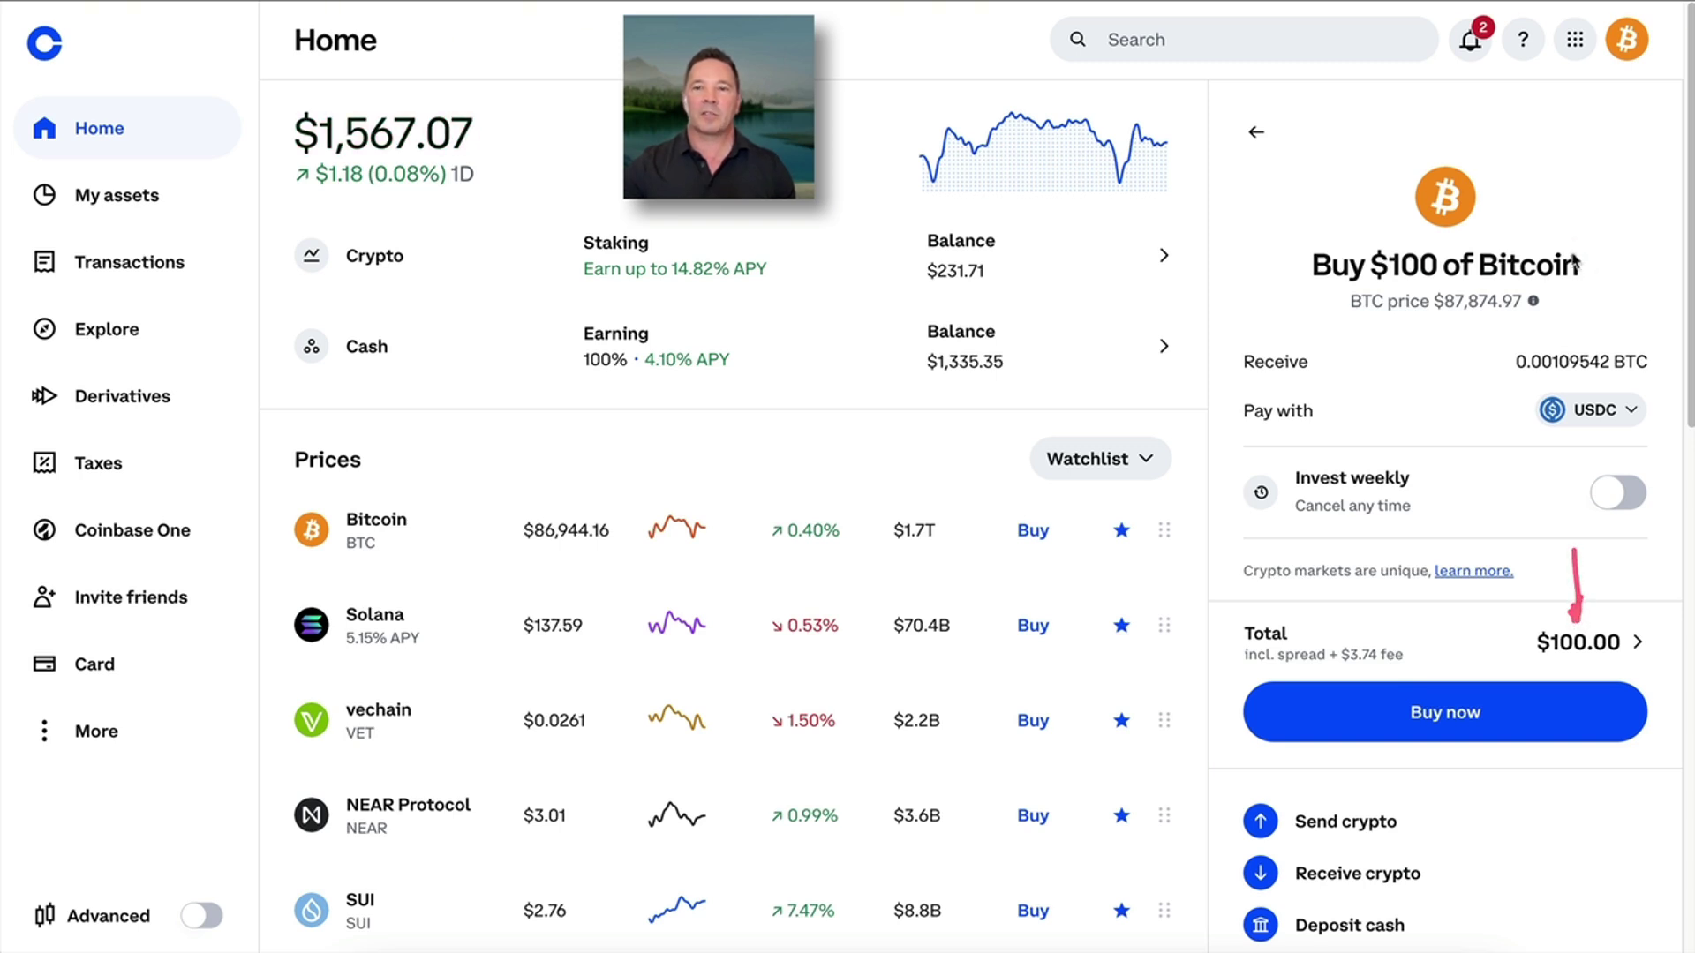
left_click_drag(1563, 196, 1537, 270)
mouse_move(1451, 510)
left_mouse_down()
mouse_move(1377, 637)
mouse_move(1402, 618)
left_mouse_up()
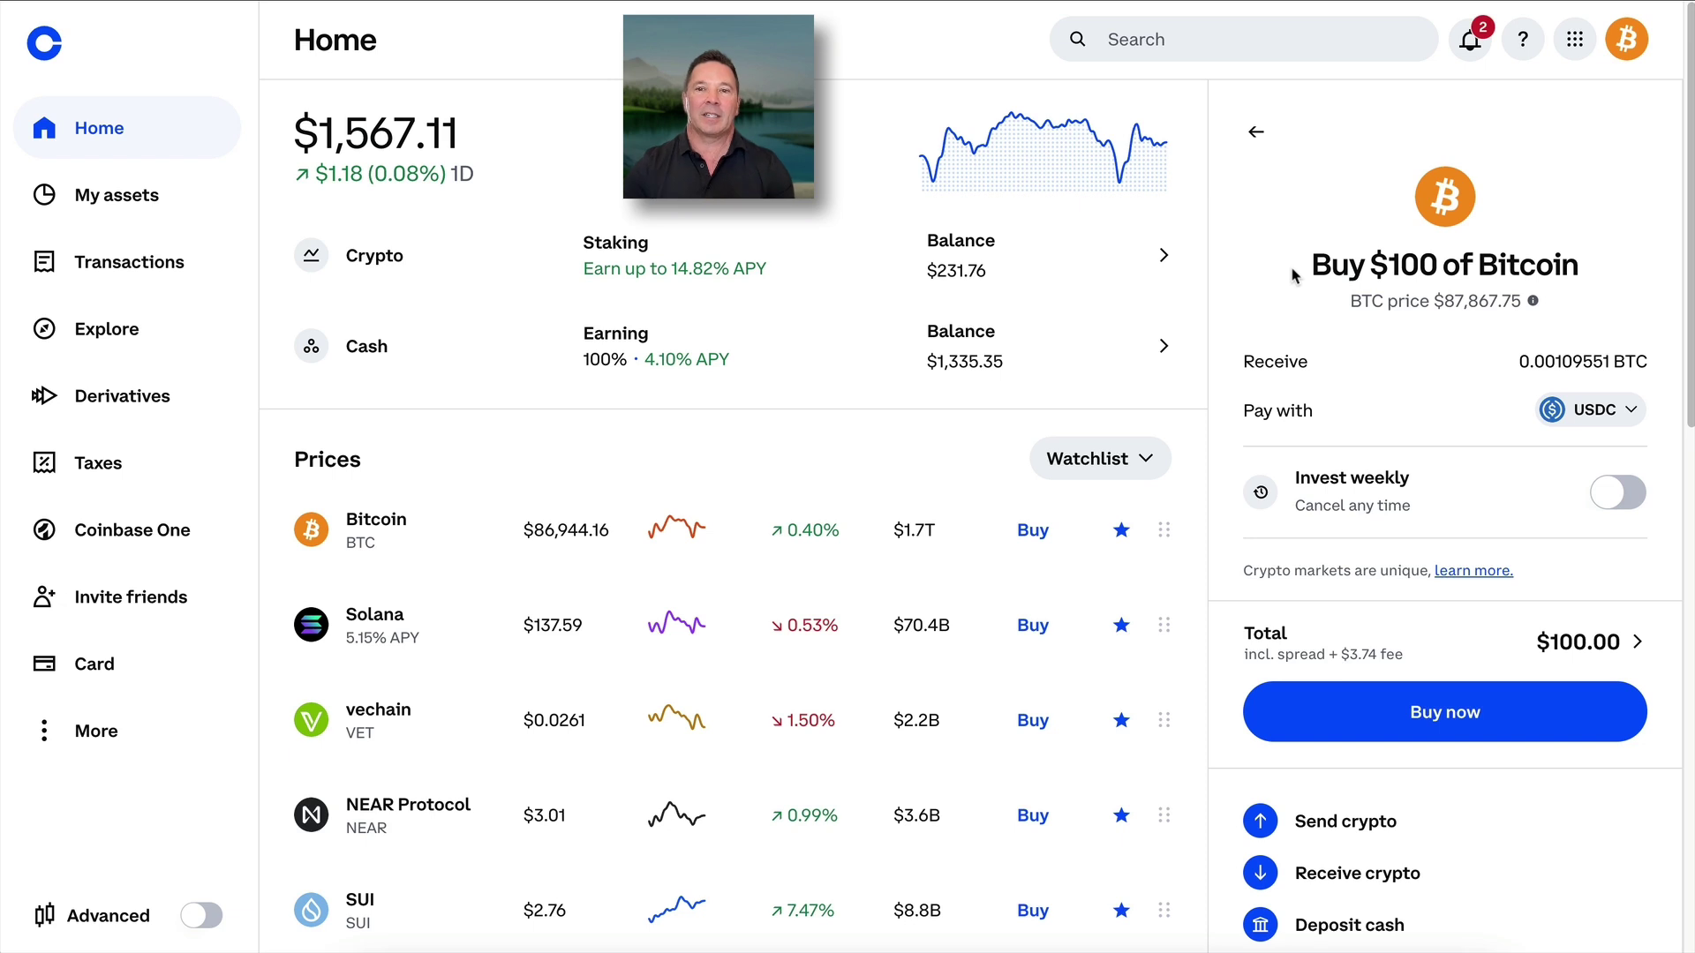
- Change the Bitcoin buy amount to 1000 USD and review the order's BTC price and fee
left_click(1256, 135)
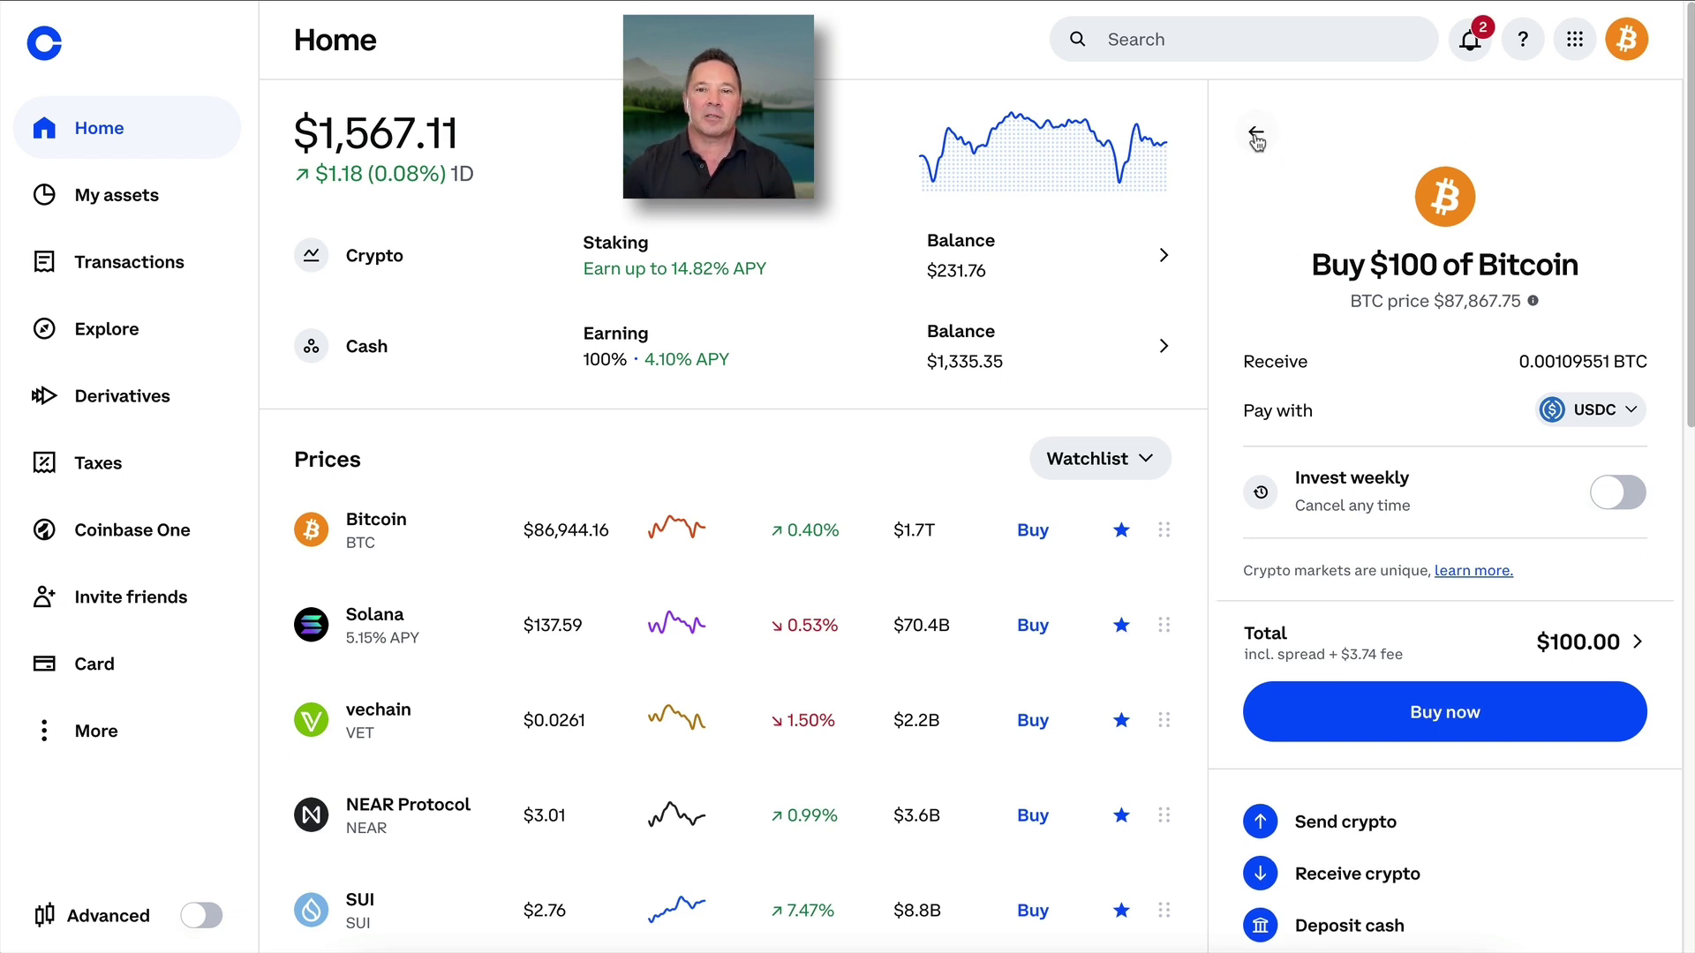
type("000")
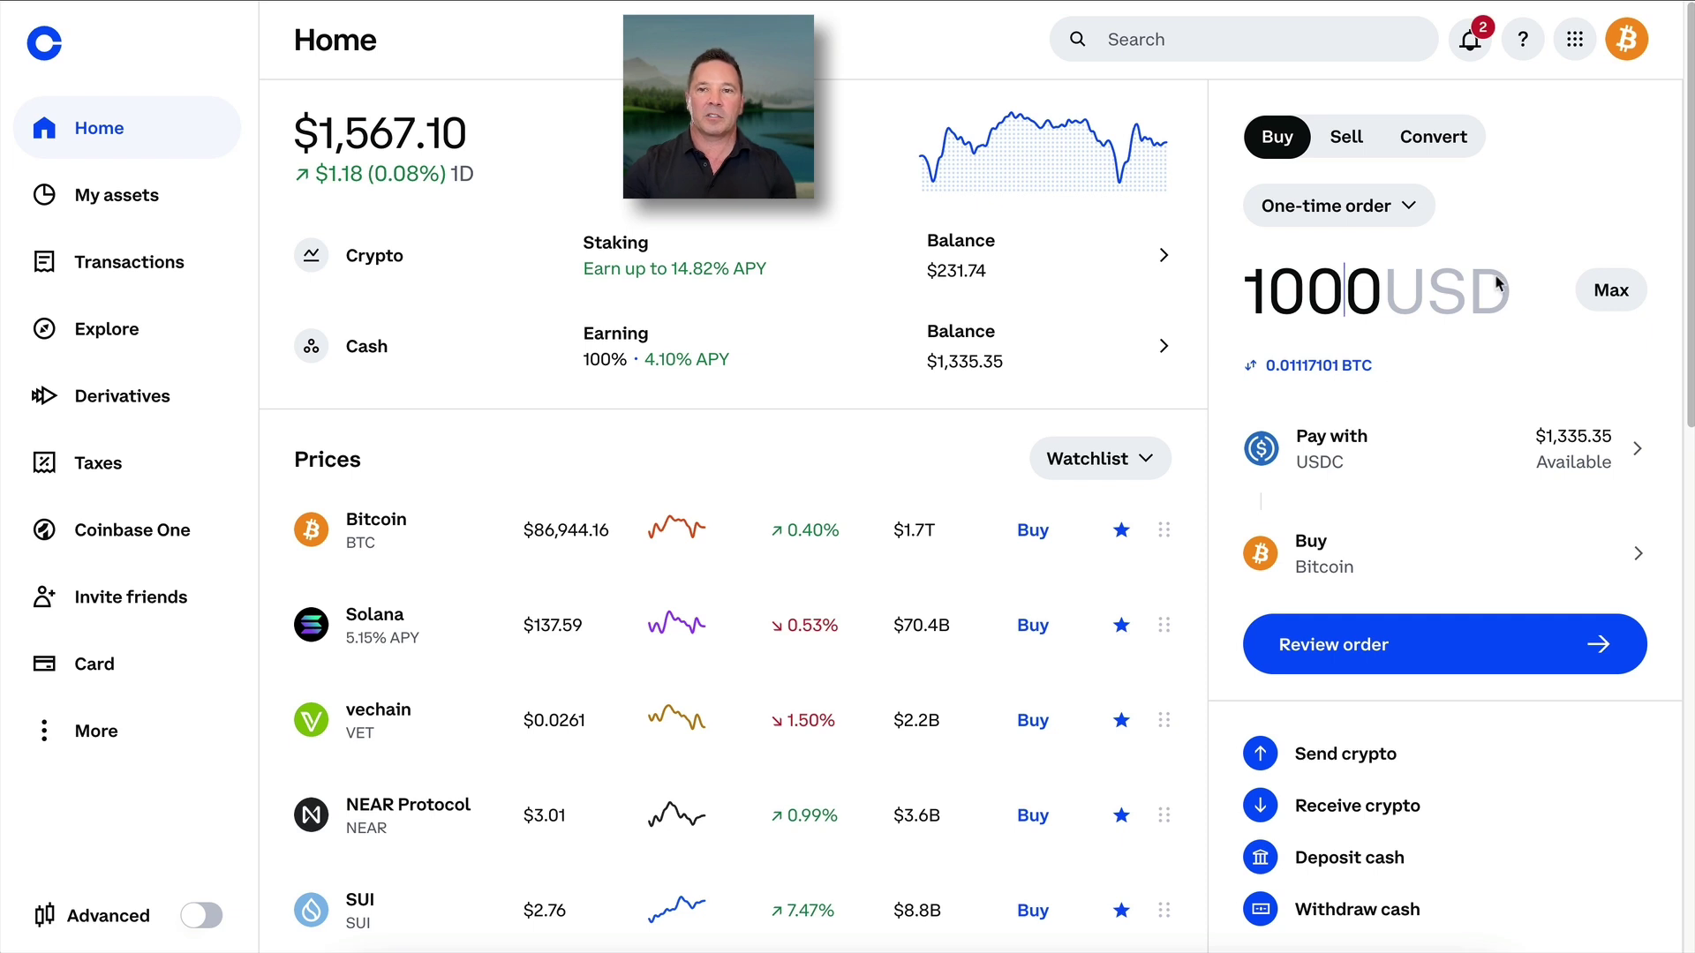
left_click(1388, 653)
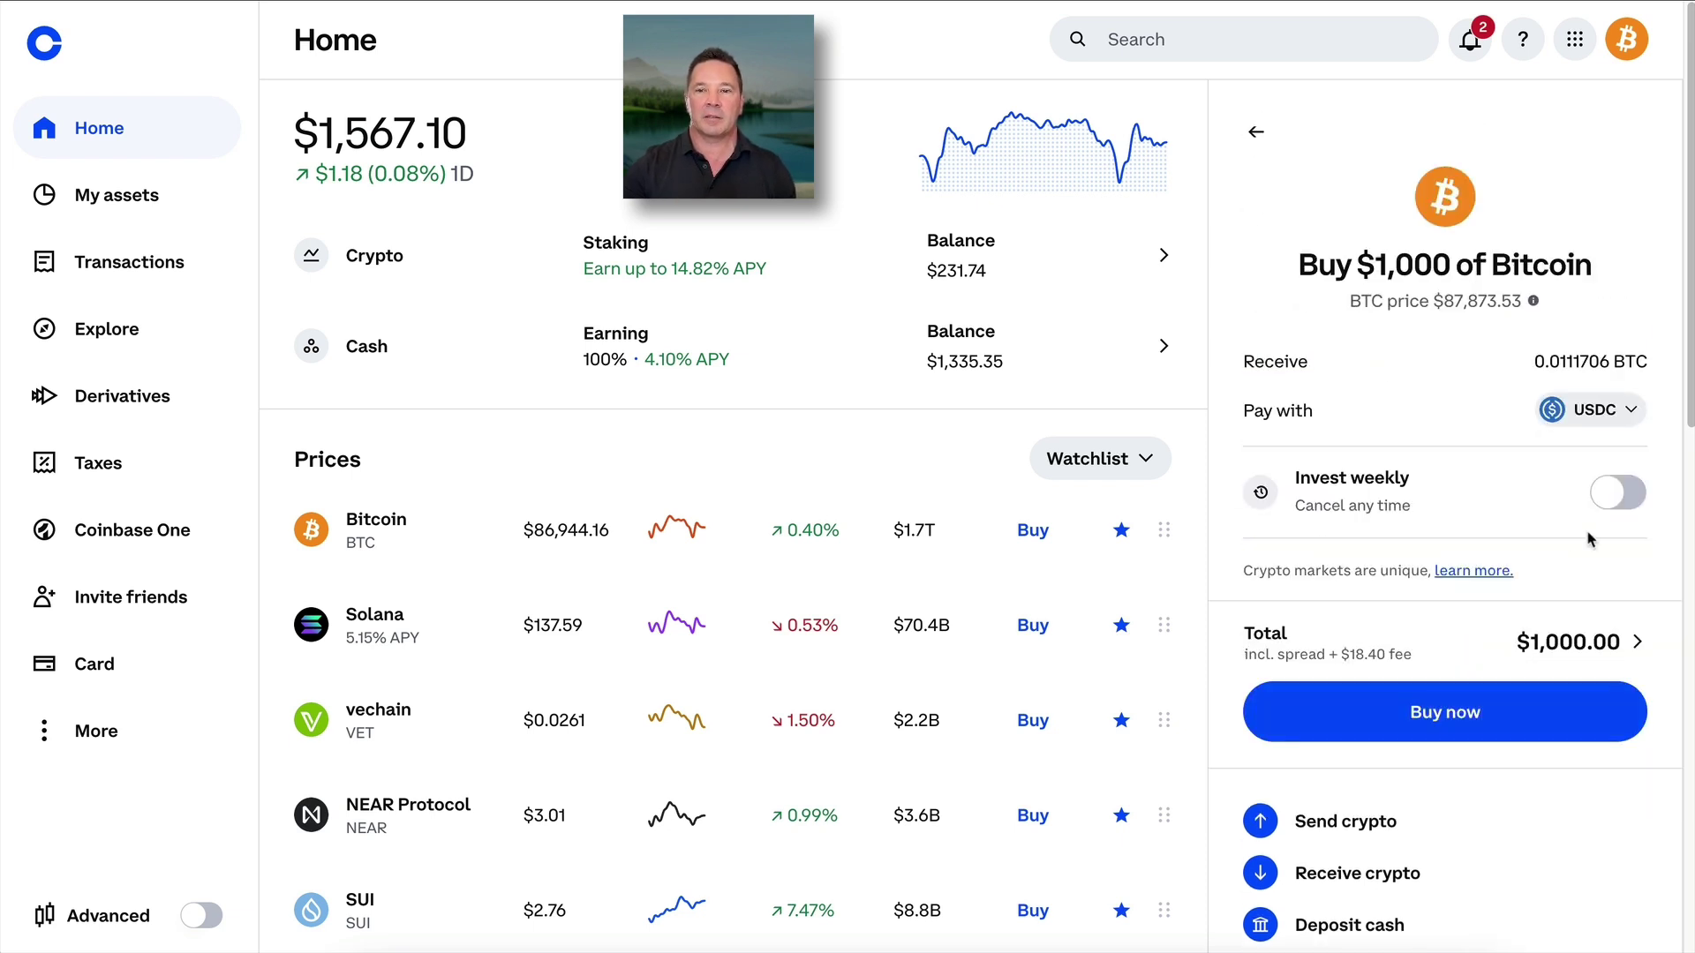
mouse_move(1580, 281)
left_mouse_down()
mouse_move(1341, 297)
mouse_move(1511, 304)
left_mouse_up()
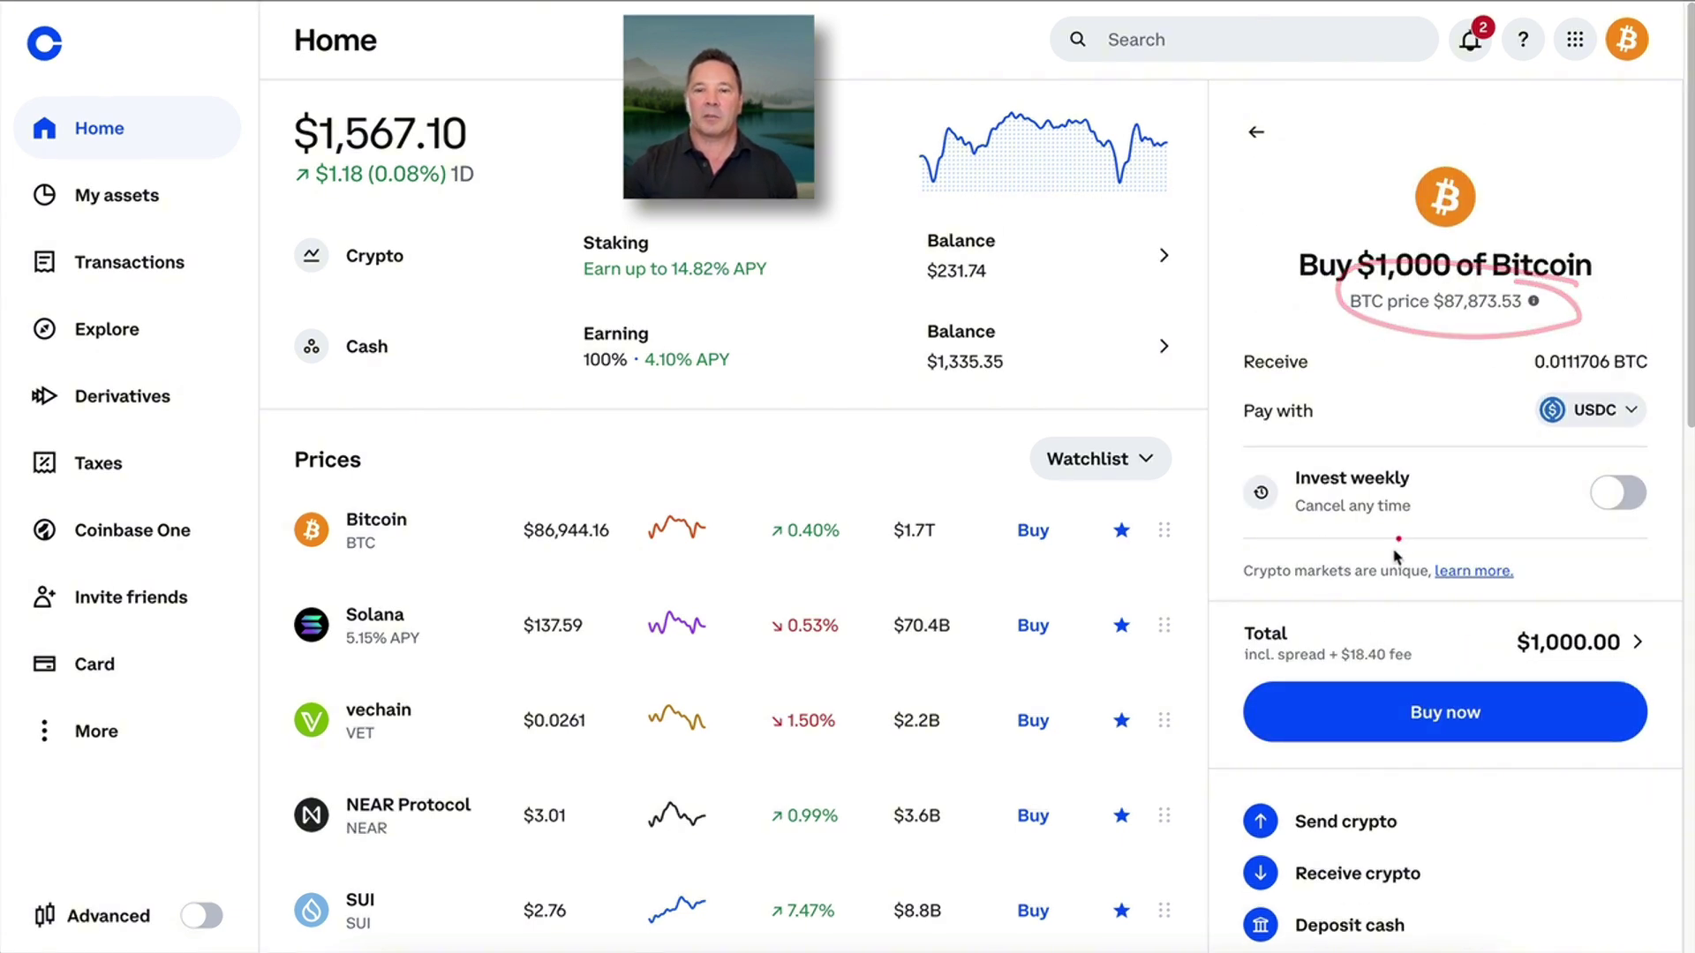
left_click_drag(1401, 534, 1371, 642)
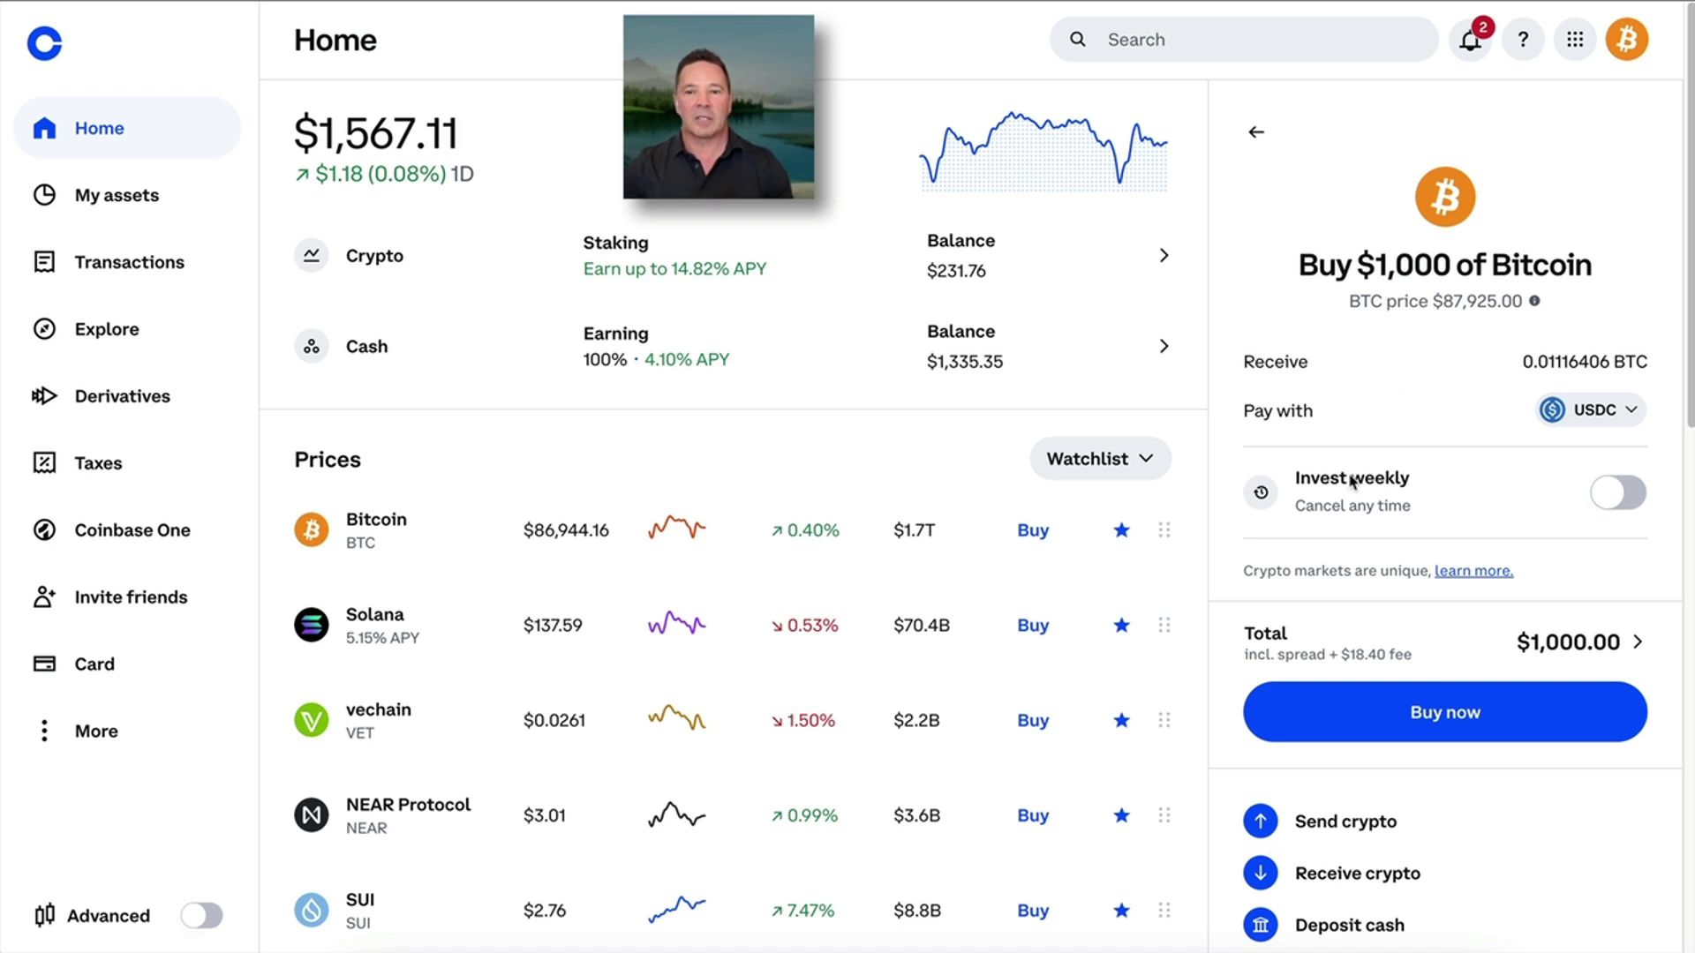
mouse_move(1417, 488)
left_mouse_down()
mouse_move(1373, 628)
mouse_move(1329, 585)
mouse_move(1277, 634)
left_mouse_up()
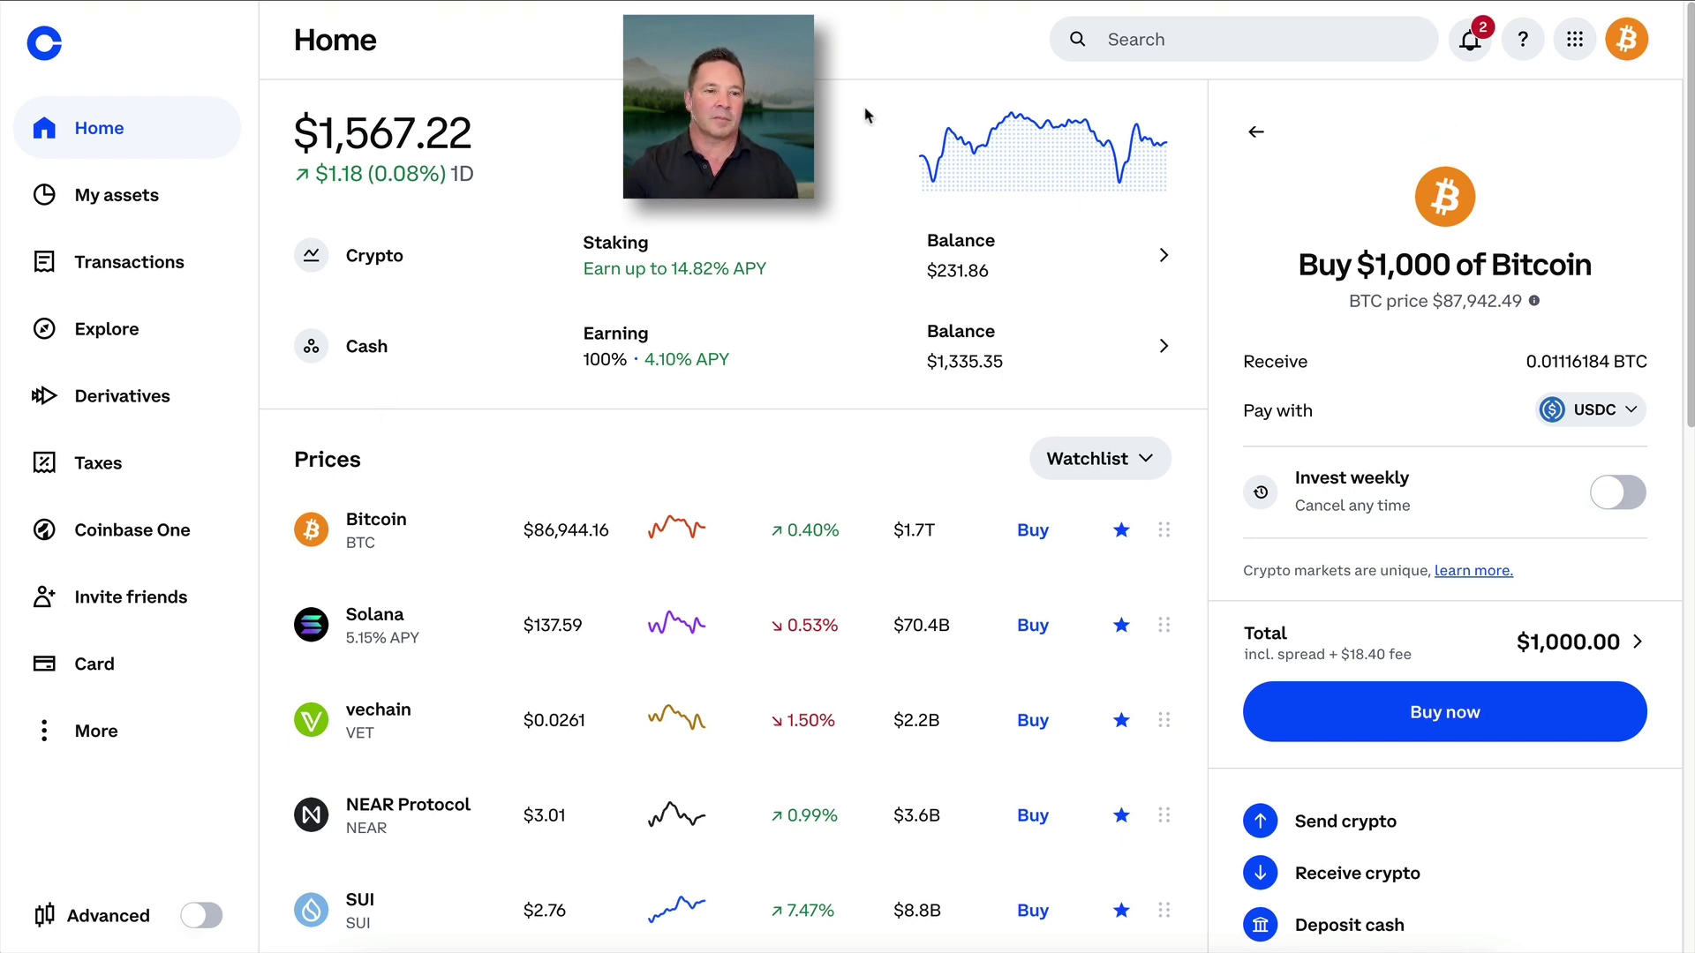
- Leave the order review, clear the buy amount and turn on Coinbase Advanced
mouse_move(1390, 188)
left_mouse_down()
mouse_move(543, 322)
mouse_move(203, 671)
mouse_move(104, 878)
left_mouse_up()
left_click_drag(110, 821, 101, 878)
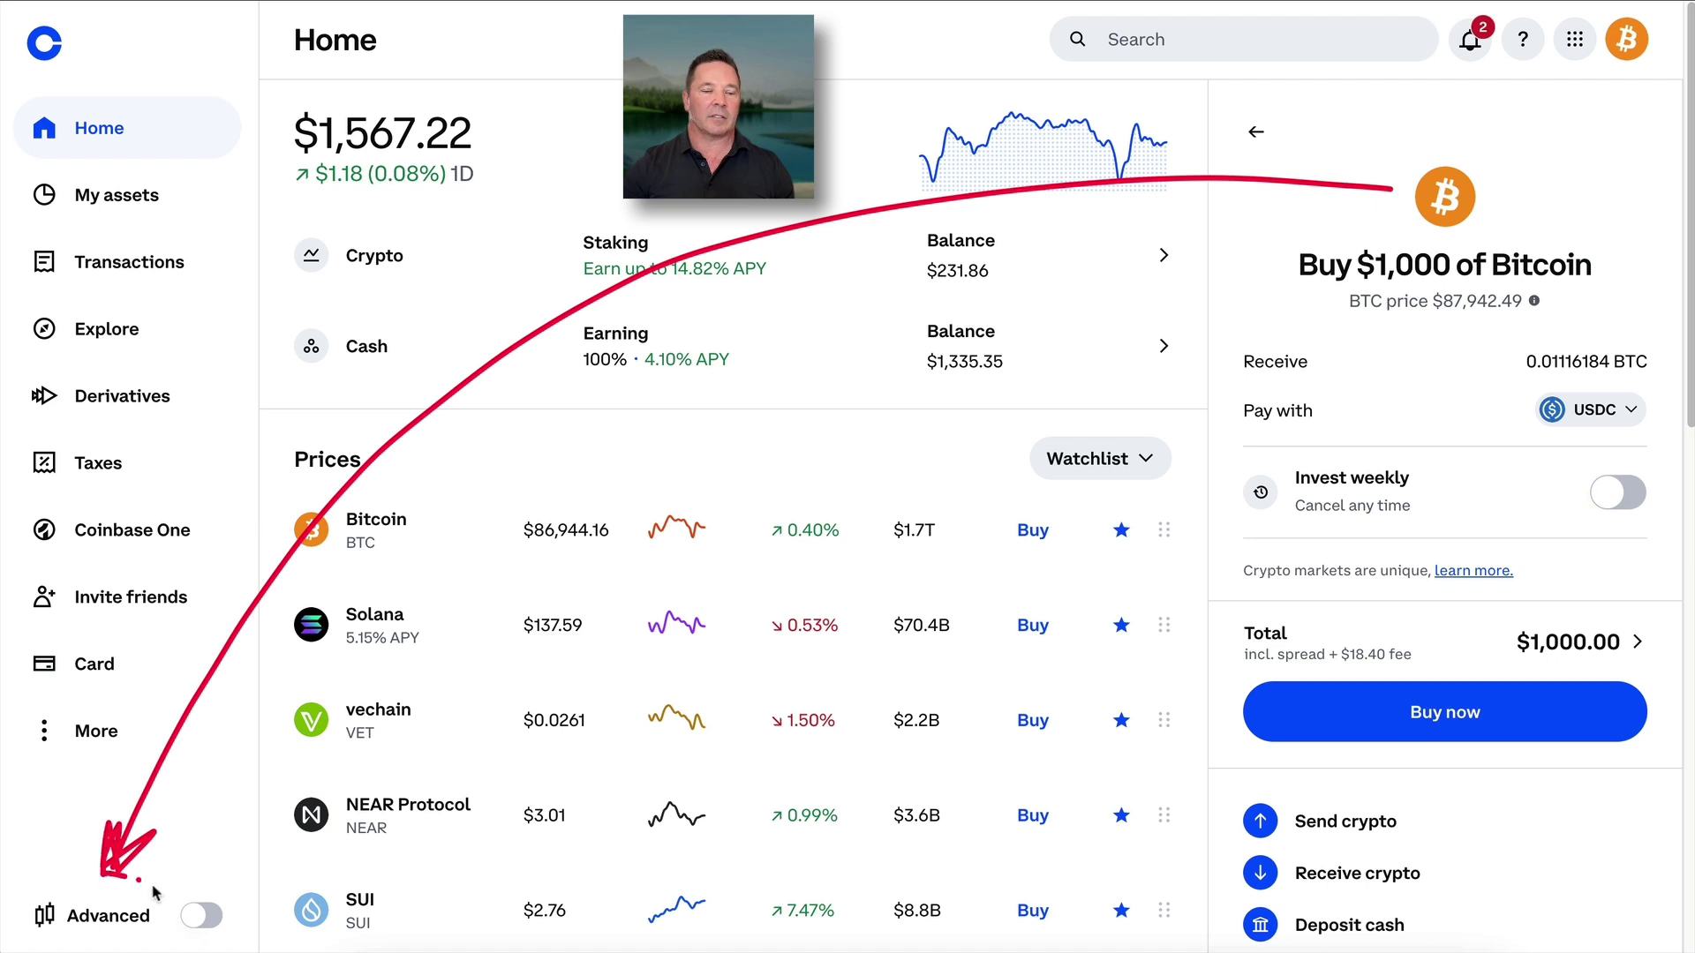
mouse_move(201, 945)
left_mouse_down()
mouse_move(199, 852)
mouse_move(138, 943)
left_mouse_up()
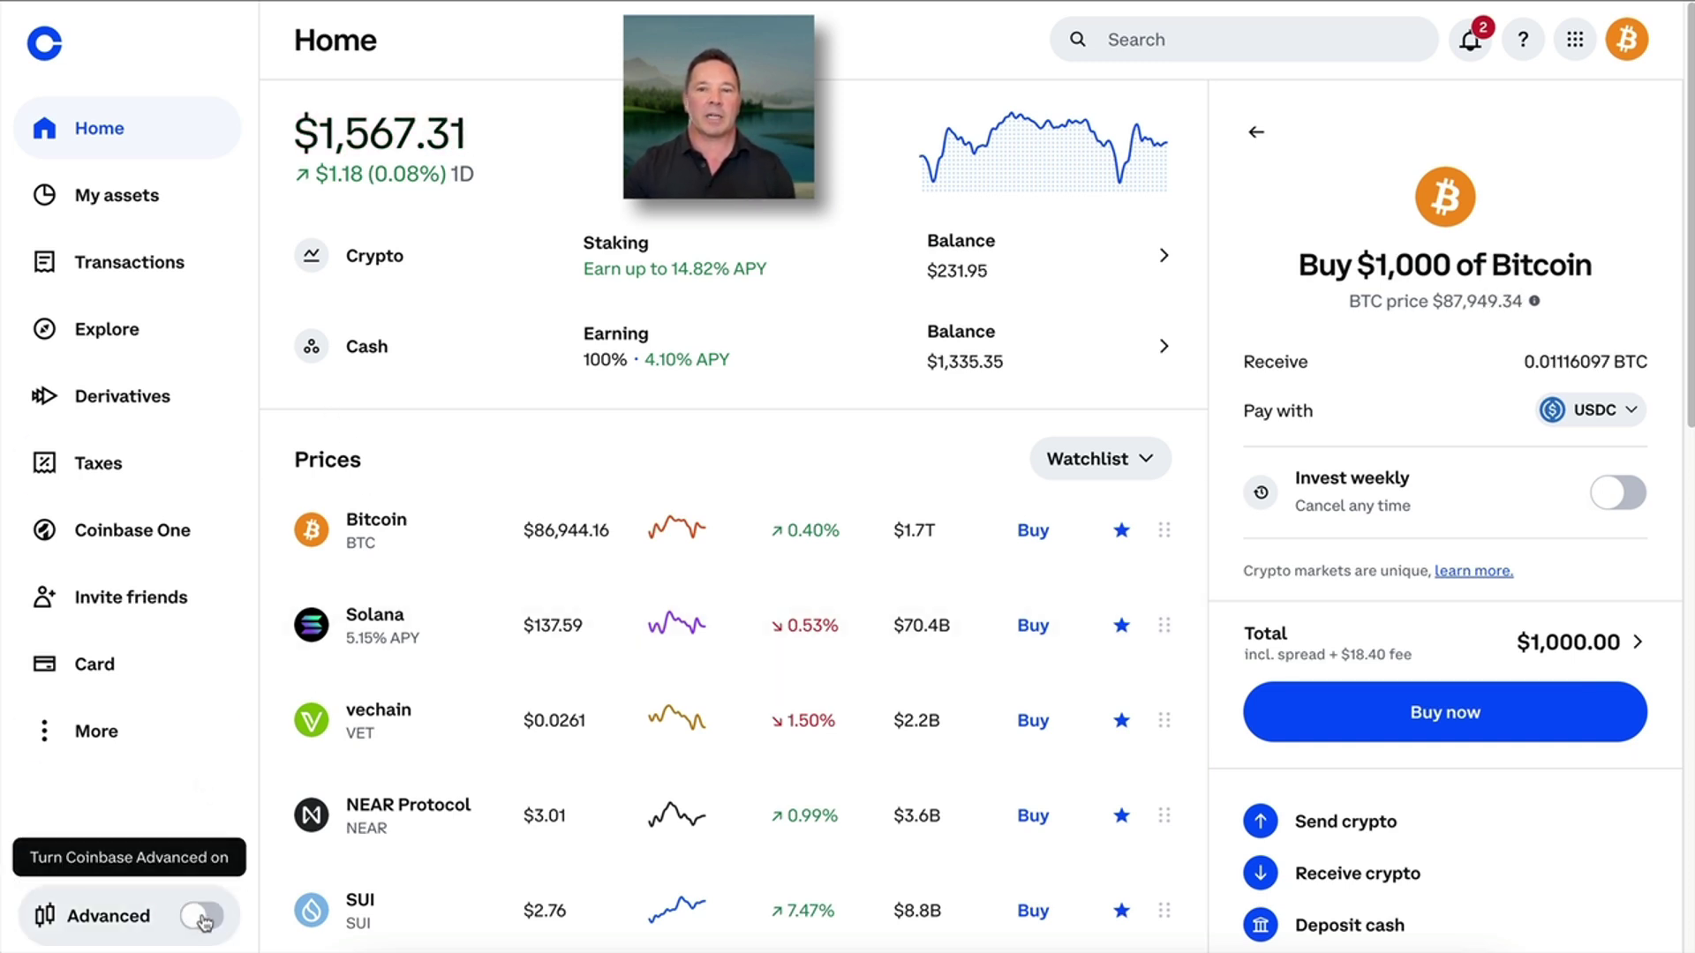
left_click(1255, 132)
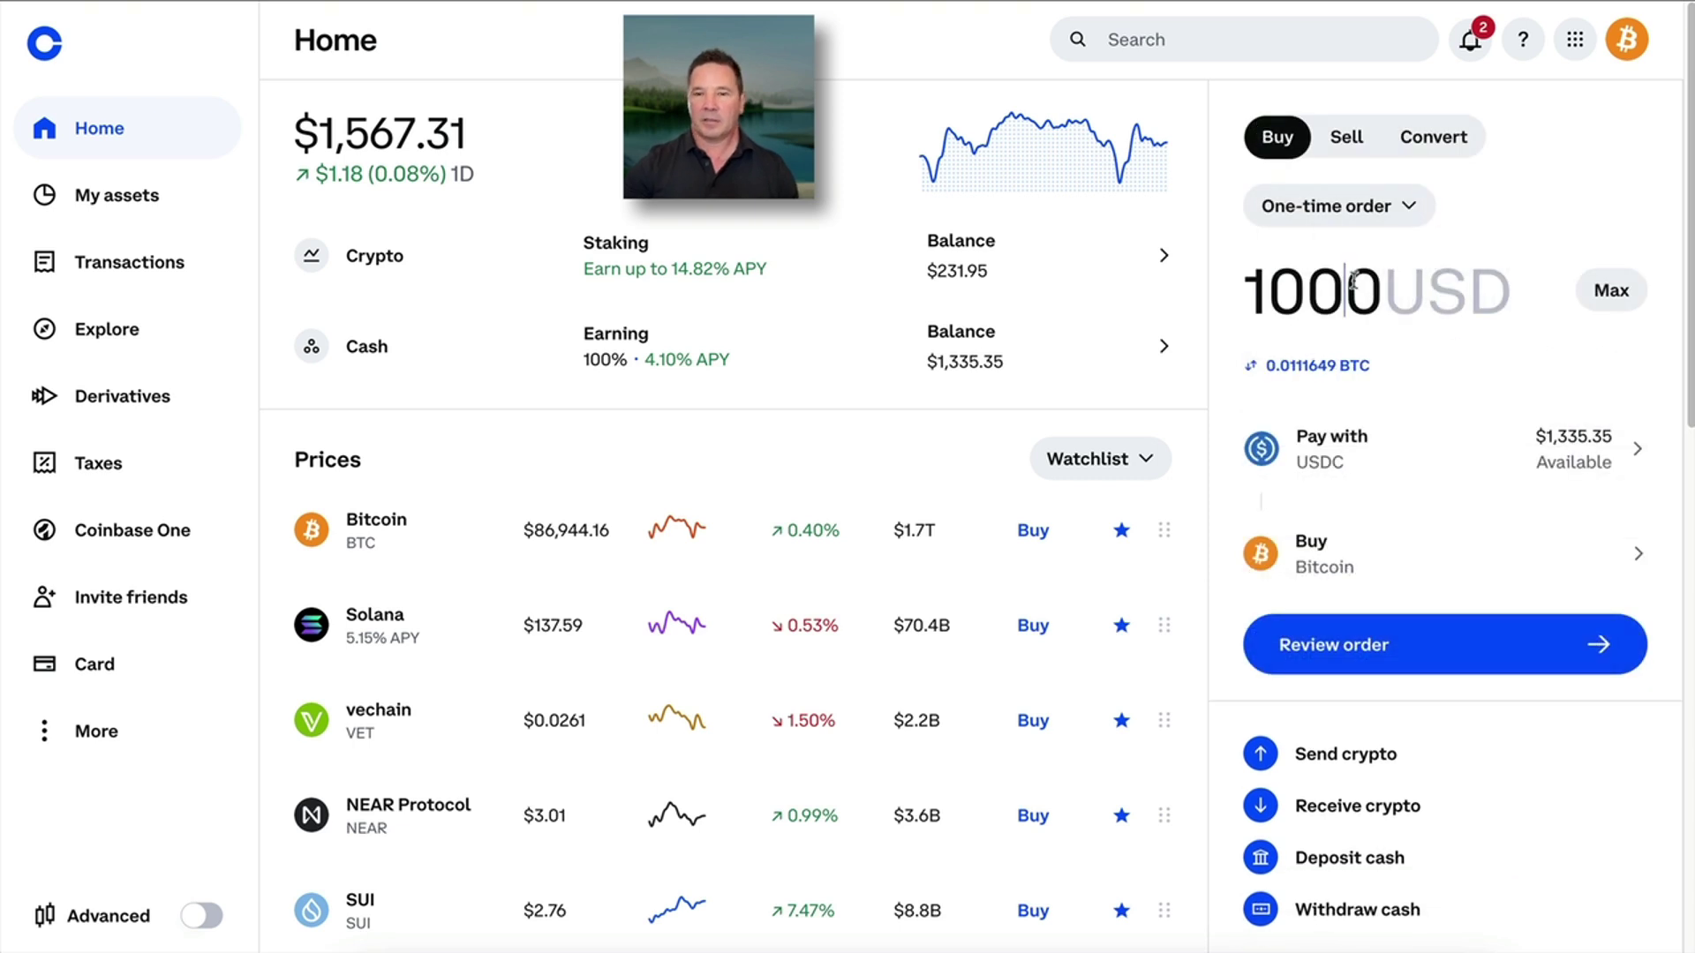
key("BackSpace")
key("BackSpace")
key("BackSpace")
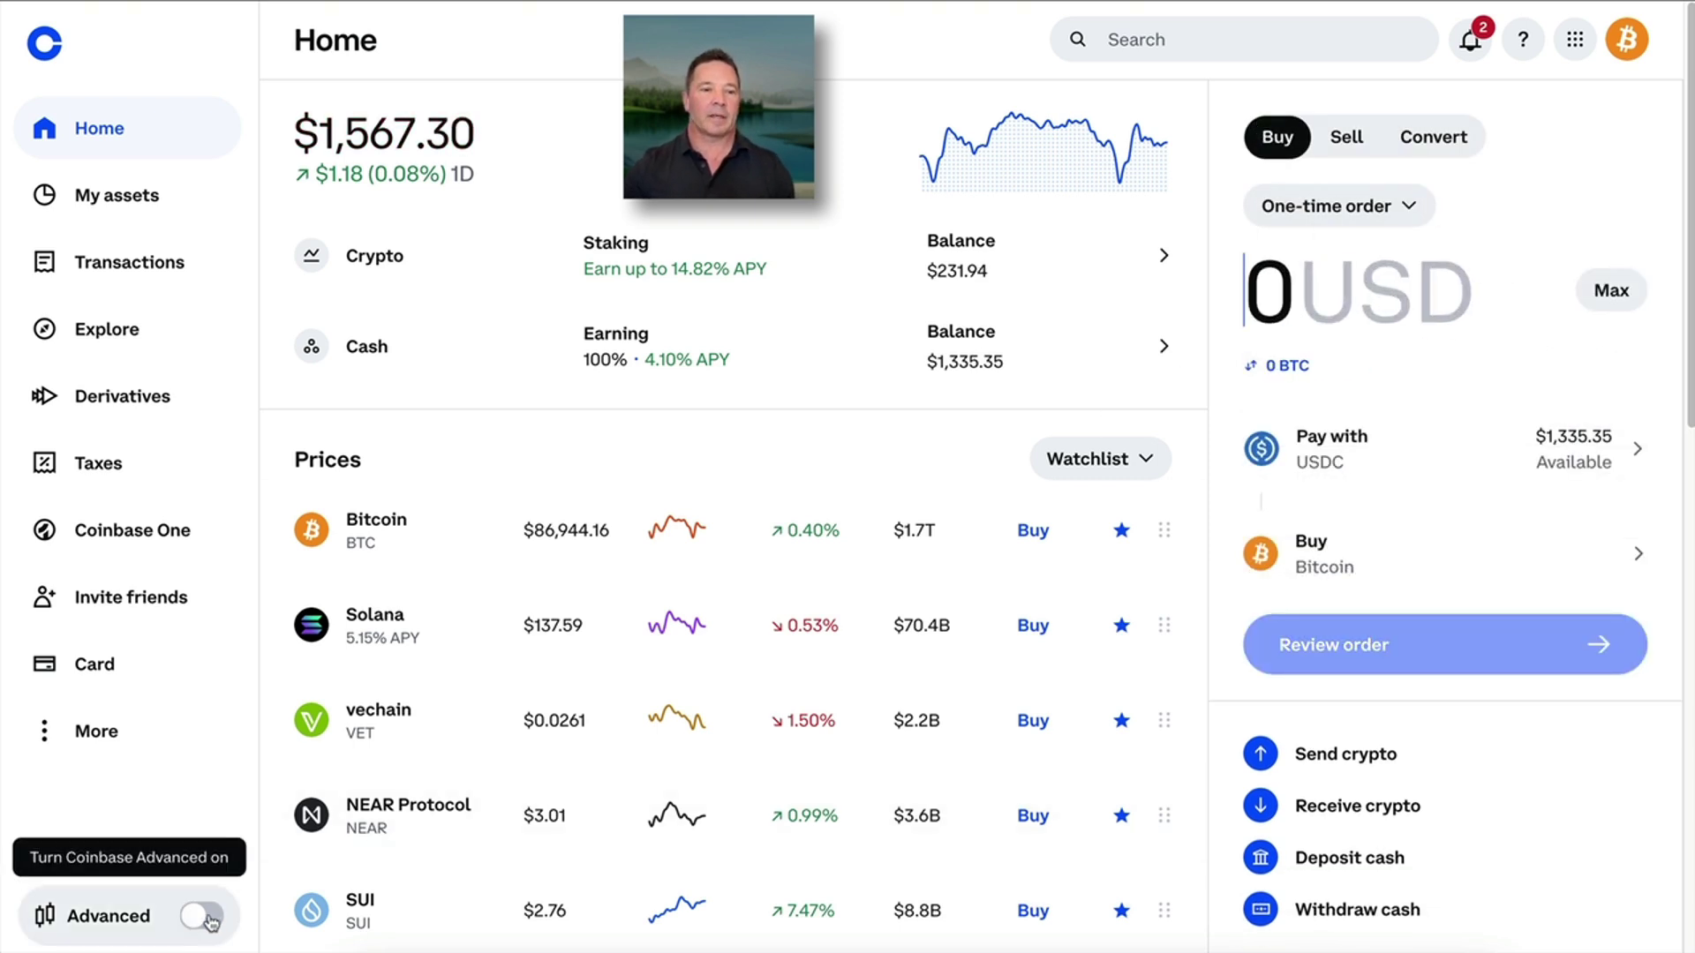
left_click(210, 920)
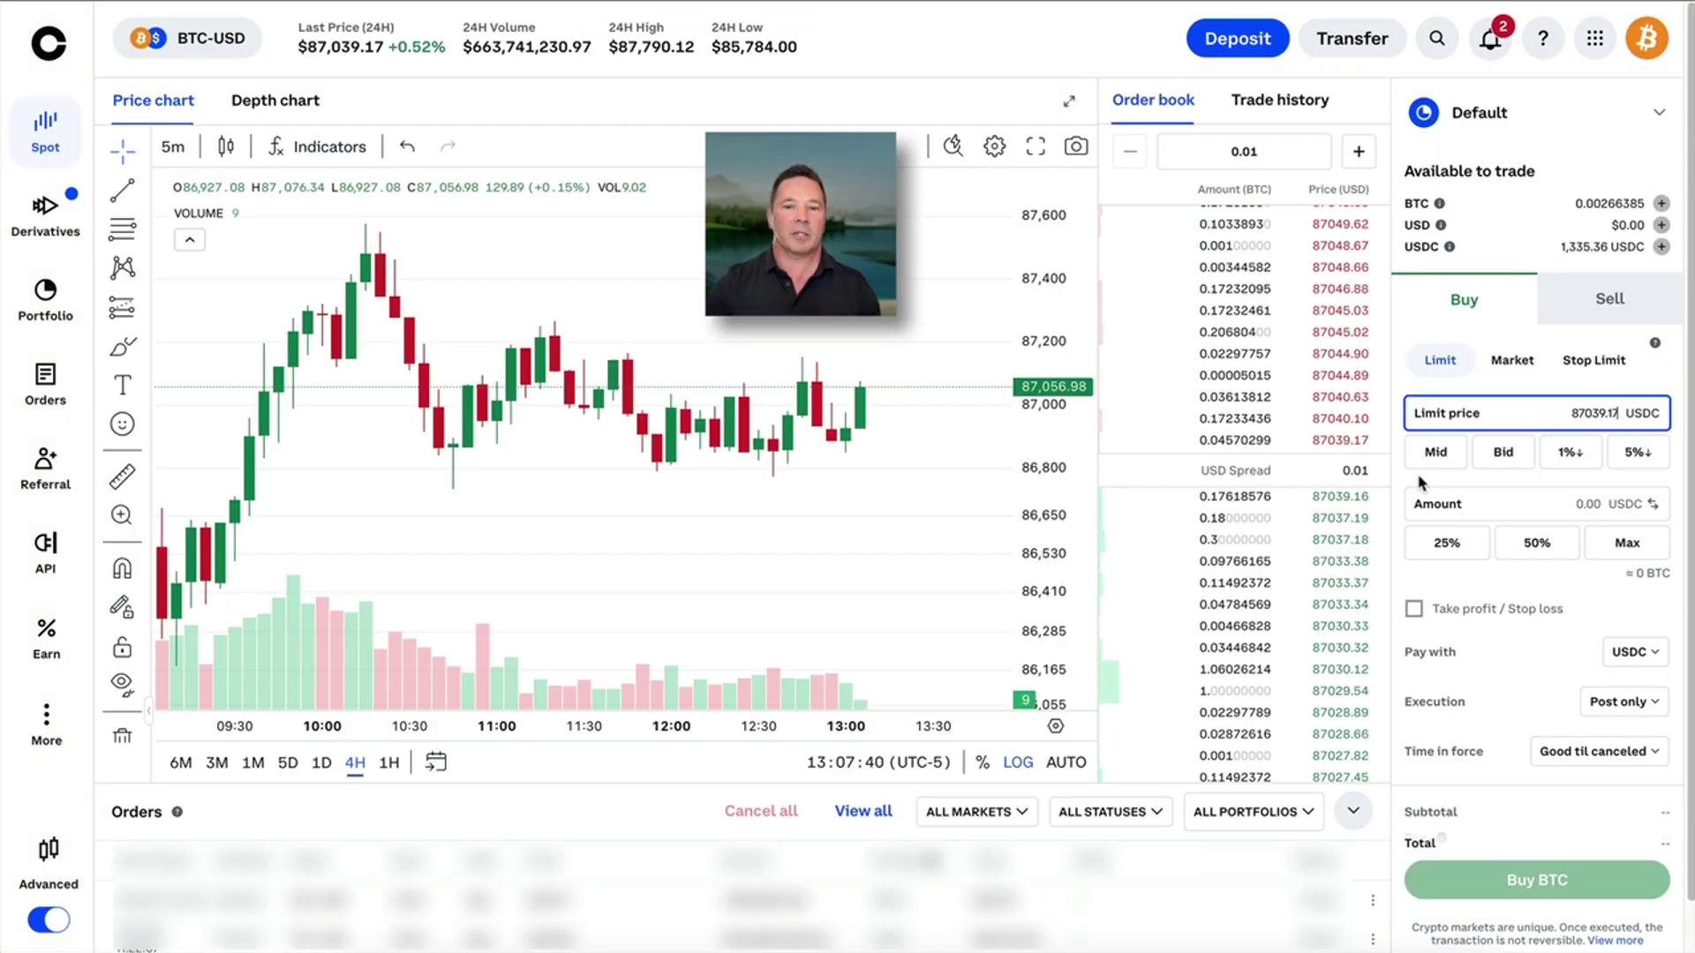
- Collapse the Orders section and examine the BTC-USD price chart and its drawing tools
left_click(1353, 811)
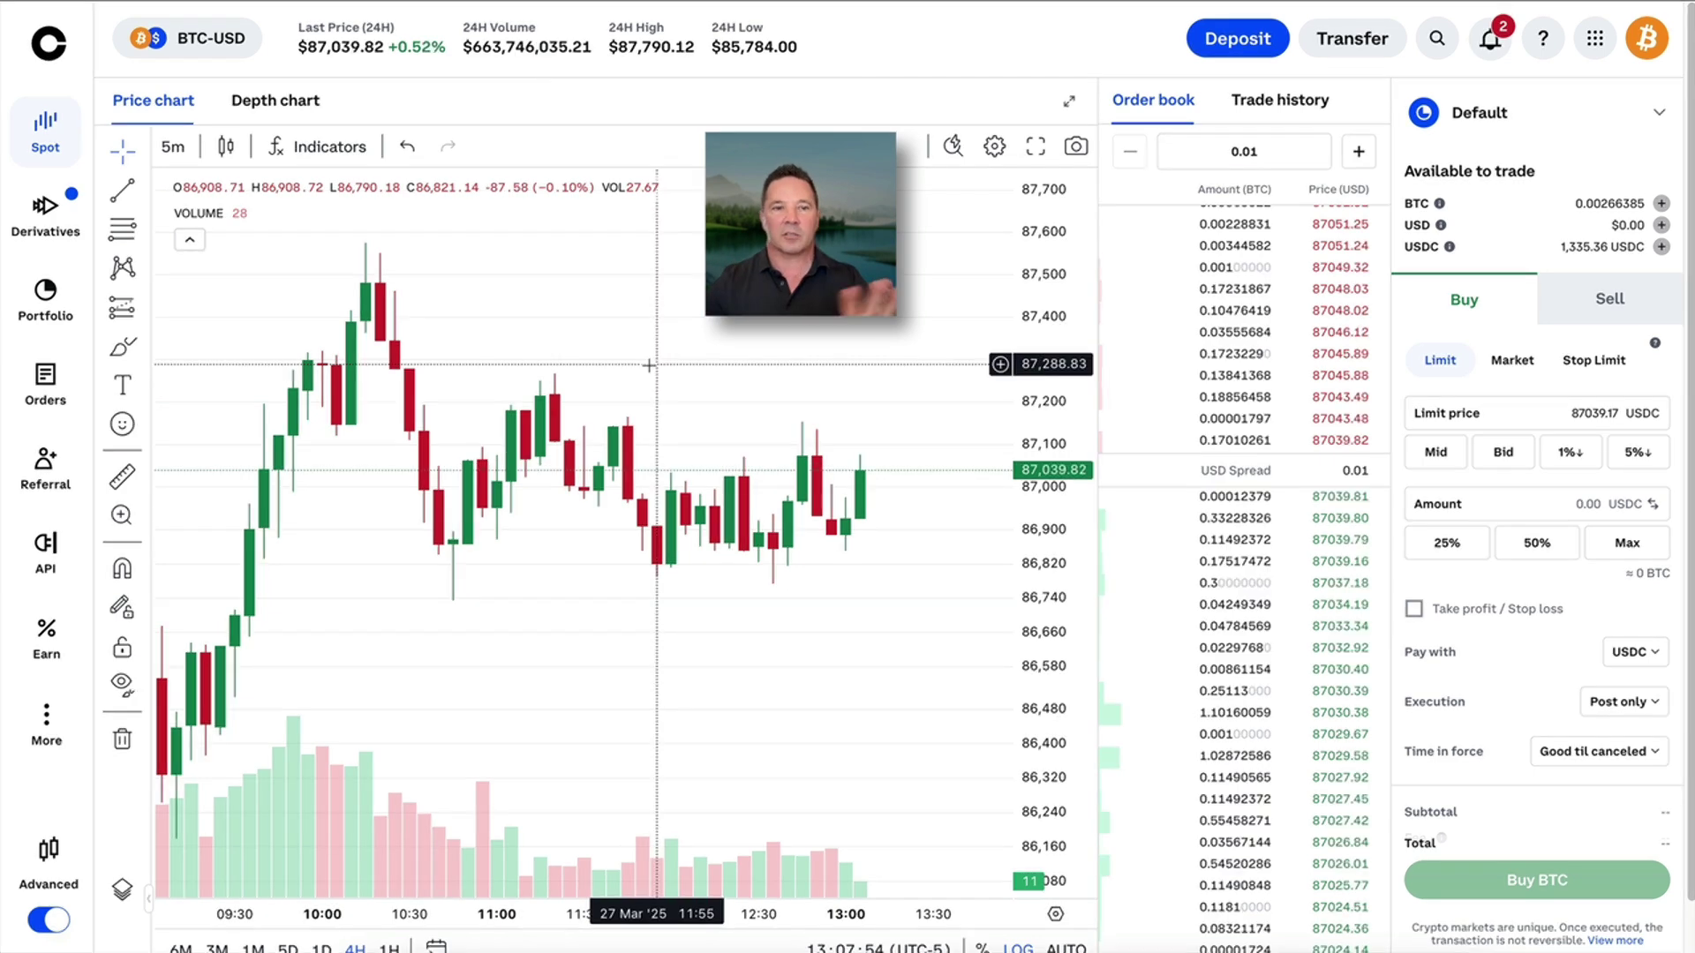
mouse_move(357, 218)
left_mouse_down()
mouse_move(97, 208)
mouse_move(35, 775)
mouse_move(427, 534)
mouse_move(155, 258)
left_mouse_up()
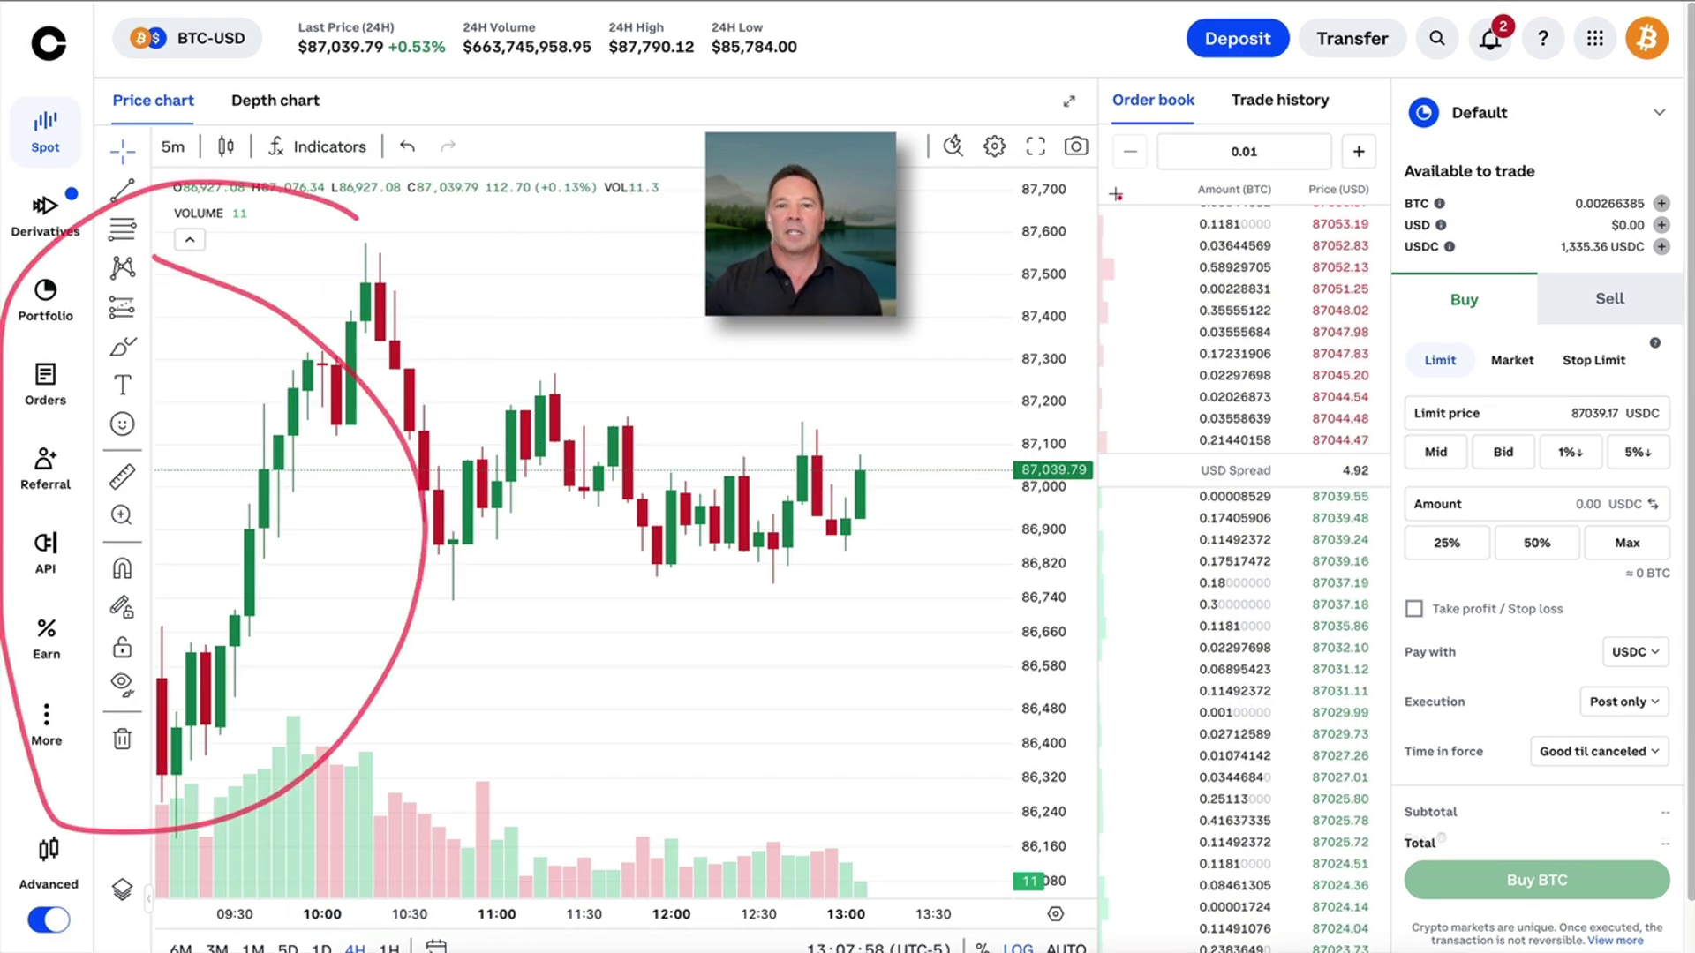
left_click(916, 731)
mouse_move(1114, 187)
left_mouse_down()
mouse_move(902, 708)
mouse_move(1163, 260)
left_mouse_up()
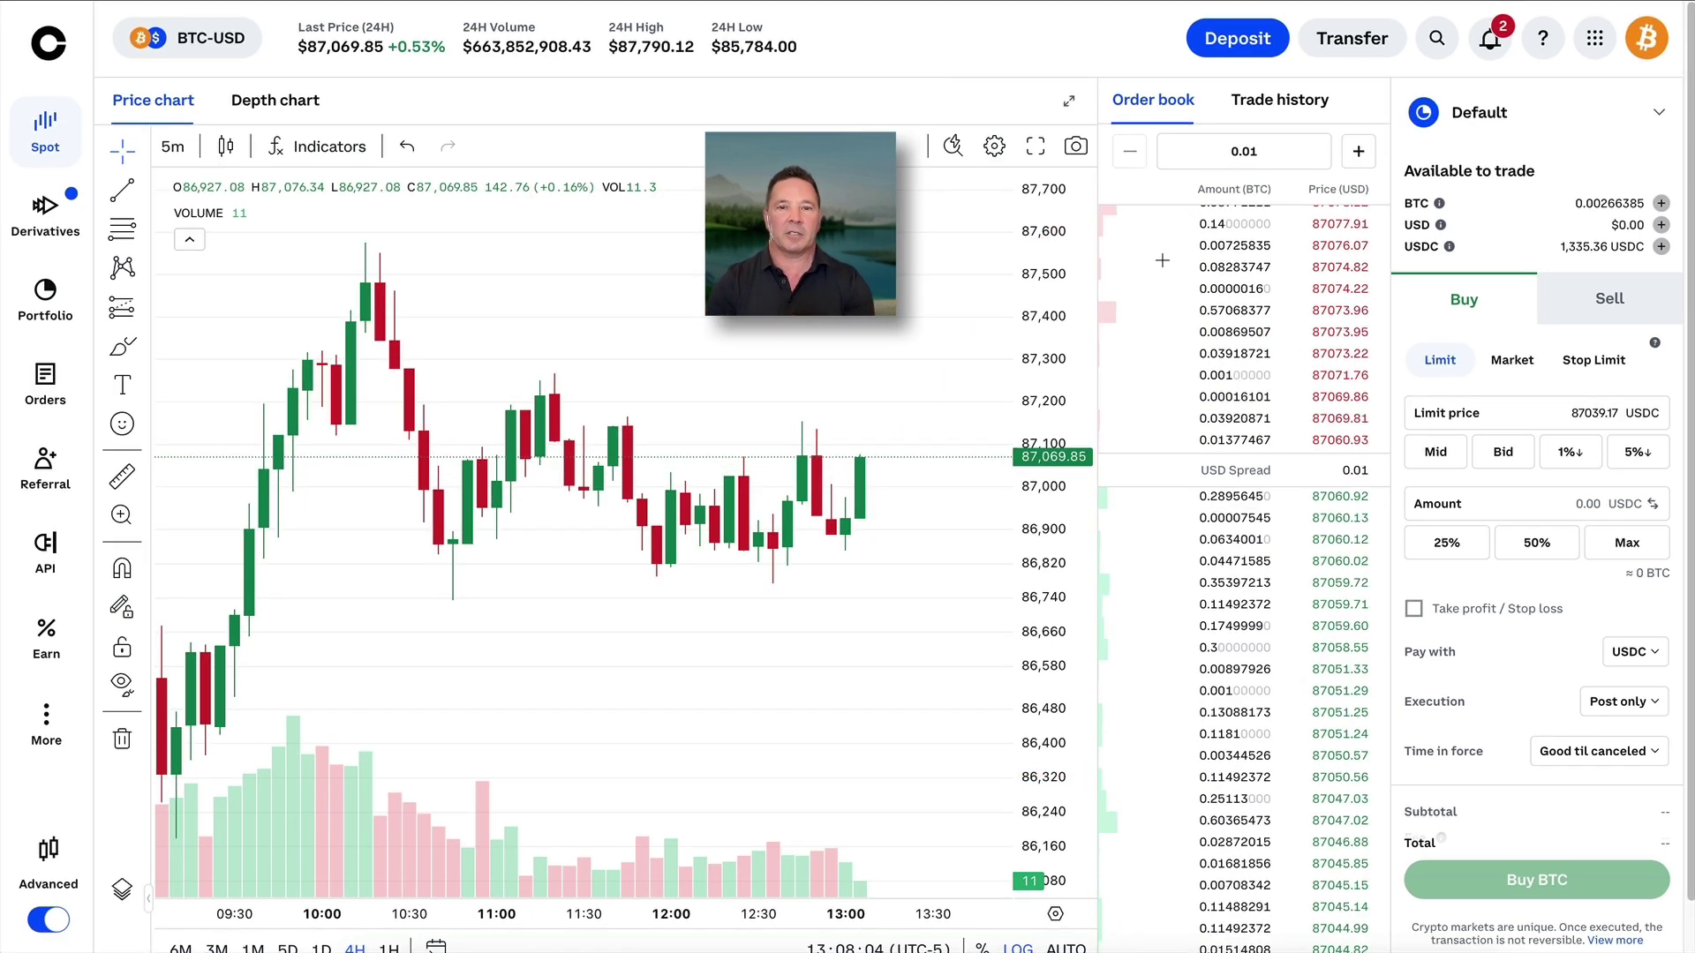
mouse_move(892, 402)
left_mouse_down()
mouse_move(247, 317)
mouse_move(882, 353)
left_mouse_up()
left_click(799, 334)
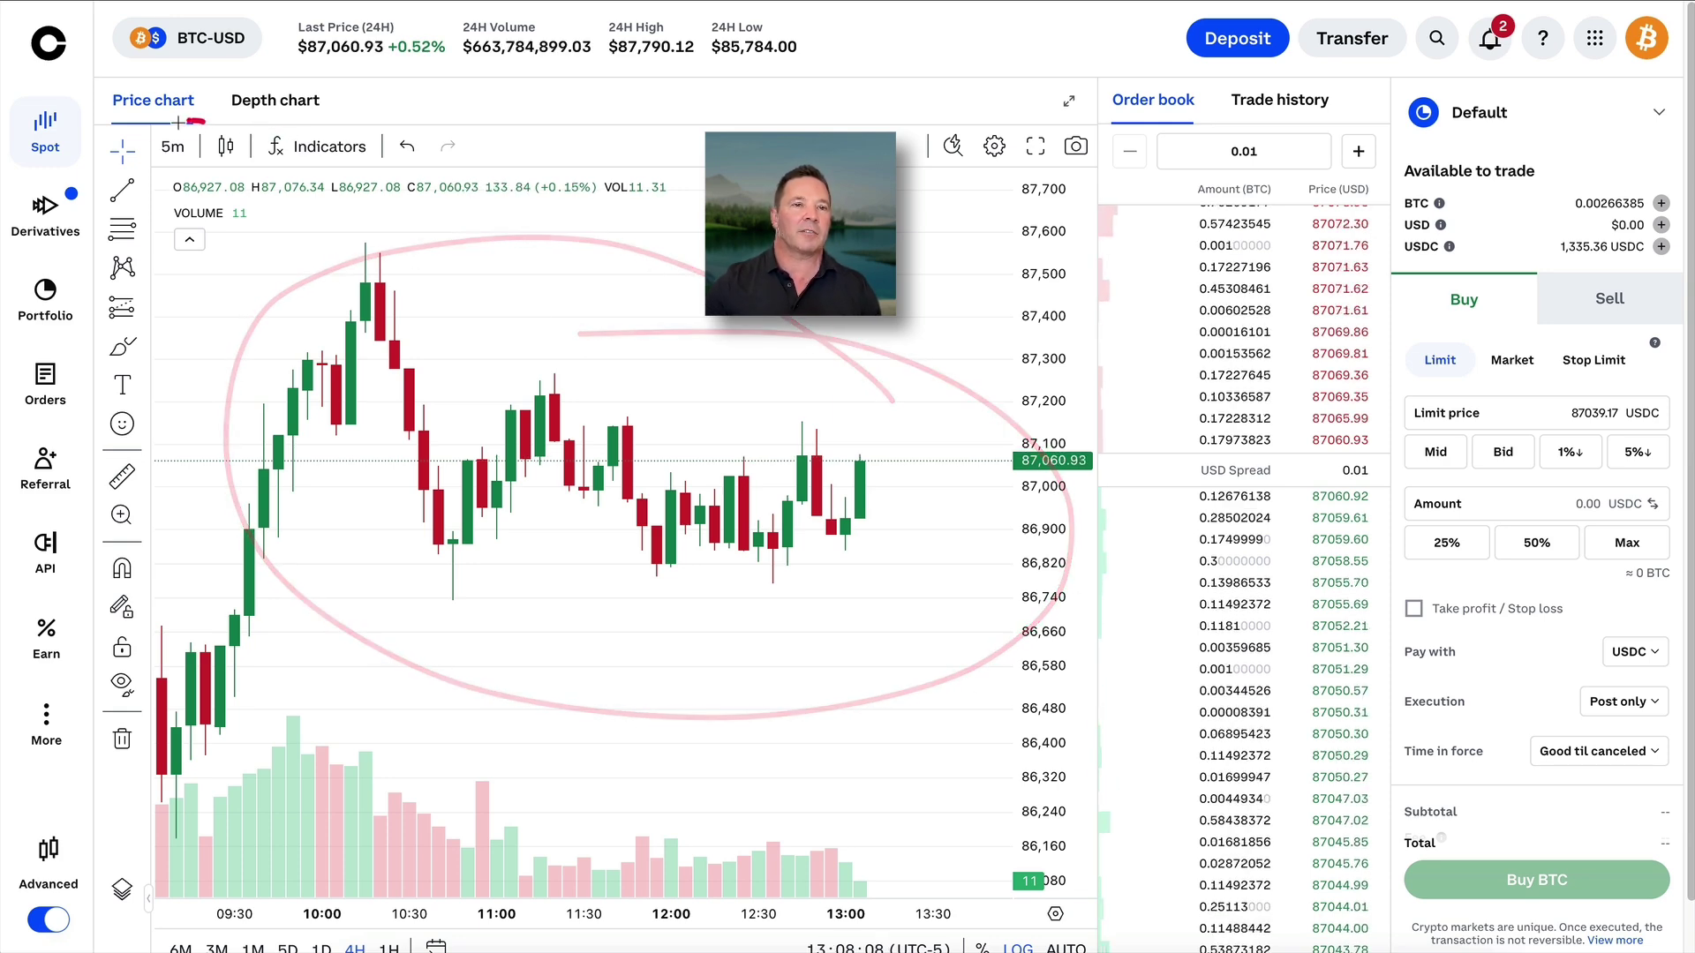
left_click_drag(205, 122, 161, 183)
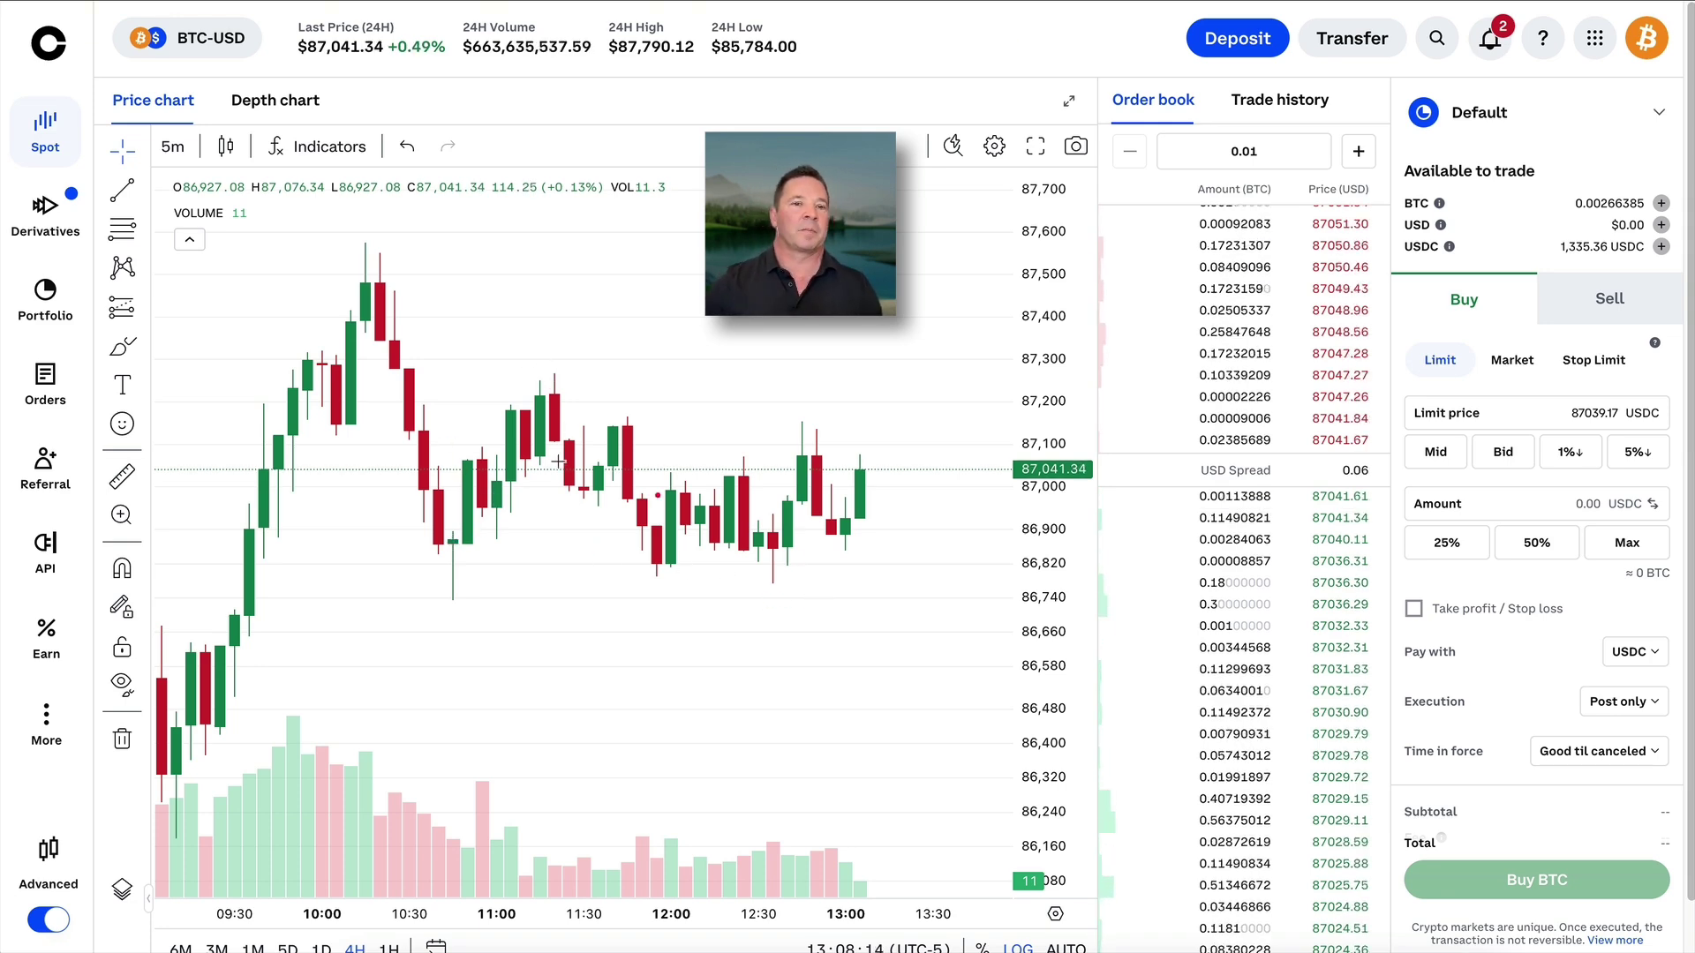
- View the BTC-USD price chart in 1-hour candles and return it to 5-minute candles
mouse_move(227, 486)
left_mouse_down()
mouse_move(870, 484)
mouse_move(935, 504)
mouse_move(309, 461)
left_mouse_up()
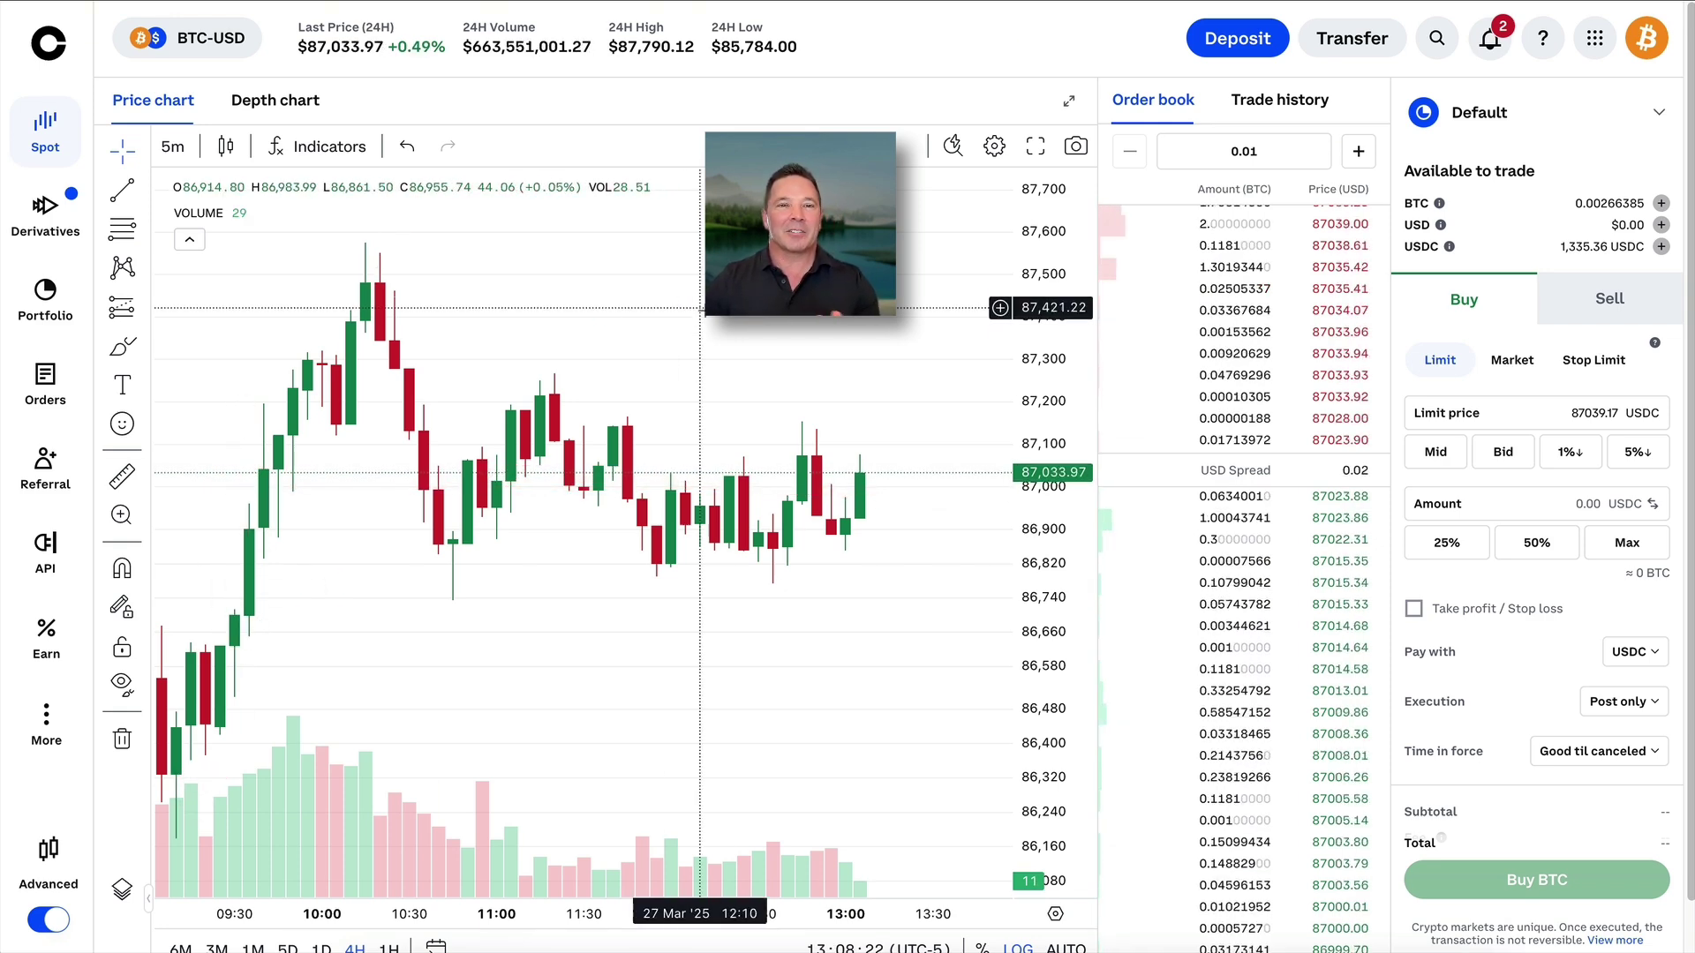
left_click(172, 147)
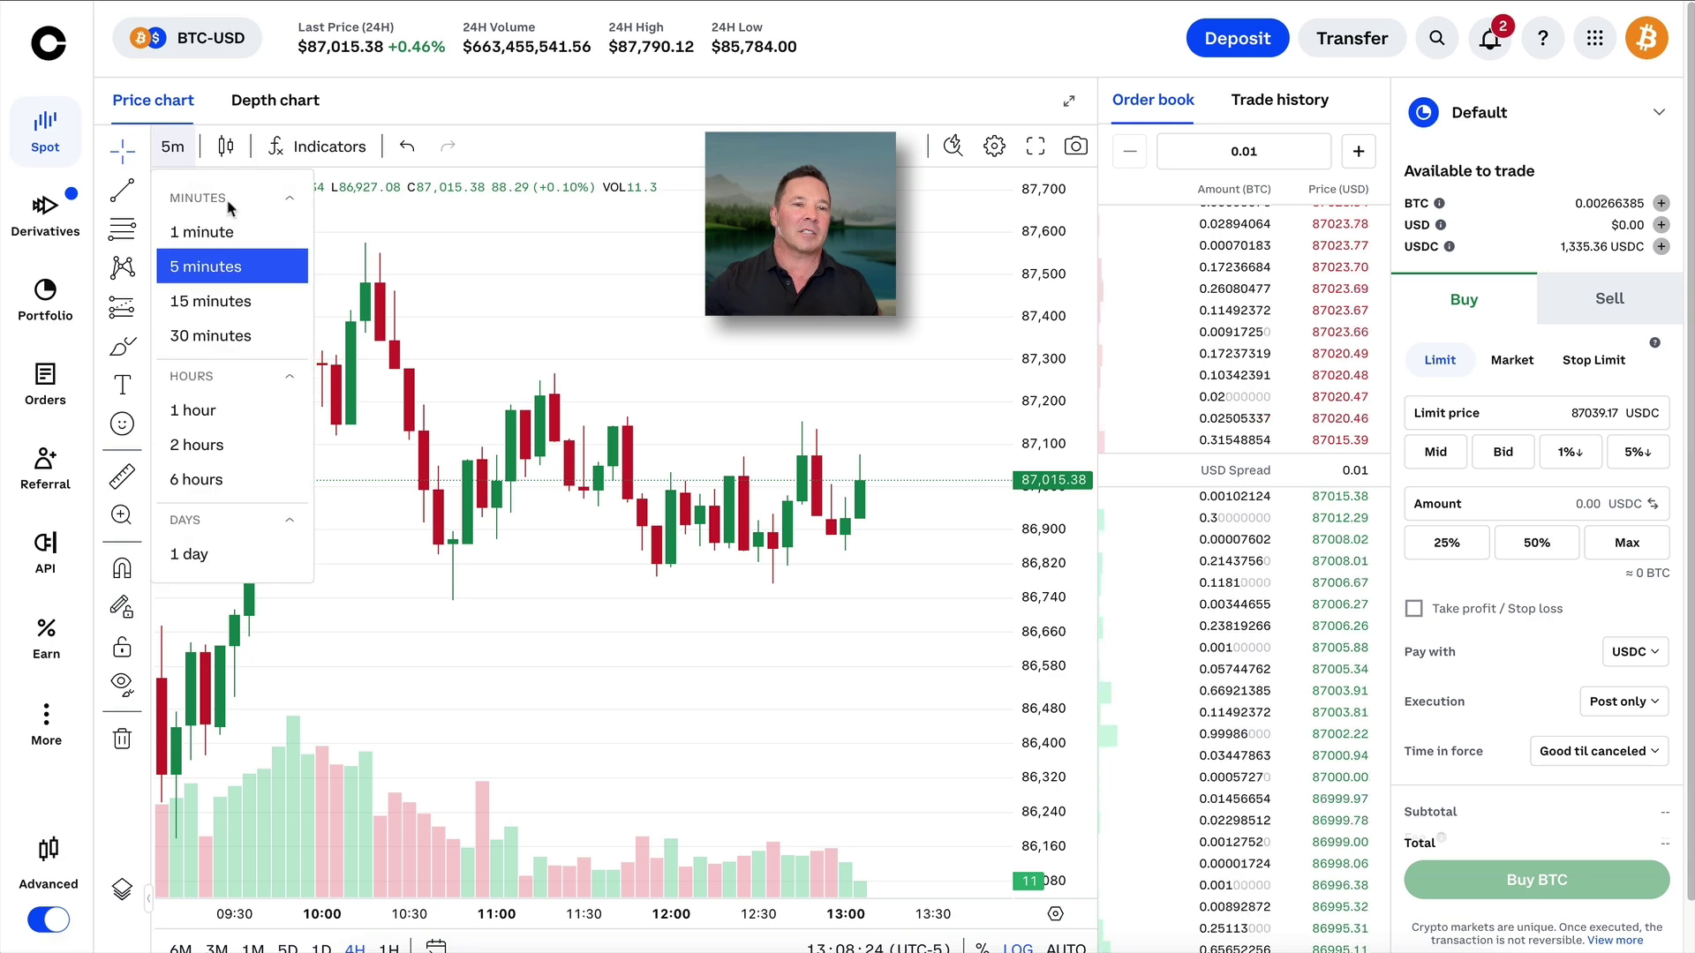
left_click(265, 410)
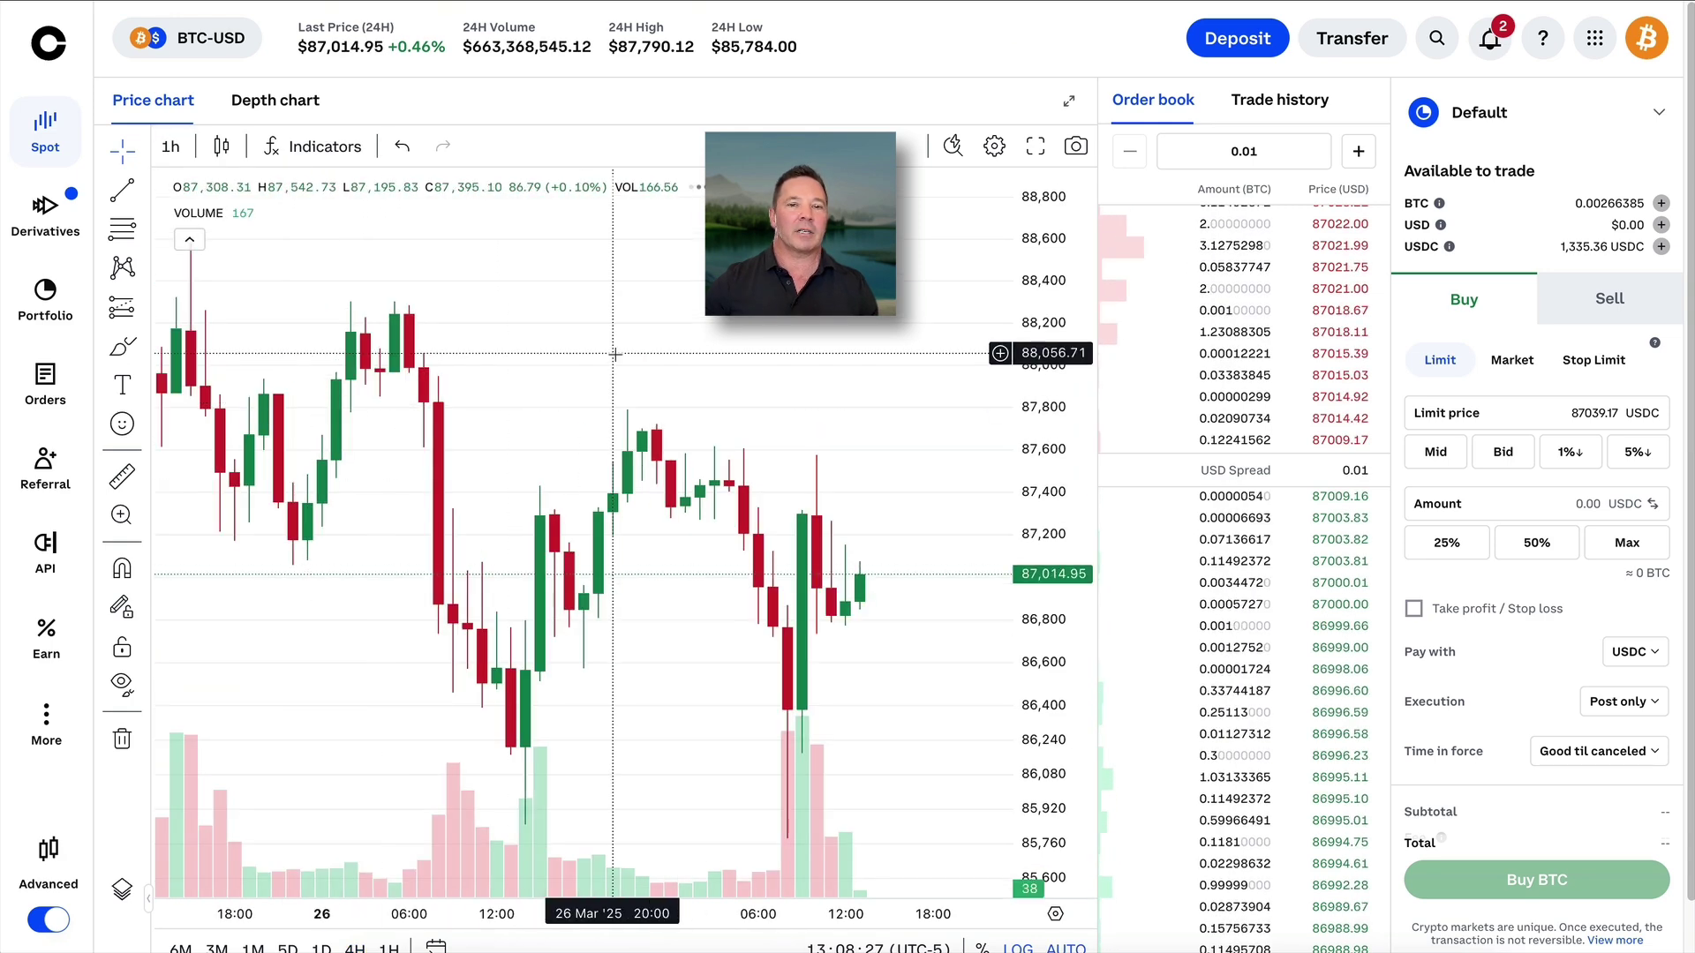
left_click(171, 148)
left_click(206, 267)
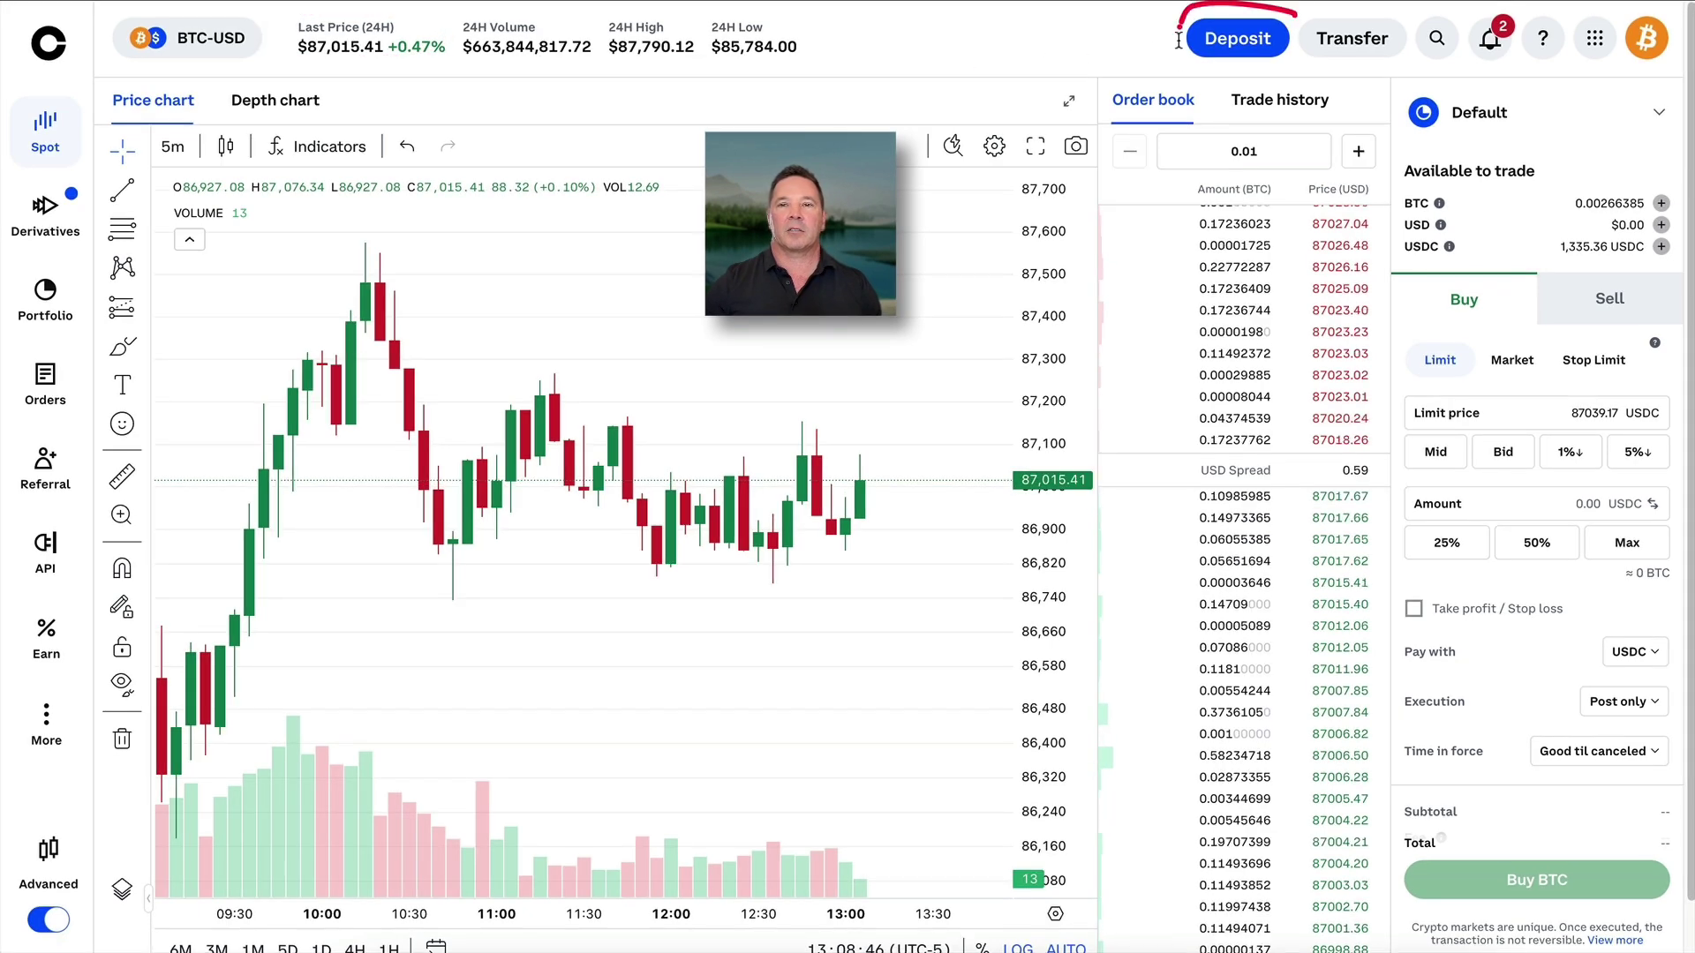
- Browse the watchlist and recommended assets in the BTC-USD market selector, and close it with BTC-USD still selected
left_click_drag(1179, 39, 1684, 48)
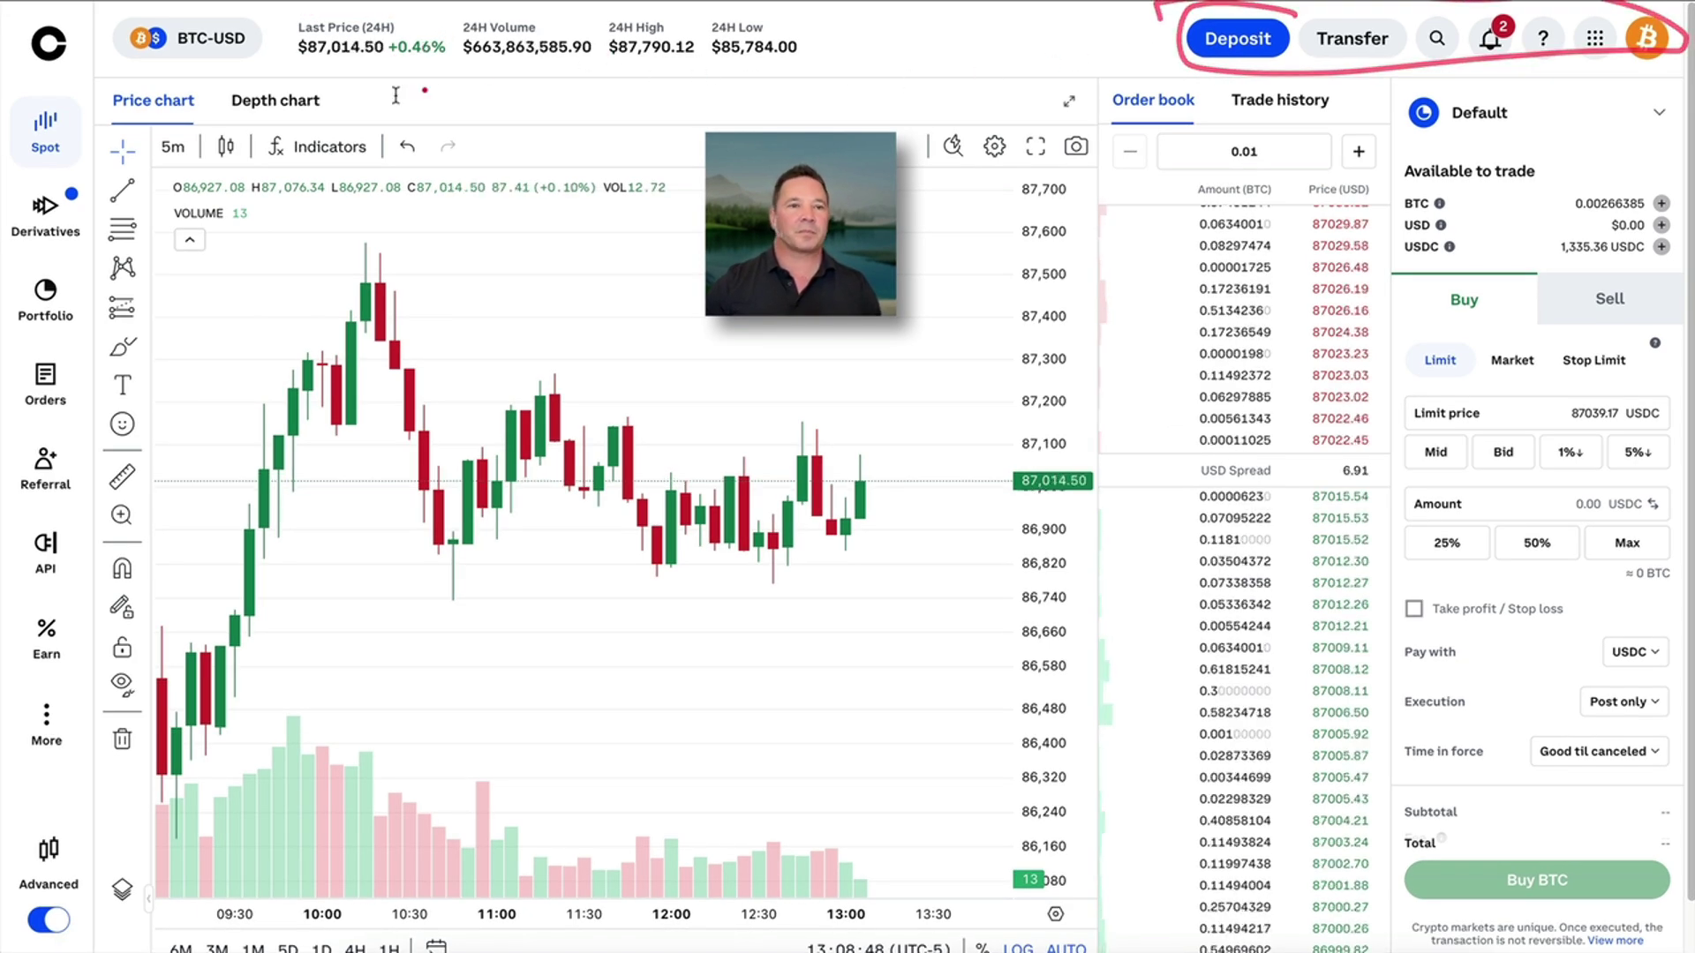
left_click(210, 44)
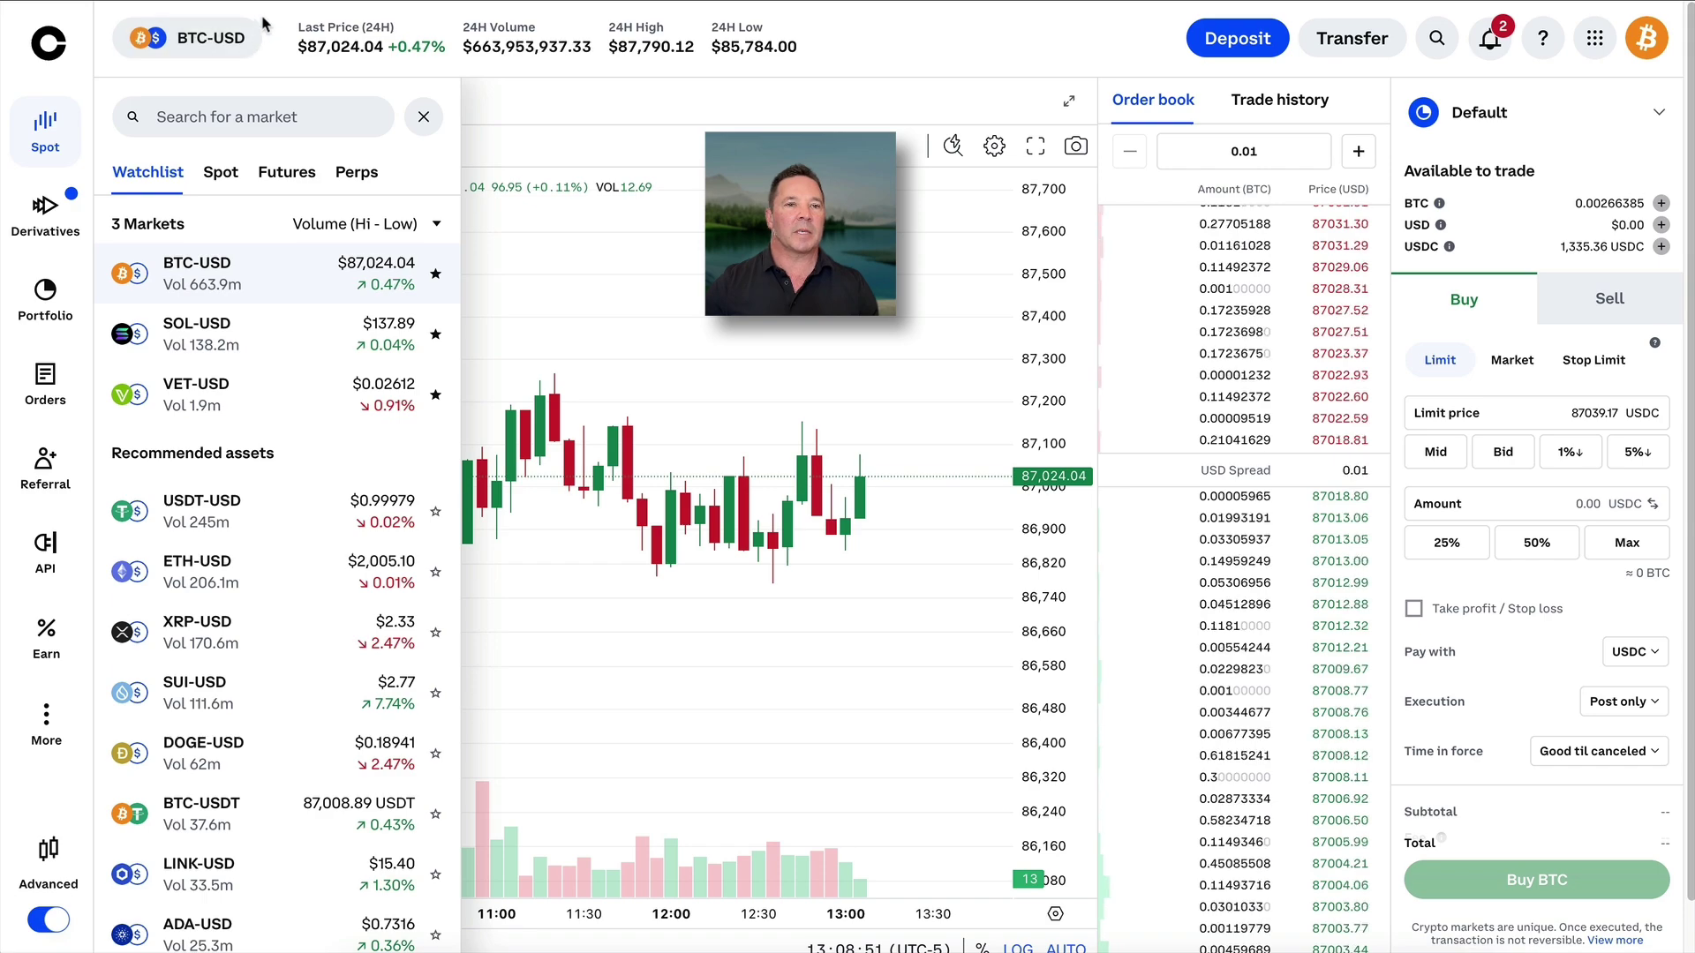
mouse_move(262, 22)
left_mouse_down()
mouse_move(132, 22)
mouse_move(252, 38)
left_mouse_up()
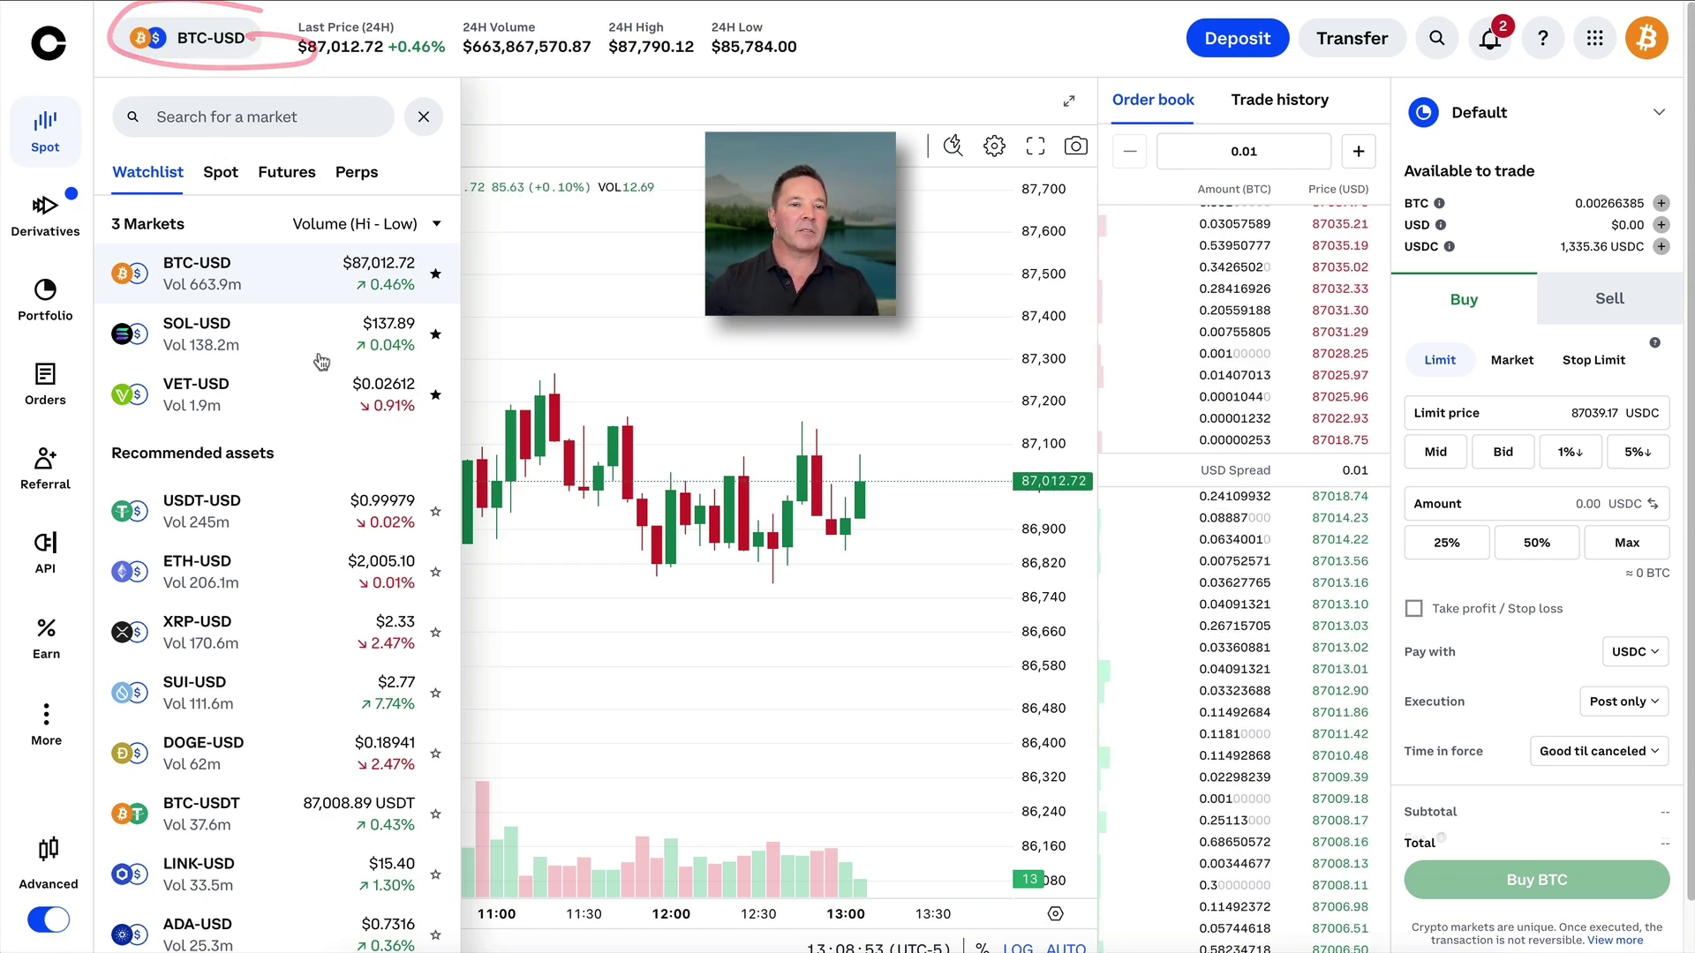
scroll(326, 424, "down", 5)
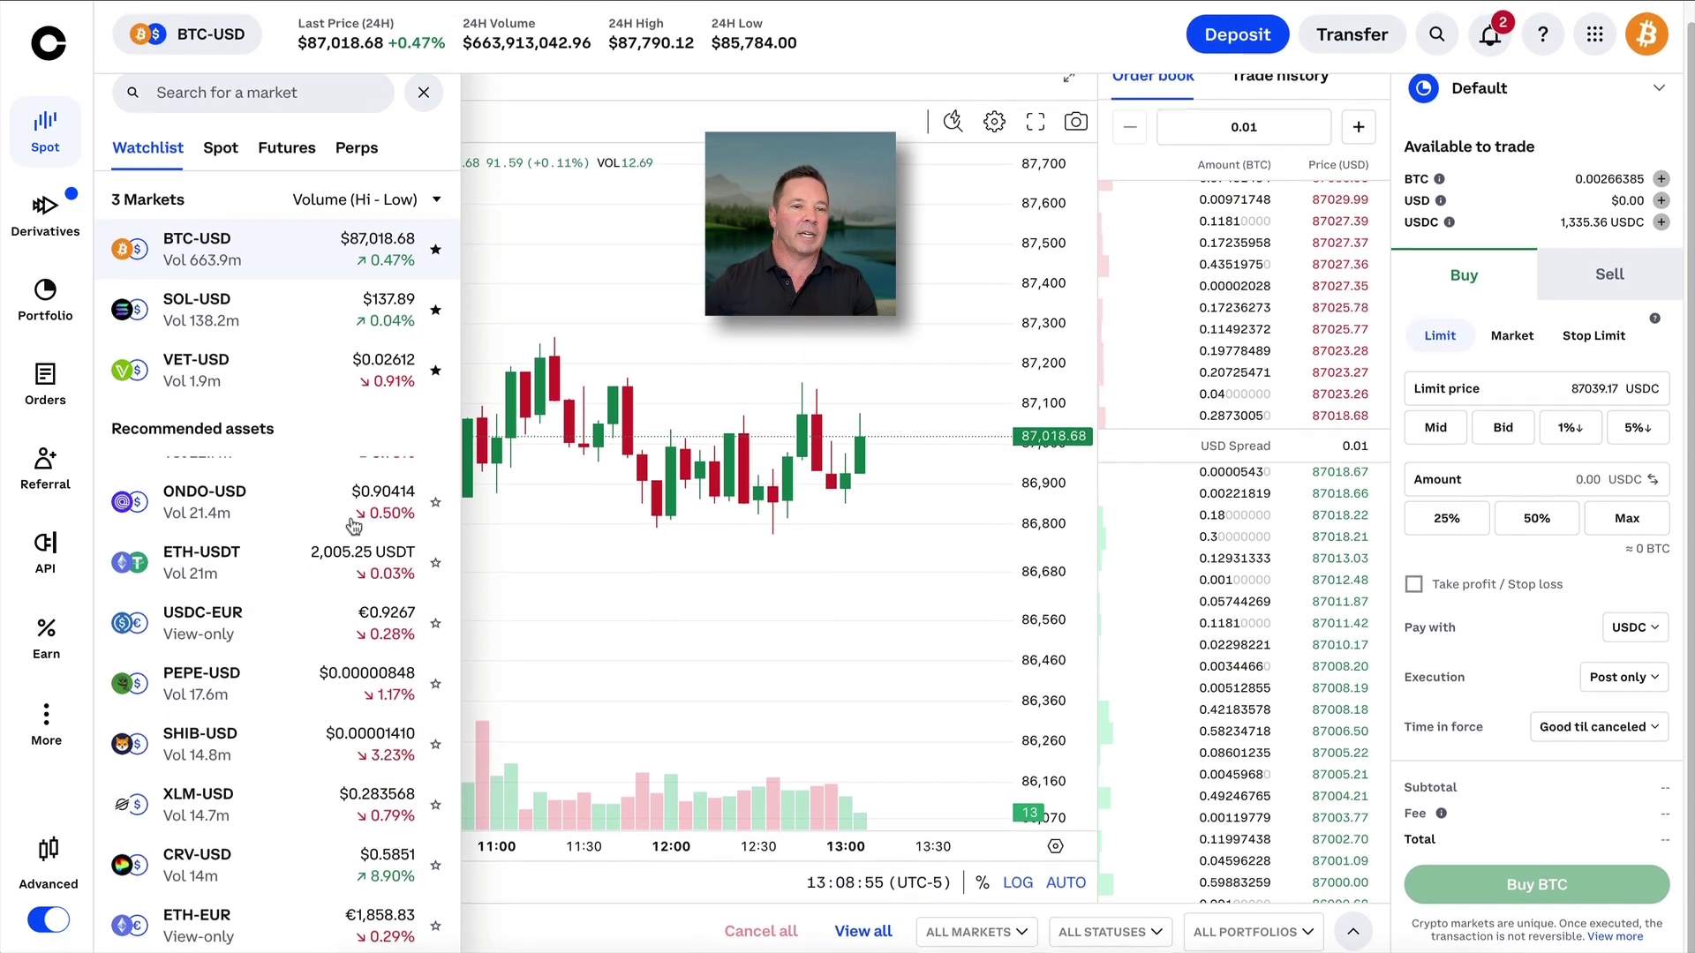
scroll(303, 669, "up", 3)
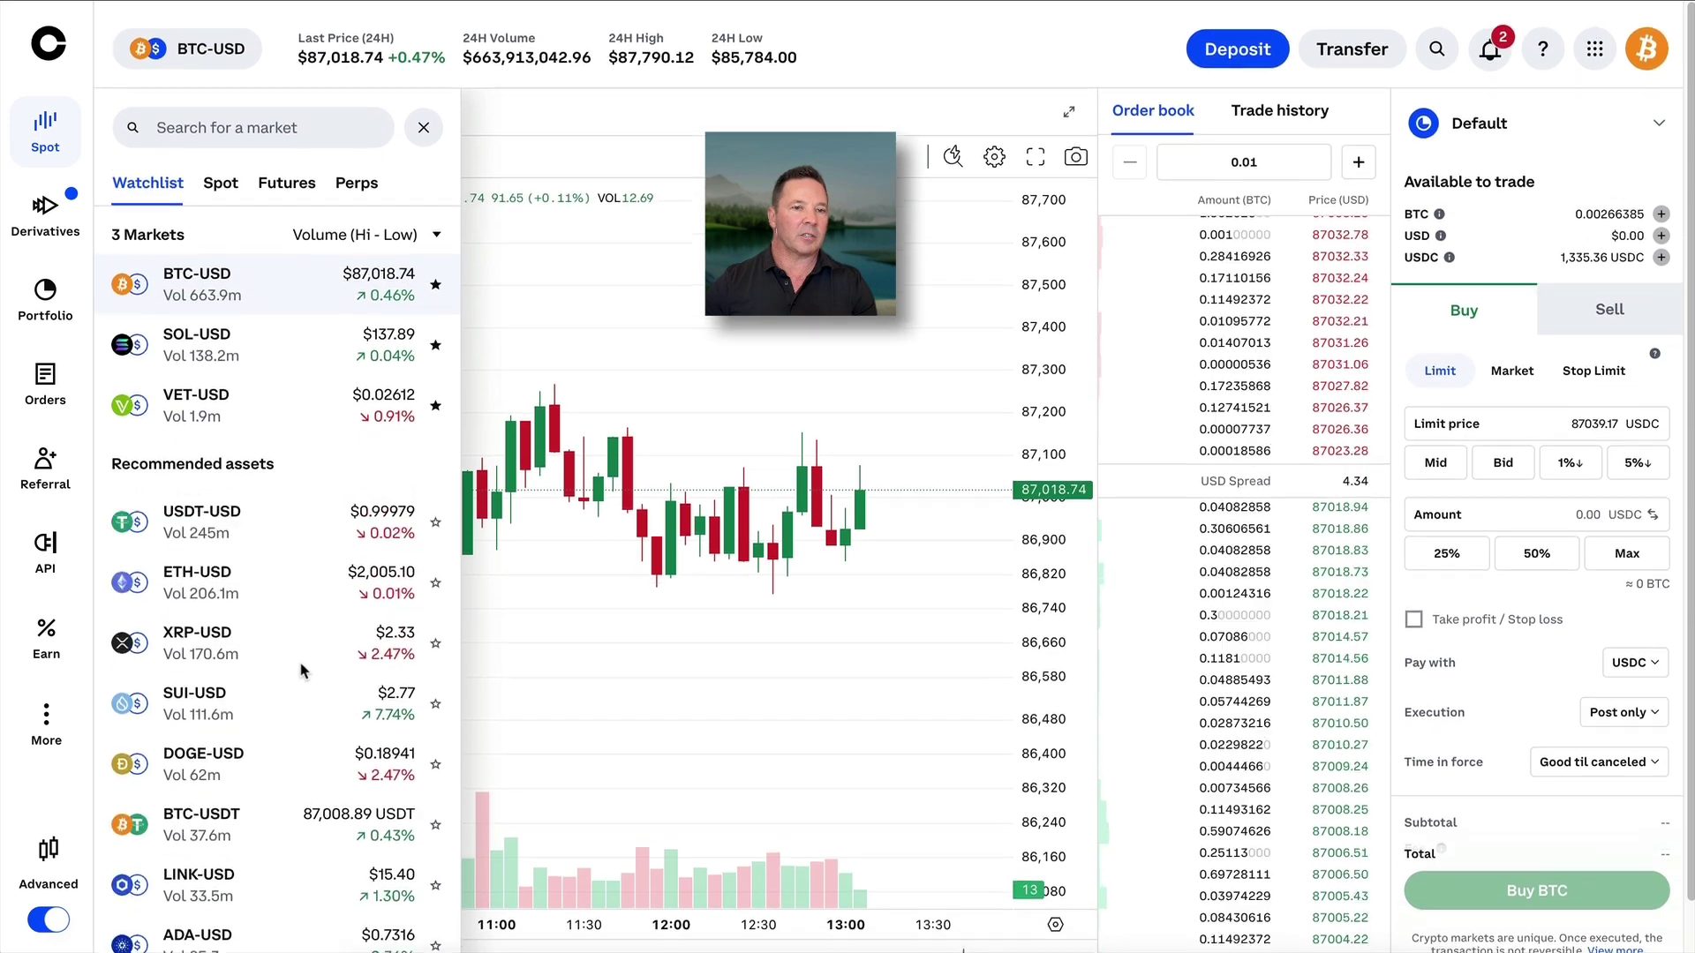
scroll(300, 669, "down", 1)
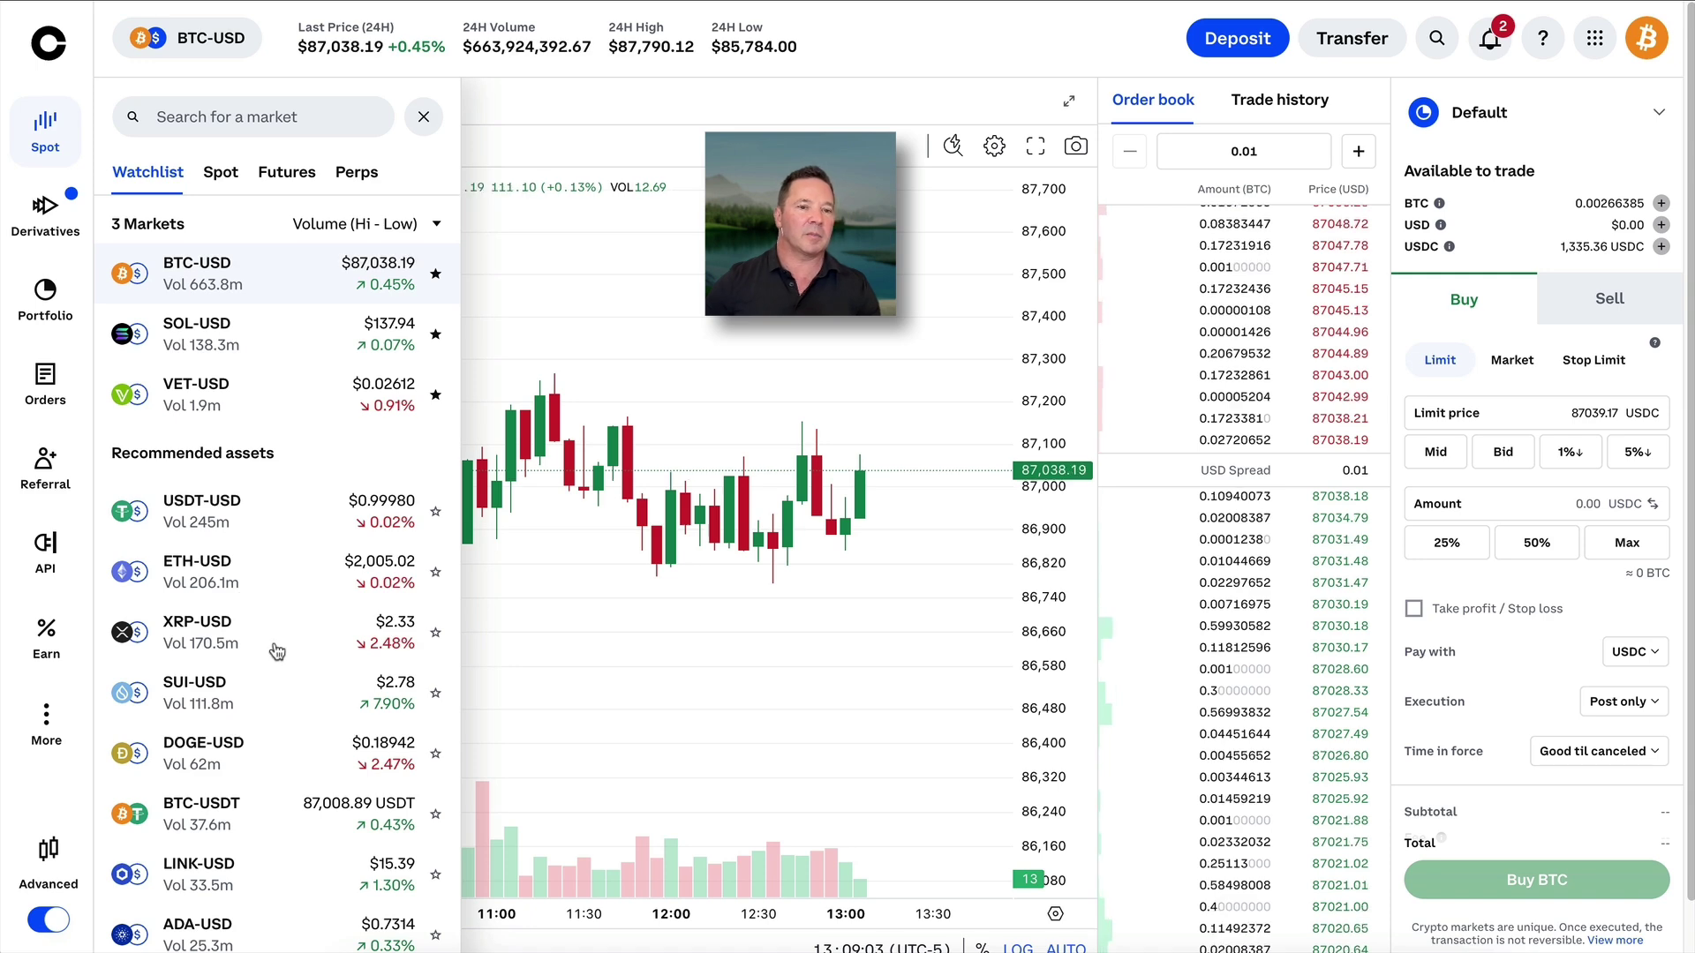
left_click(425, 119)
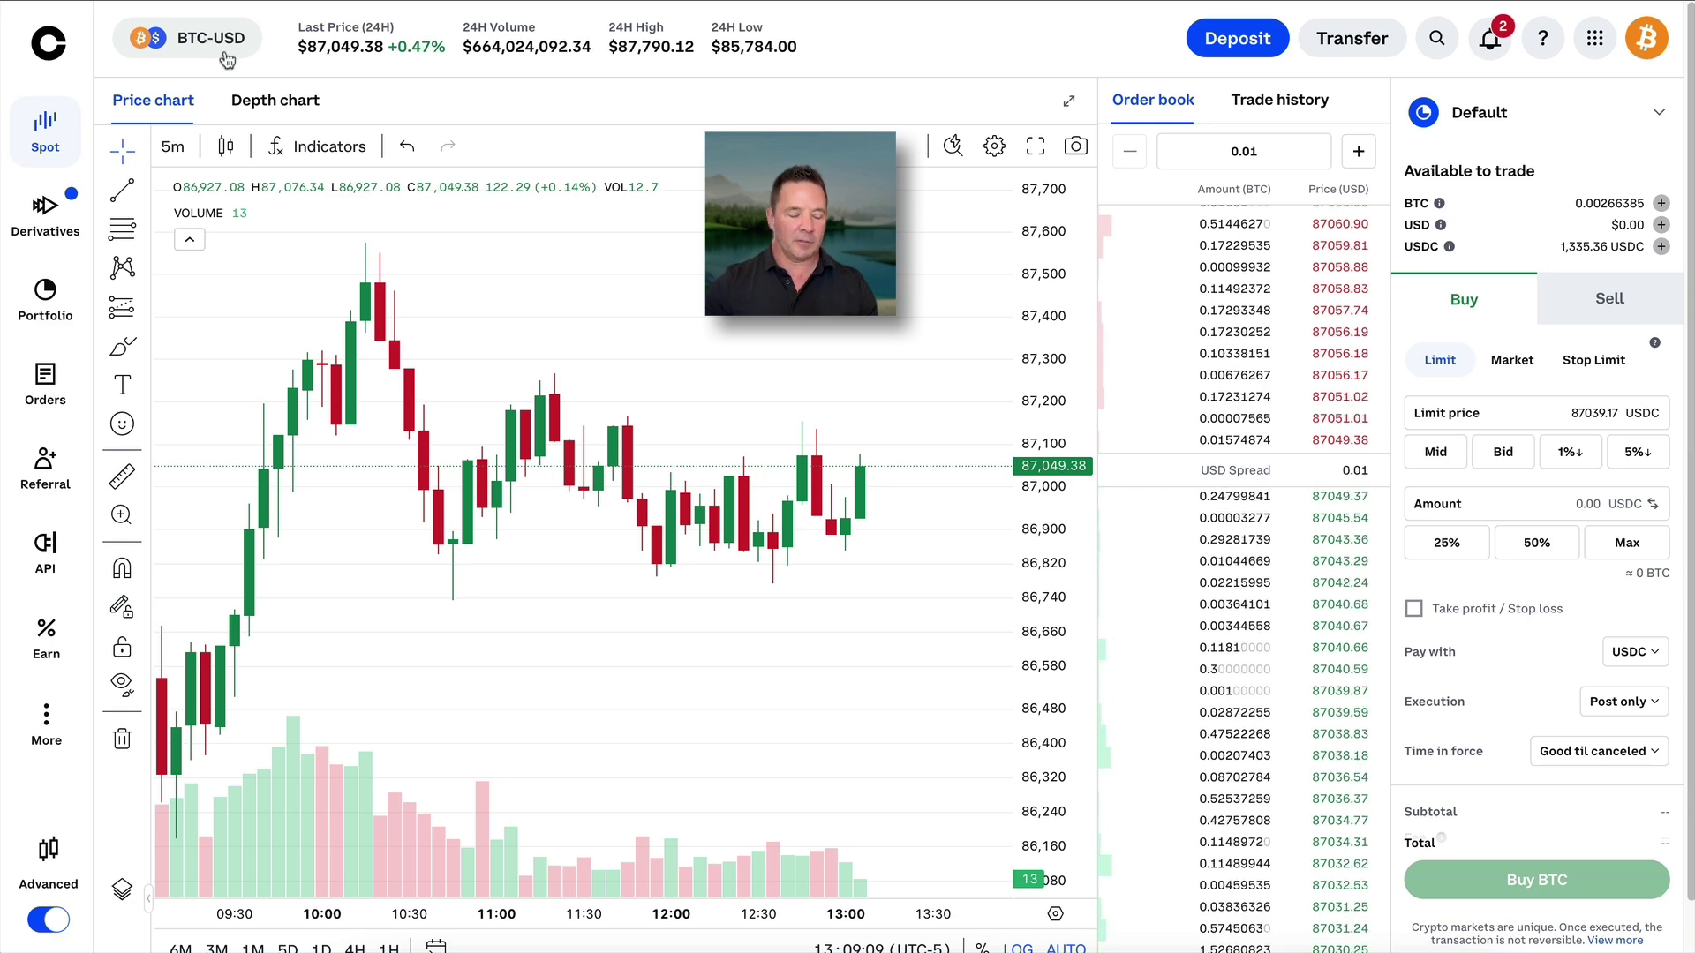
mouse_move(256, 20)
left_mouse_down()
mouse_move(124, 20)
mouse_move(248, 58)
mouse_move(254, 21)
left_mouse_up()
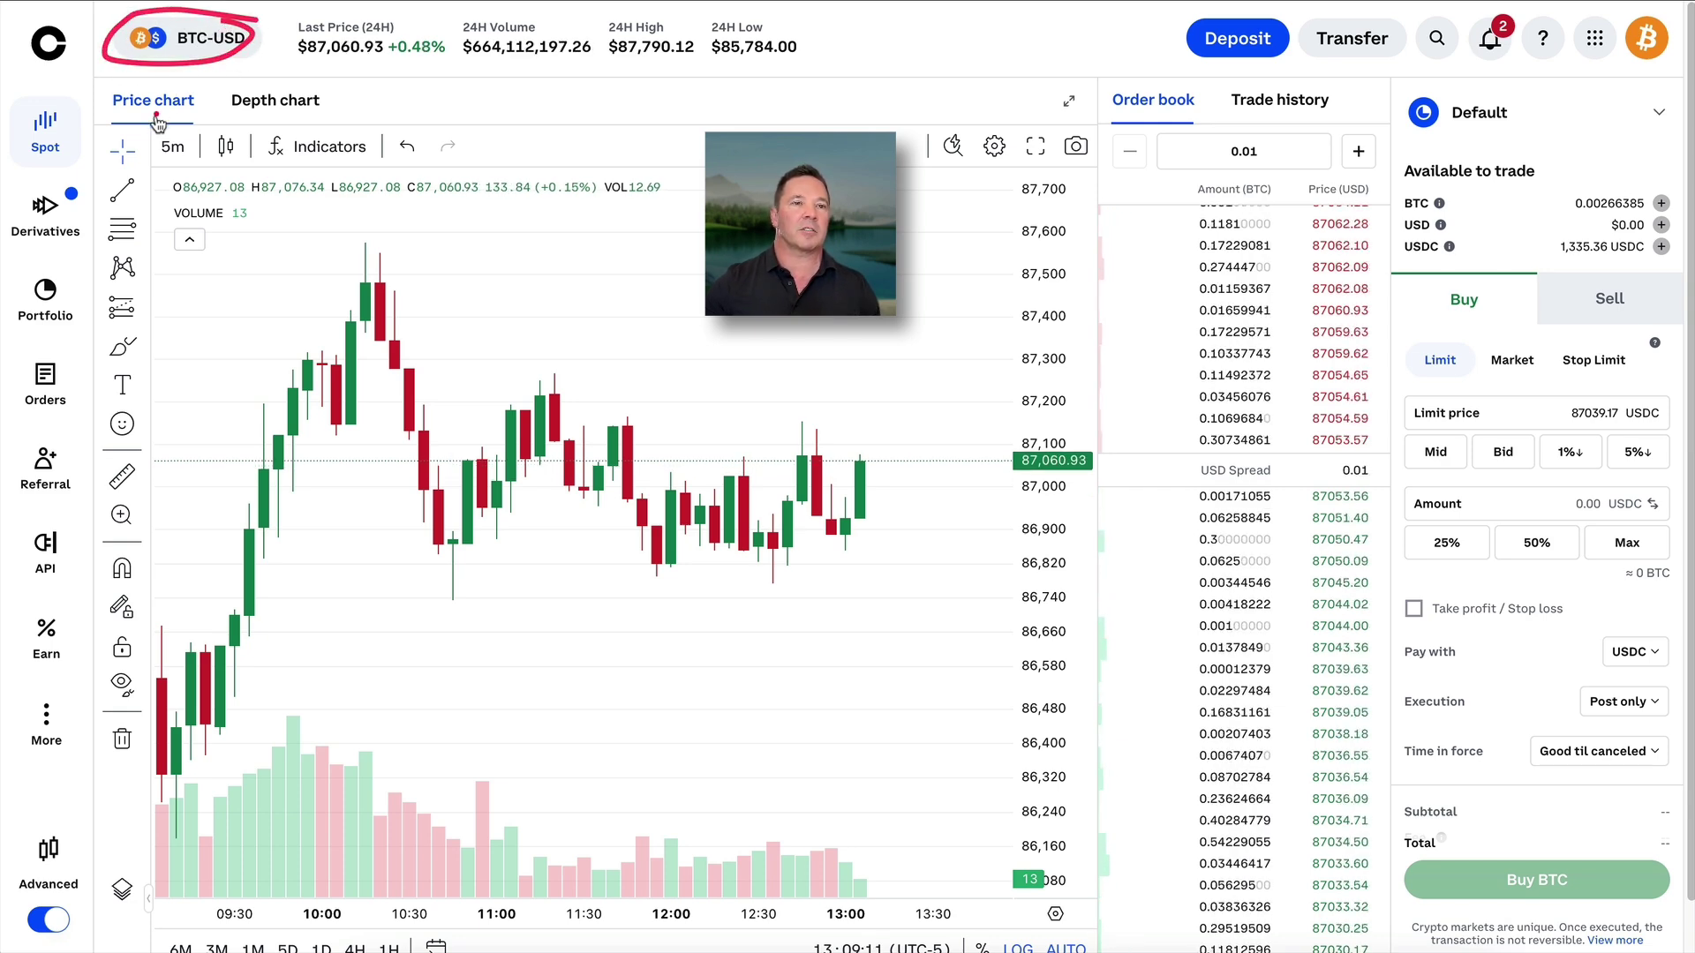
left_click(185, 38)
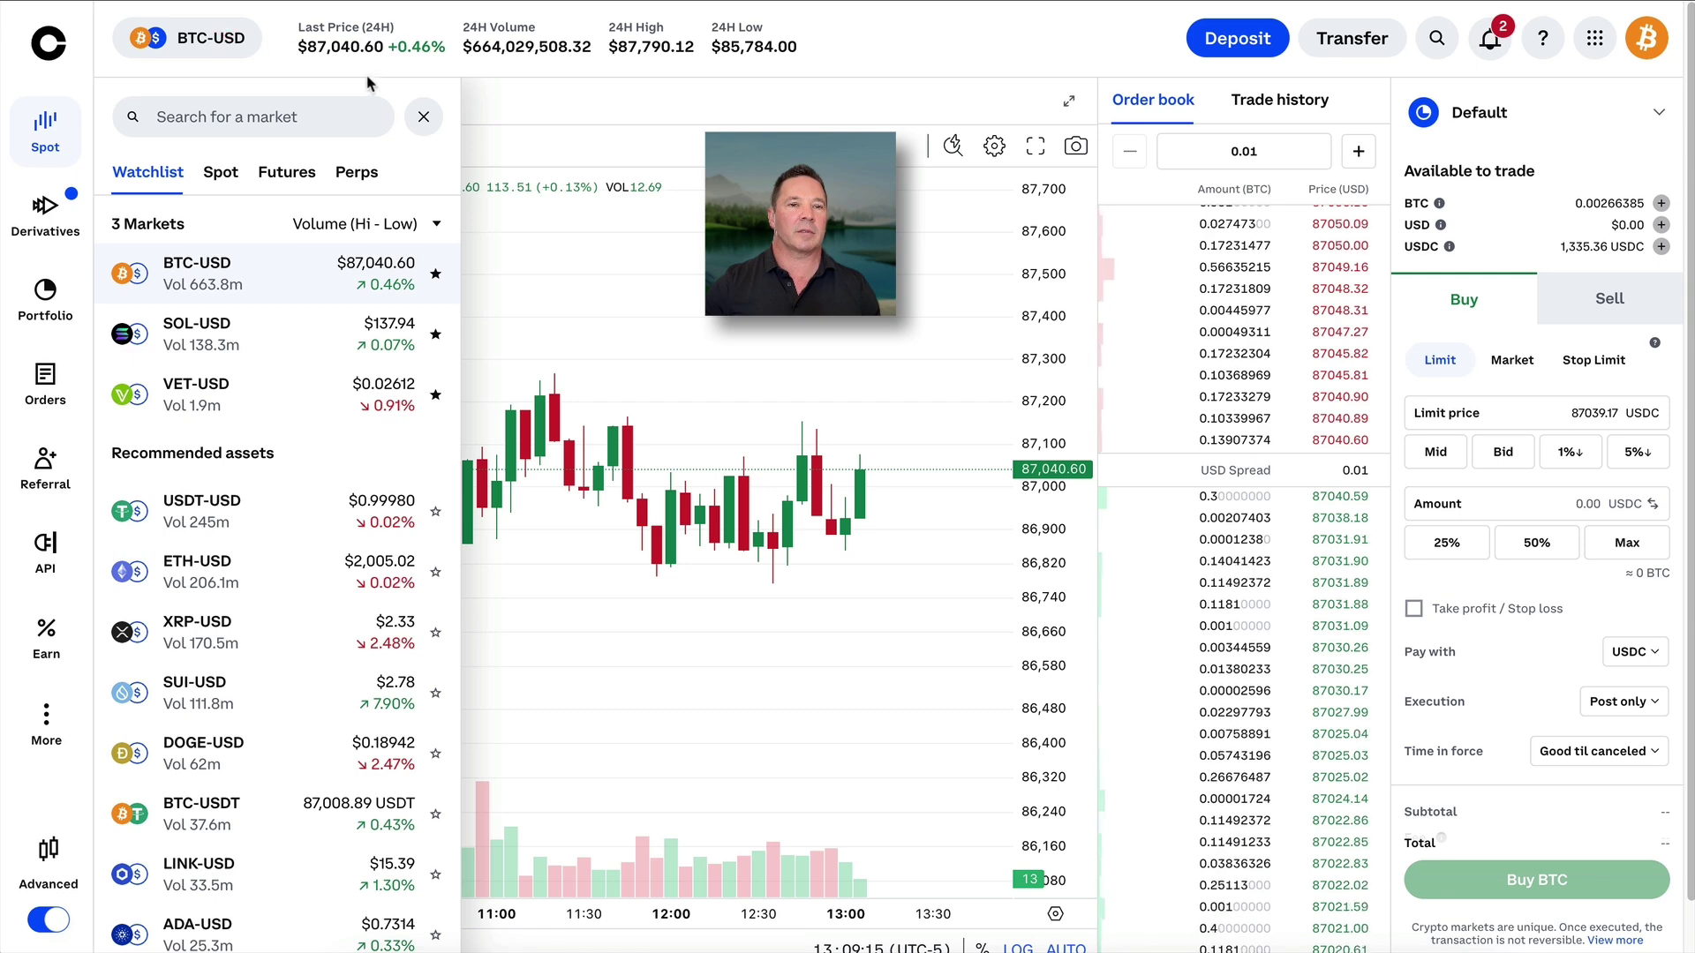
left_click(415, 116)
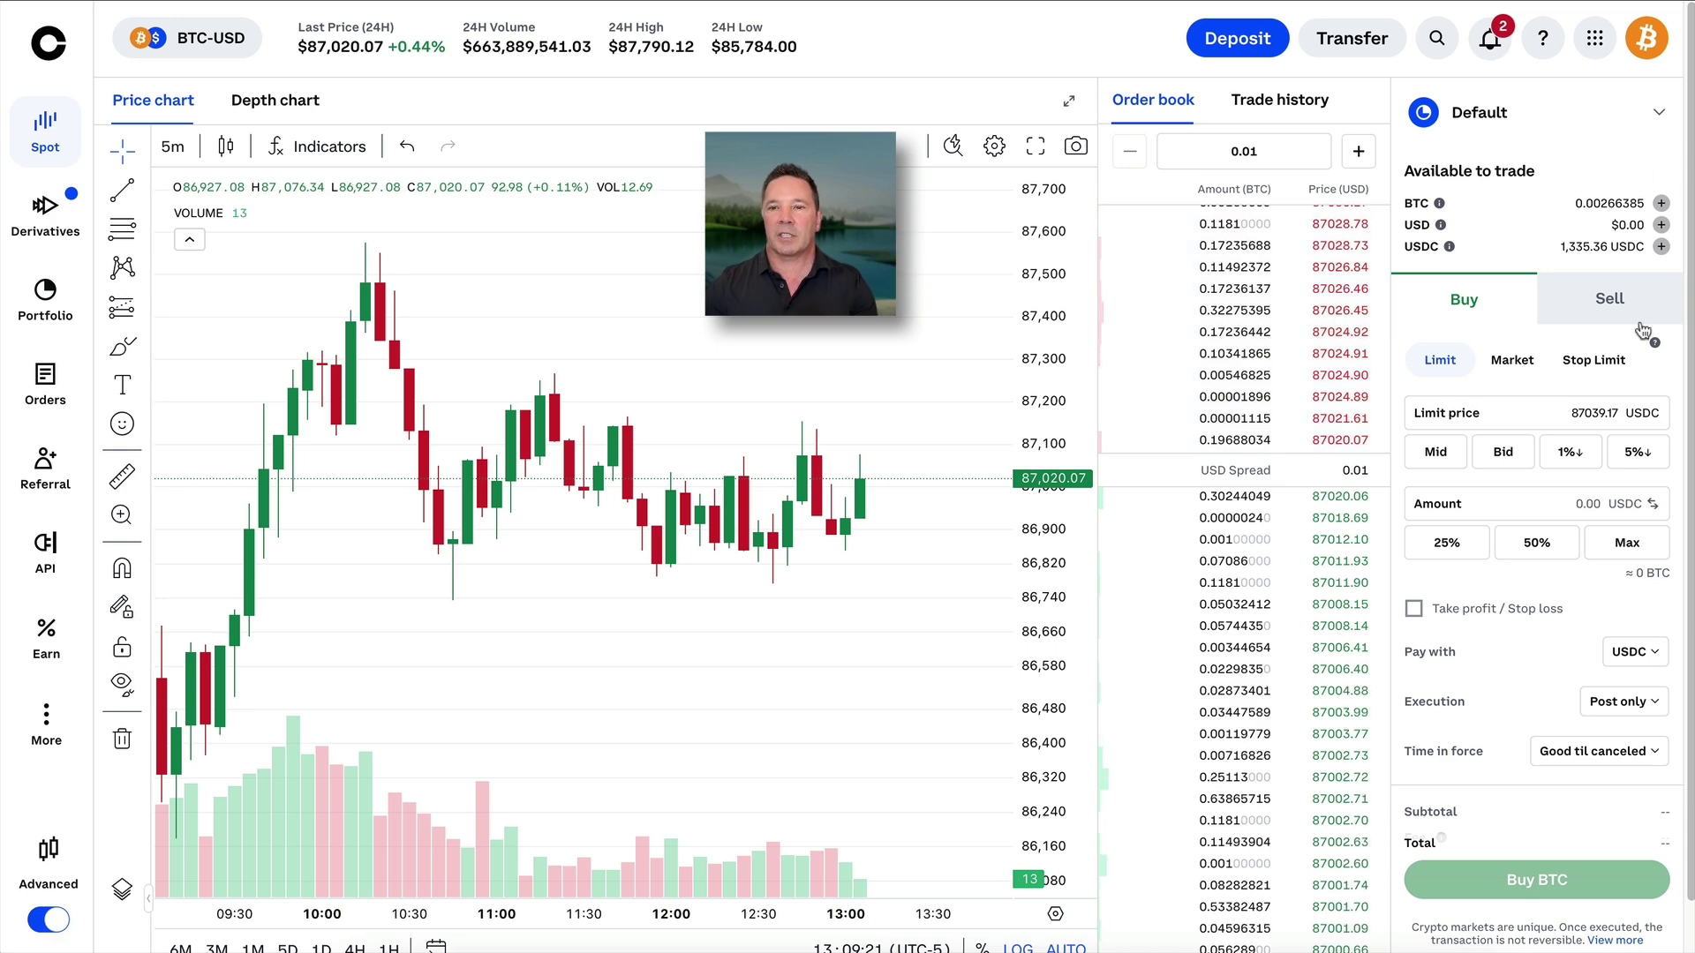
- Examine the limit buy form and compare its limit price with the current BTC price on the chart
mouse_move(1653, 100)
left_mouse_down()
mouse_move(1404, 795)
mouse_move(1470, 872)
left_mouse_up()
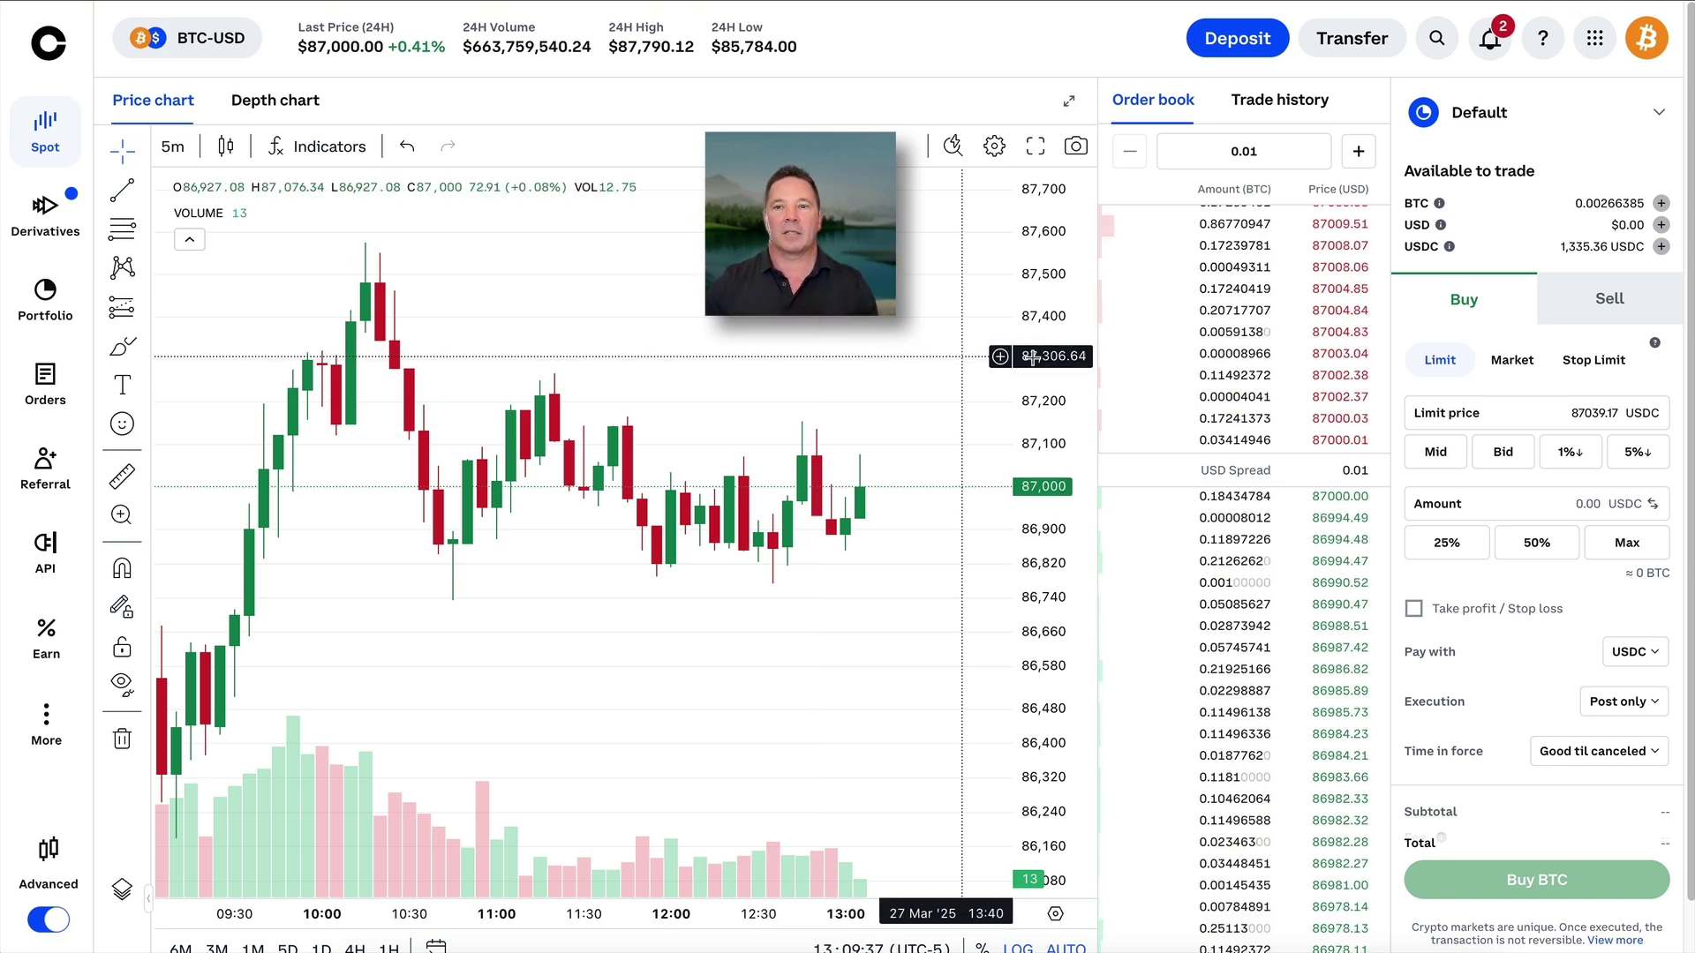
mouse_move(1467, 333)
left_mouse_down()
mouse_move(1402, 346)
mouse_move(1410, 389)
mouse_move(1472, 376)
mouse_move(1461, 329)
left_mouse_up()
mouse_move(1669, 387)
left_mouse_down()
mouse_move(1550, 424)
mouse_move(1661, 435)
mouse_move(1675, 390)
mouse_move(1554, 399)
left_mouse_up()
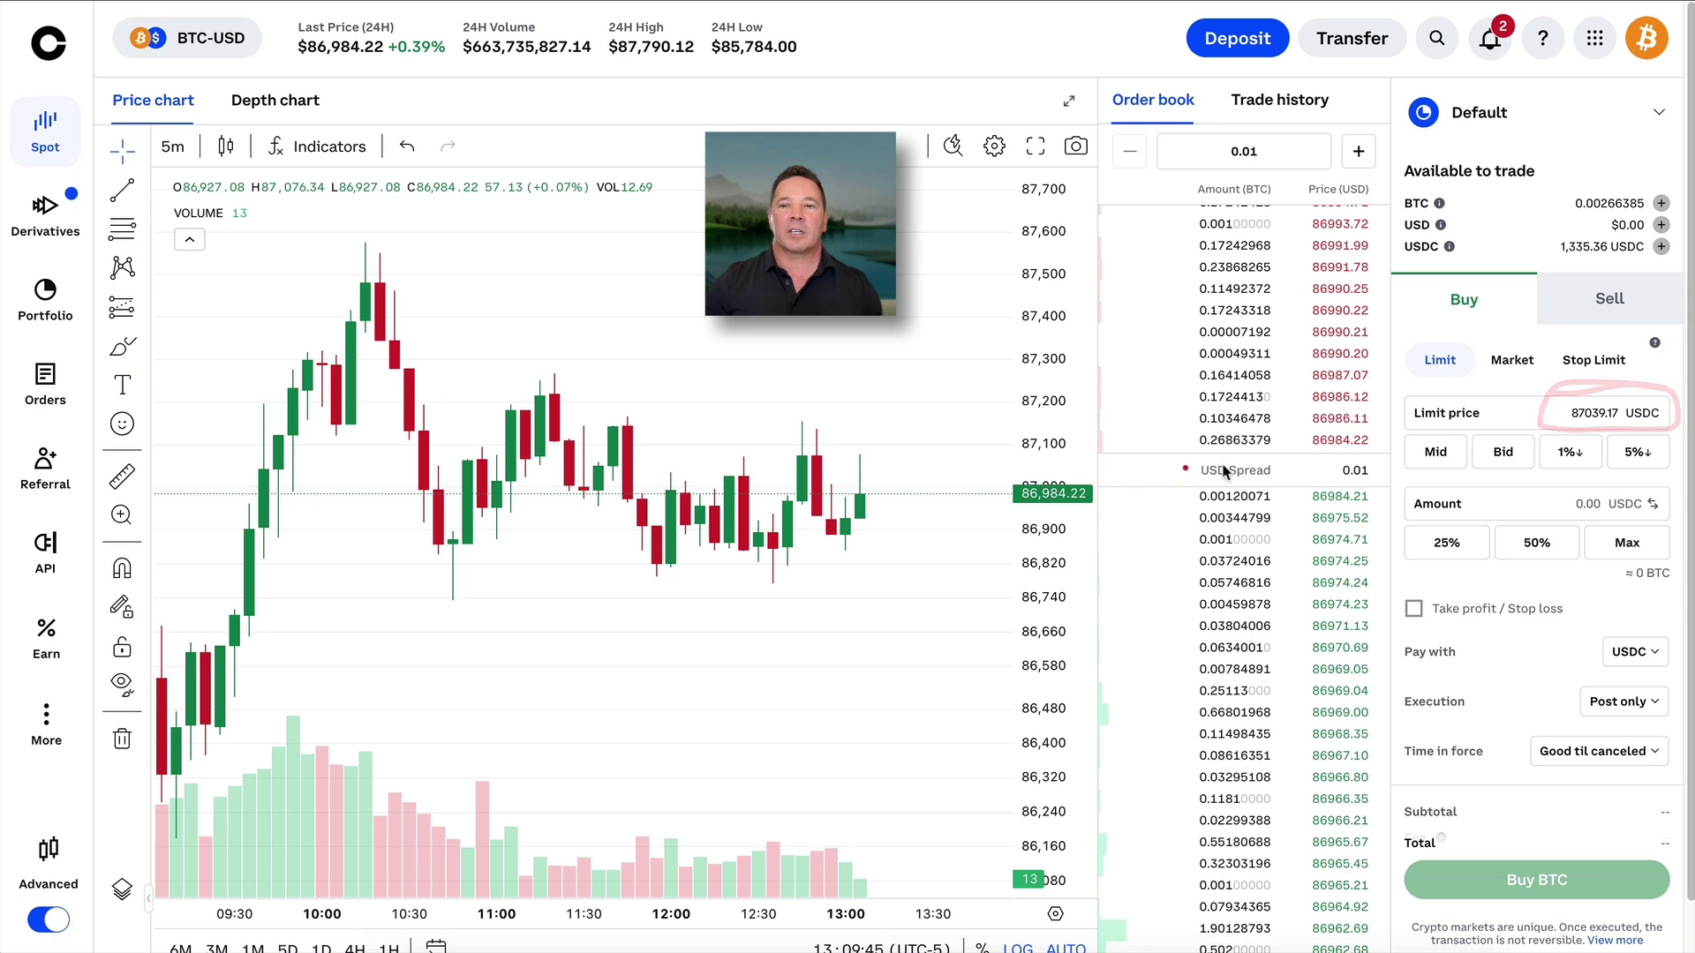
left_click(1605, 399)
left_click_drag(1580, 402, 1635, 419)
left_click_drag(1066, 447, 983, 402)
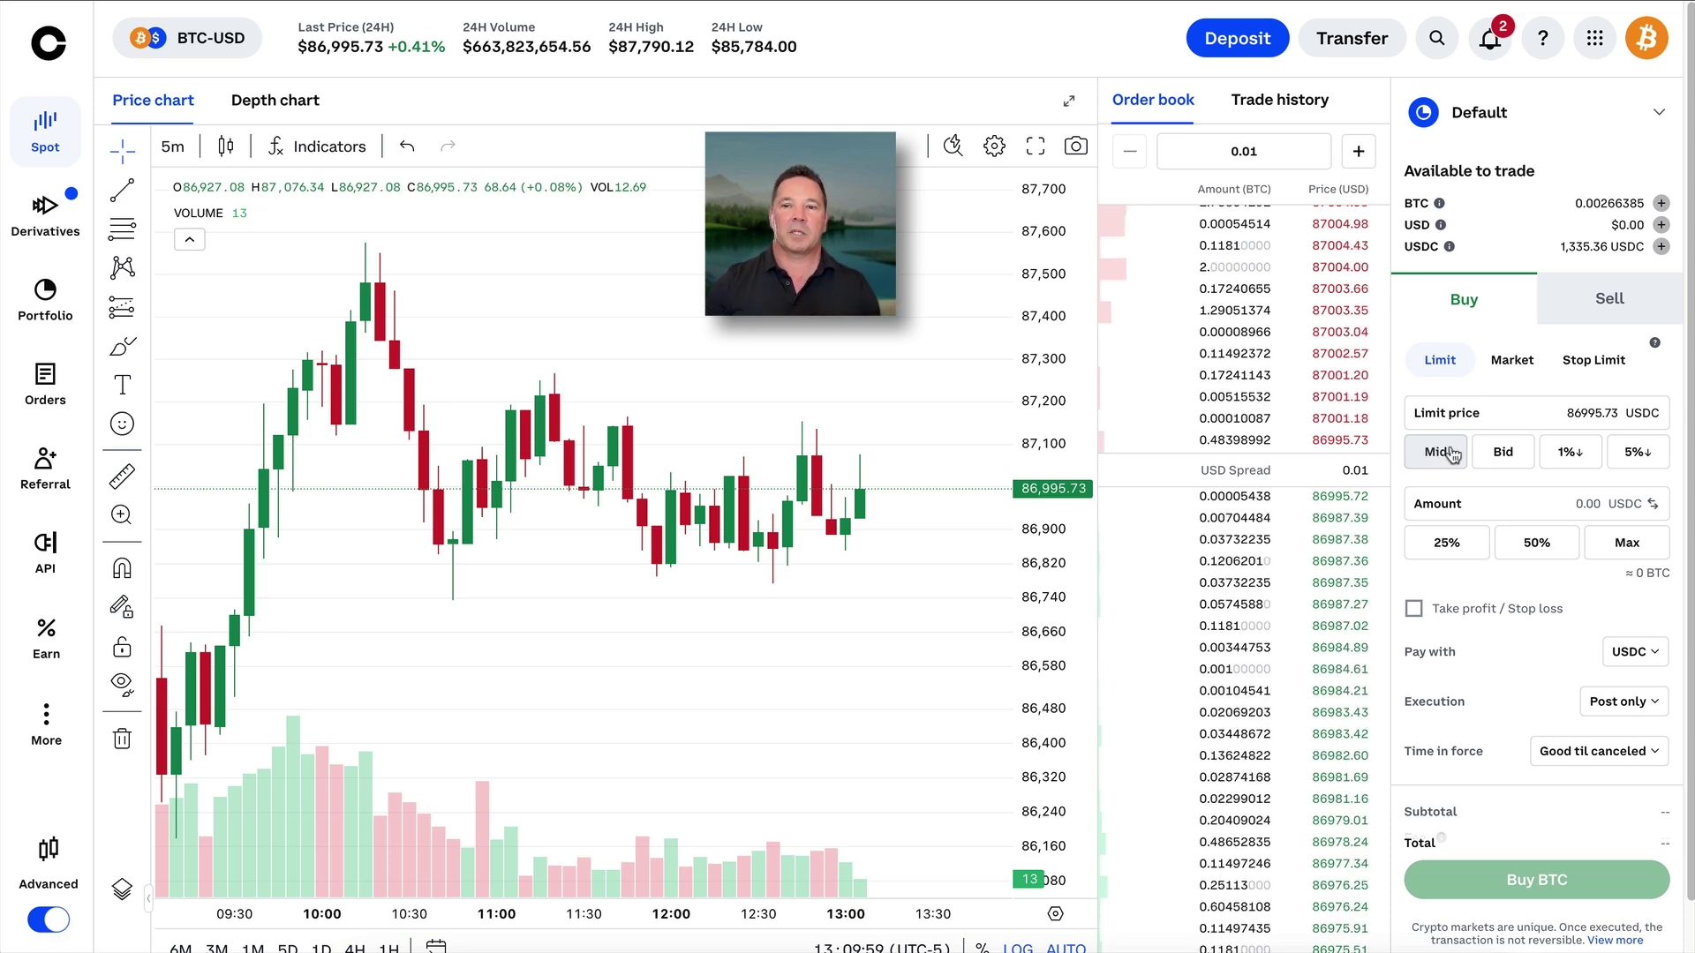
- Review the BTC, USD and USDC balances available to trade and the order's payment options, keeping USDC
left_click(1572, 503)
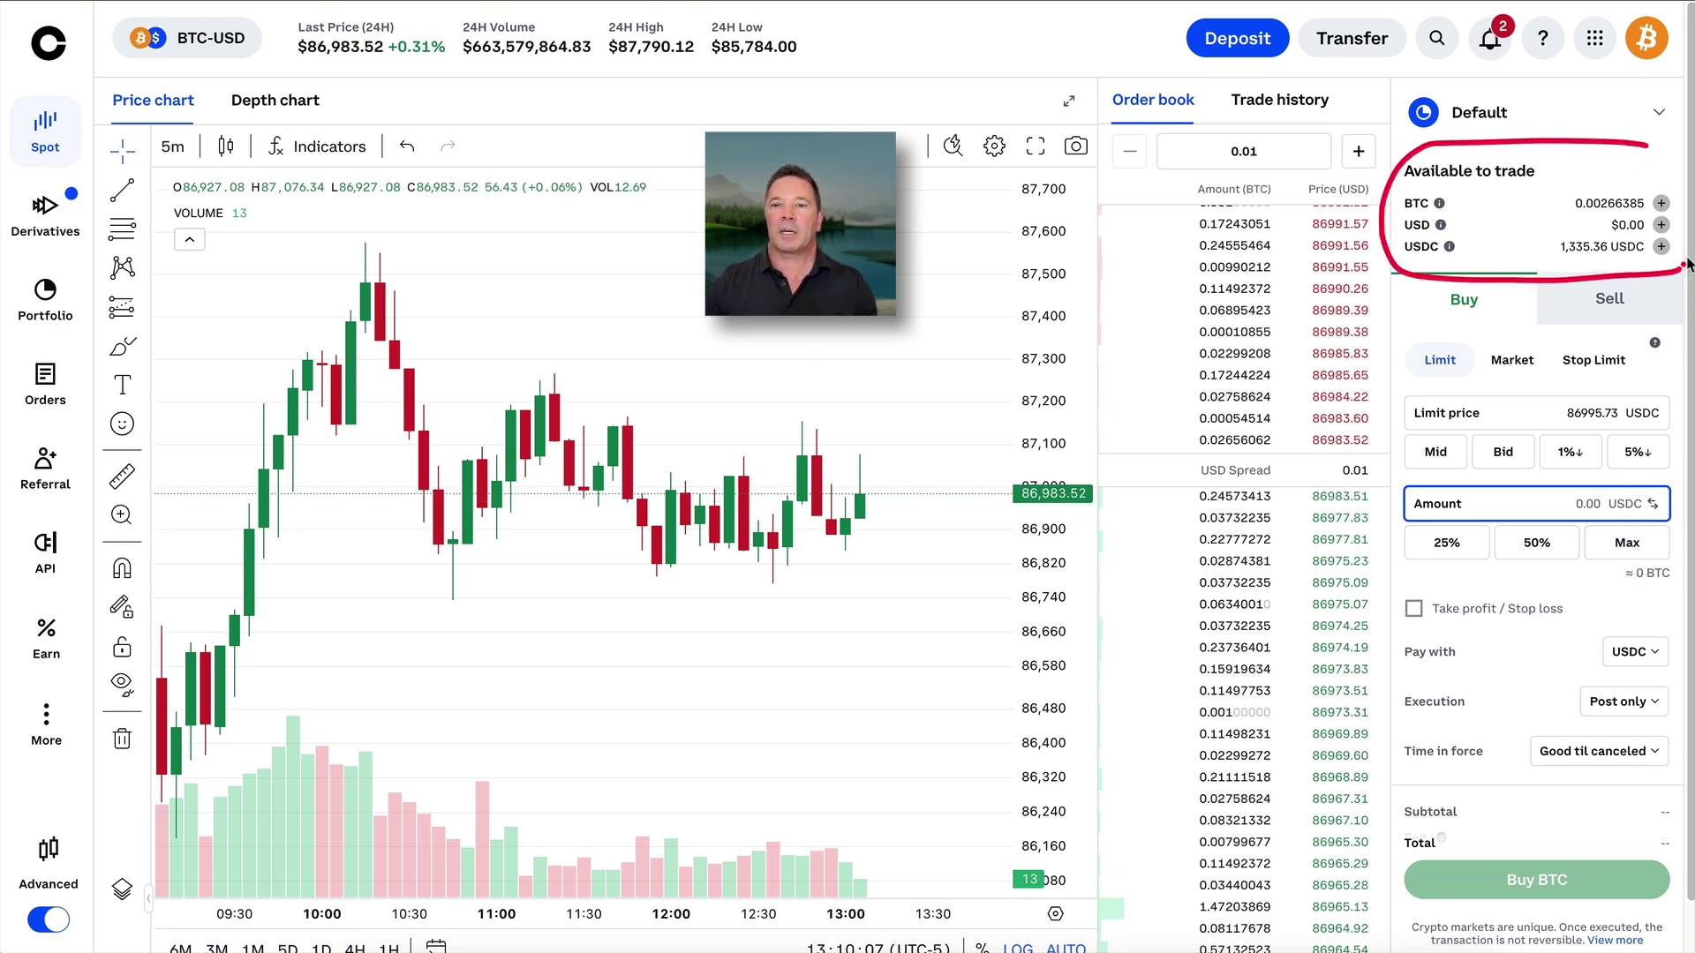
mouse_move(1448, 204)
left_mouse_down()
mouse_move(1582, 172)
mouse_move(1570, 205)
left_mouse_up()
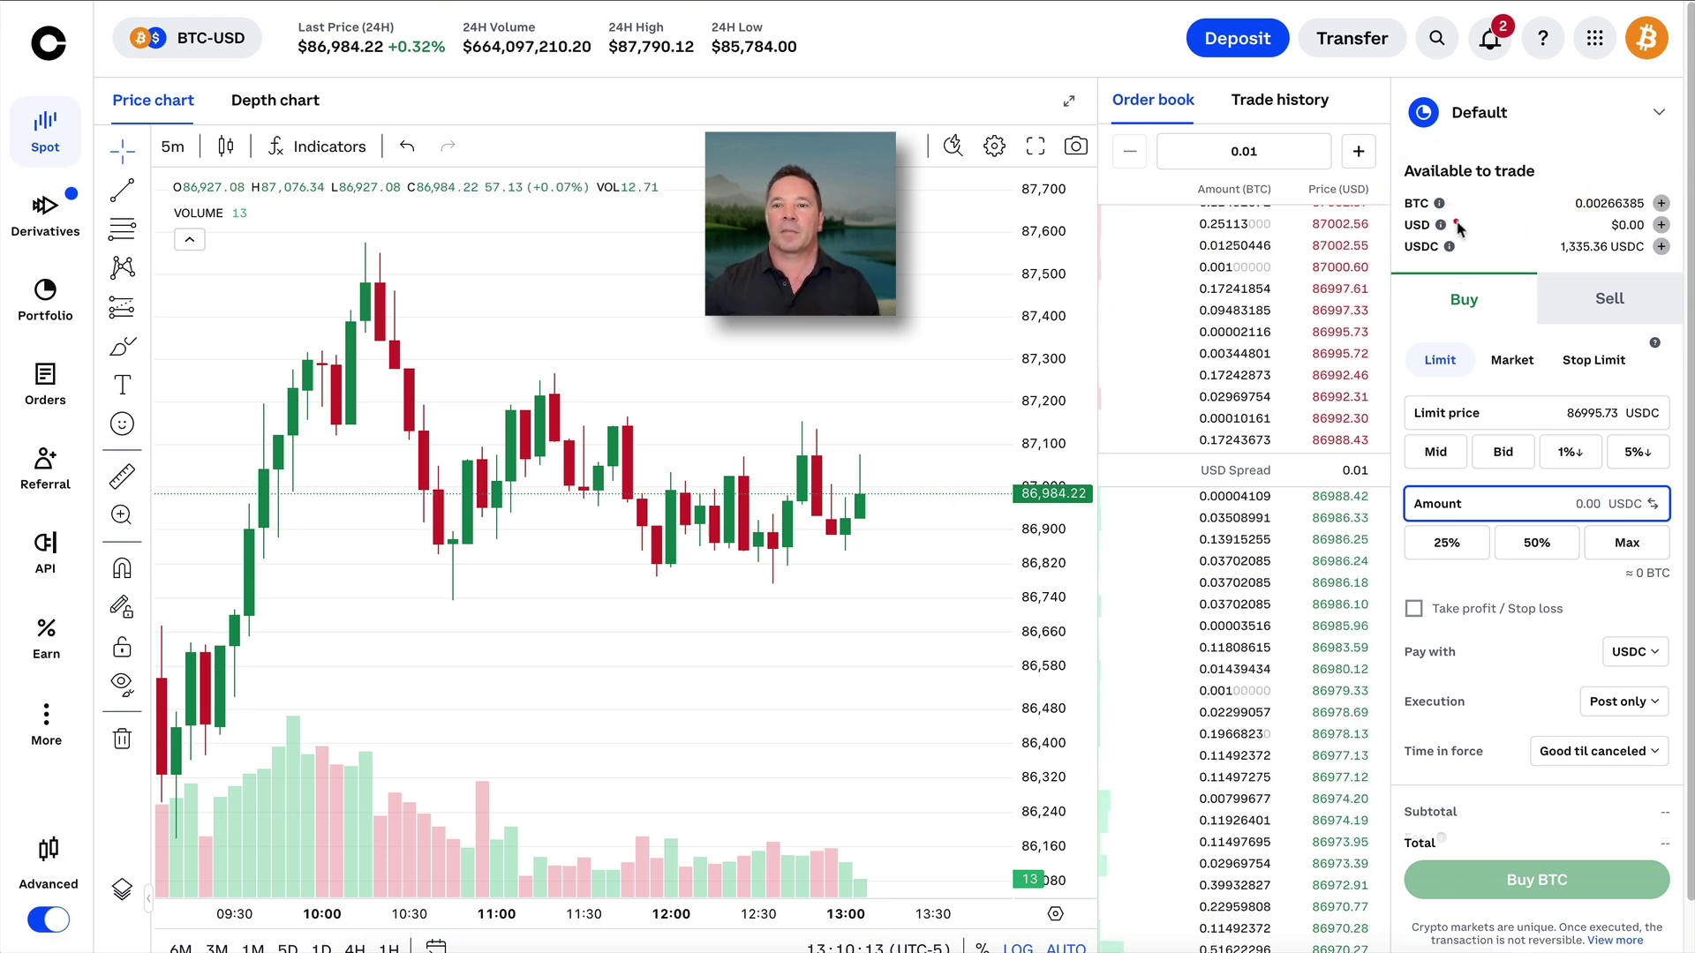
left_click_drag(1456, 221, 1647, 225)
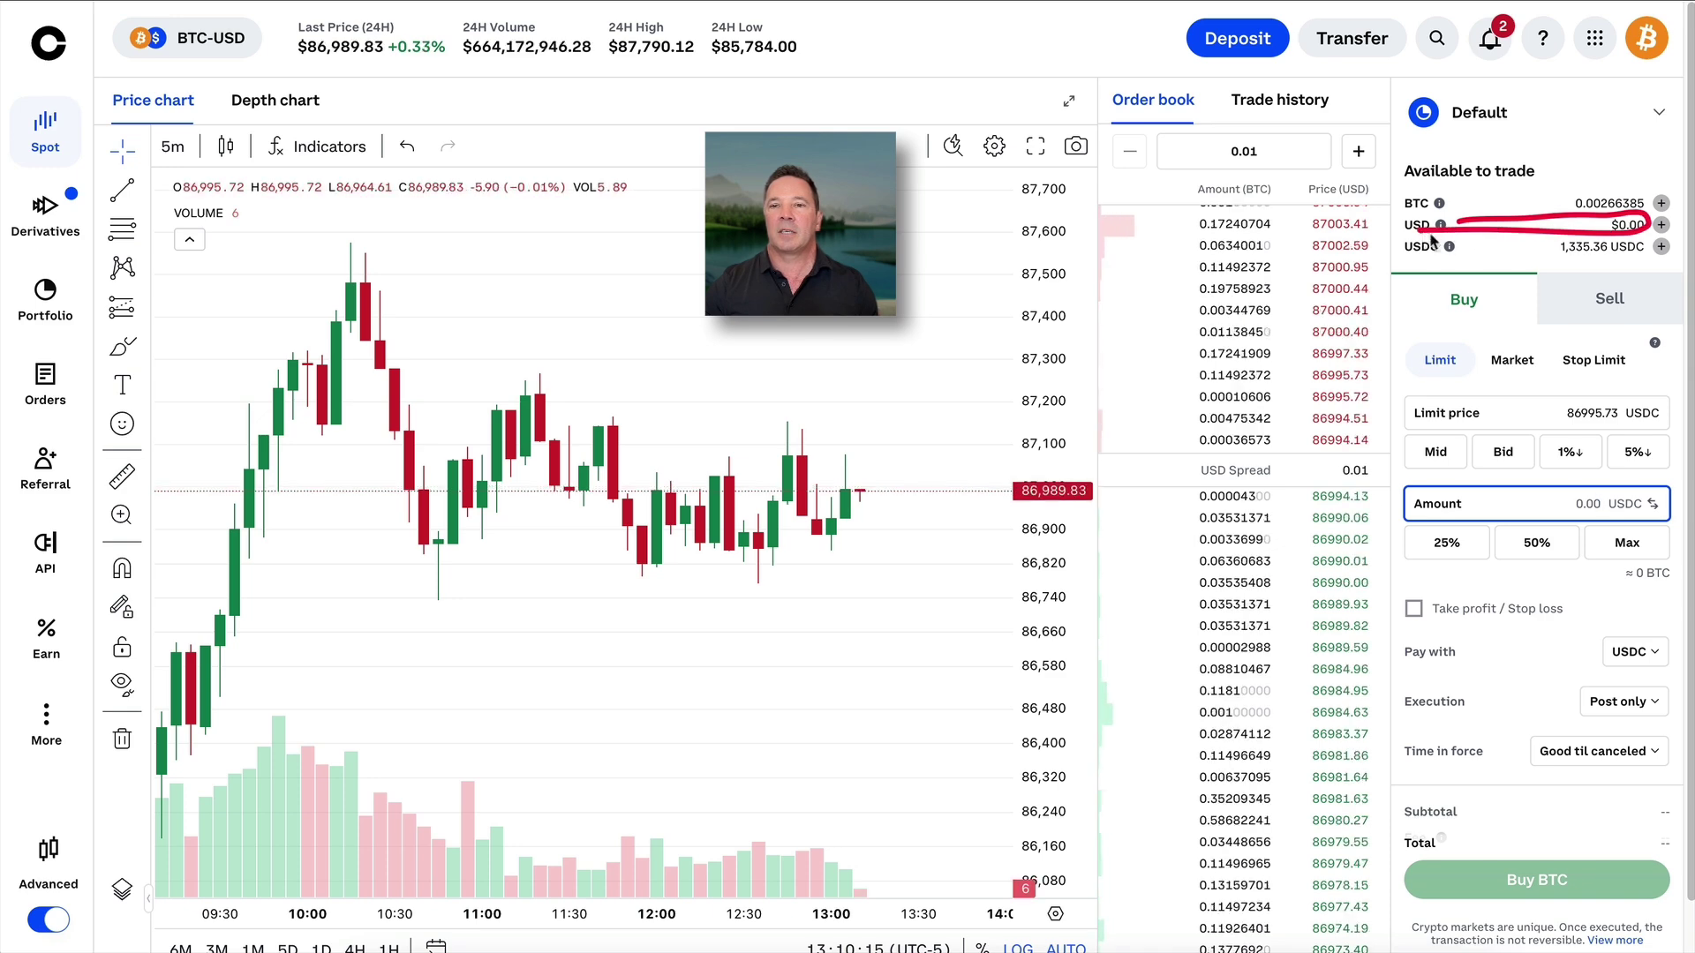
mouse_move(1408, 240)
left_mouse_down()
mouse_move(1649, 238)
mouse_move(1466, 269)
left_mouse_up()
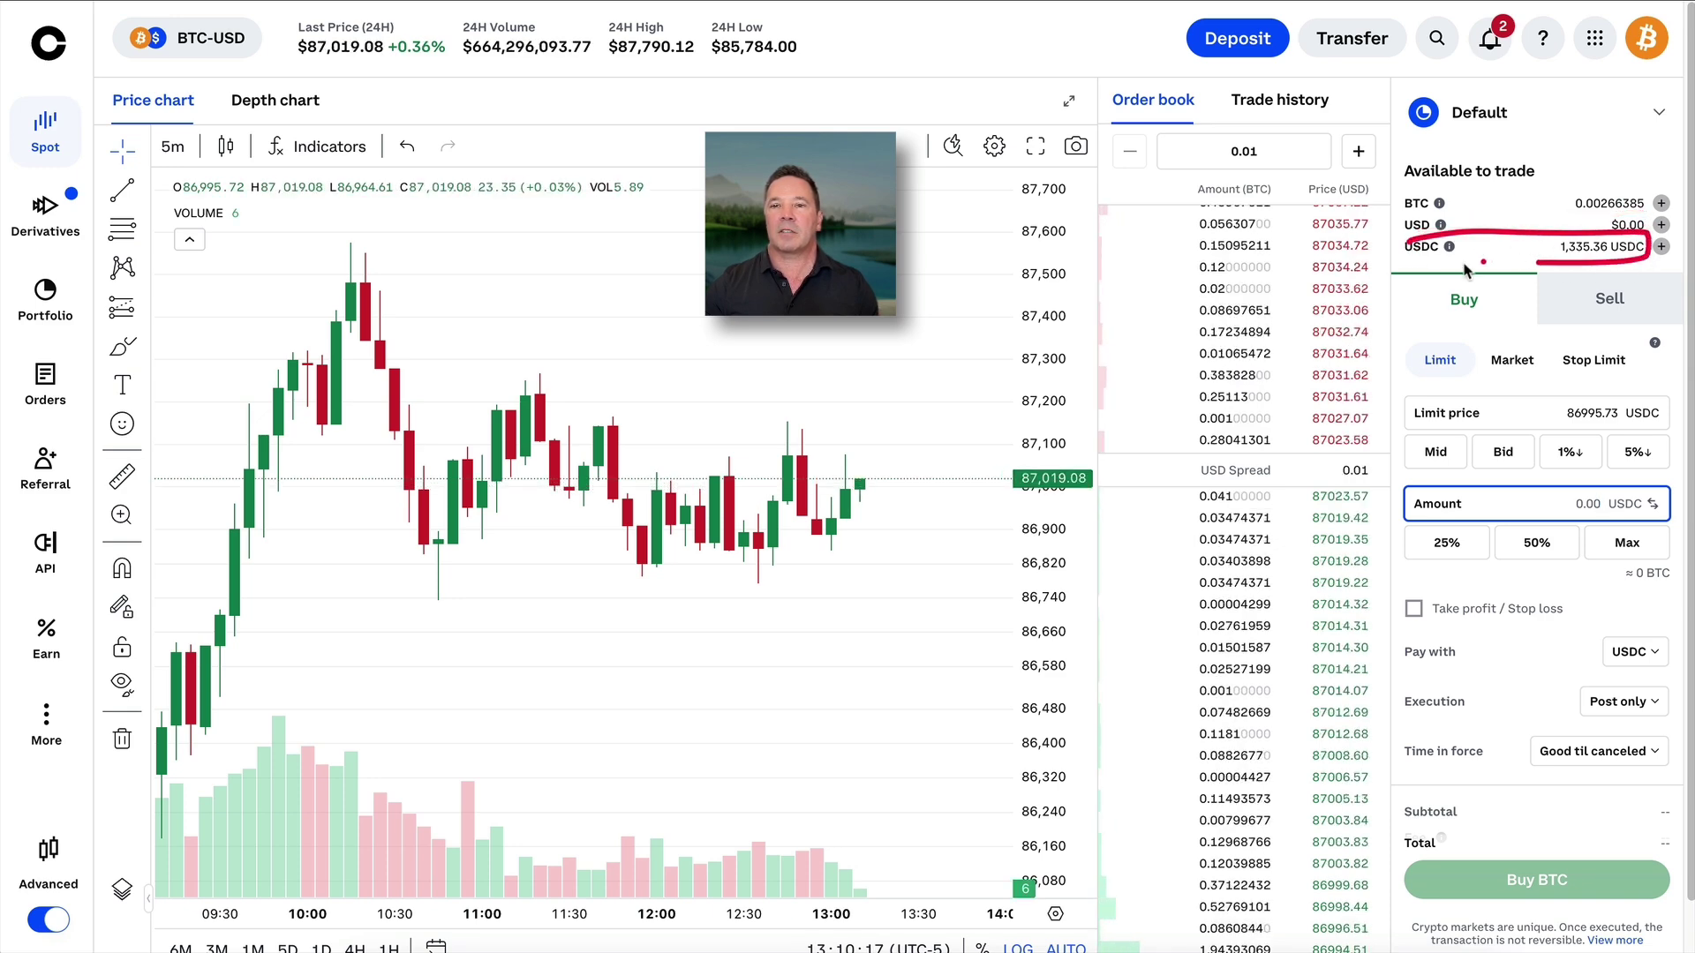
left_click_drag(1642, 613, 1581, 622)
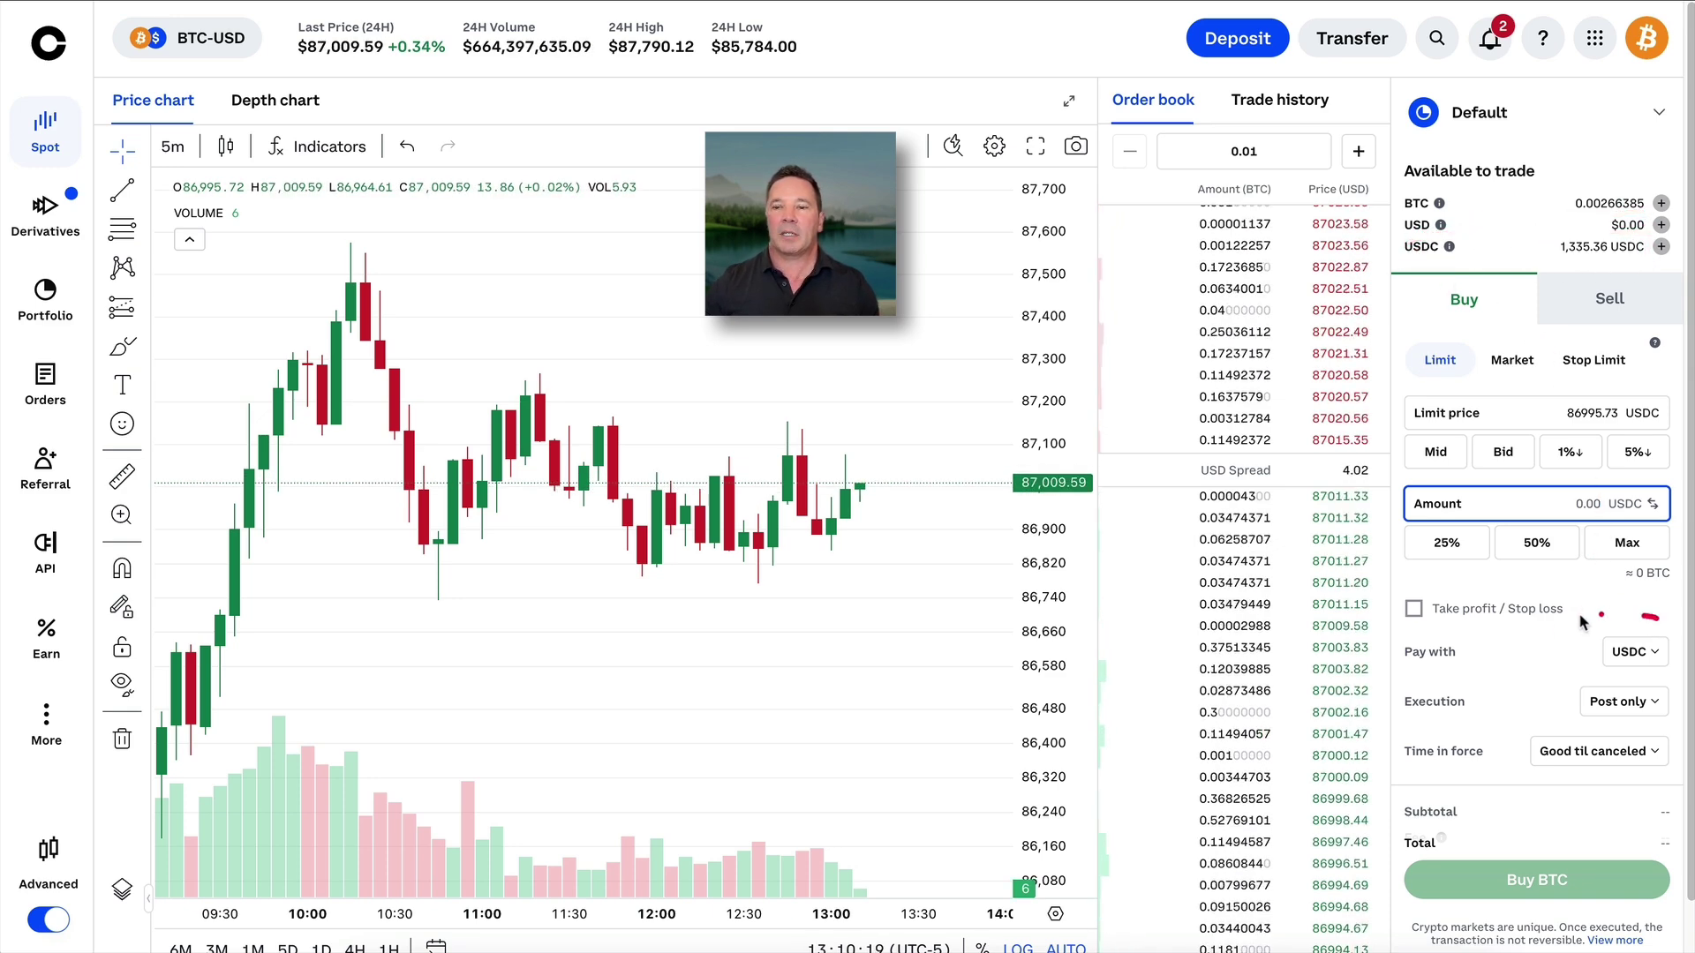
mouse_move(1620, 684)
left_mouse_down()
mouse_move(1682, 671)
mouse_move(1633, 605)
left_mouse_up()
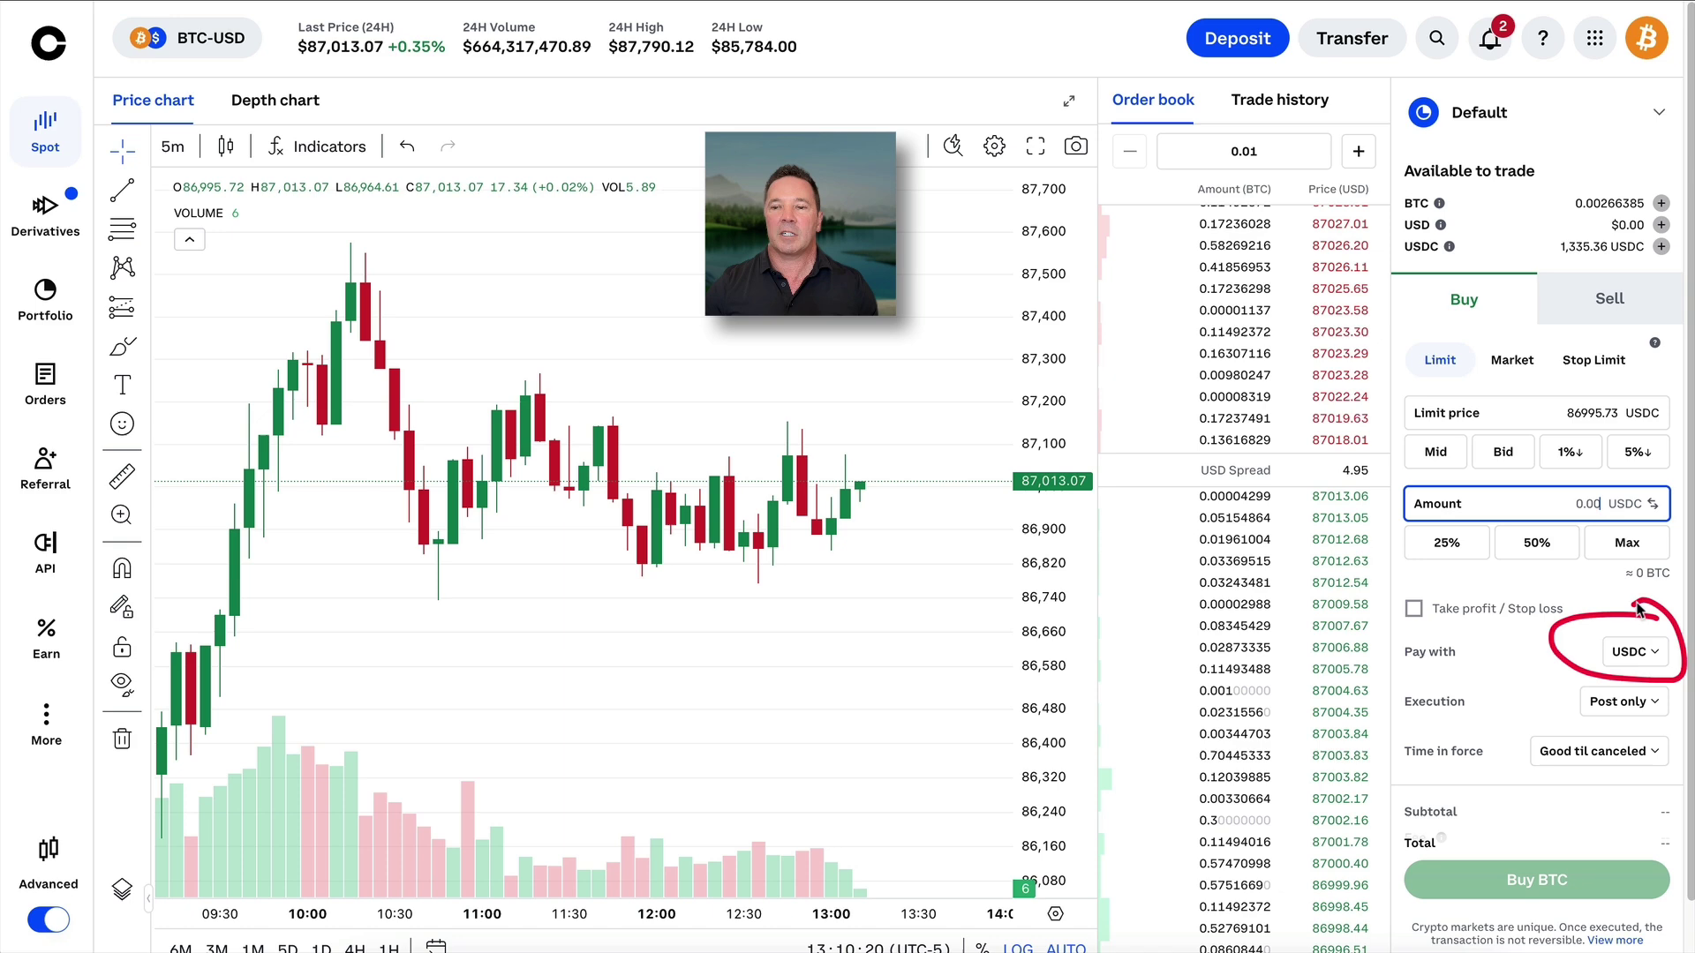
left_click(1655, 655)
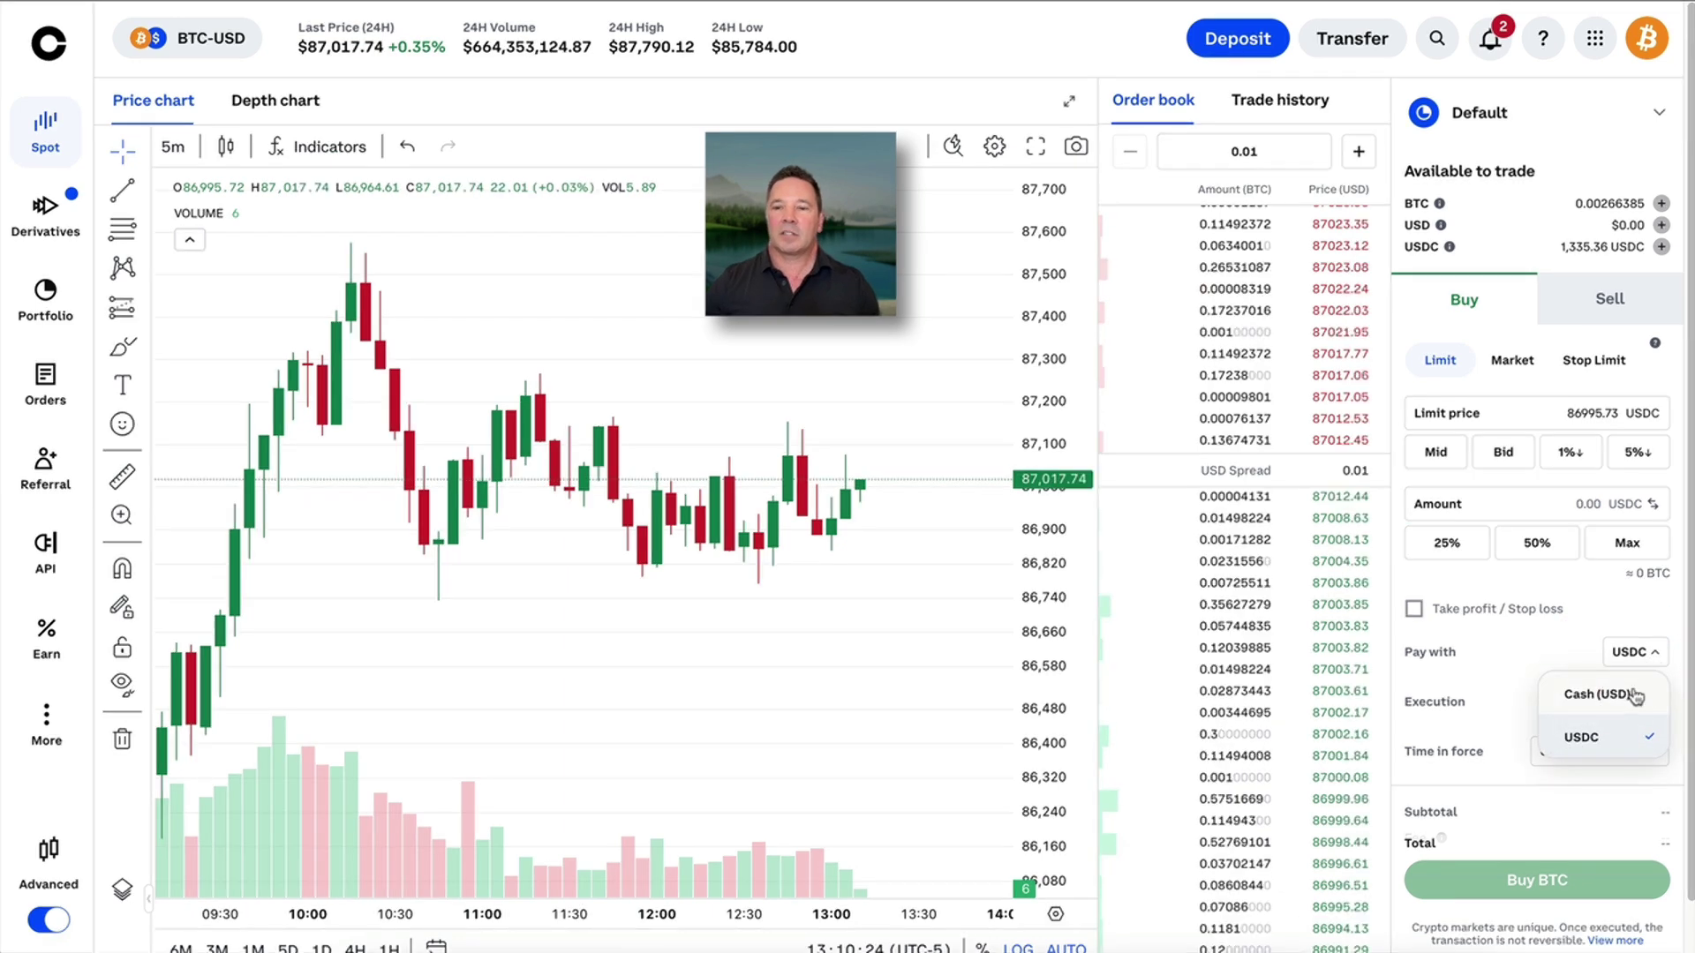
left_click(1649, 620)
- Set the limit price to the current mid price and the Bitcoin buy amount to 100 USDC
left_click(1458, 464)
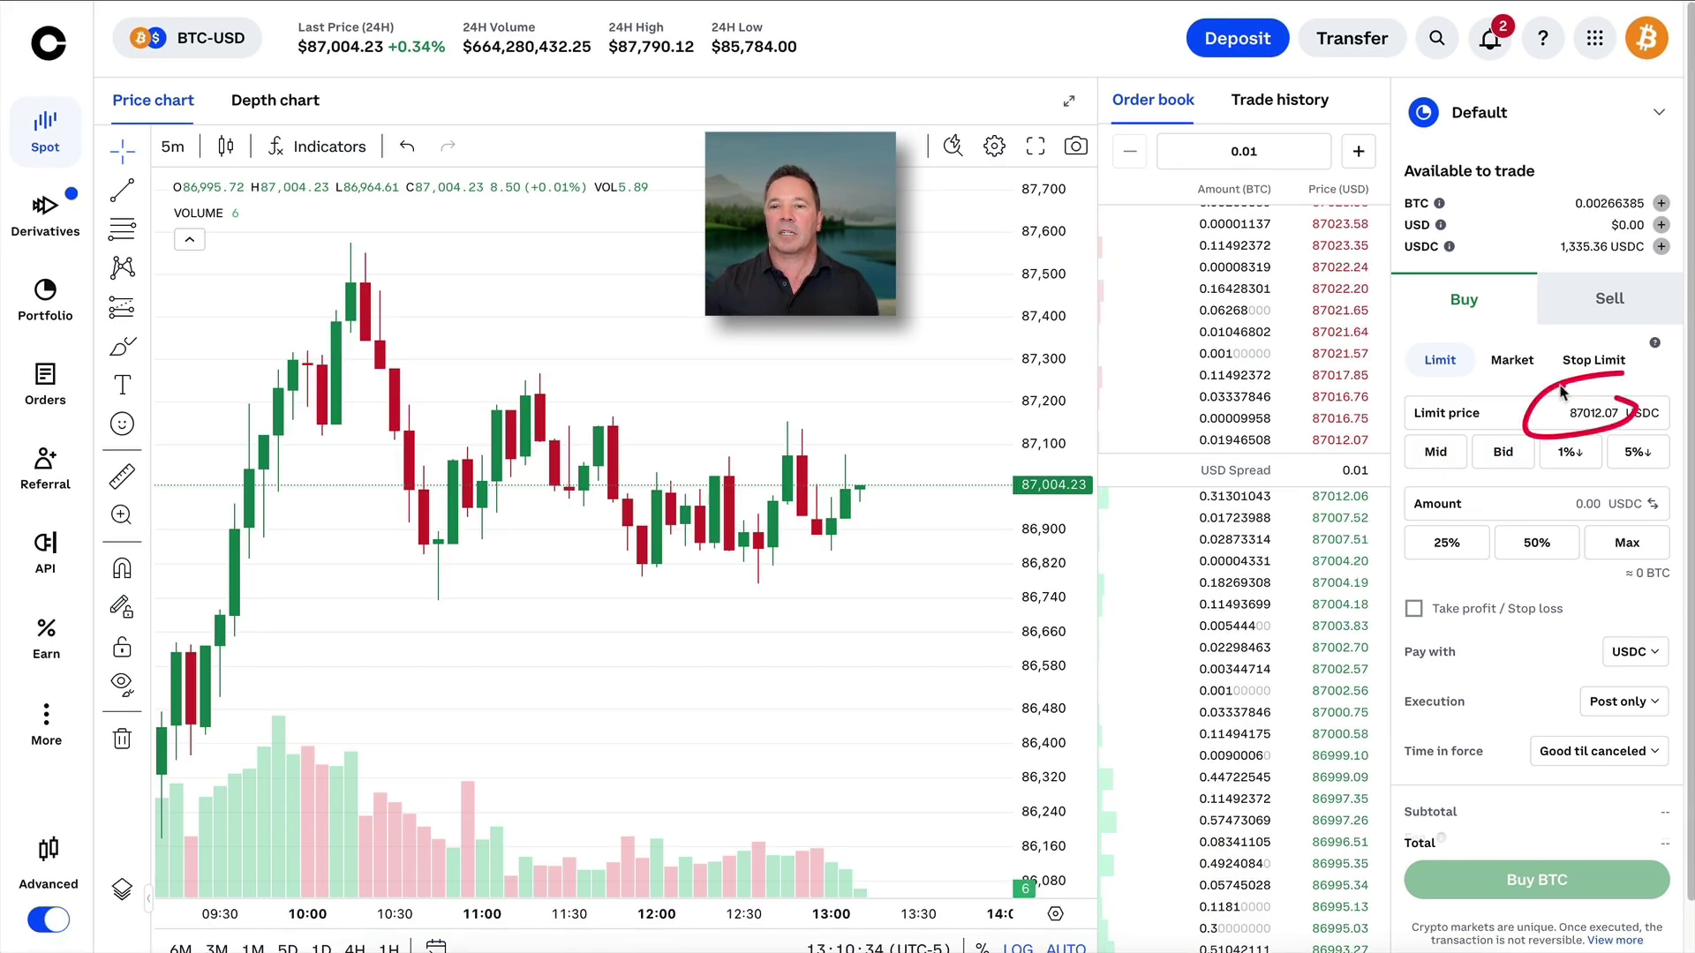
mouse_move(883, 488)
left_mouse_down()
mouse_move(923, 499)
mouse_move(902, 483)
left_mouse_up()
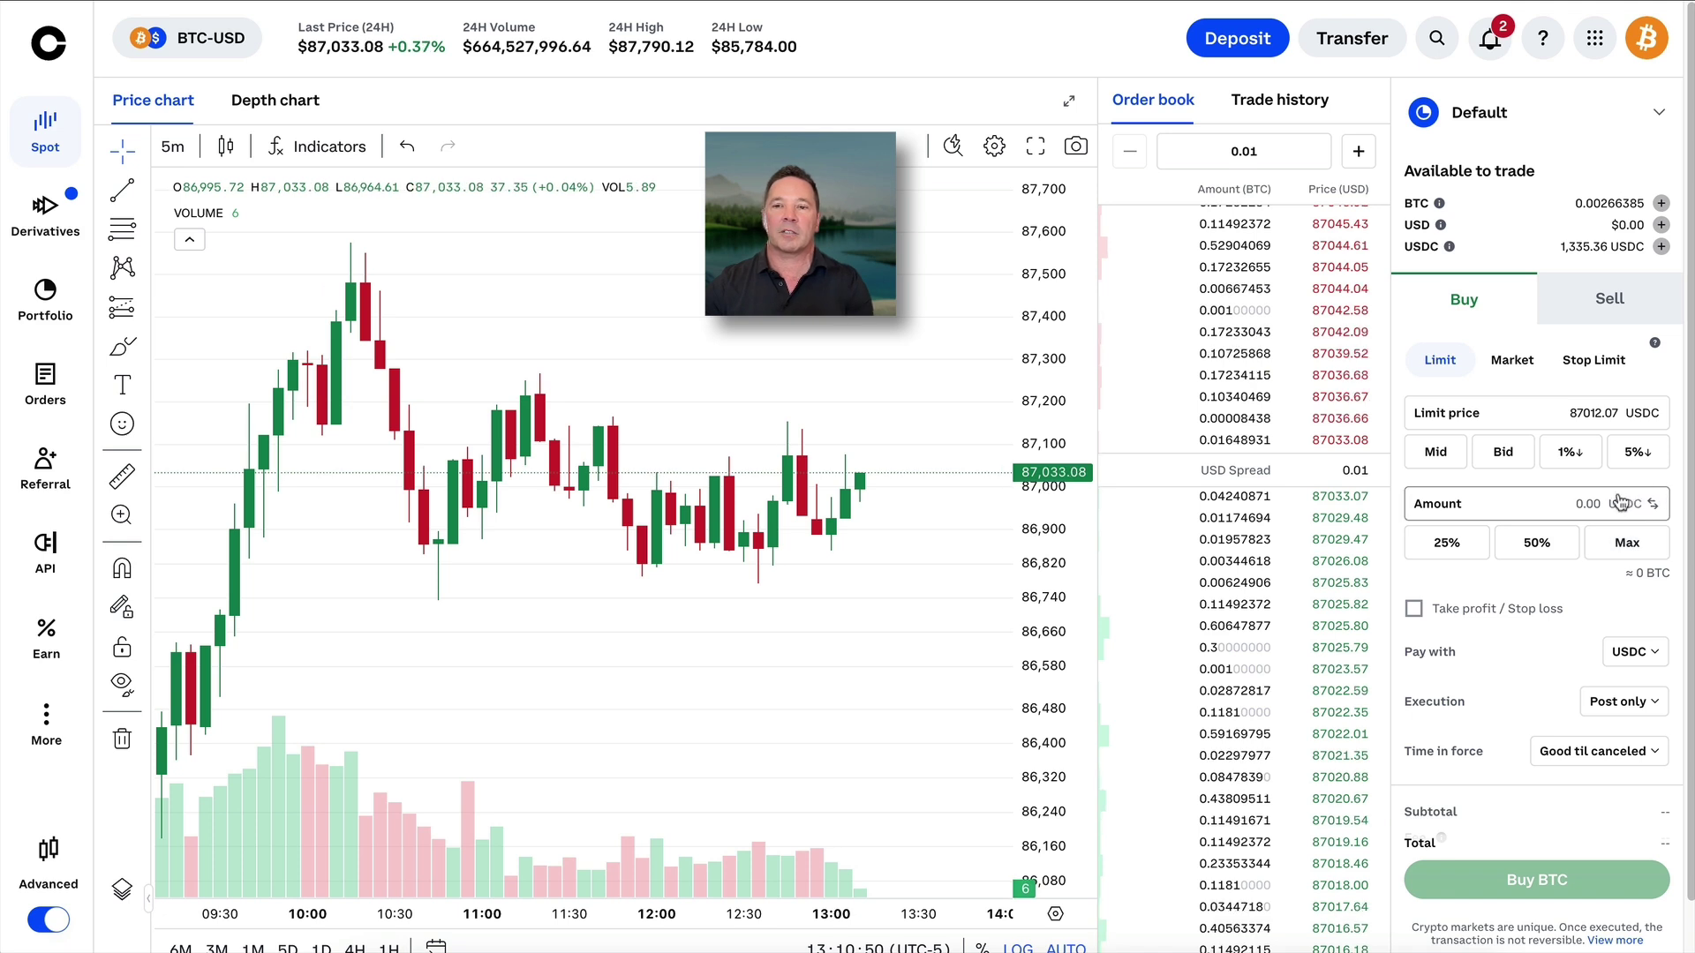
left_click(1581, 504)
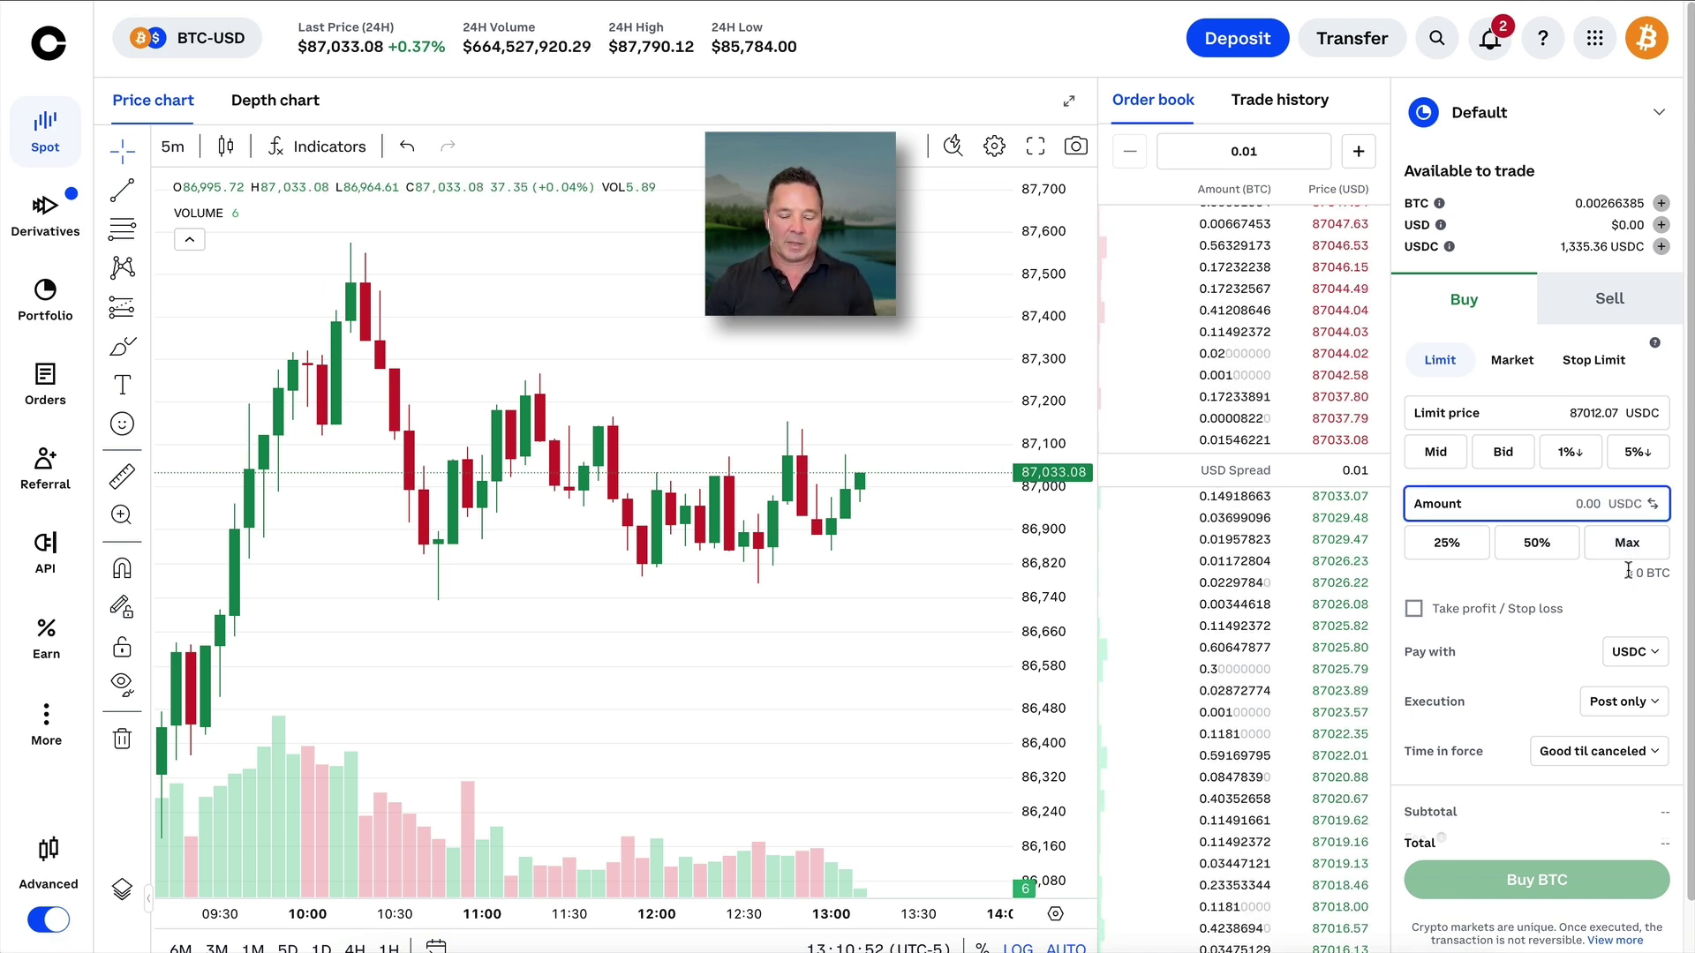
type("25")
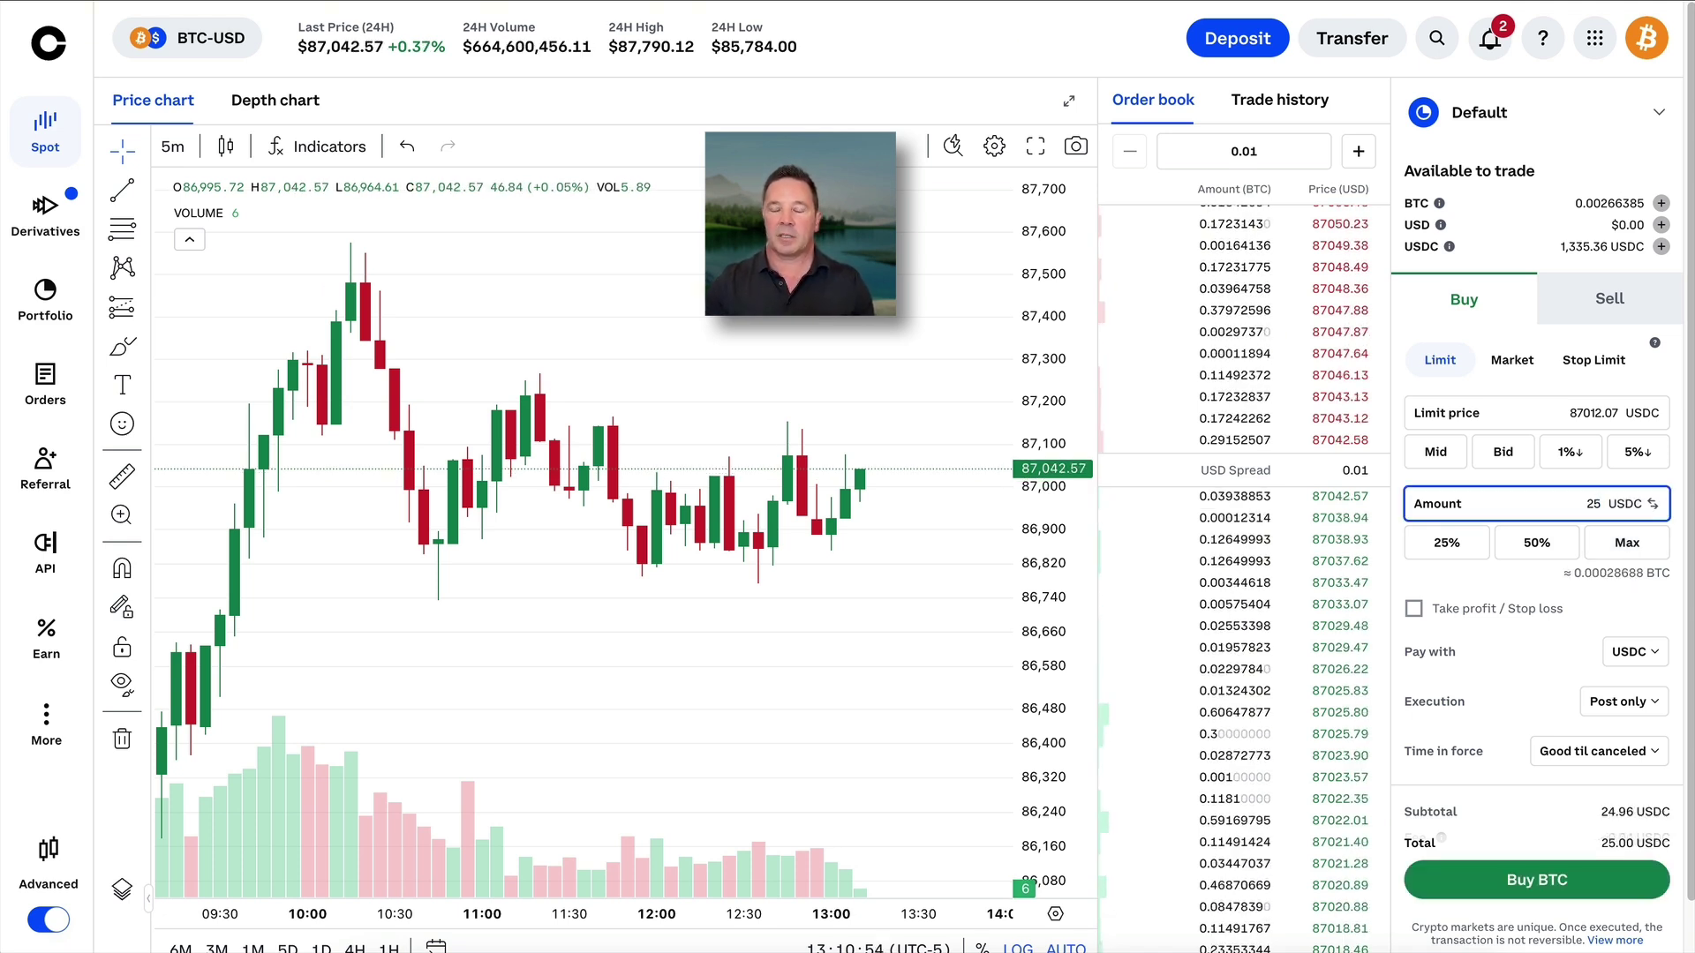
key("BackSpace")
key("BackSpace")
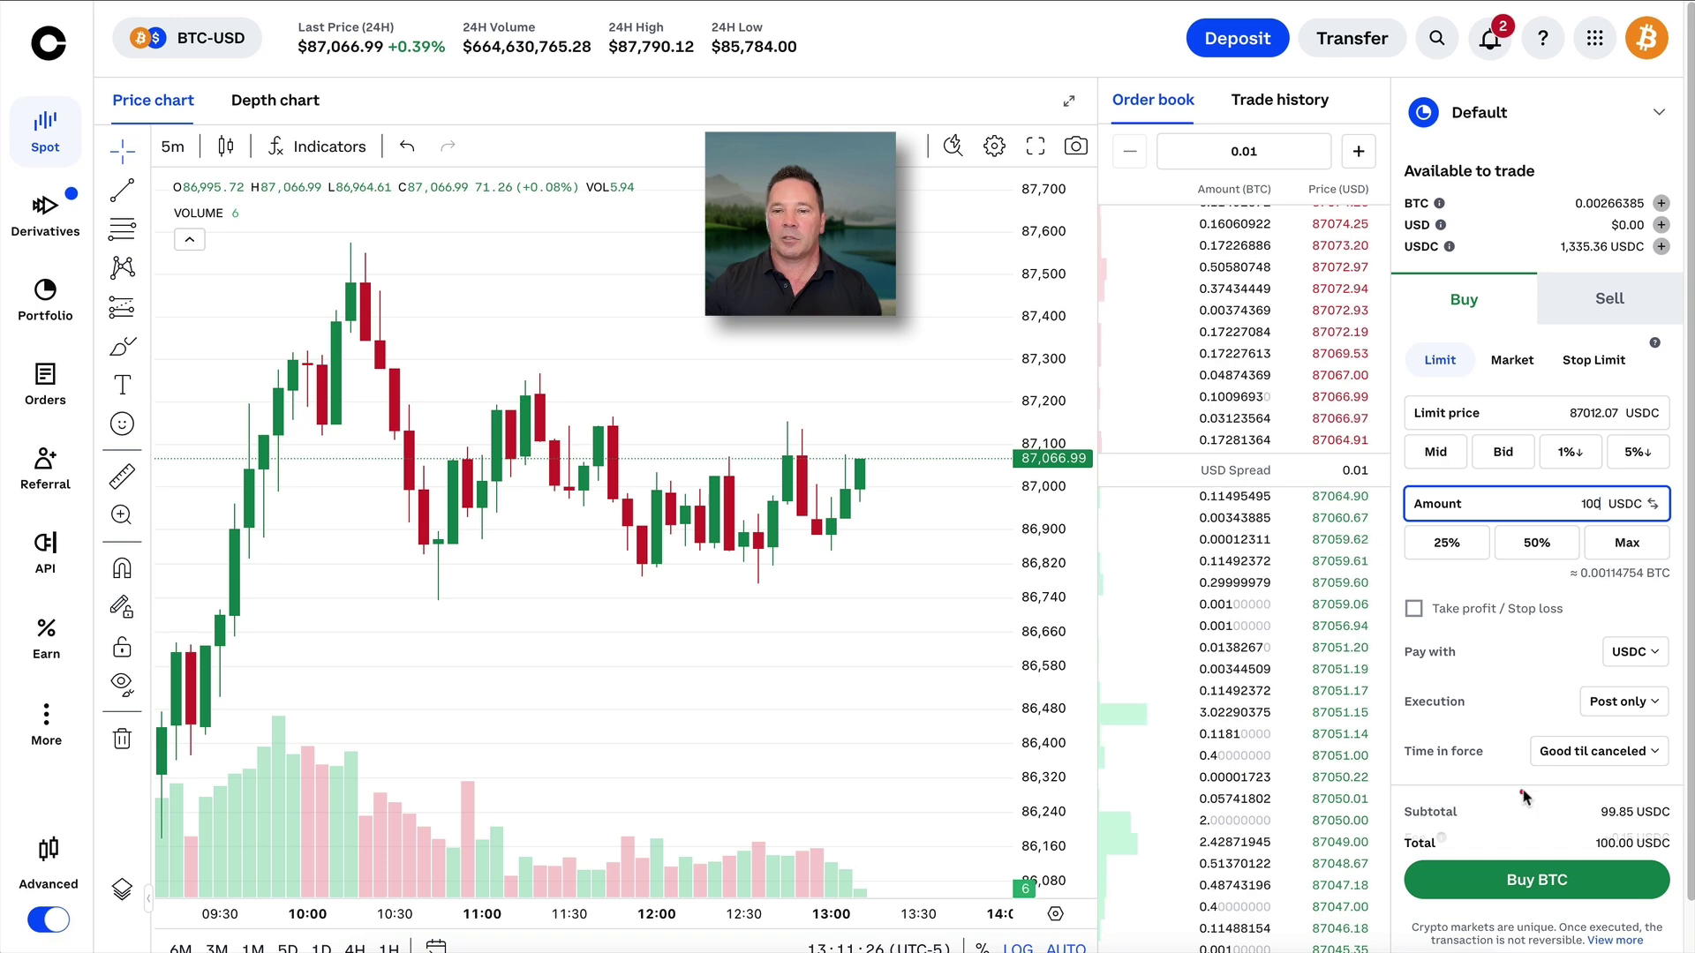
- Compare the order's fee under Post only and Allow taker execution, returning the setting to Post only
scroll(1580, 808, "down", 1)
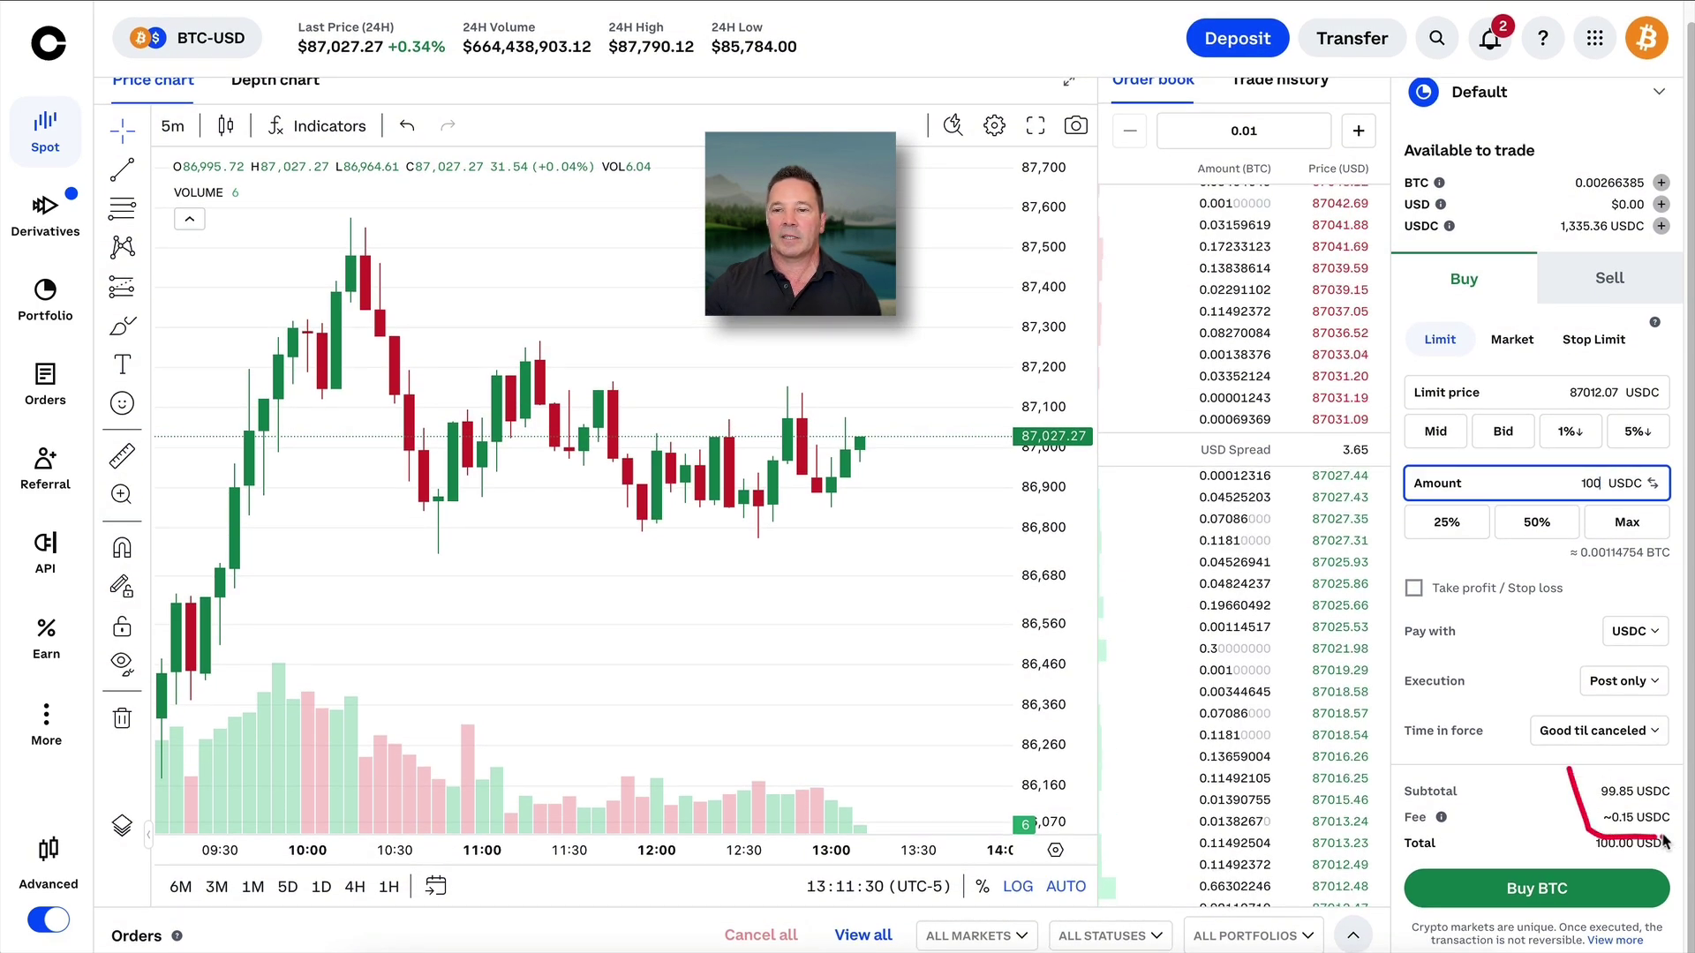
mouse_move(1448, 818)
left_mouse_down()
mouse_move(1573, 814)
mouse_move(1640, 837)
left_mouse_up()
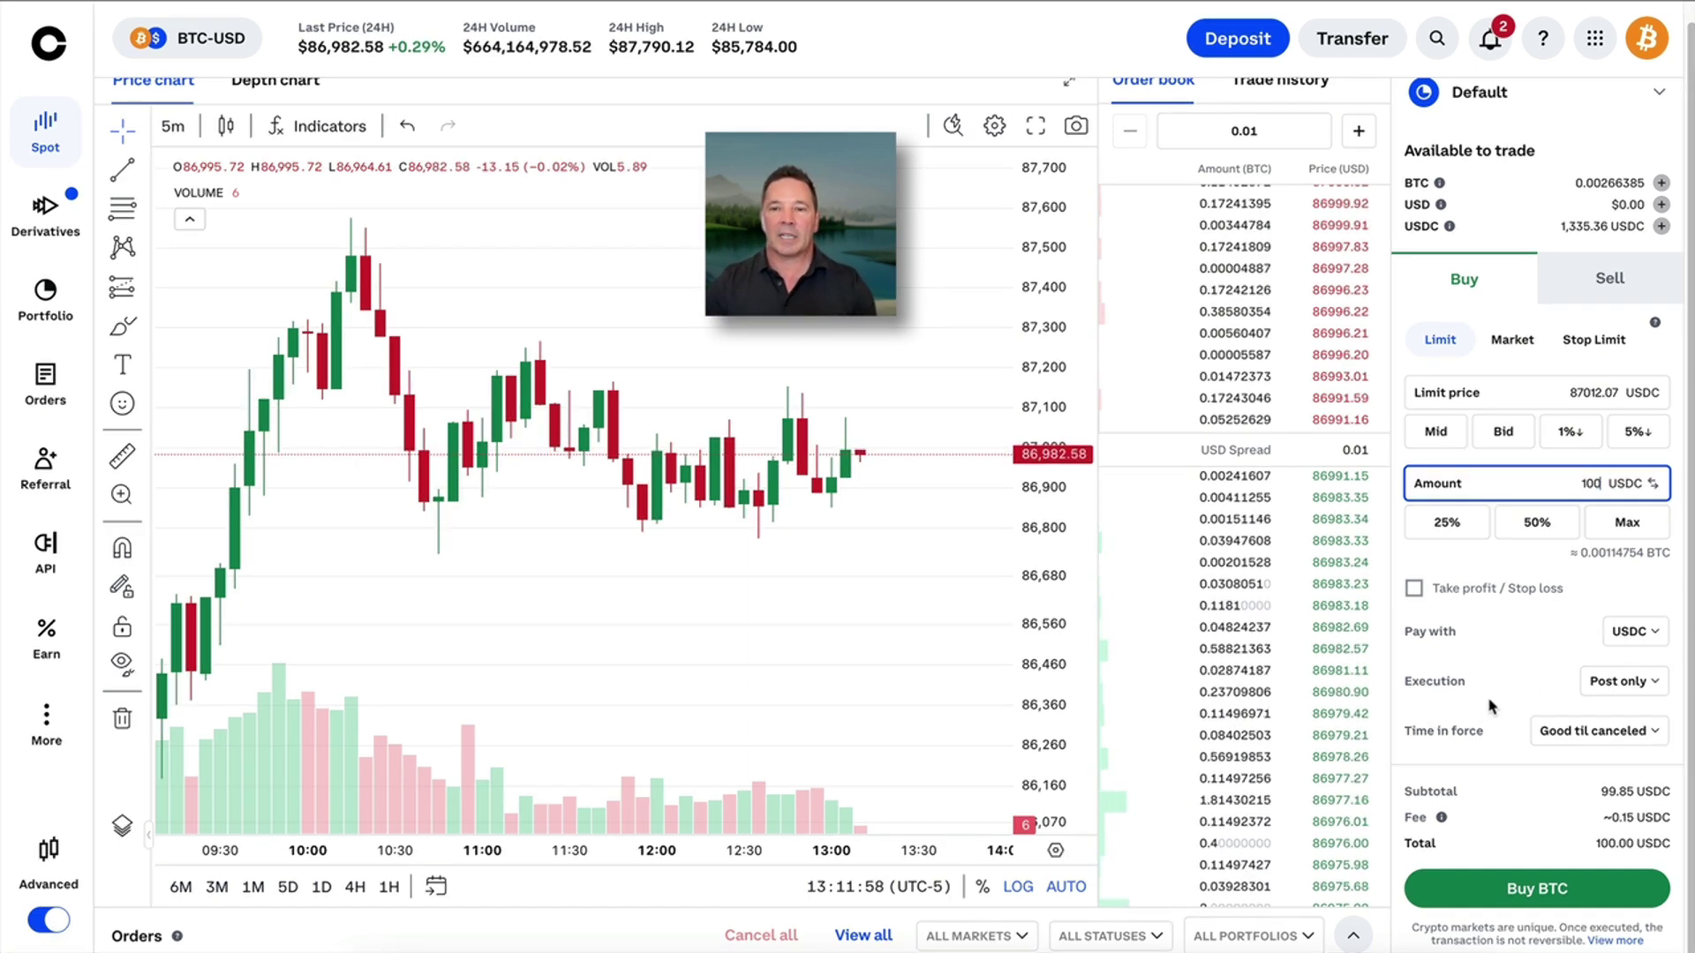
left_click(1657, 679)
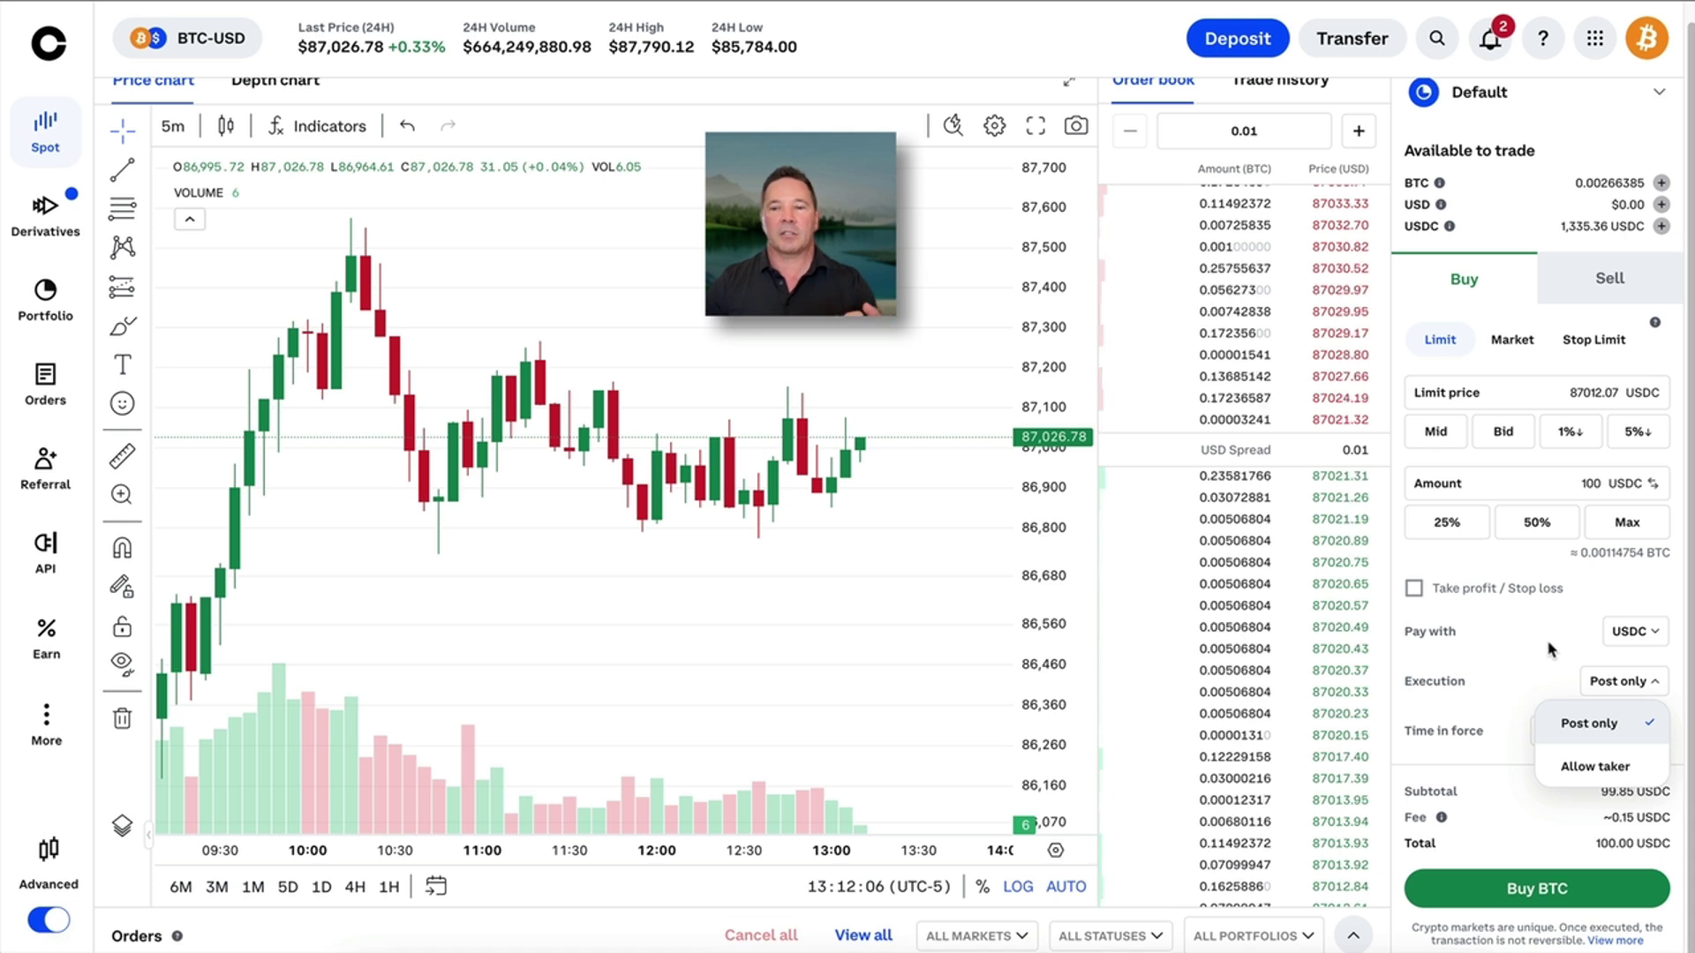
left_click(1594, 766)
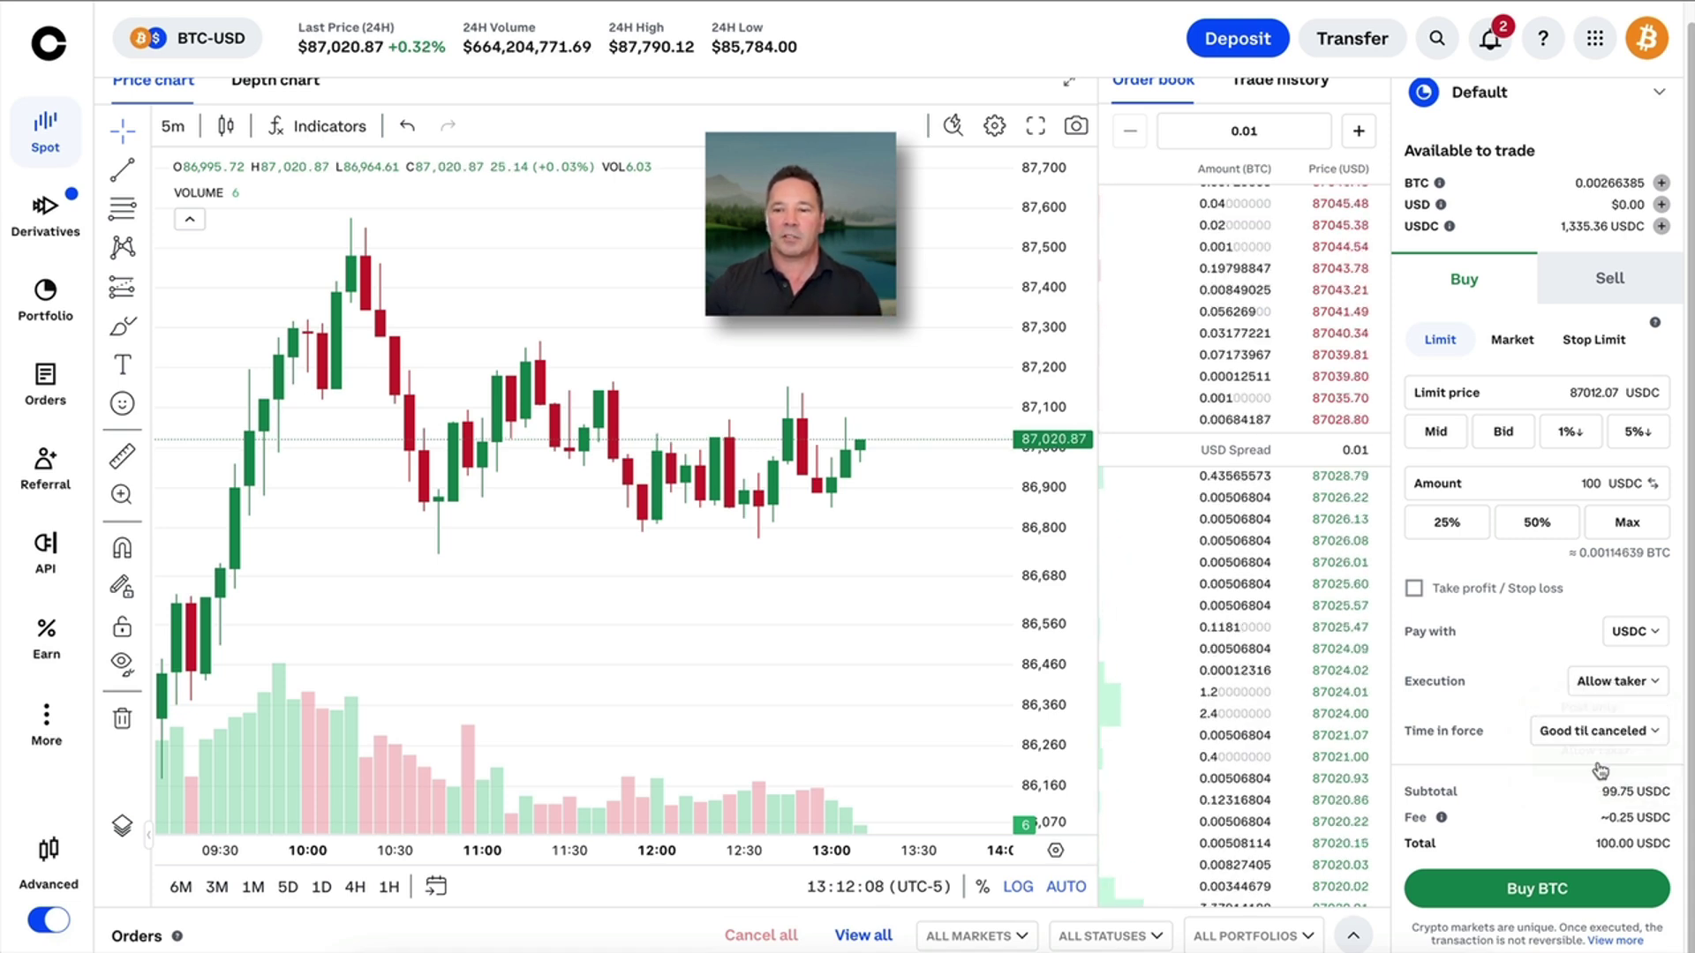
left_click_drag(1555, 821, 1605, 823)
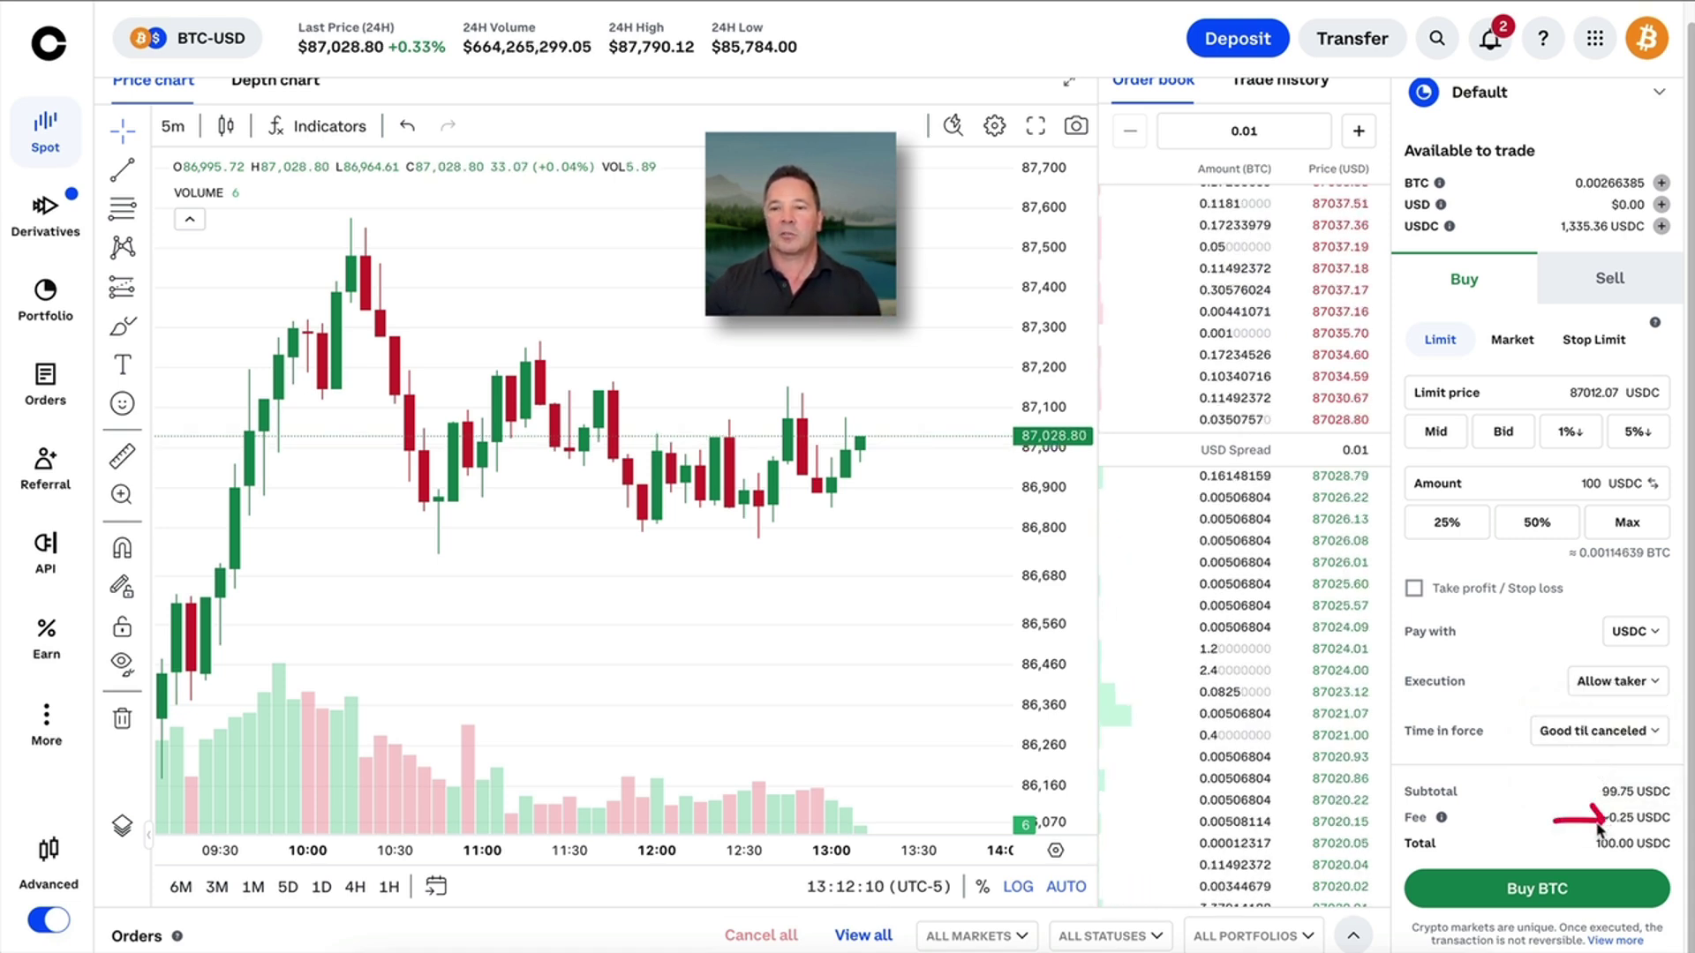
left_click(1647, 687)
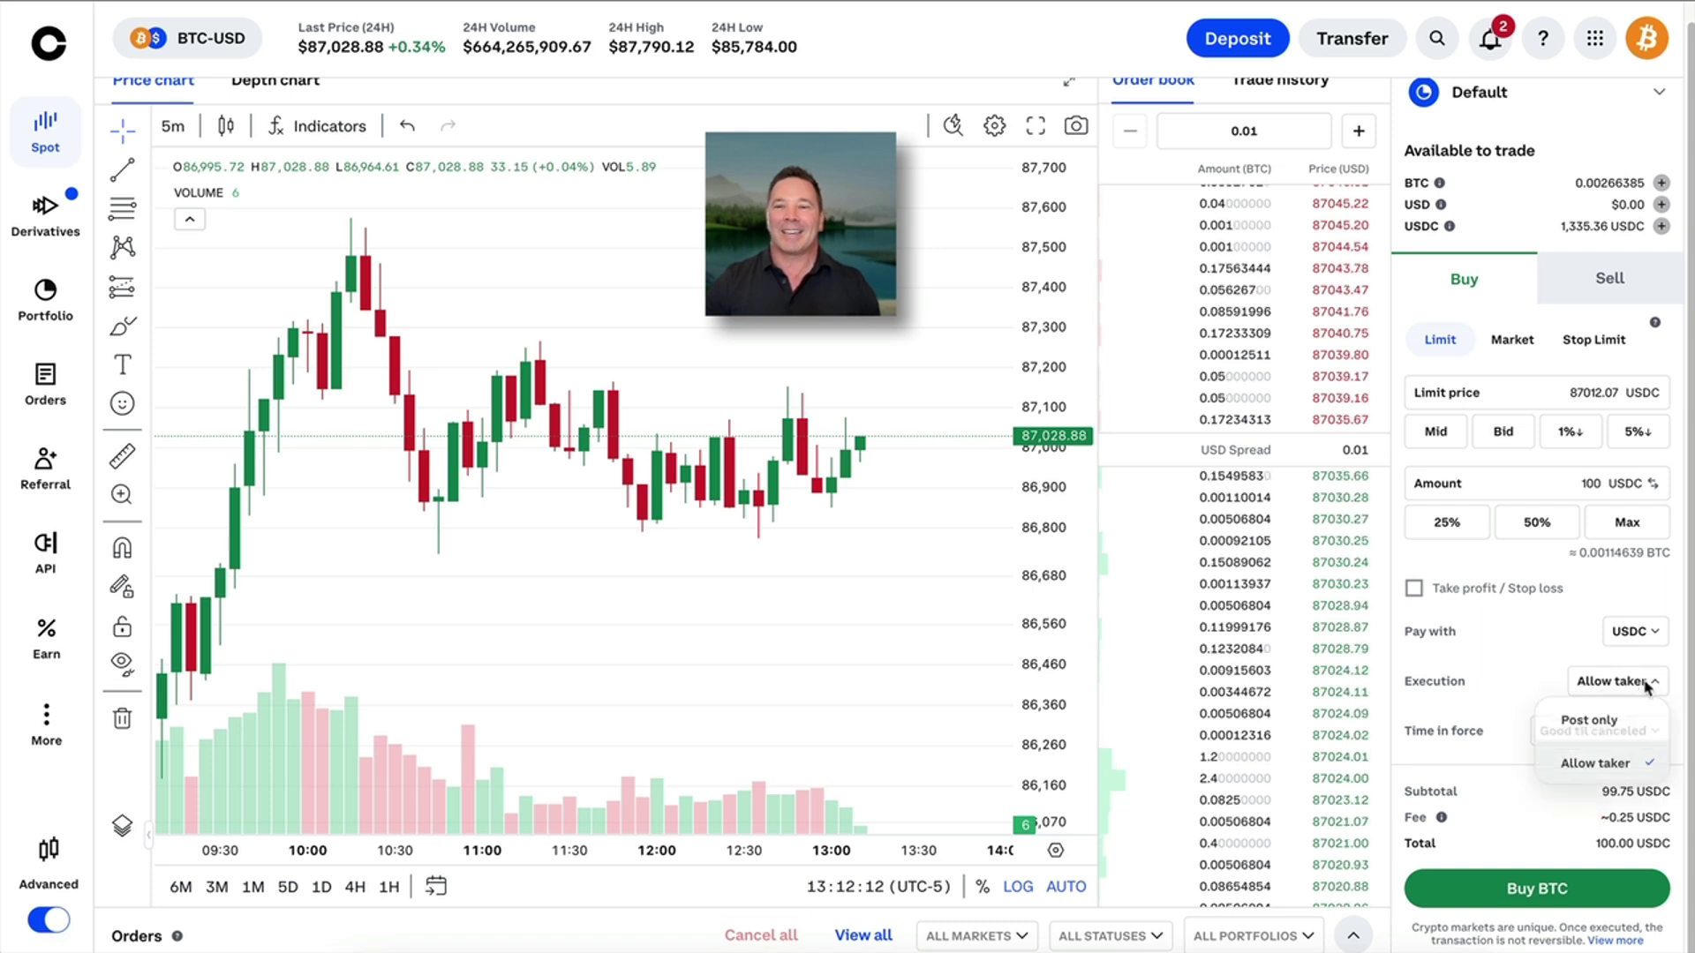
left_click(1595, 712)
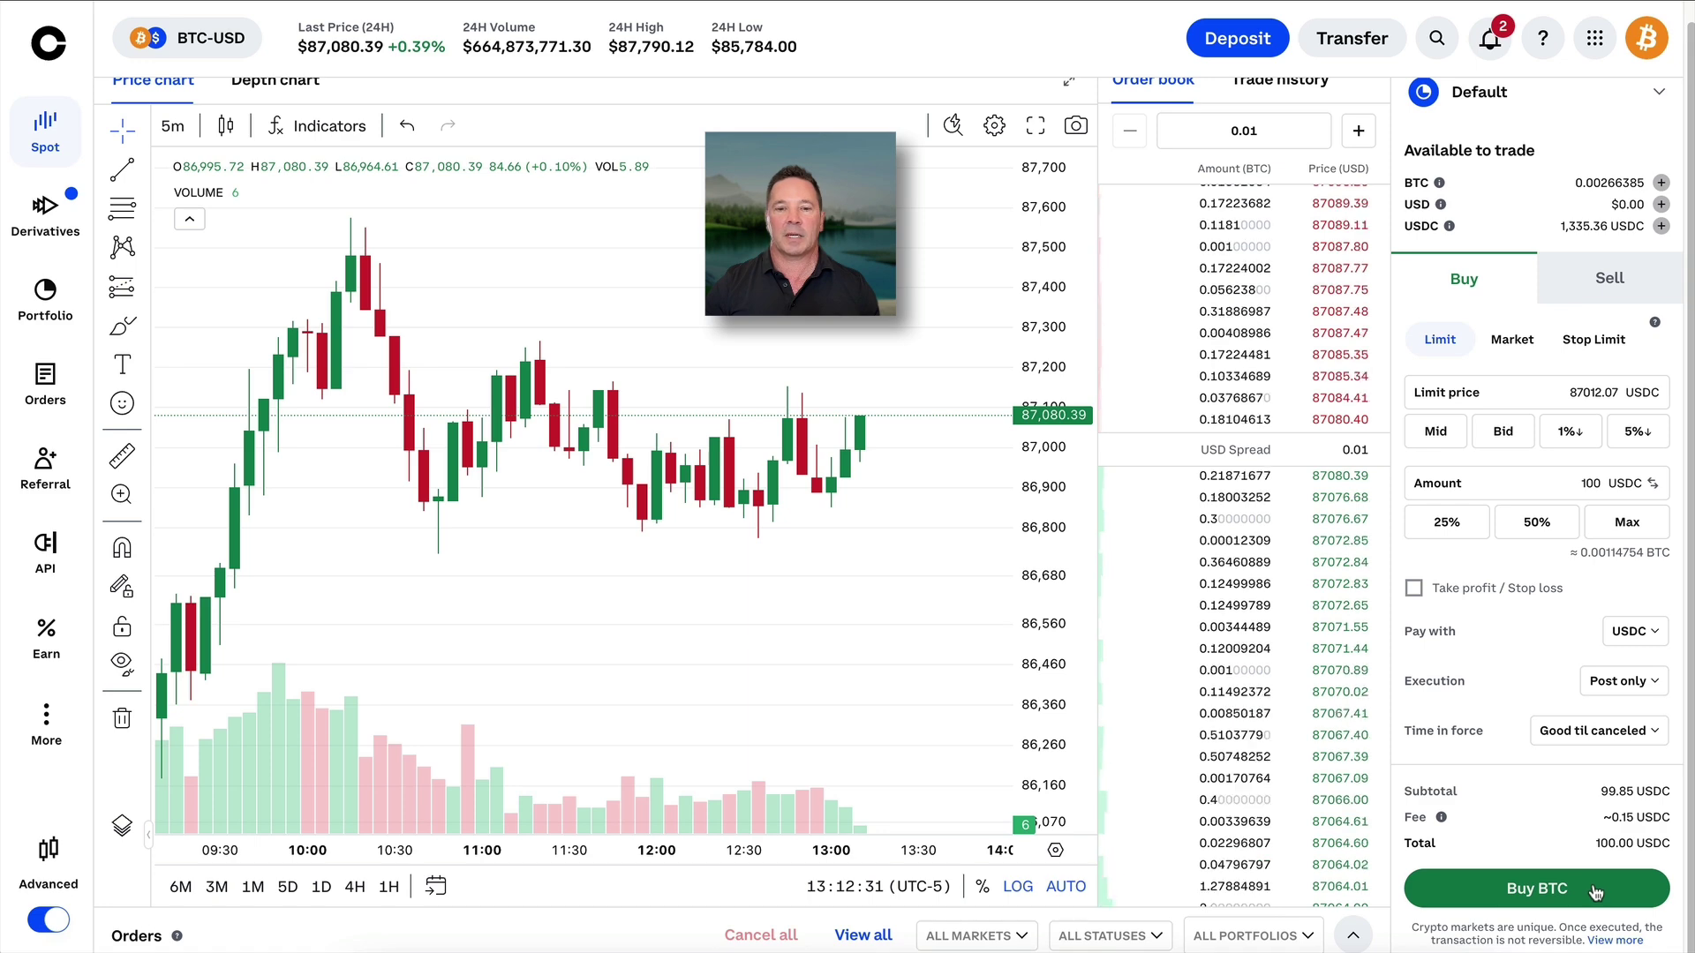
- Expand the Orders section to view past orders, and turn off Coinbase Advanced to return to the Home page
left_click(1353, 934)
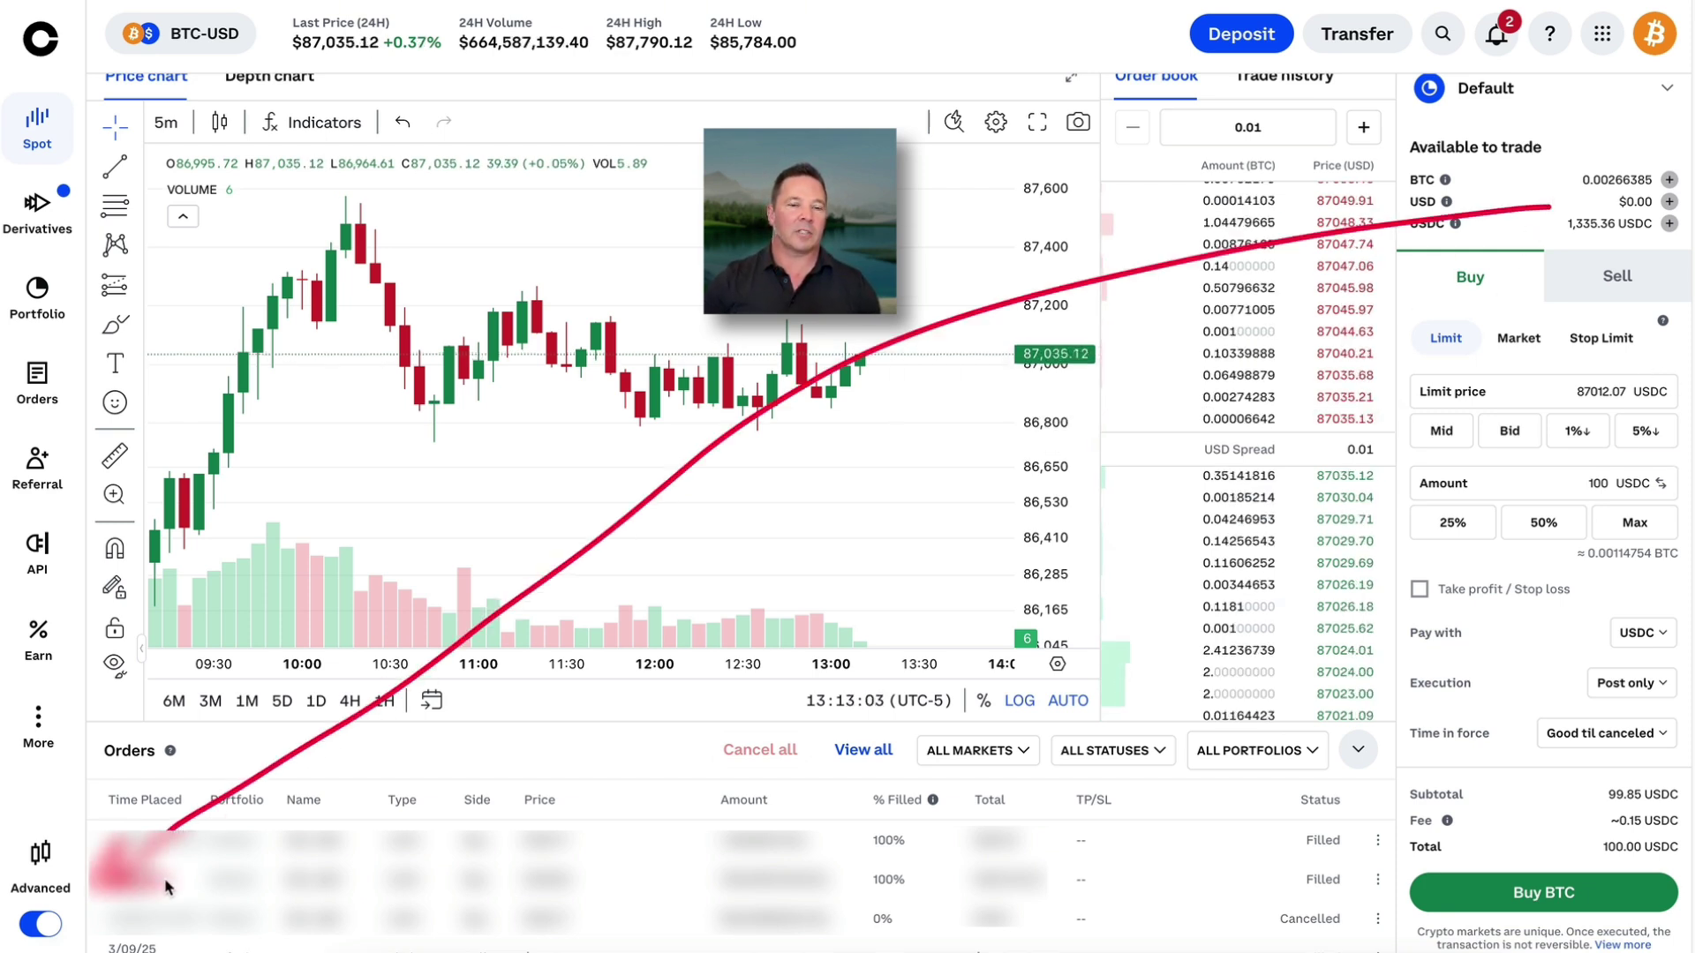
left_click(41, 925)
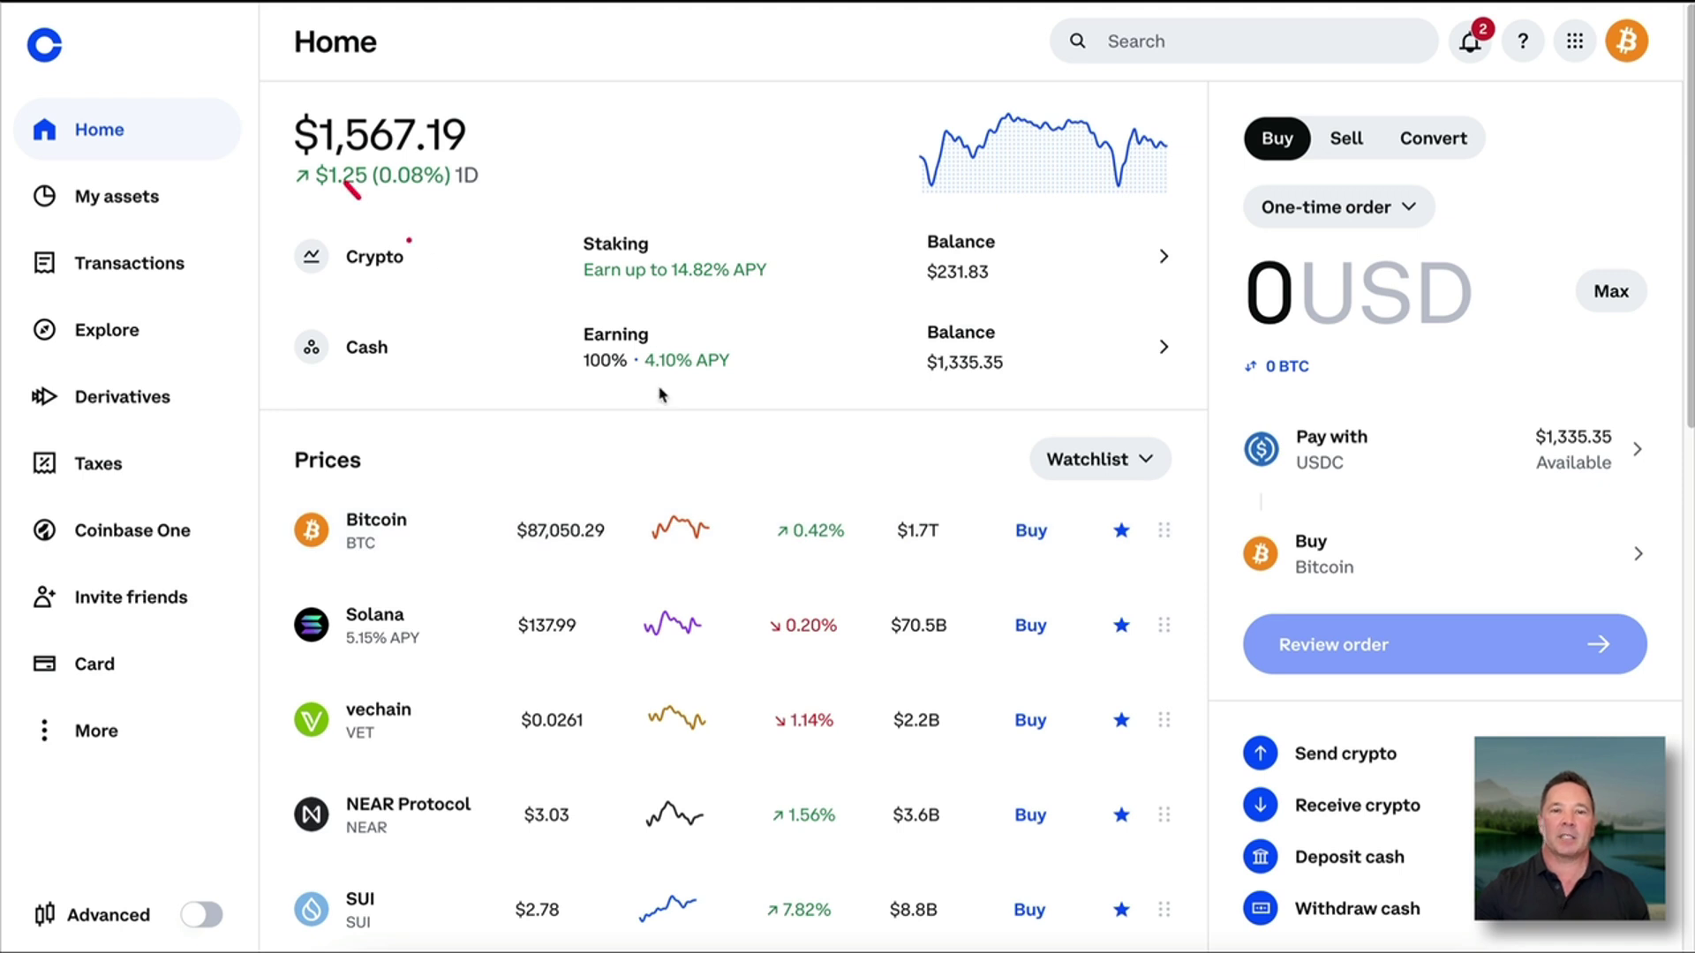
left_click_drag(662, 396, 1149, 645)
left_click_drag(1272, 276, 398, 728)
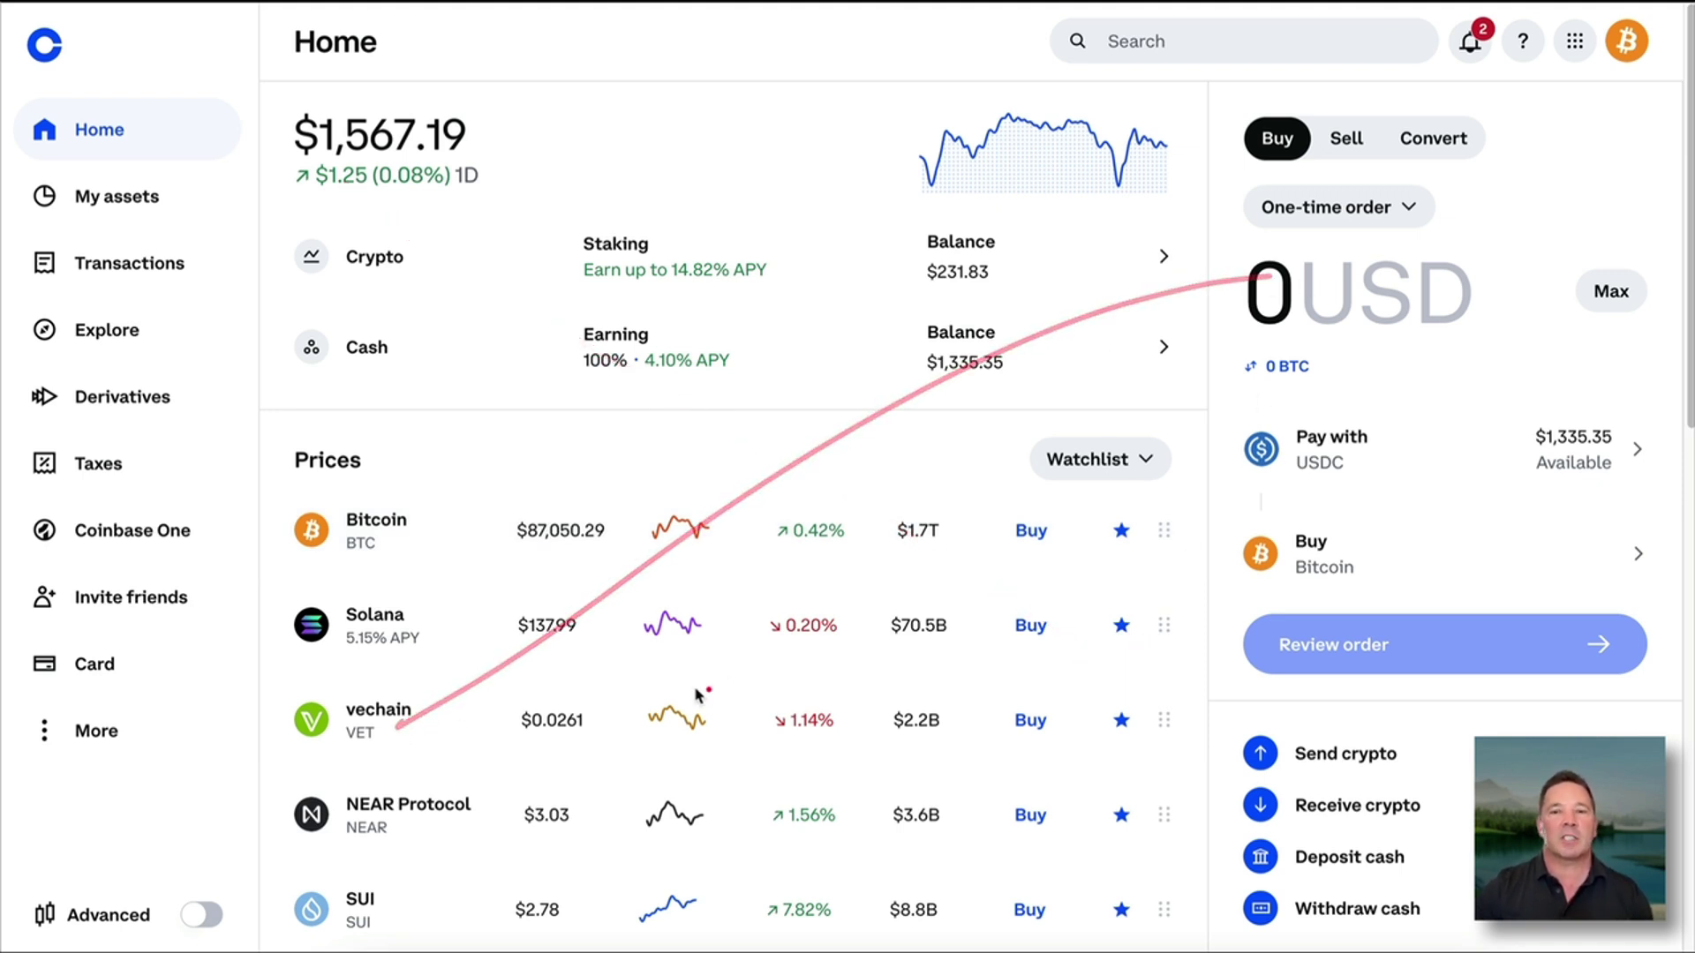